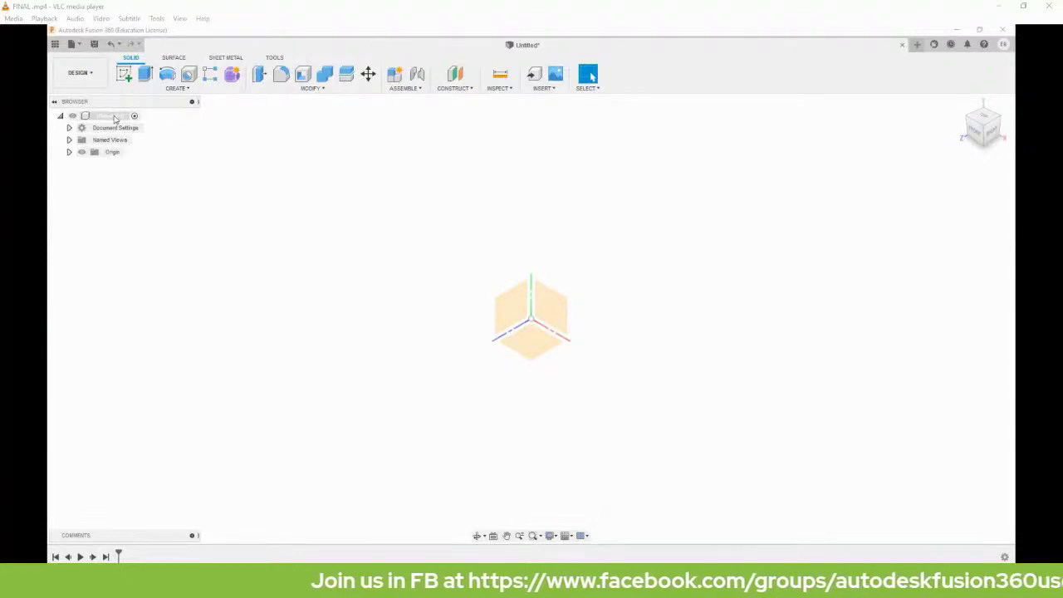
# Create a new component under the root design and name it 'Plate web'.
pyautogui.rightClick(115, 117)
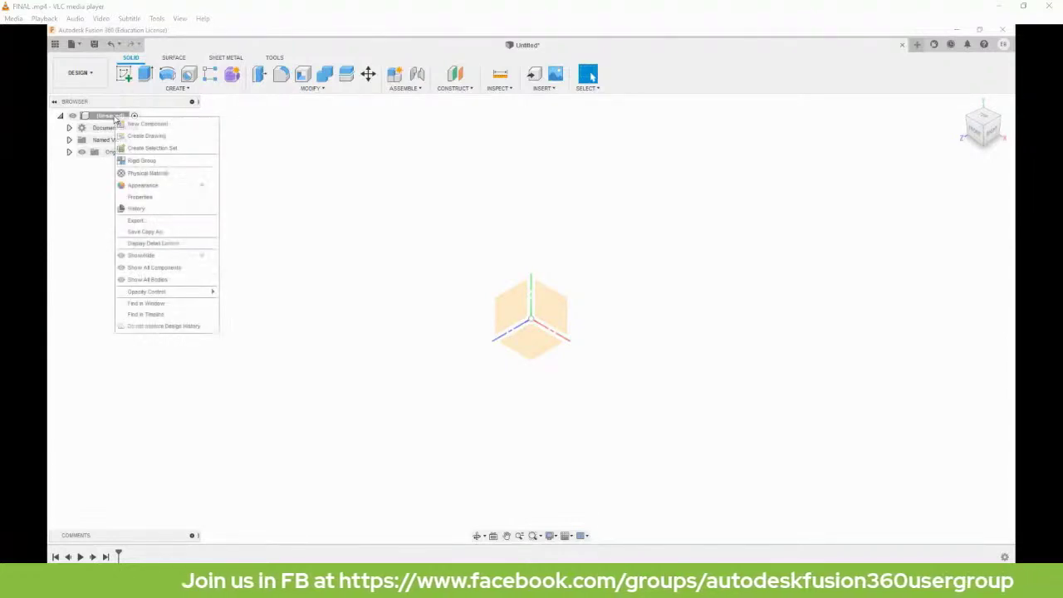
pyautogui.click(143, 124)
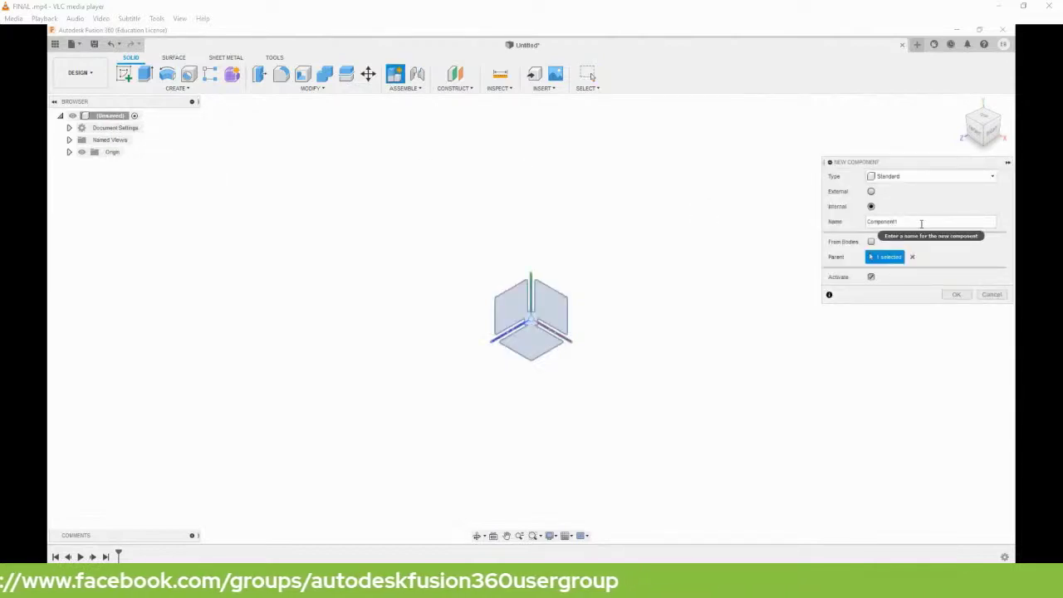
pyautogui.moveTo(921, 223); pyautogui.dragTo(772, 216)
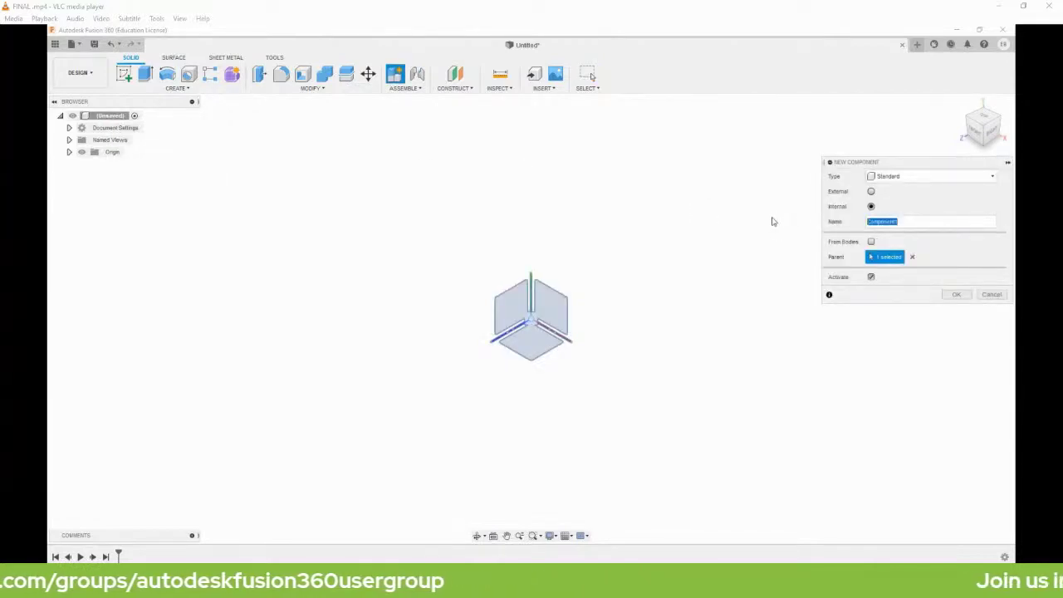
pyautogui.write('f')
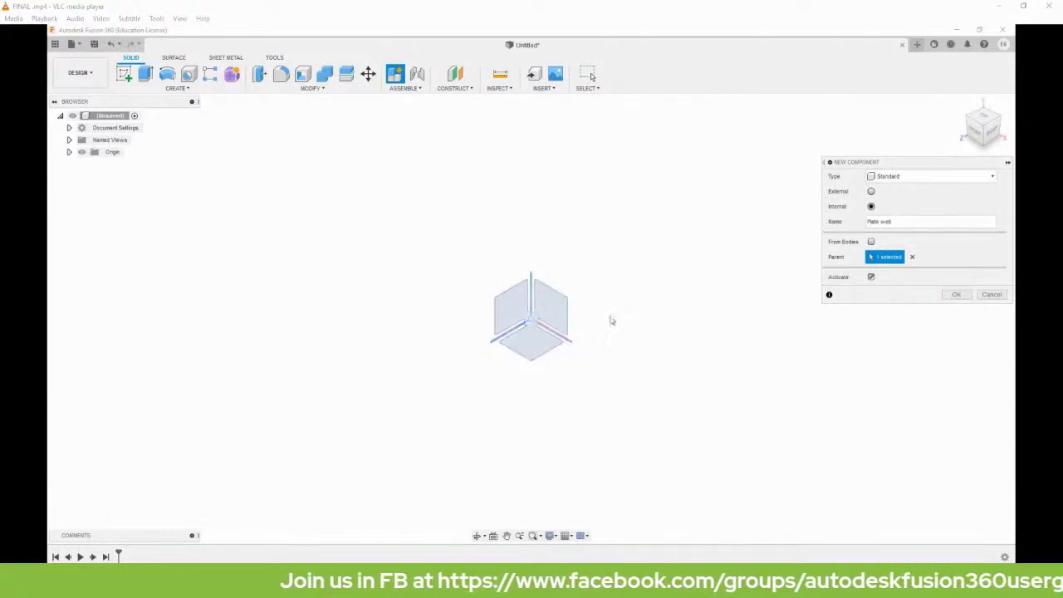
pyautogui.click(956, 295)
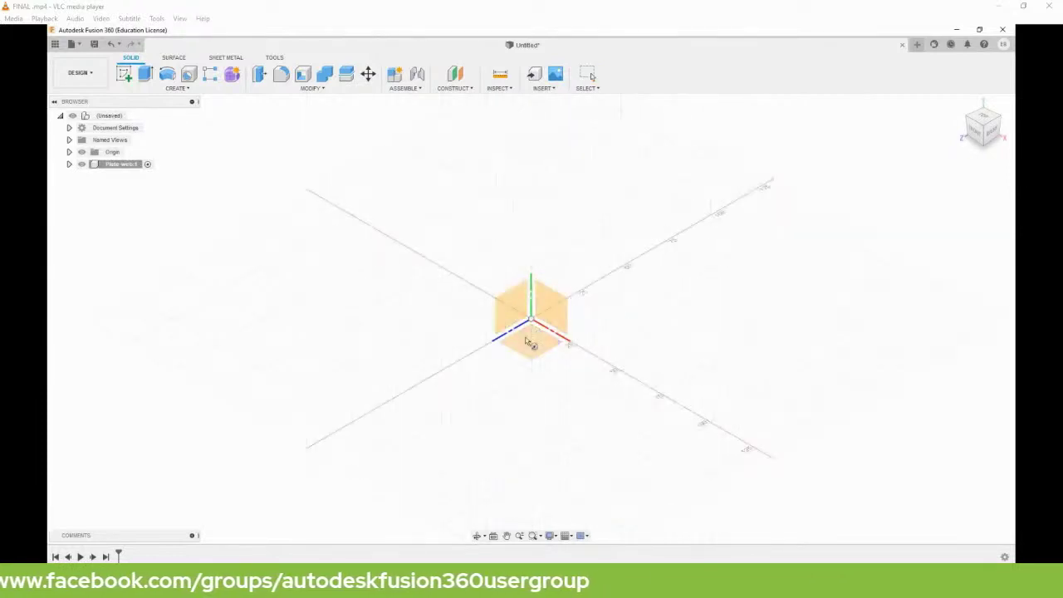
# Start a sketch on the ground plane and draw two concentric circles at the origin.
pyautogui.click(530, 343)
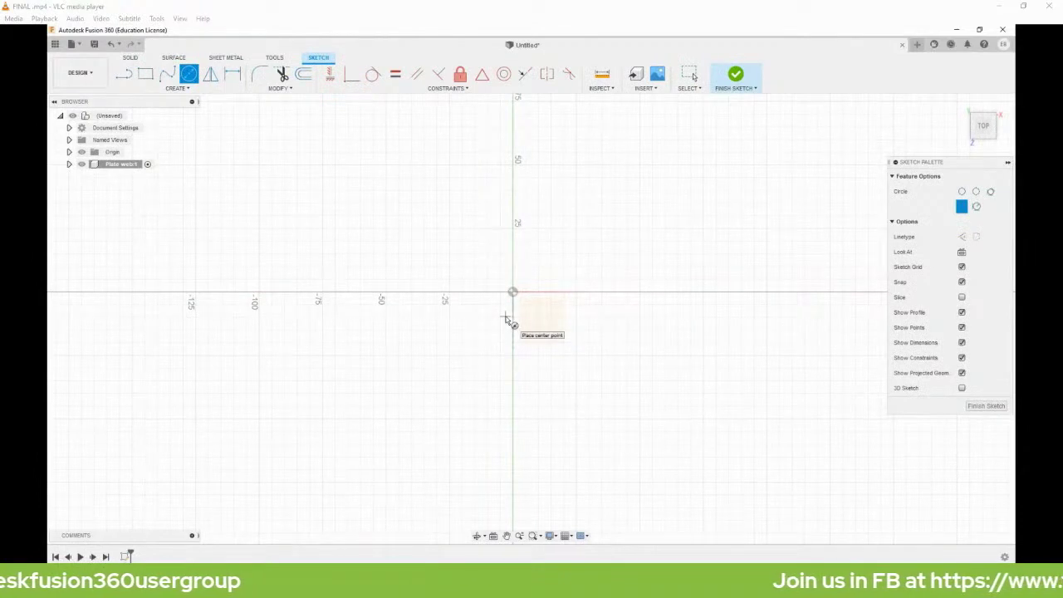
pyautogui.click(513, 292)
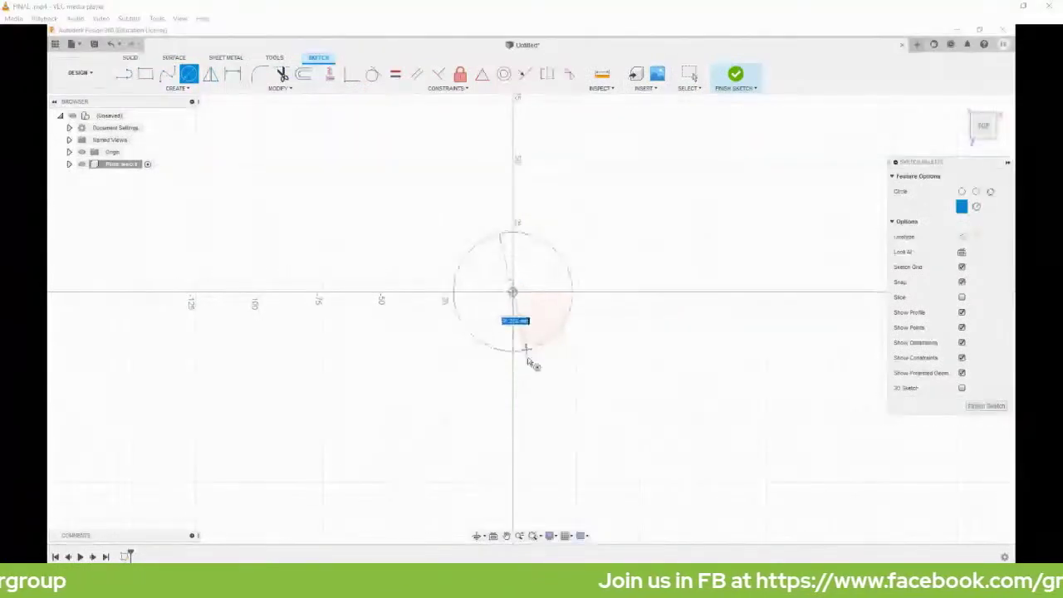
pyautogui.click(534, 368)
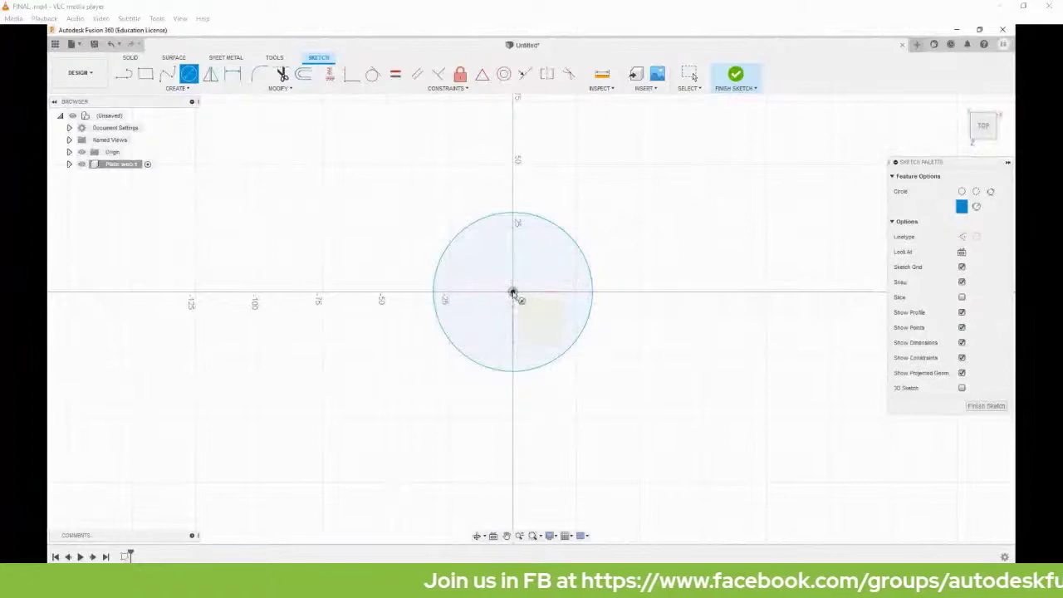
pyautogui.click(513, 293)
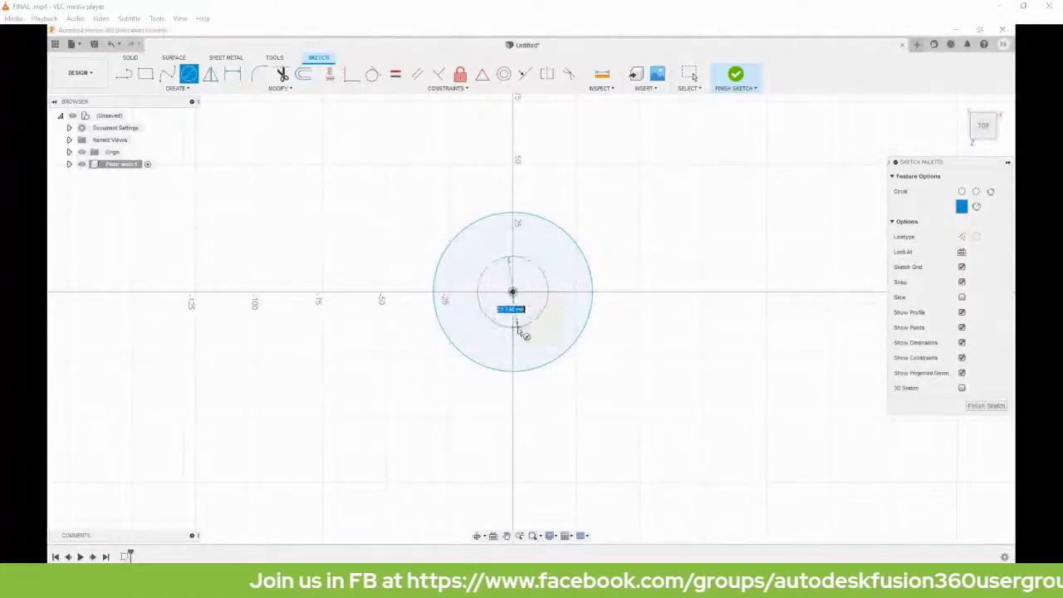
pyautogui.click(516, 331)
# Draw a second pair of concentric circles up and to the left of the origin.
pyautogui.scroll(-3, 488, 312)
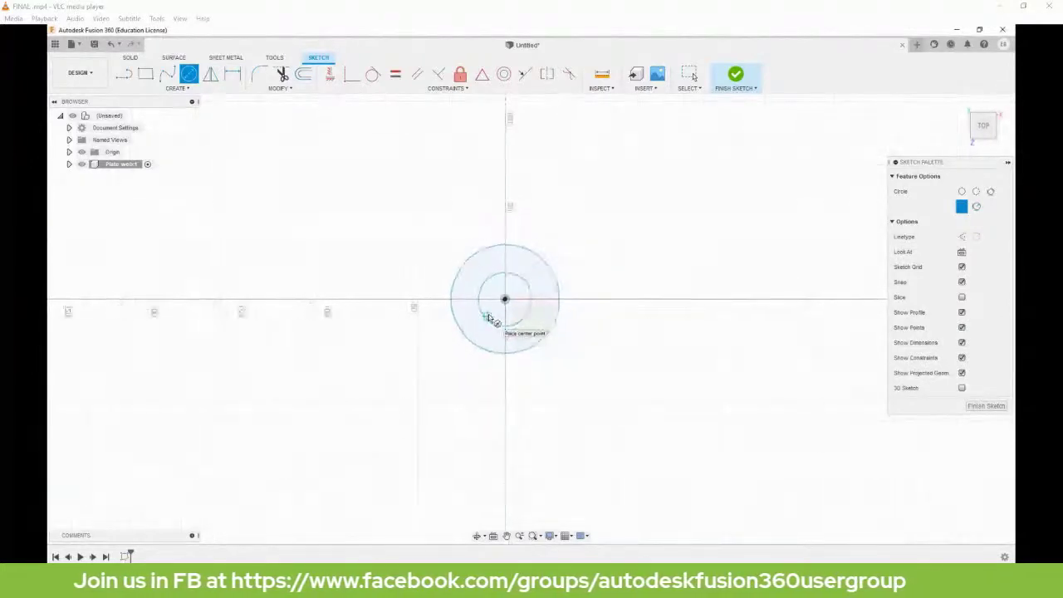
pyautogui.moveTo(591, 288); pyautogui.dragTo(743, 365, button='middle')
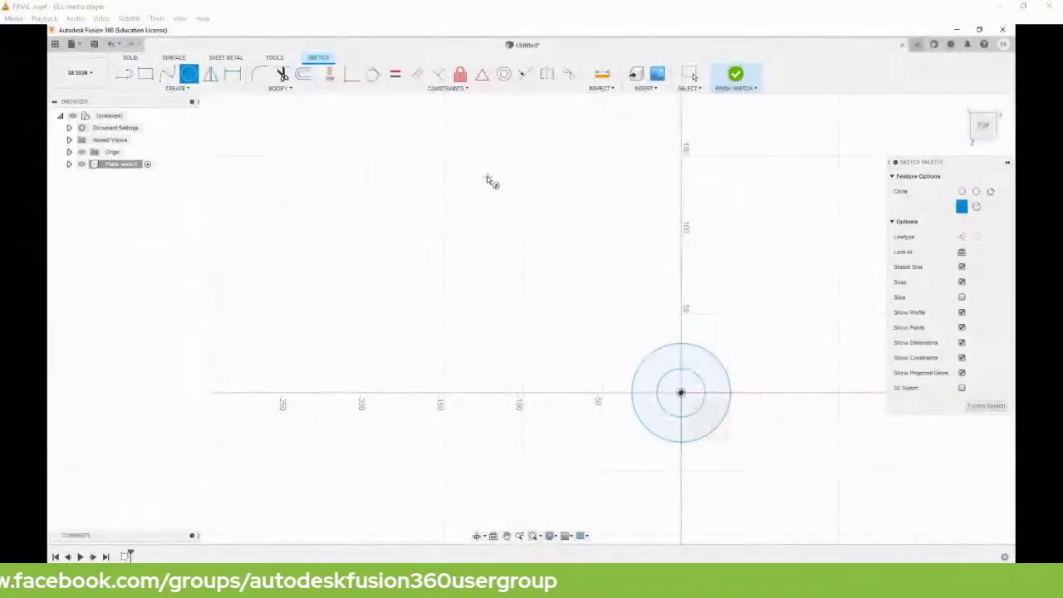
pyautogui.click(421, 157)
pyautogui.click(436, 200)
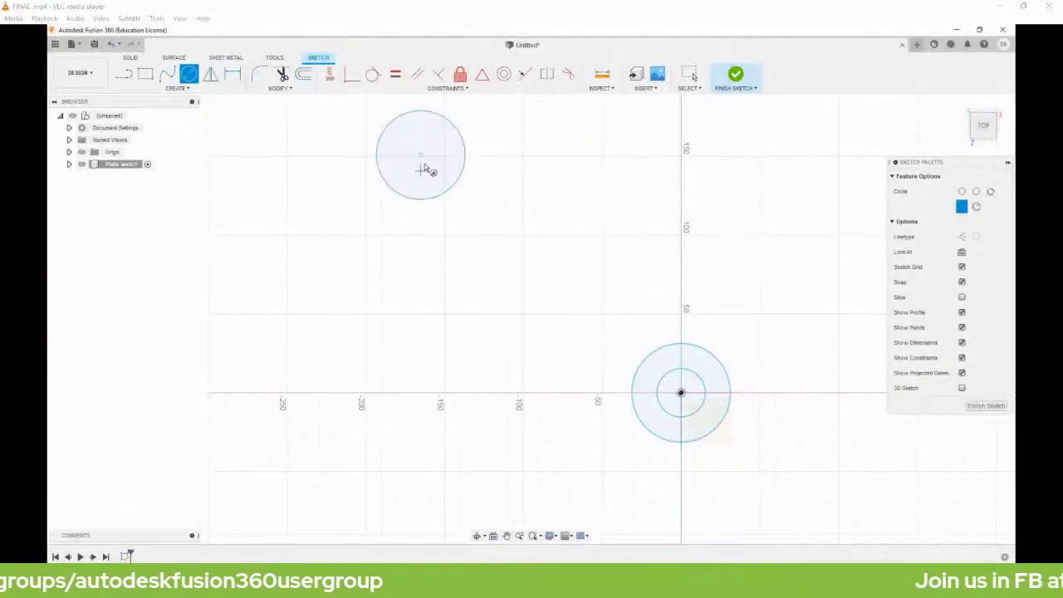
pyautogui.click(420, 156)
pyautogui.click(430, 171)
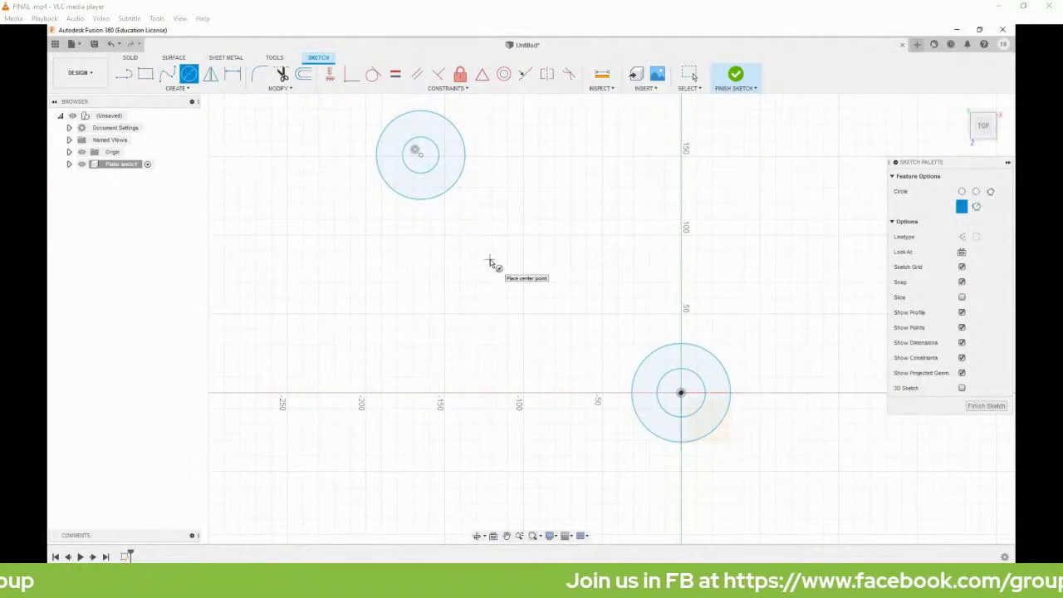
pyautogui.press('Escape')
pyautogui.press('l')
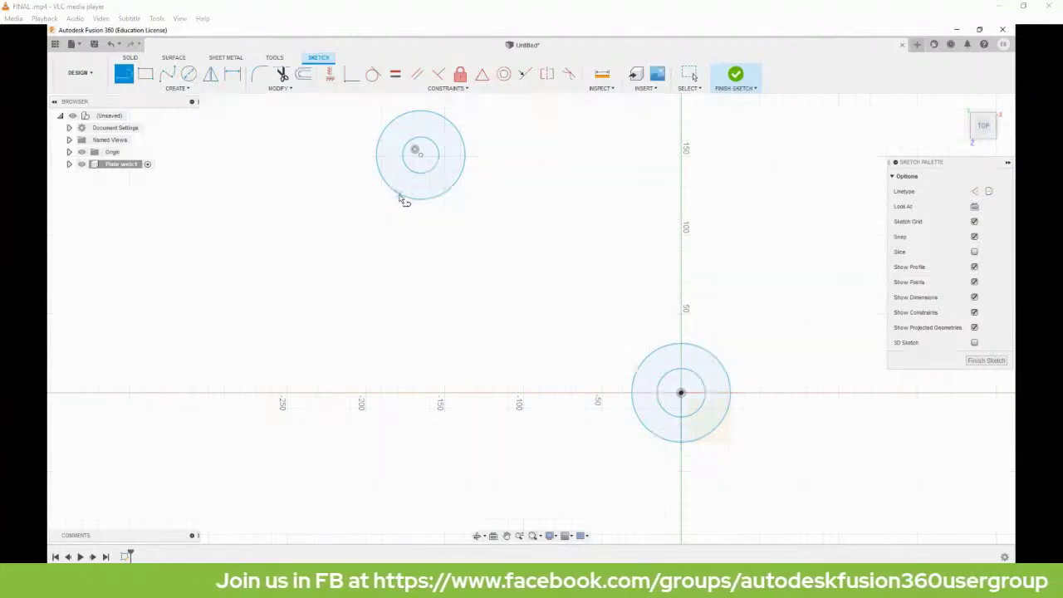
# Draw the outer vertical, base and diagonal edges joining the two circle pairs.
pyautogui.click(399, 197)
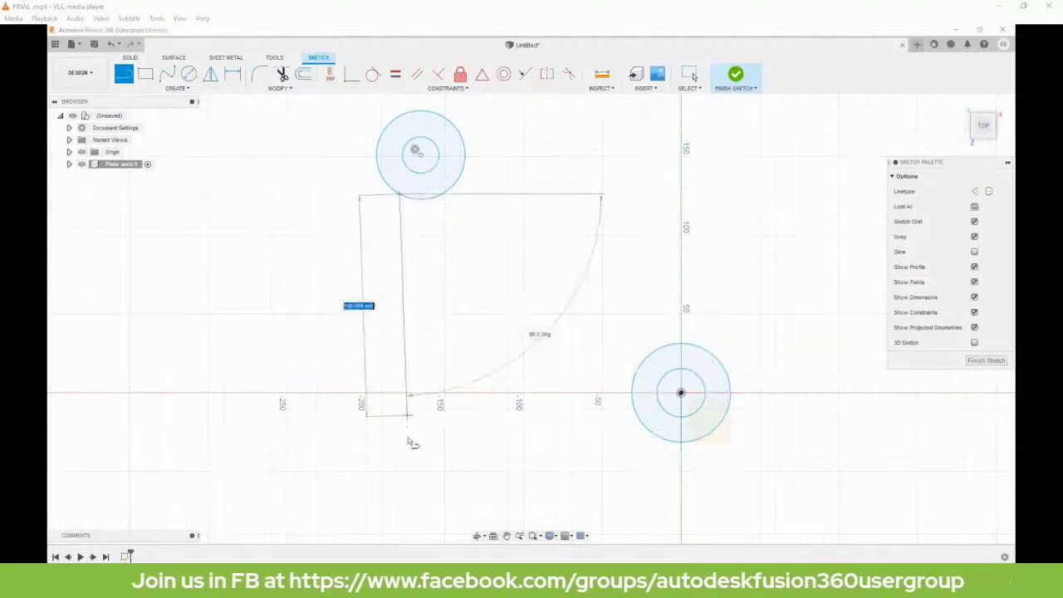
pyautogui.click(400, 392)
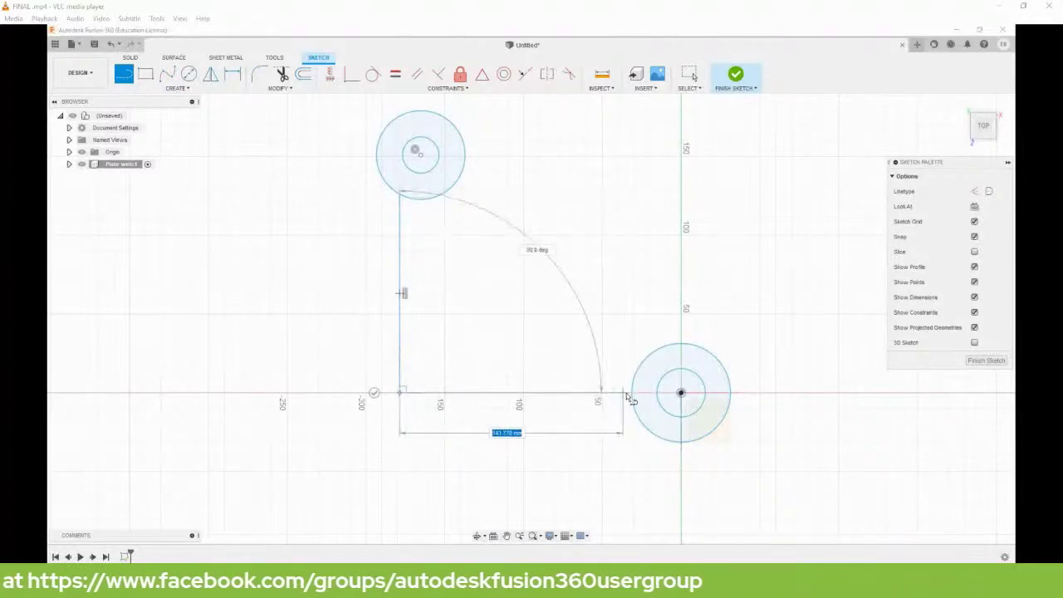
pyautogui.doubleClick(631, 393)
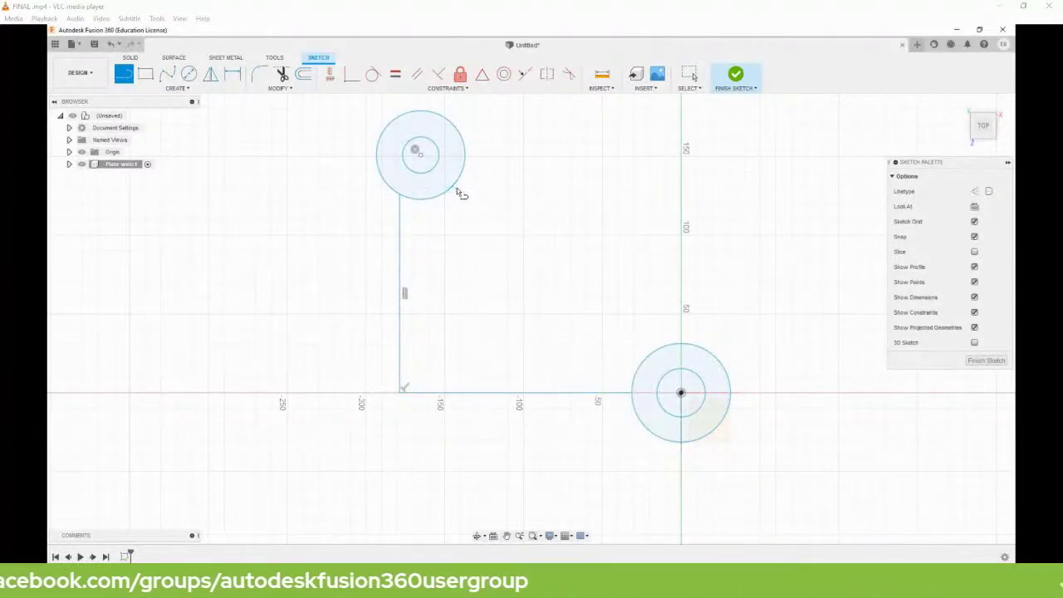
pyautogui.click(465, 161)
pyautogui.click(663, 344)
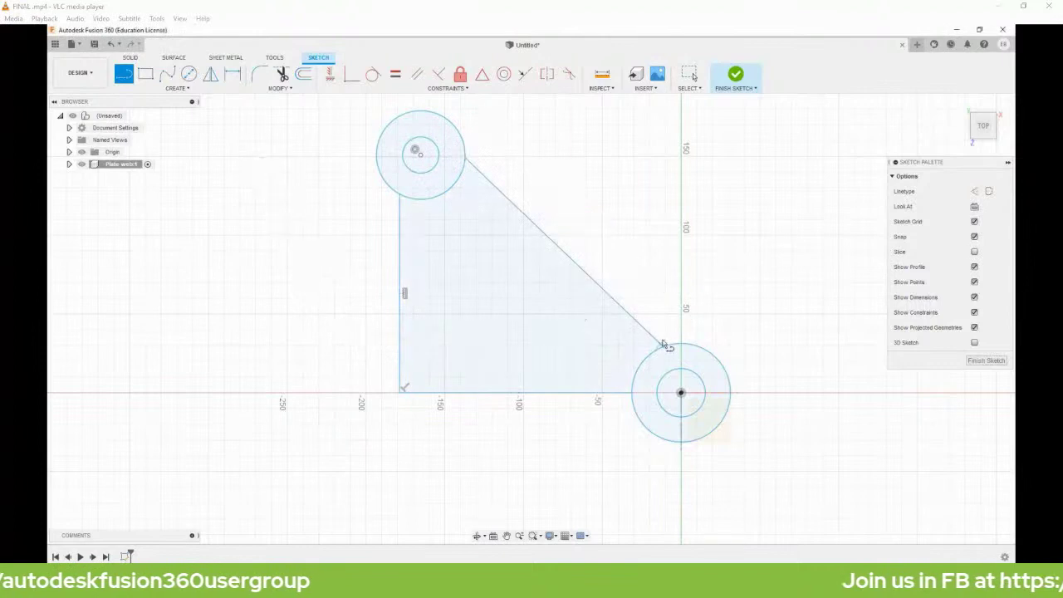
# Draw the inner offset triangle's vertical, base and diagonal lines between the circles.
pyautogui.click(421, 200)
pyautogui.click(421, 366)
pyautogui.click(638, 367)
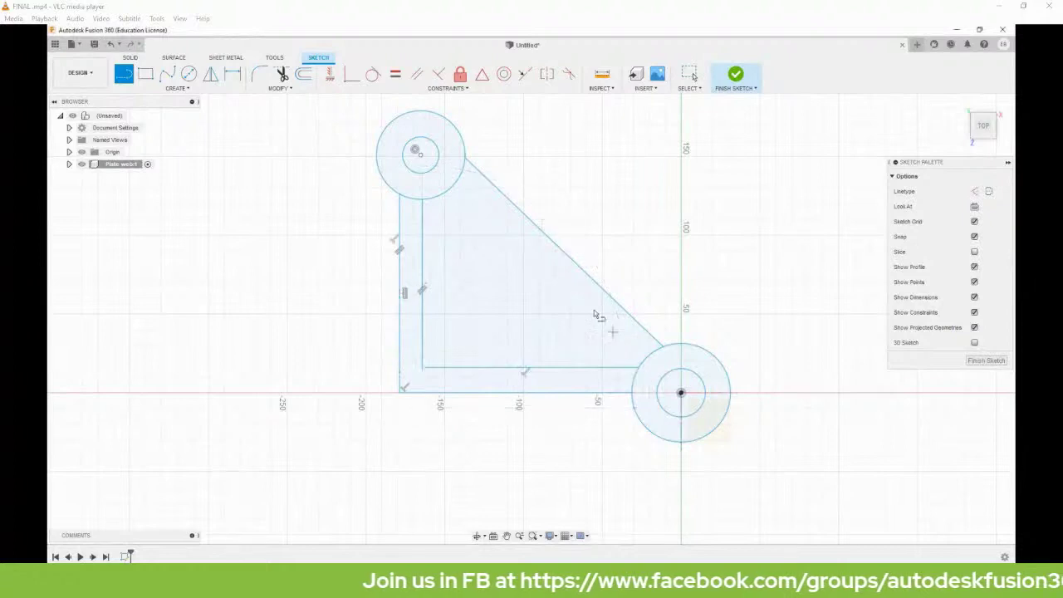
pyautogui.click(457, 183)
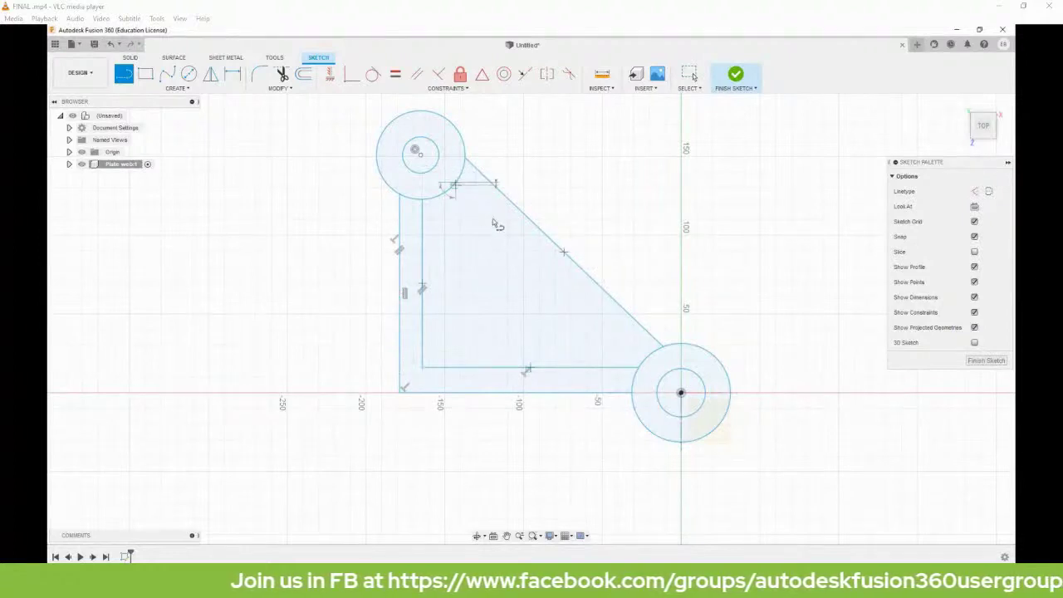
pyautogui.click(644, 364)
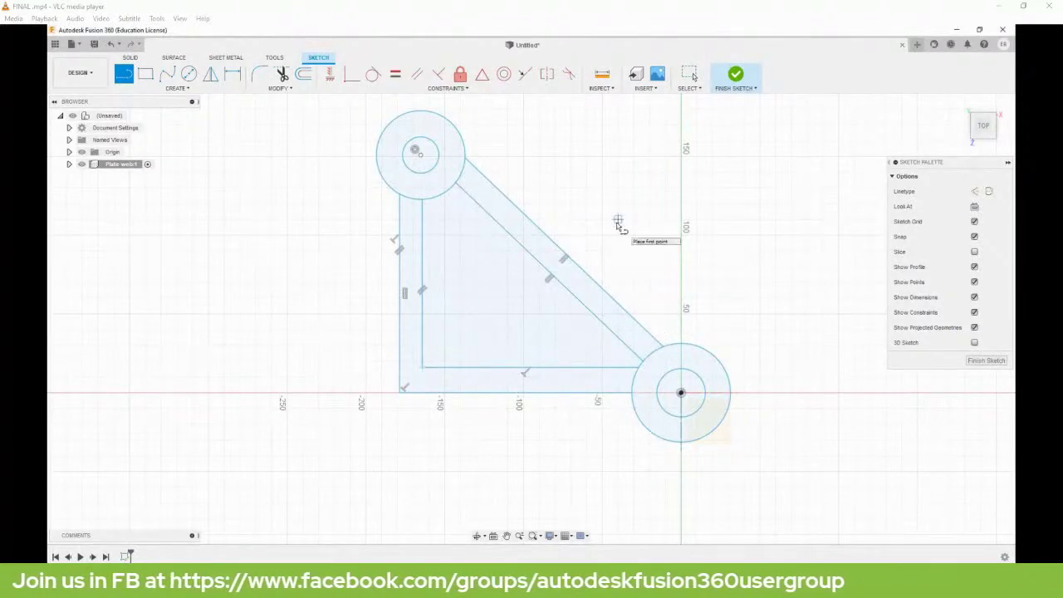
pyautogui.scroll(2, 618, 222)
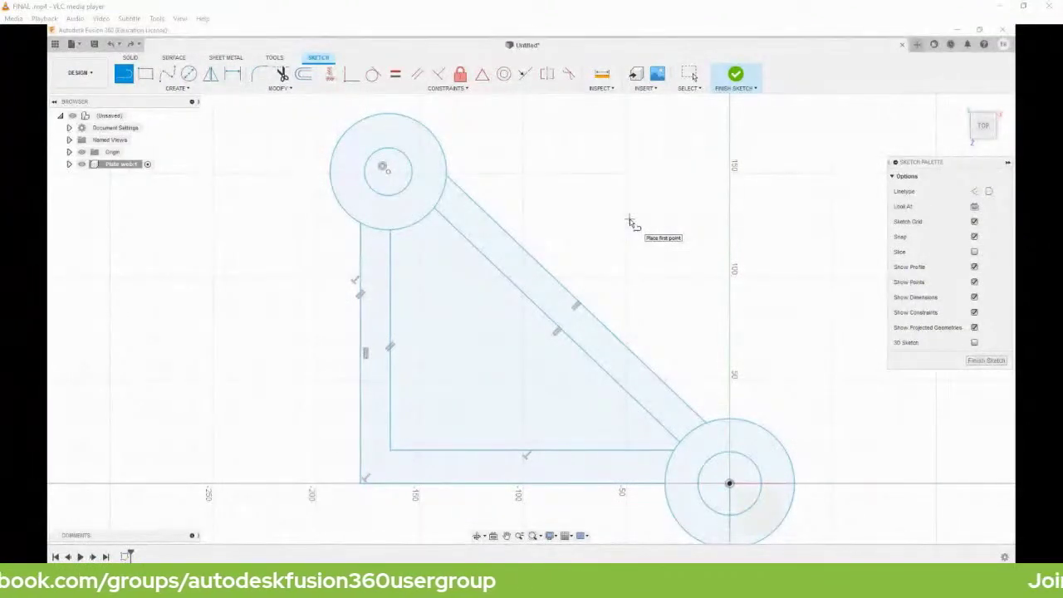
# Draw a closed triangle of lines through both circle centres and a bottom-left corner.
pyautogui.click(383, 169)
pyautogui.click(373, 462)
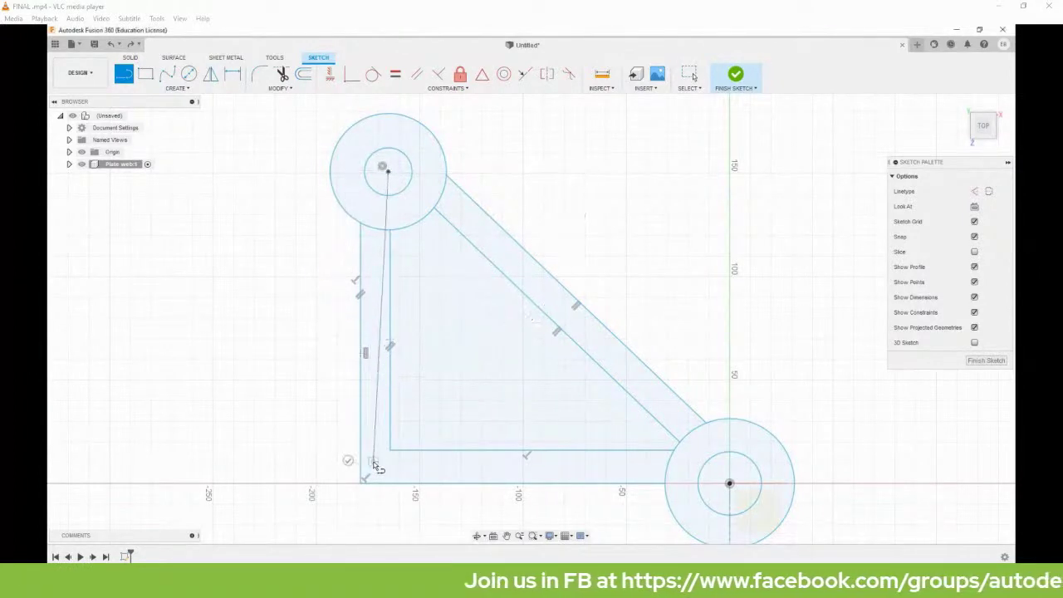
pyautogui.click(729, 483)
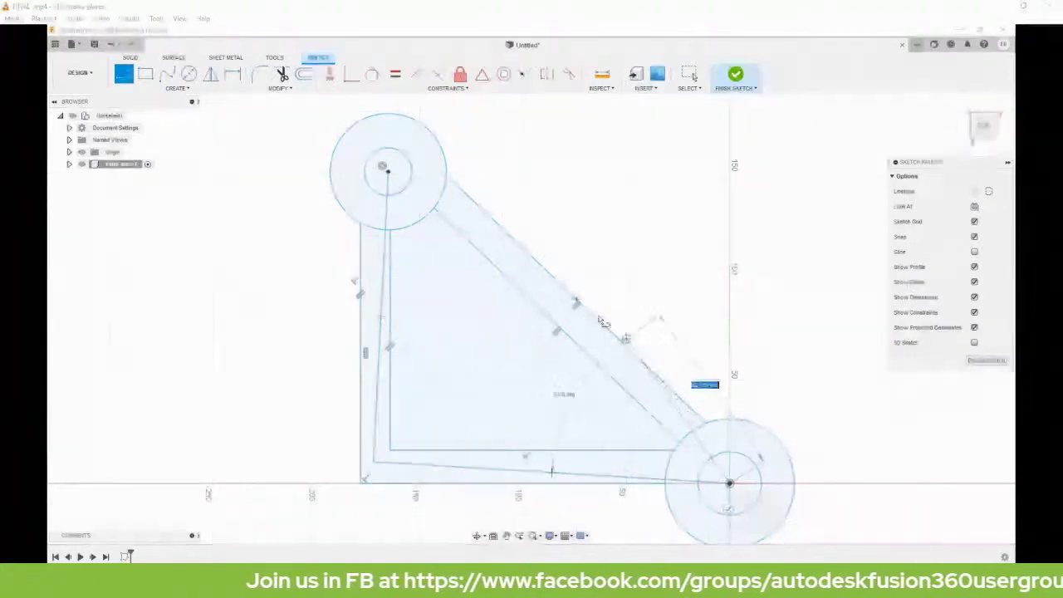
pyautogui.click(386, 170)
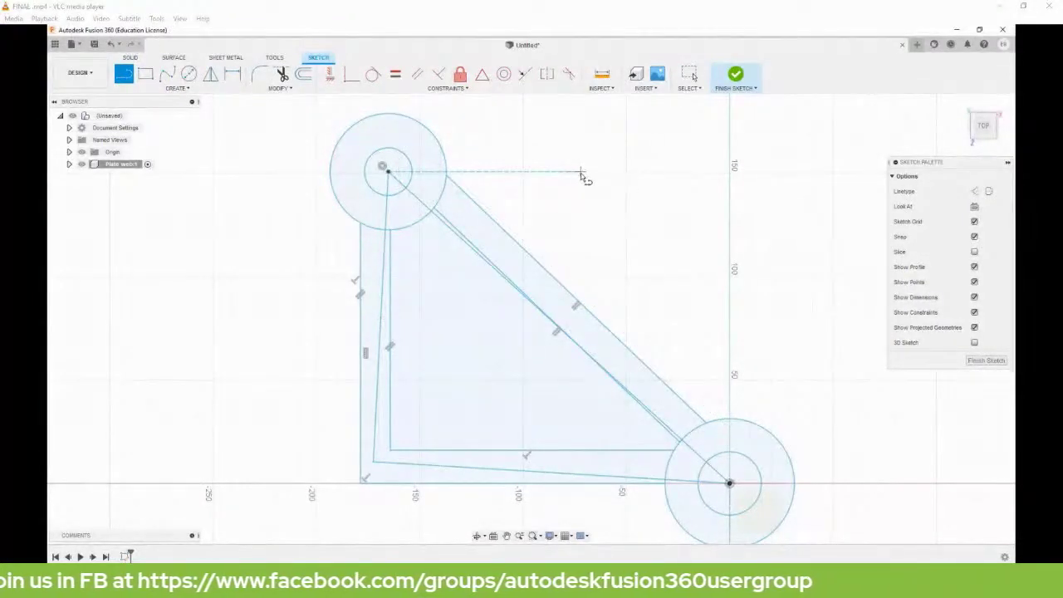
pyautogui.press('Escape')
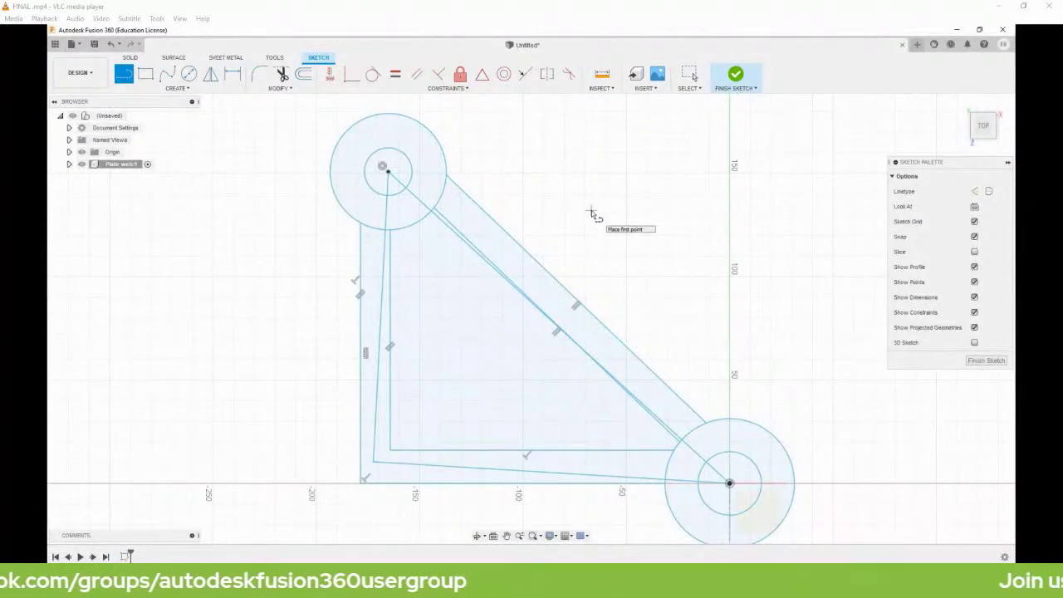
pyautogui.press('Escape')
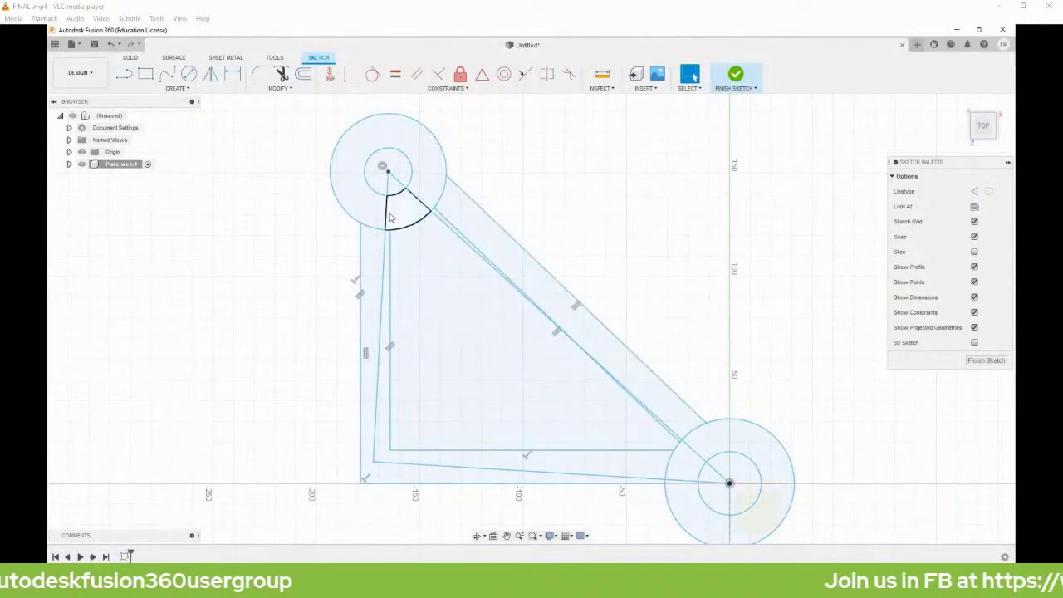
# Convert the triangle's lines into dashed construction lines.
pyautogui.click(387, 220)
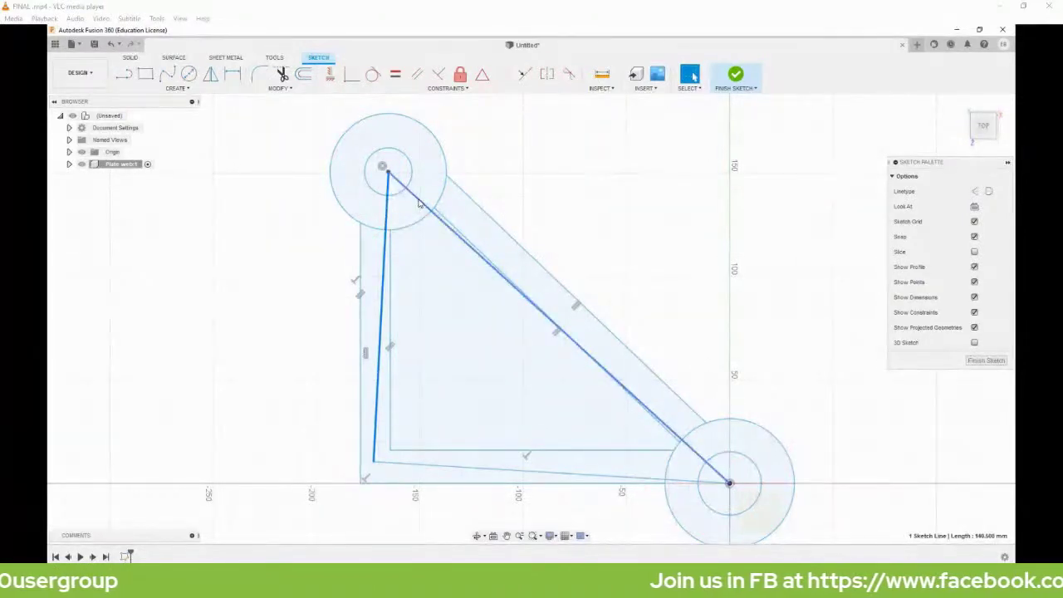
pyautogui.click(445, 470)
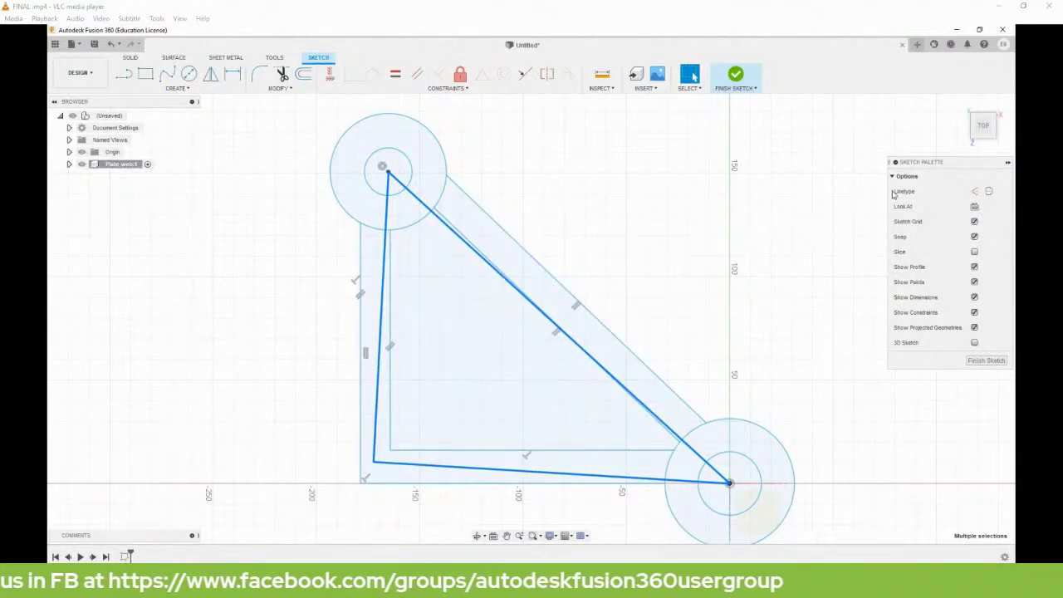
pyautogui.click(975, 192)
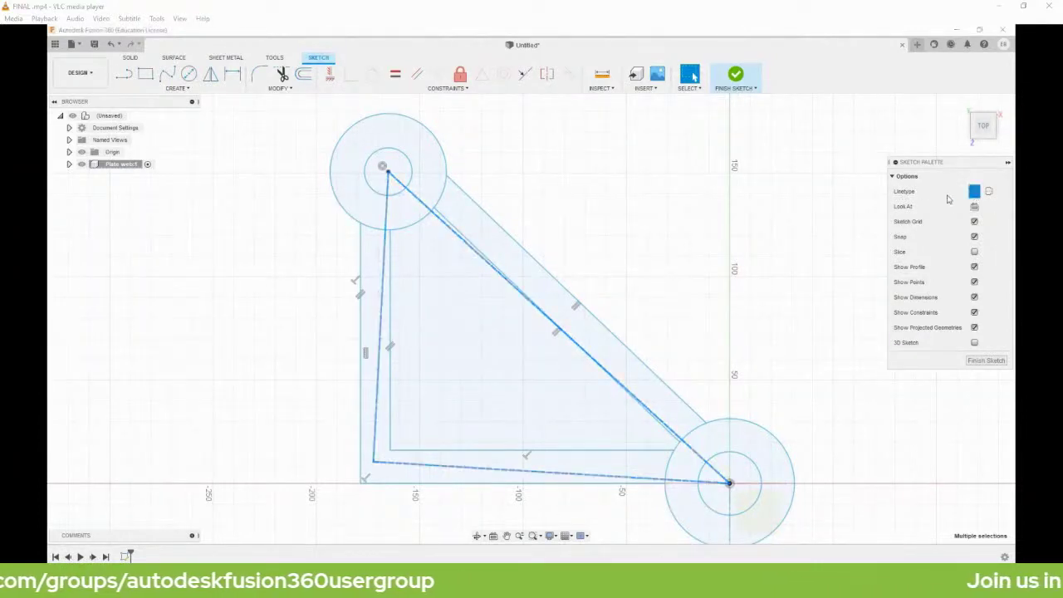
pyautogui.click(576, 247)
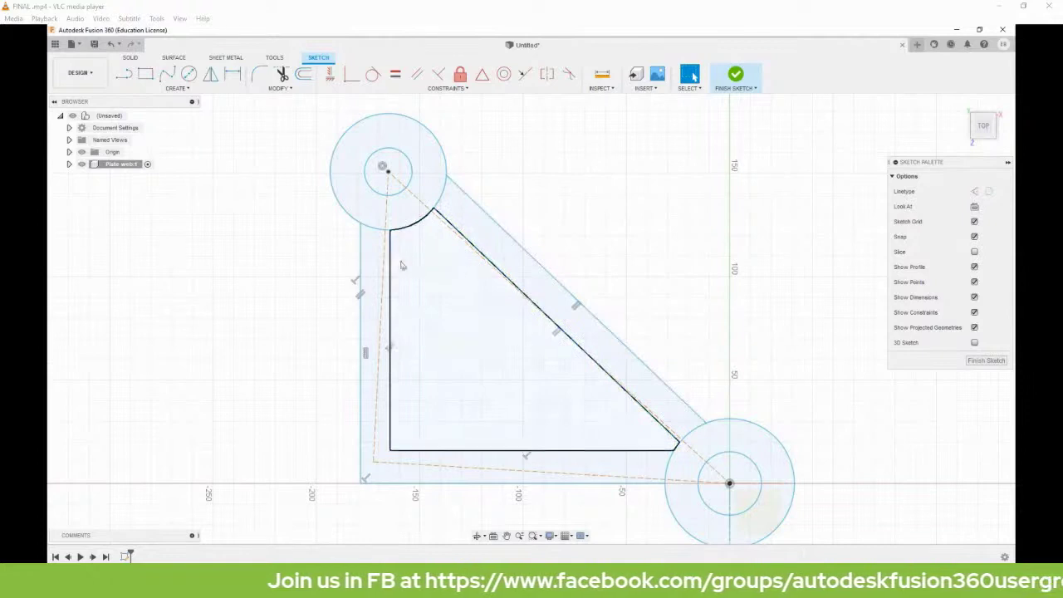
# Make the inner left and bottom edges symmetric to the outer edges about the centre lines.
pyautogui.click(360, 274)
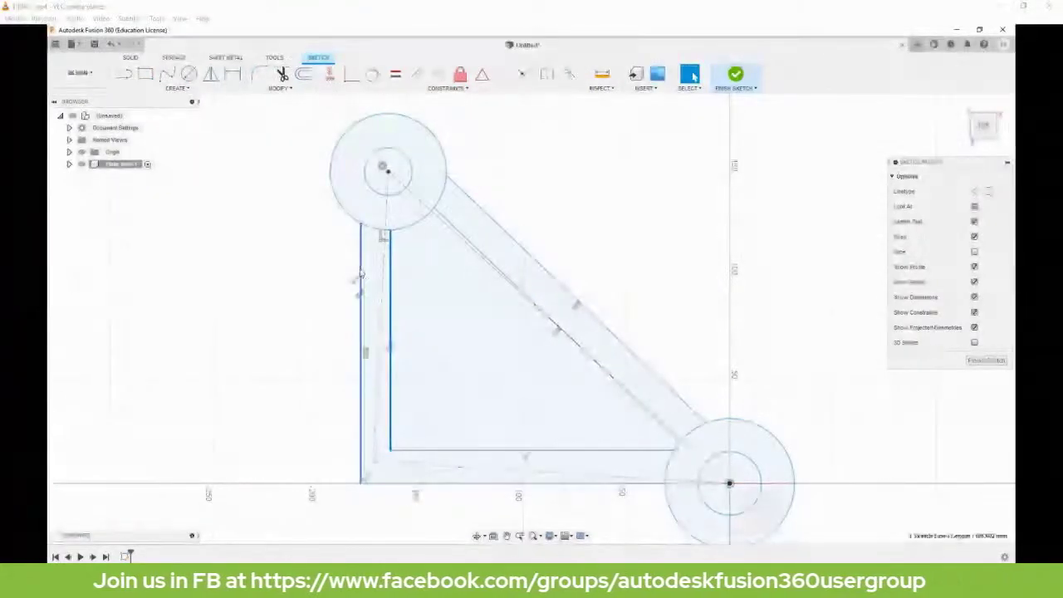
pyautogui.keyDown('shift'); pyautogui.click(384, 284); pyautogui.keyUp('shift')
pyautogui.keyDown('shift'); pyautogui.click(385, 284); pyautogui.keyUp('shift')
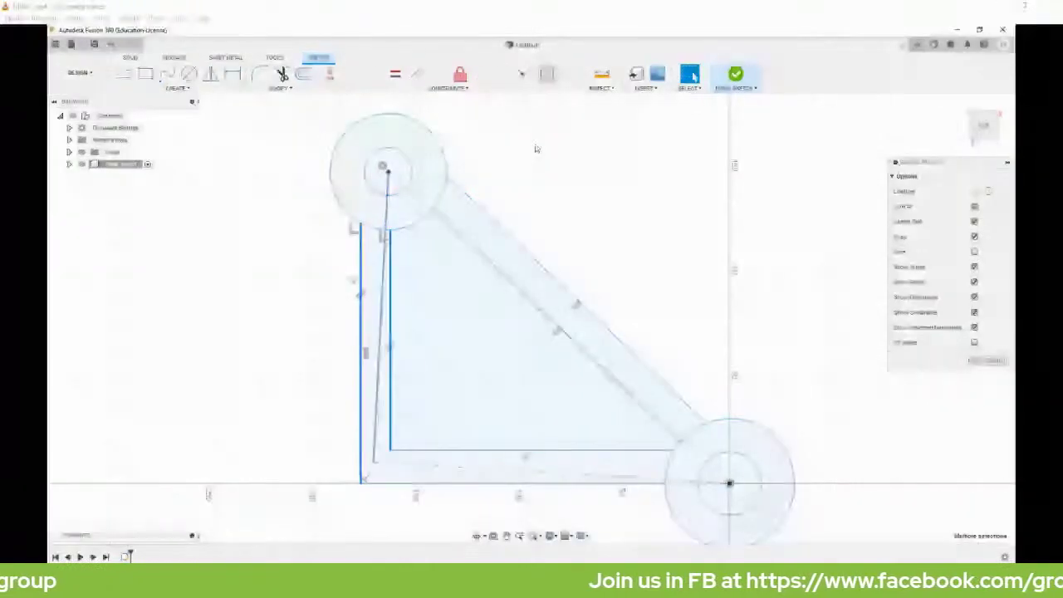
pyautogui.click(488, 451)
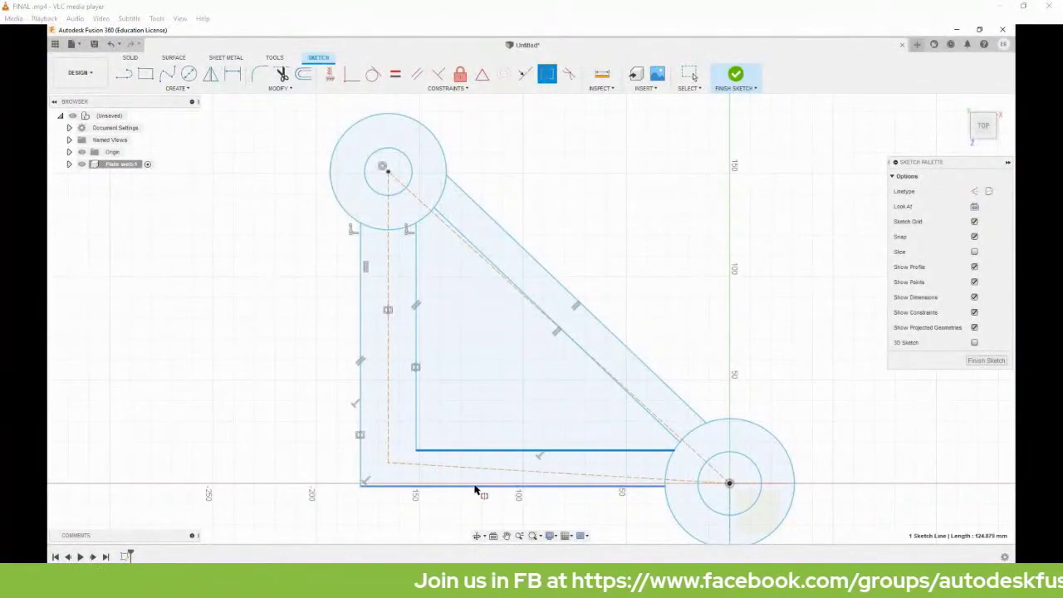
pyautogui.click(477, 485)
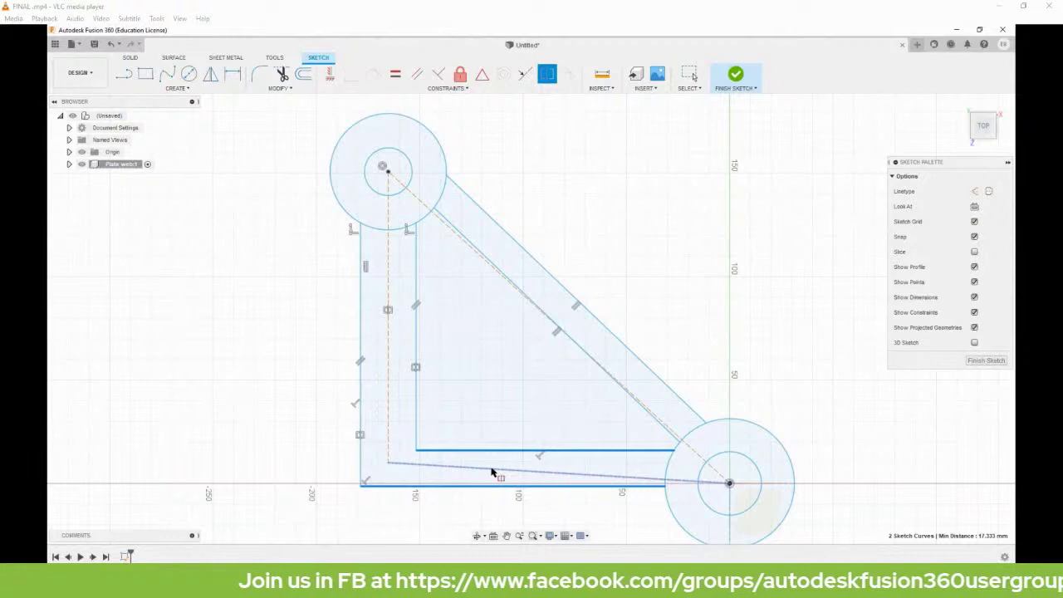
pyautogui.click(491, 473)
pyautogui.scroll(4, 510, 474)
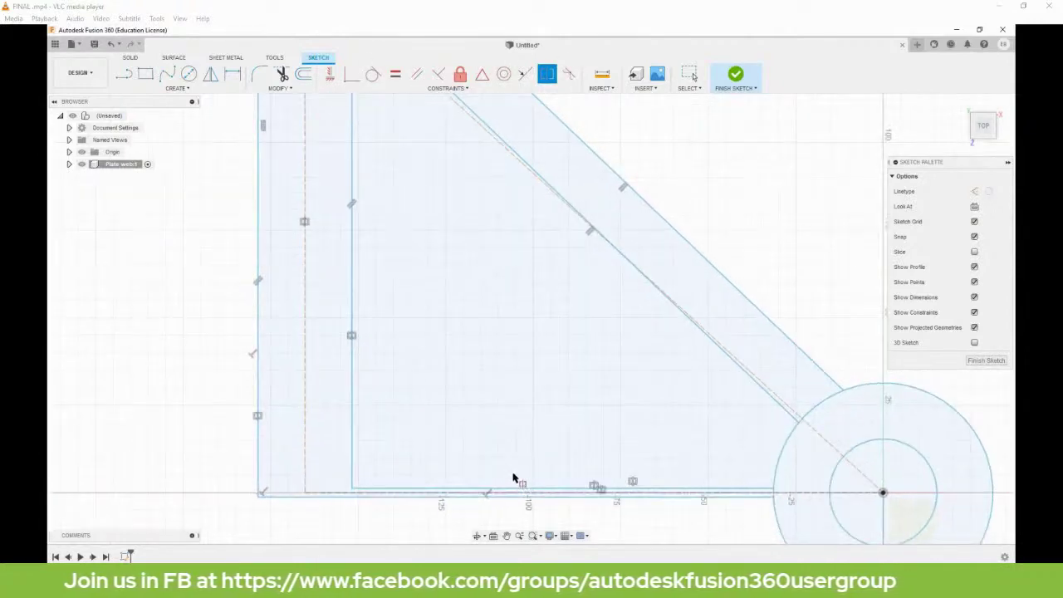
pyautogui.press('Escape')
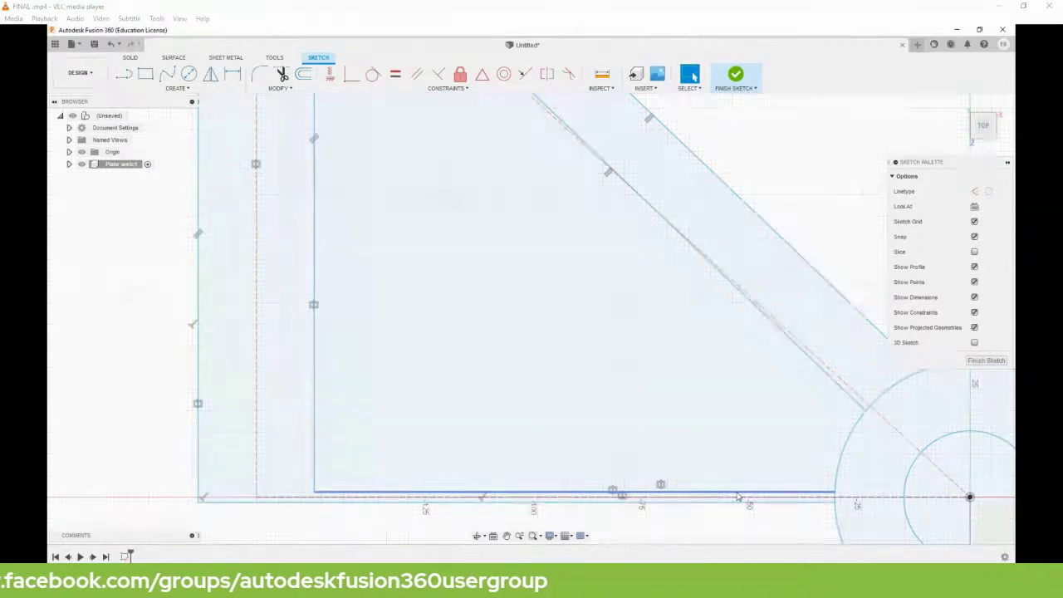
# Drag the inner base line upward to widen its gap from the outer edge.
pyautogui.moveTo(737, 495); pyautogui.dragTo(747, 438)
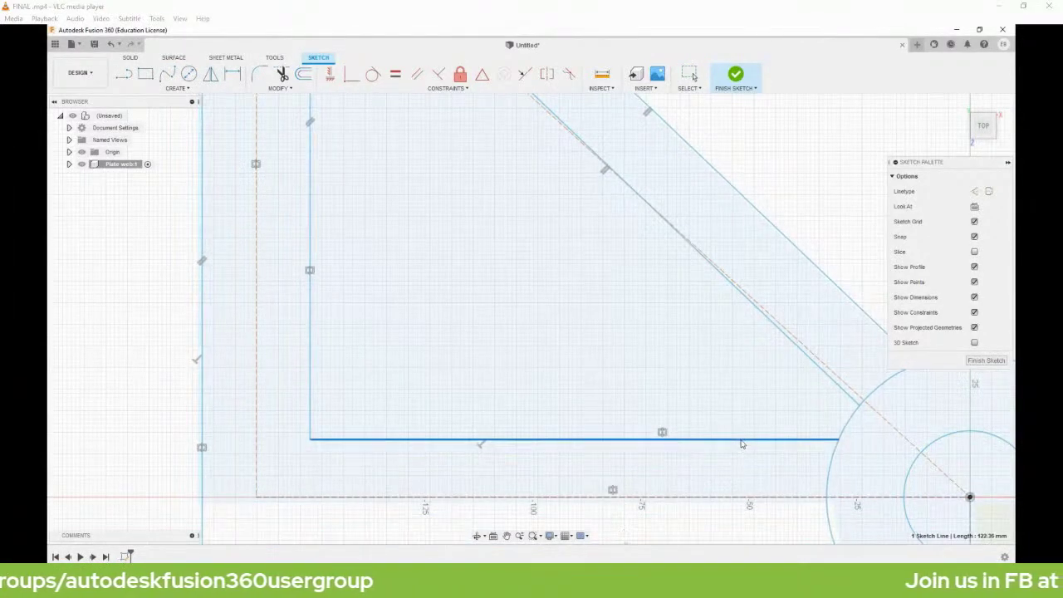
pyautogui.scroll(-1, 750, 443)
pyautogui.scroll(-3, 750, 442)
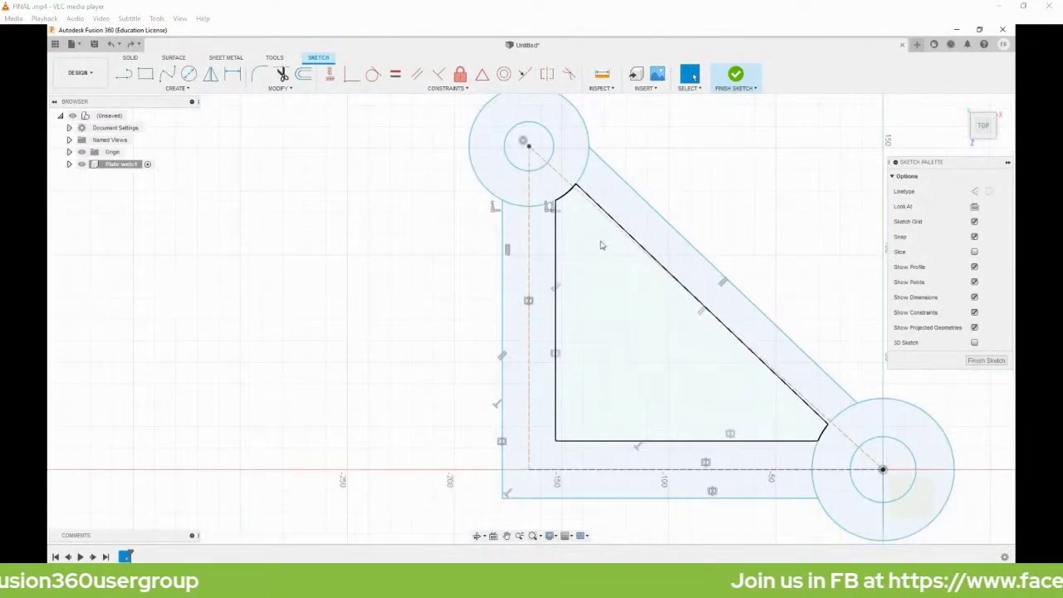
pyautogui.moveTo(617, 347); pyautogui.dragTo(526, 322, button='middle')
pyautogui.press('d')
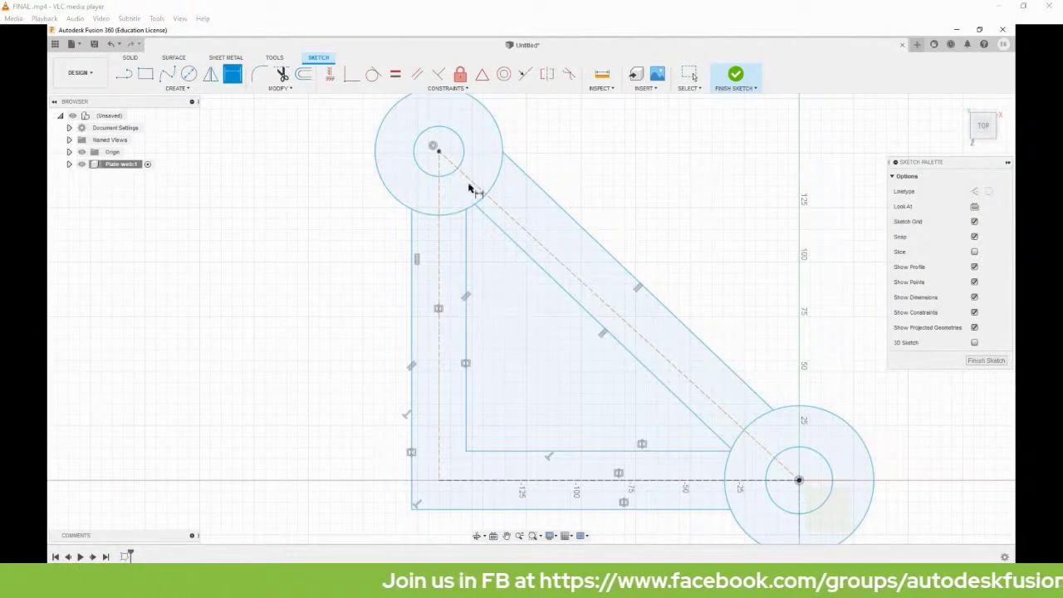
pyautogui.click(439, 152)
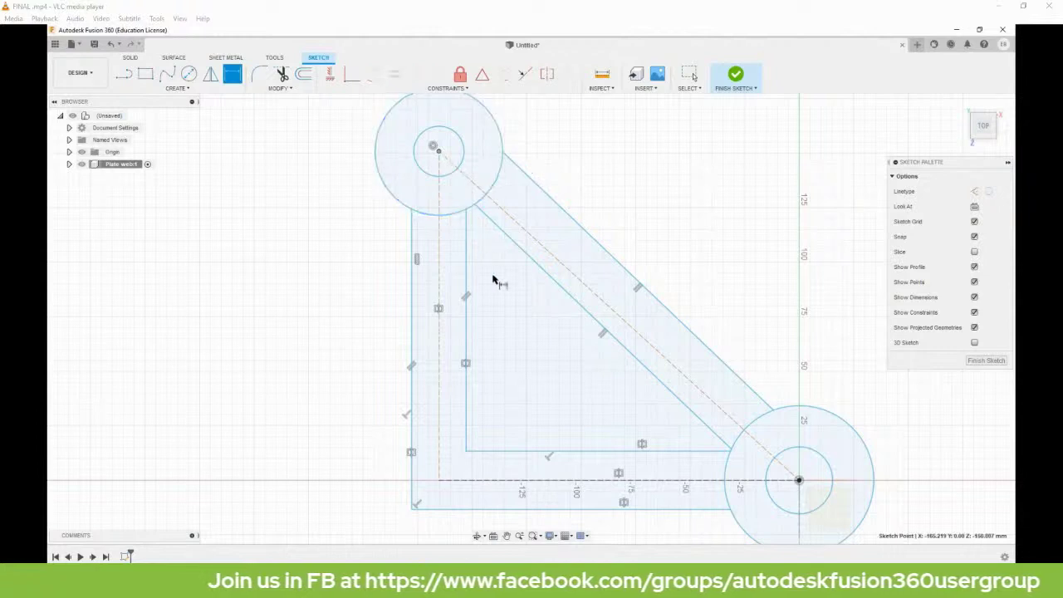
# Dimension the hole centres 80 mm apart vertically and 80 mm apart horizontally.
pyautogui.click(486, 481)
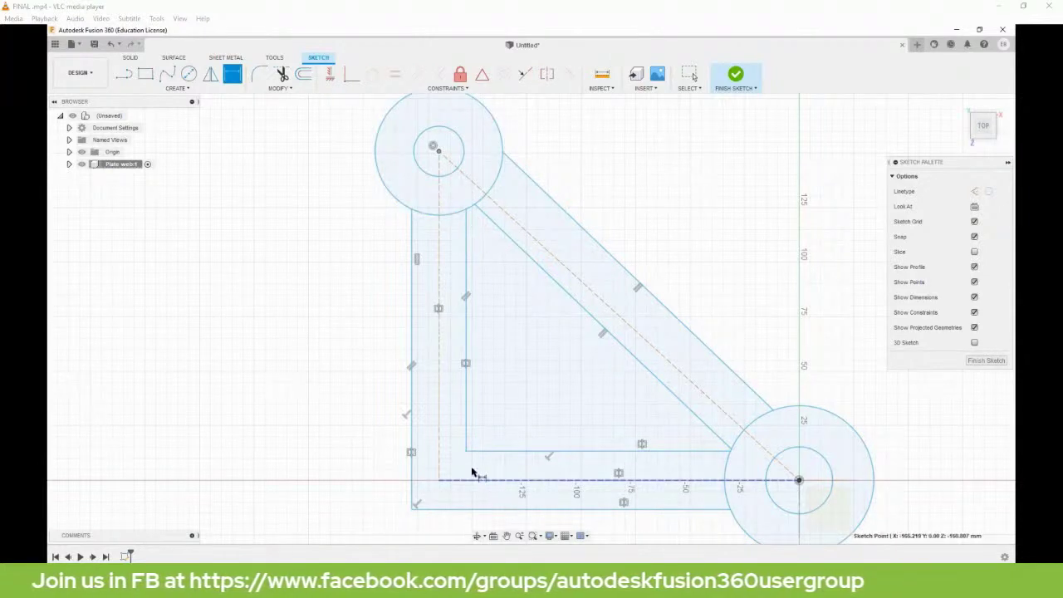
pyautogui.click(316, 335)
pyautogui.press('BackSpace')
pyautogui.write('80')
pyautogui.press('Return')
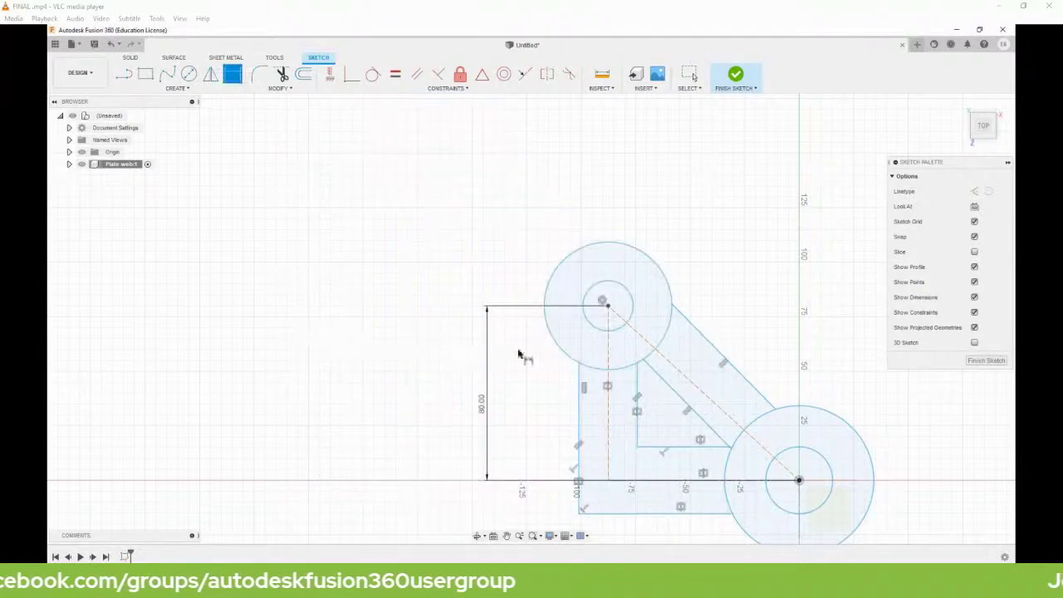
pyautogui.moveTo(656, 306); pyautogui.dragTo(521, 216, button='middle')
pyautogui.scroll(2, 532, 372)
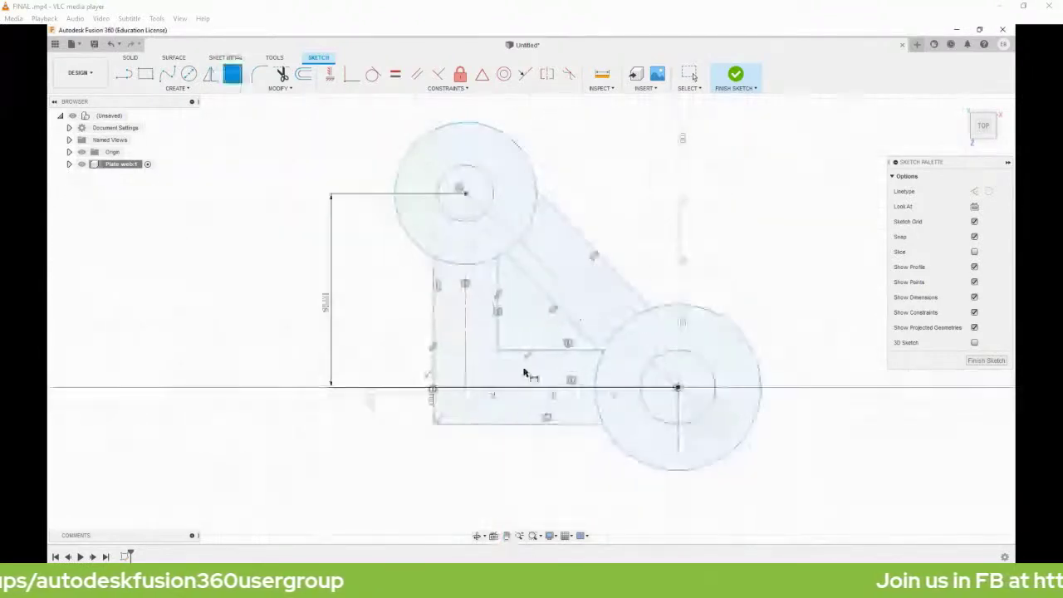
pyautogui.click(461, 378)
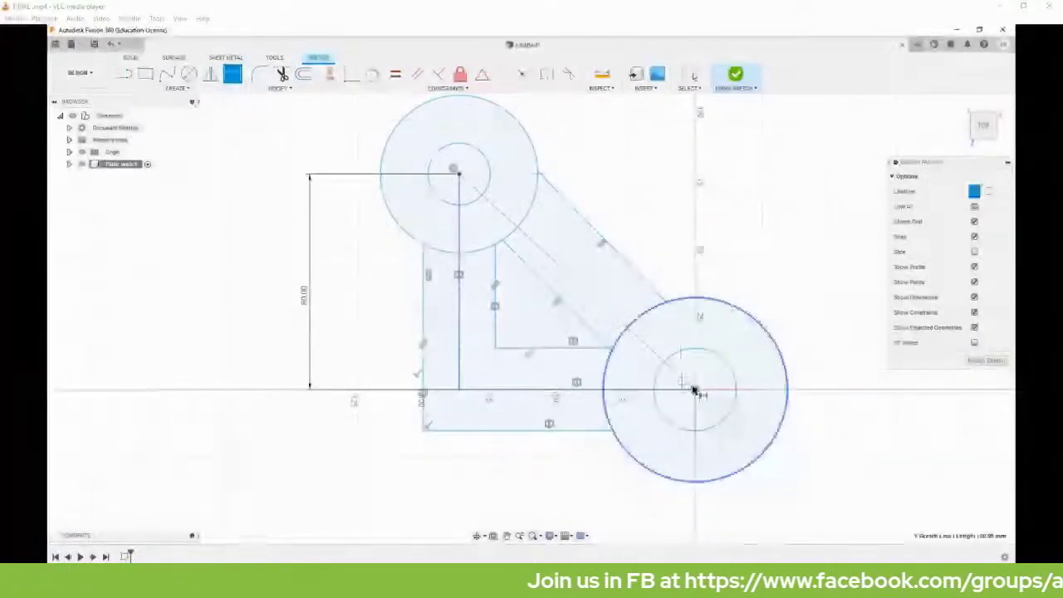
pyautogui.click(695, 391)
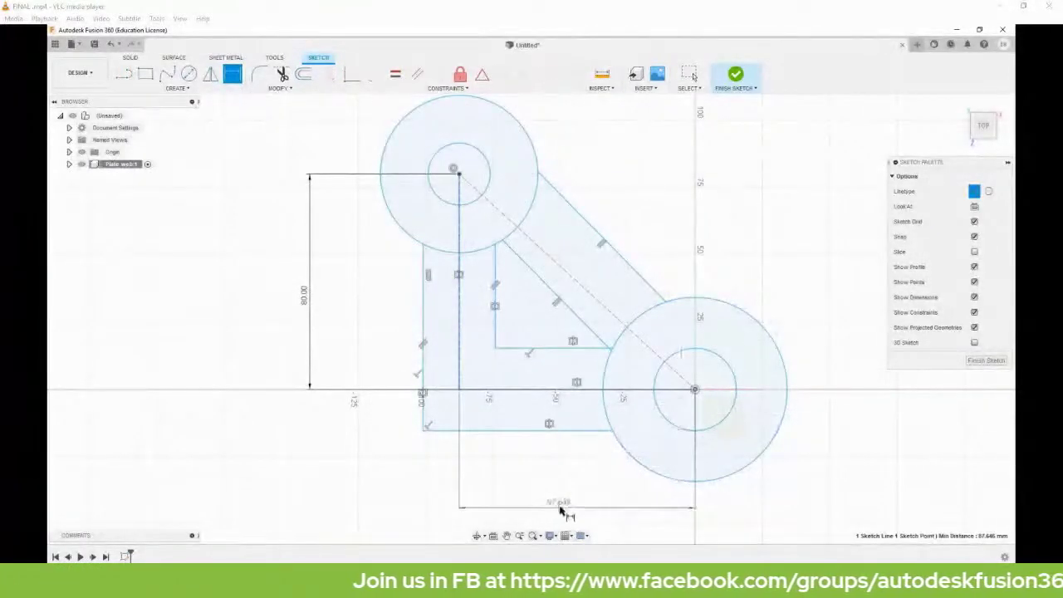
pyautogui.click(562, 506)
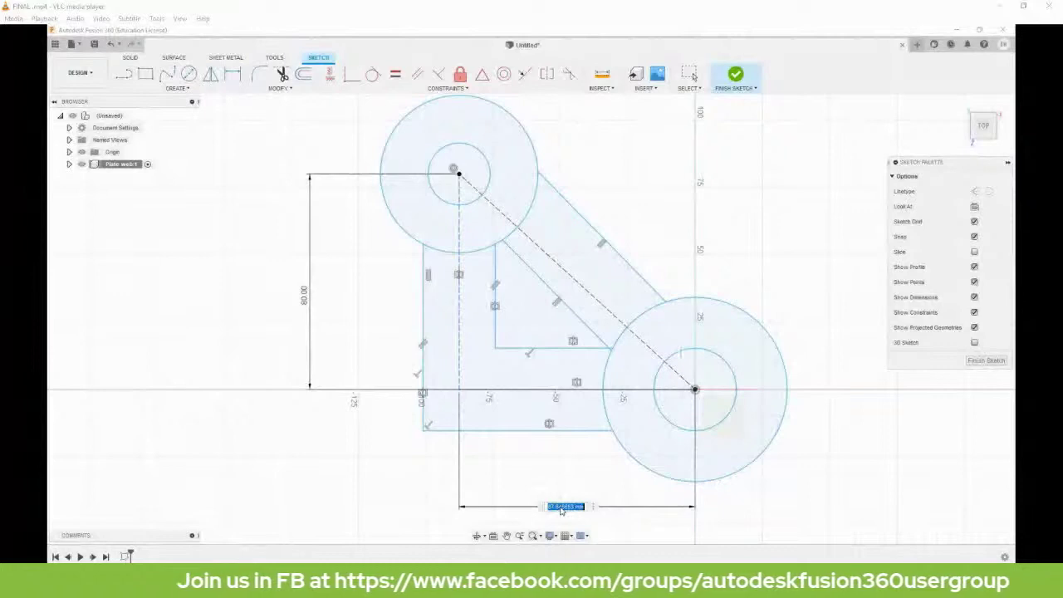
pyautogui.write('80')
pyautogui.press('Return')
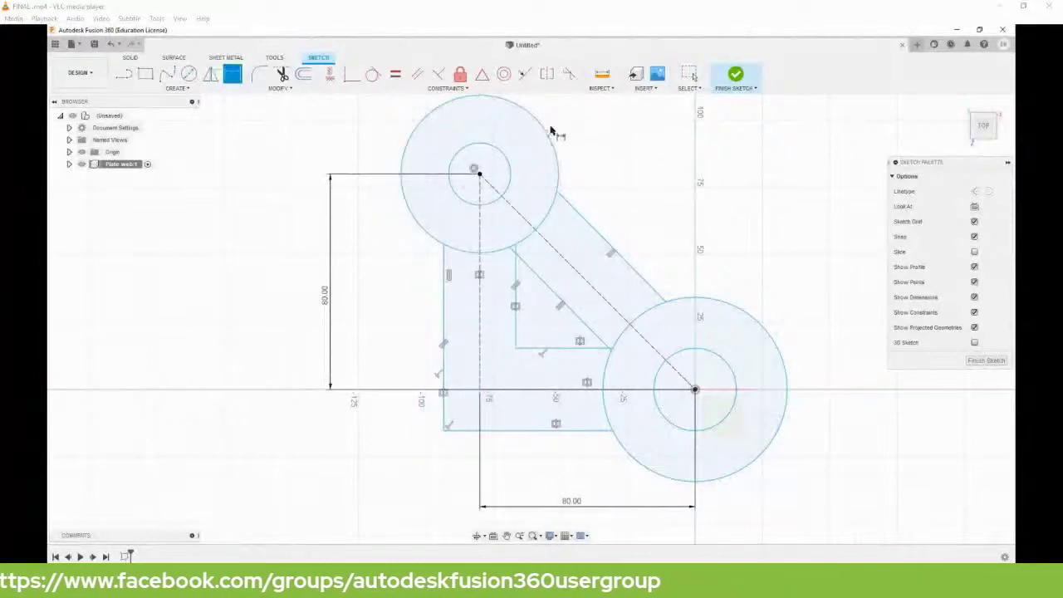
# Set the top outer circle to Ø15 and compare against the reference drawing.
pyautogui.click(547, 133)
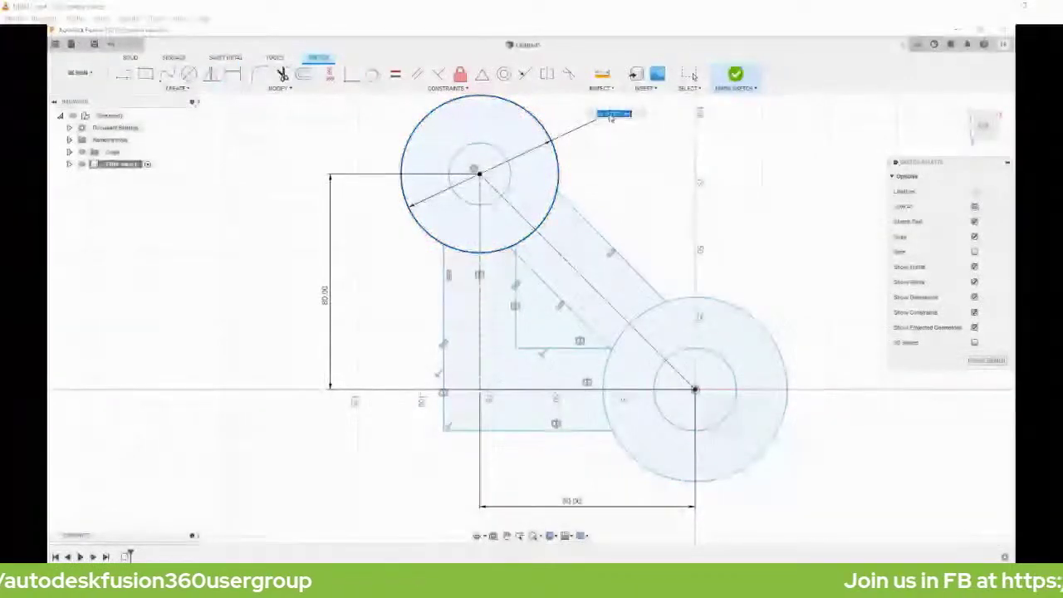
pyautogui.write('15')
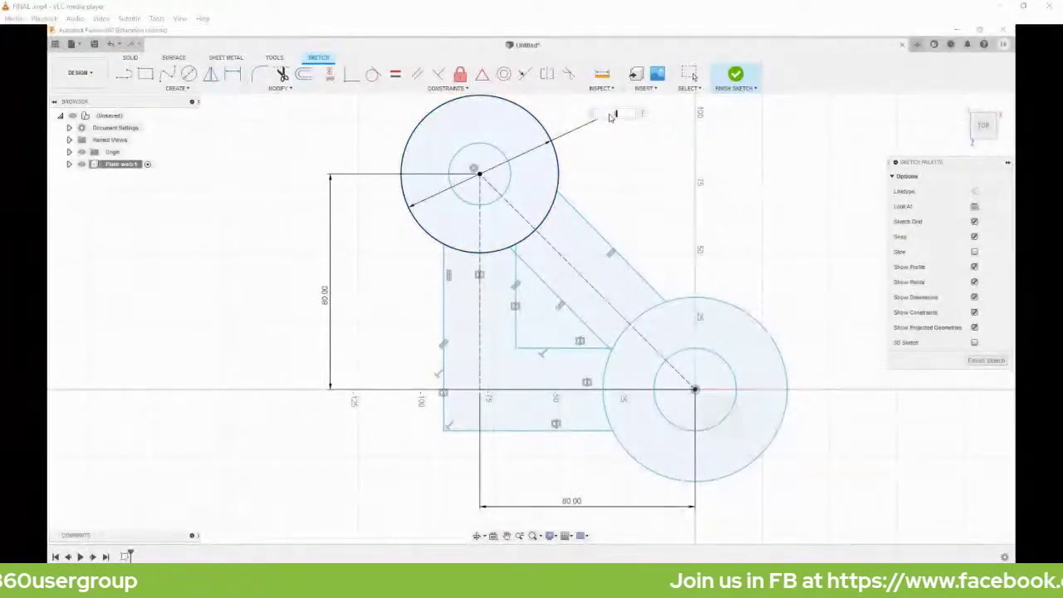
pyautogui.press('Return')
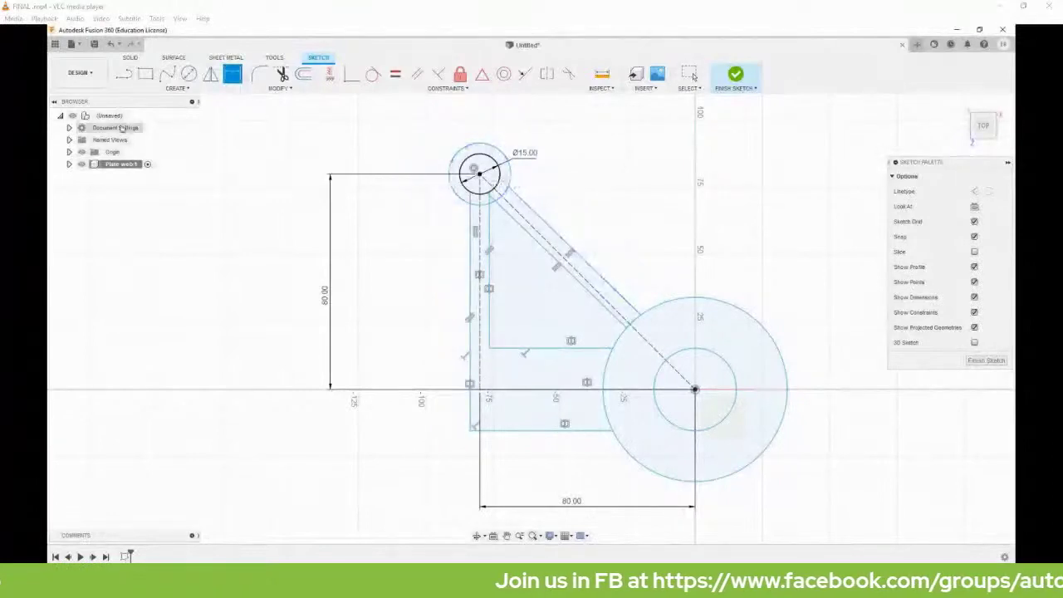
pyautogui.moveTo(48, 208)
pyautogui.mouseDown()
pyautogui.moveTo(192, 222)
pyautogui.moveTo(649, 161)
pyautogui.mouseUp()
pyautogui.click(657, 173)
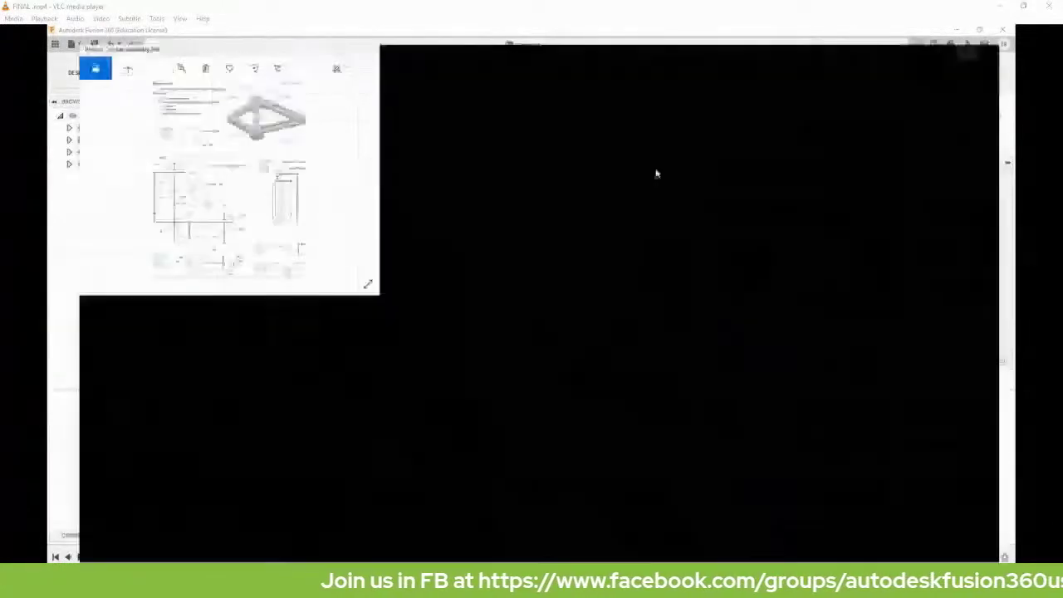
pyautogui.click(950, 36)
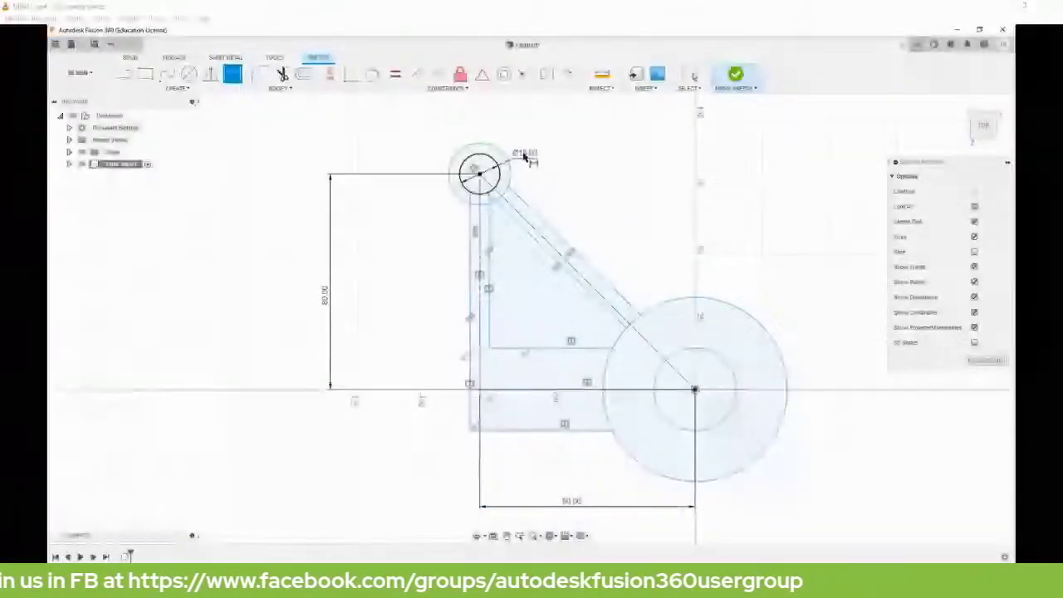
# Display the top outer circle's Ø15 dimension as a radius, R15.
pyautogui.scroll(2, 523, 156)
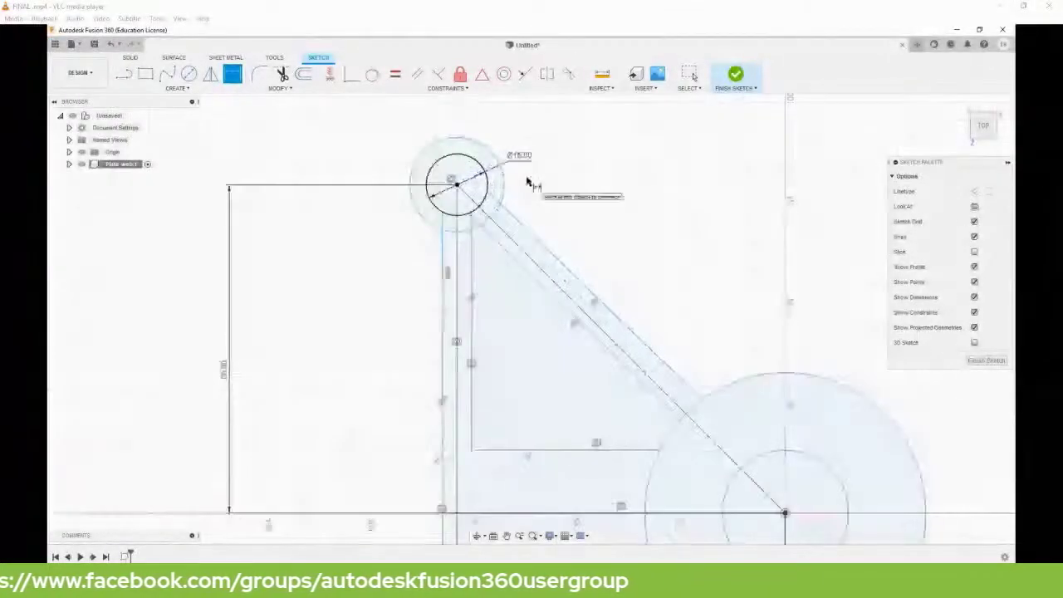
pyautogui.press('Escape')
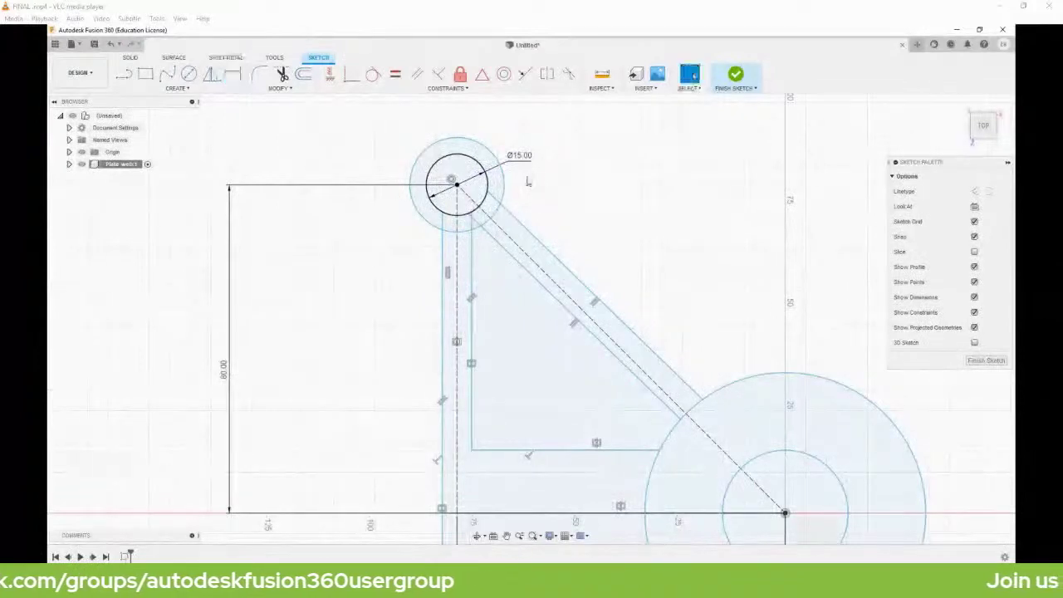
pyautogui.rightClick(516, 163)
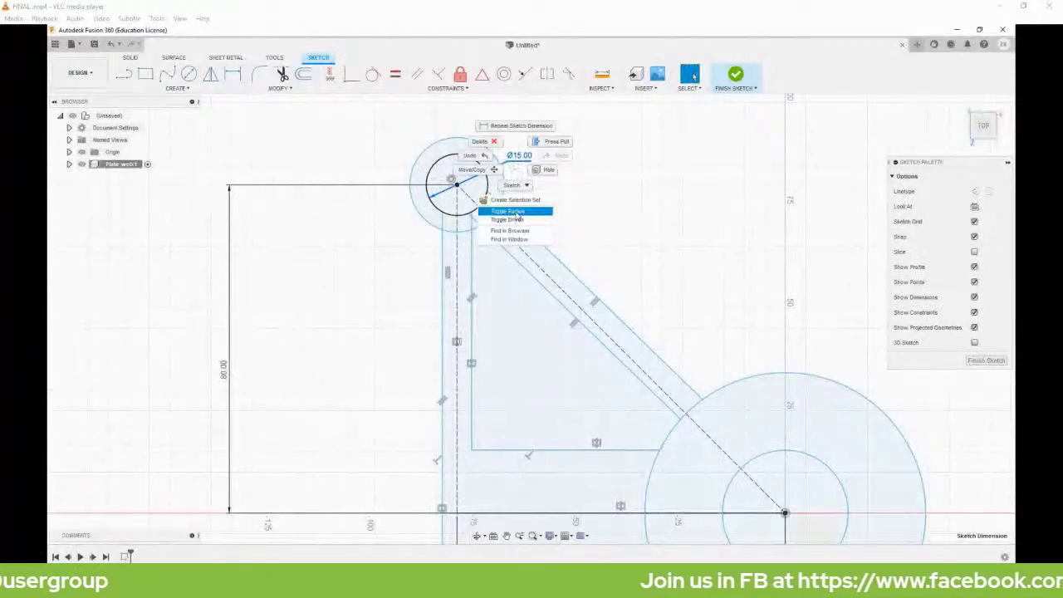
pyautogui.click(516, 213)
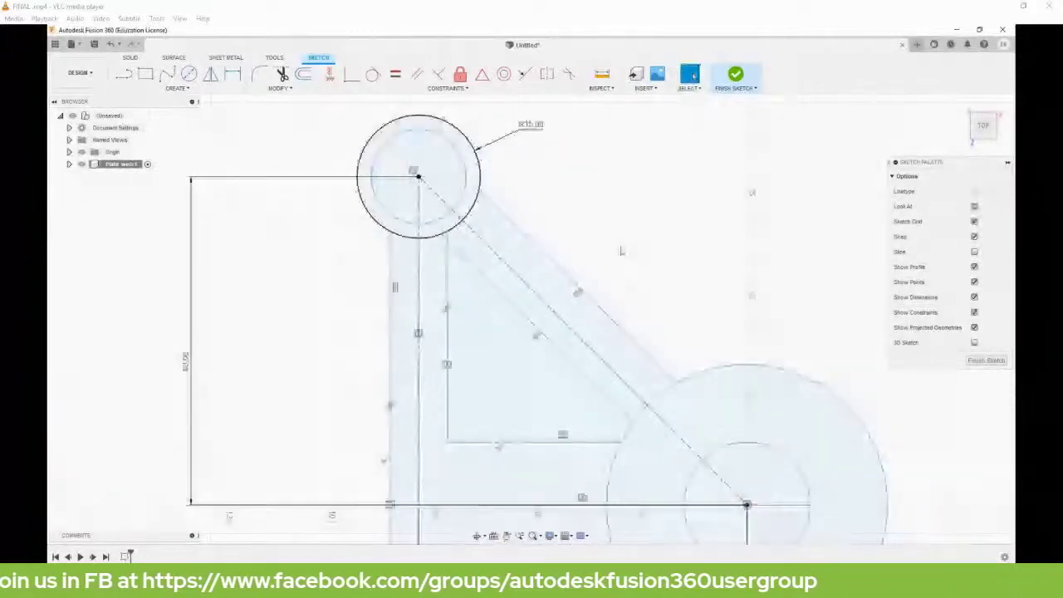
# Dimension the top end's inner hole circle at Ø10 and exit dimensioning.
pyautogui.press('d')
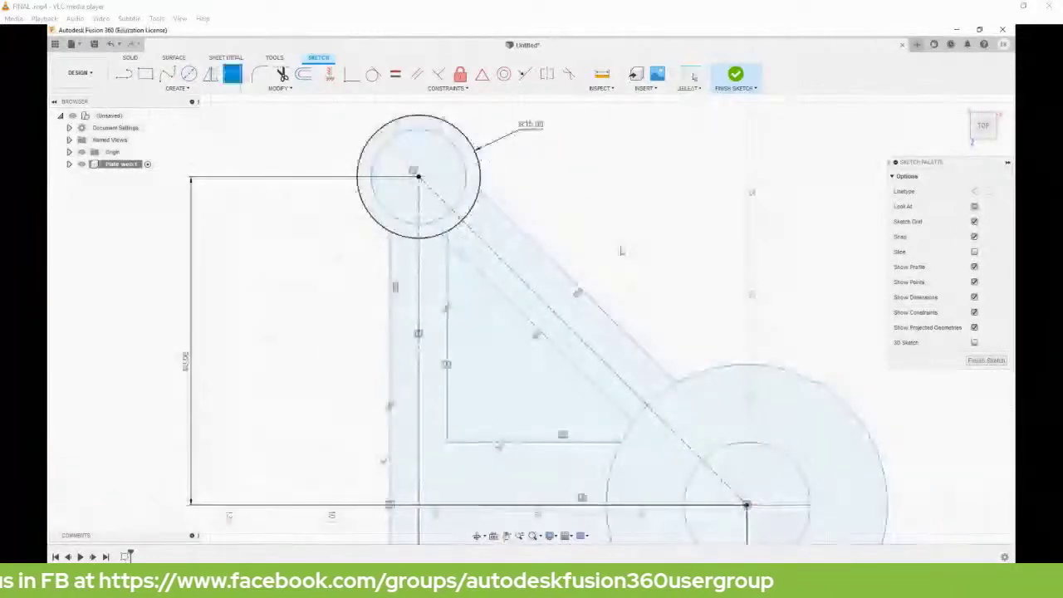
pyautogui.click(465, 174)
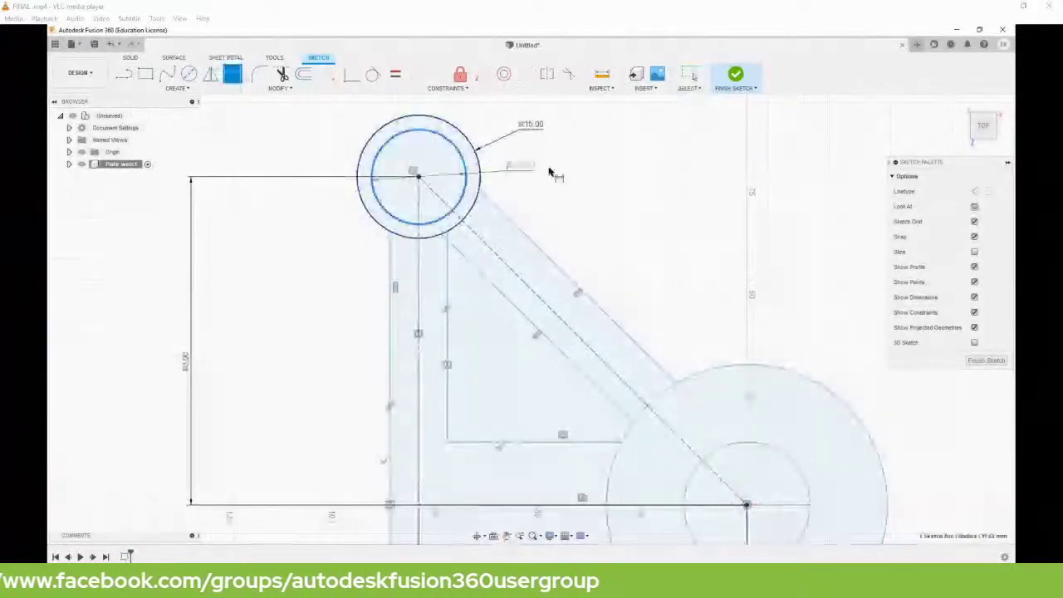
pyautogui.click(553, 170)
pyautogui.press('Escape')
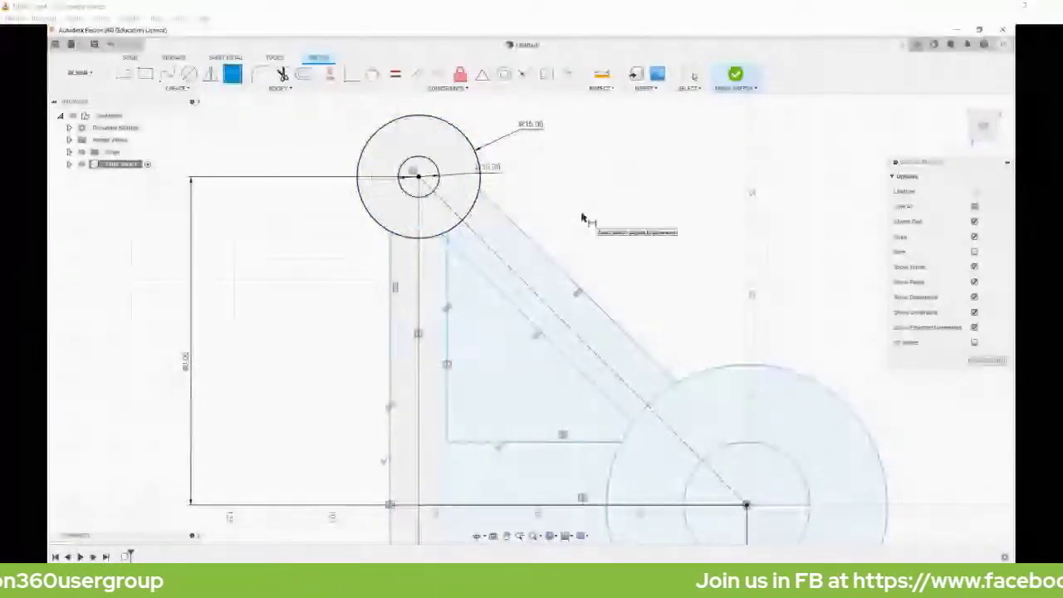
pyautogui.press('Escape')
pyautogui.scroll(-1, 582, 217)
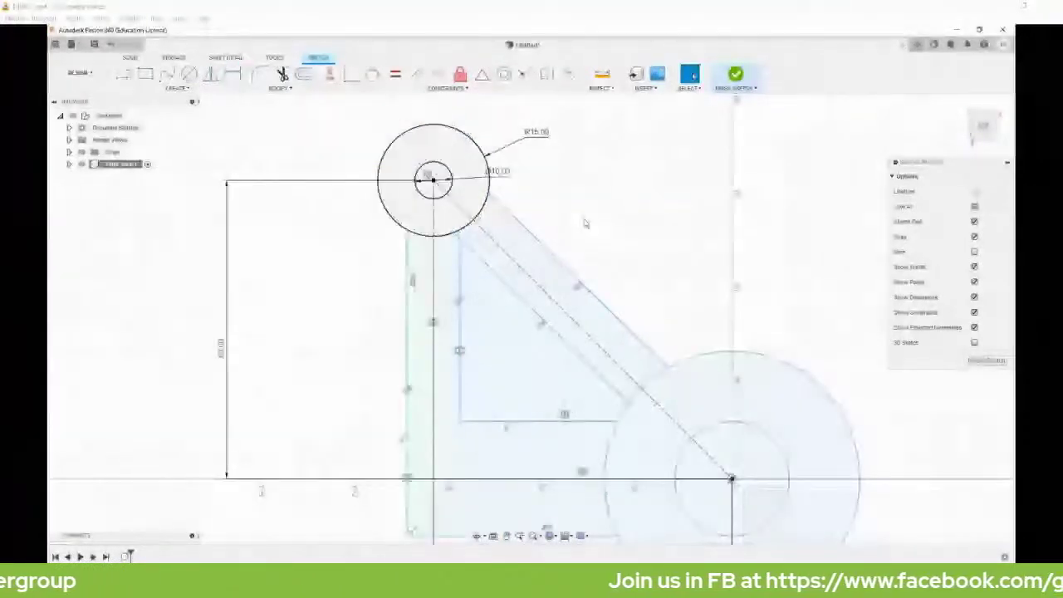
pyautogui.scroll(-1, 585, 221)
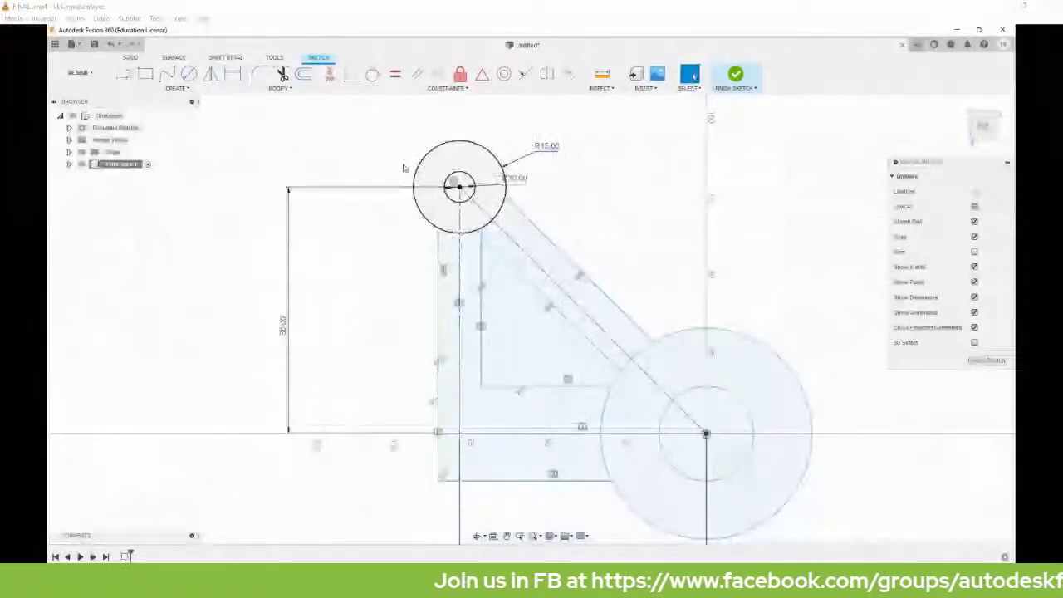
# Constrain the lower-right end circle equal to the R15 top outer circle.
pyautogui.click(393, 75)
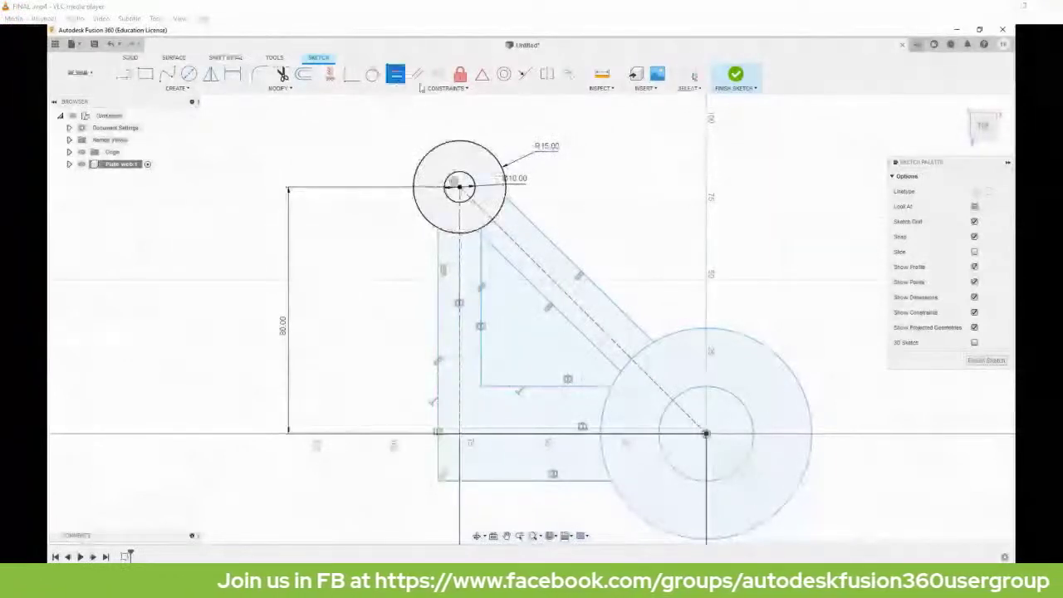
pyautogui.click(486, 152)
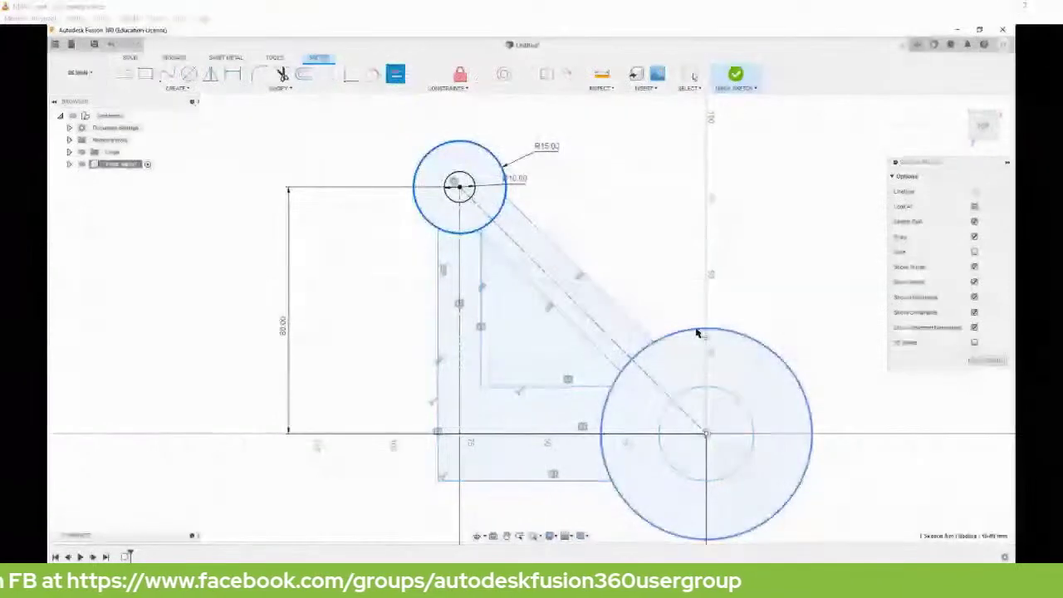
pyautogui.scroll(3, 704, 378)
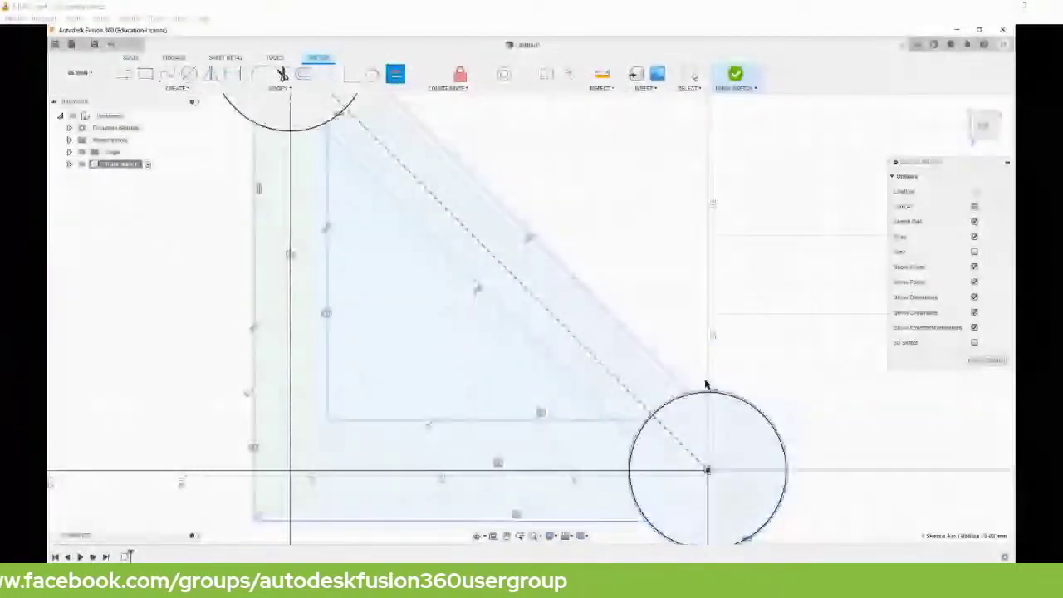
pyautogui.scroll(5, 704, 383)
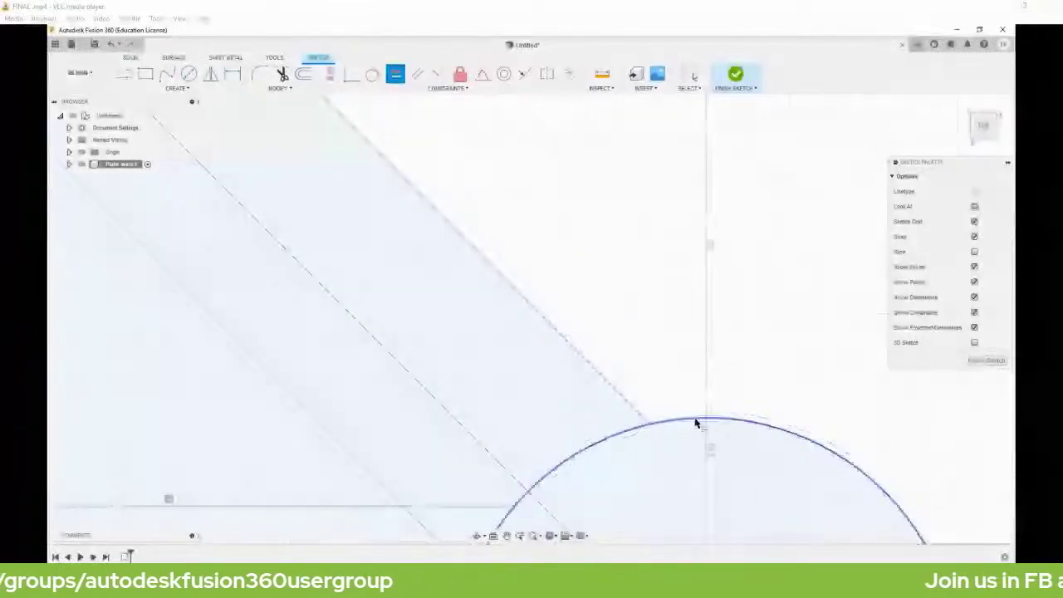
pyautogui.scroll(-8, 695, 424)
pyautogui.moveTo(720, 360); pyautogui.dragTo(802, 362, button='middle')
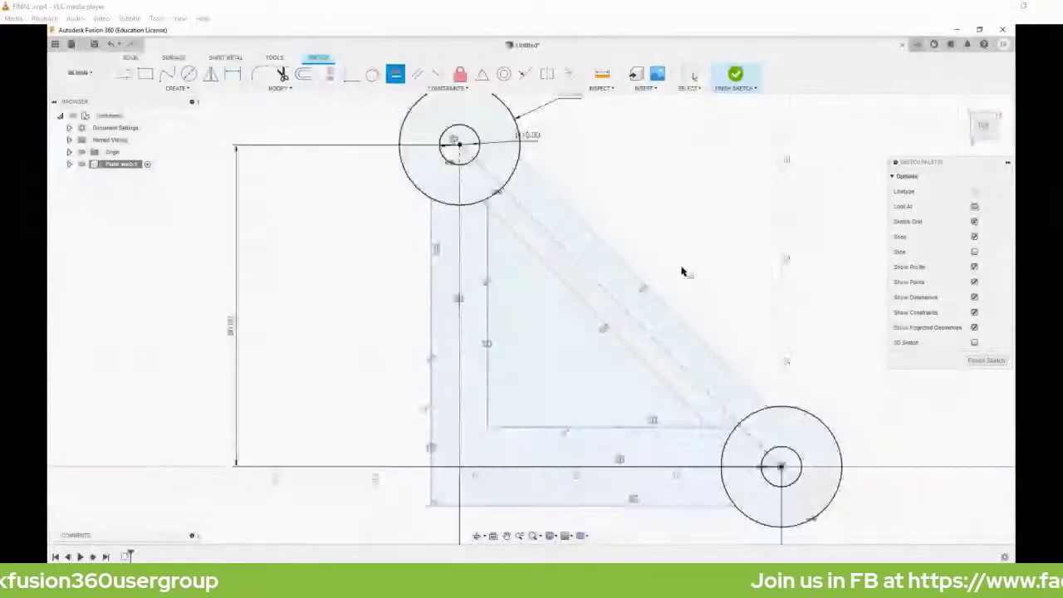
pyautogui.press('Escape')
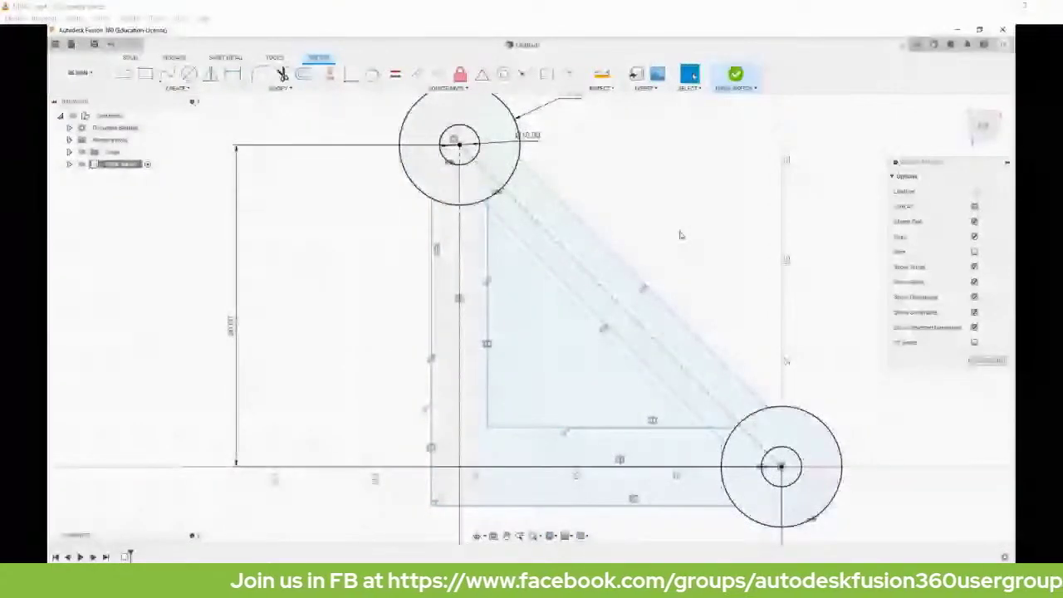
pyautogui.press('c')
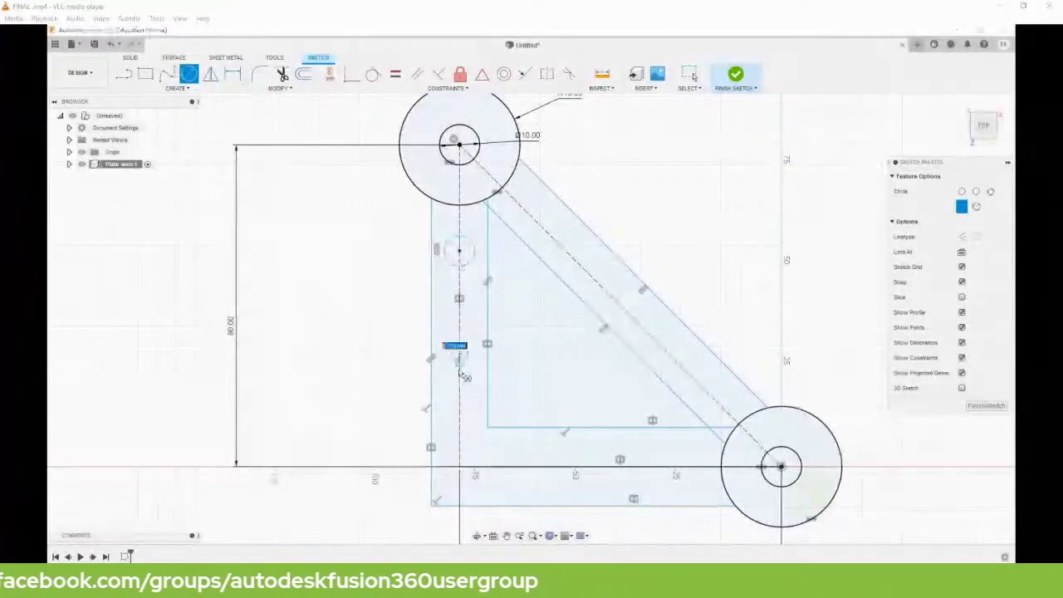
# Place small hole circles along the vertical, bottom and diagonal arms of the plate.
pyautogui.scroll(5, 475, 470)
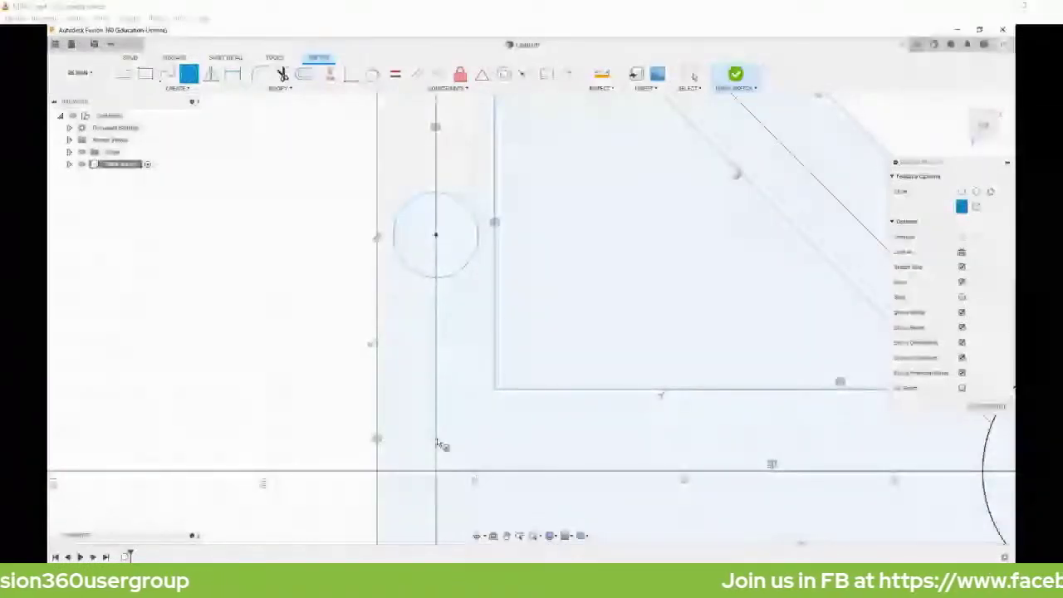
pyautogui.click(470, 438)
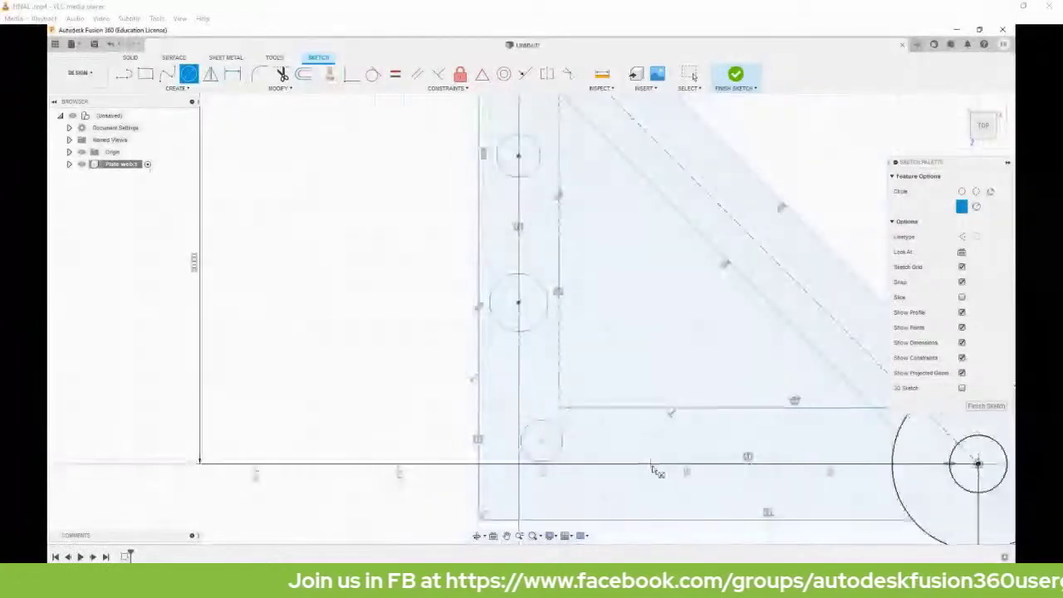
pyautogui.click(647, 467)
pyautogui.click(655, 482)
pyautogui.click(782, 463)
pyautogui.click(794, 483)
pyautogui.click(639, 125)
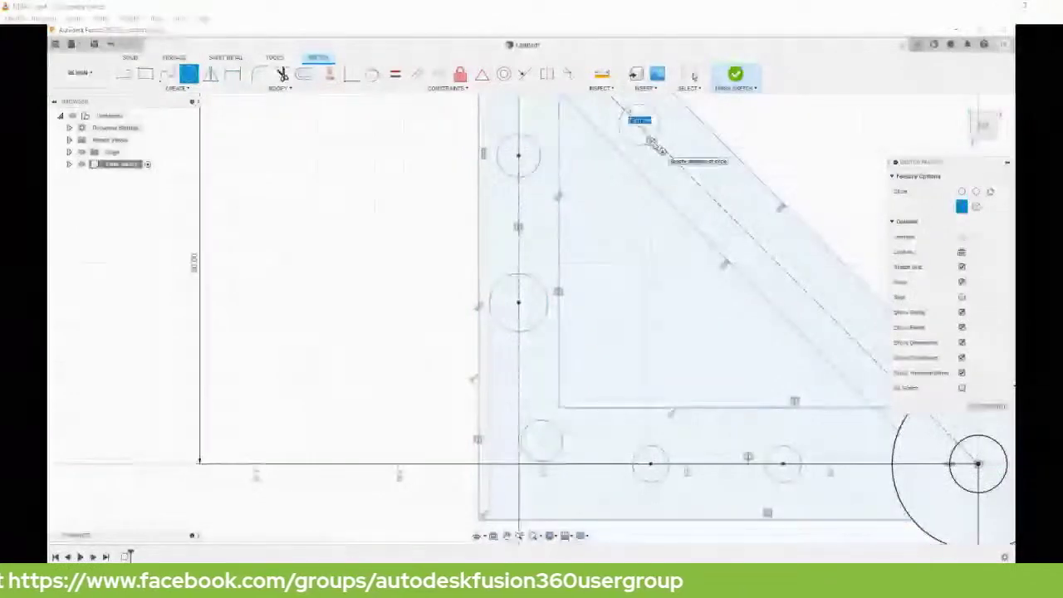
pyautogui.click(653, 139)
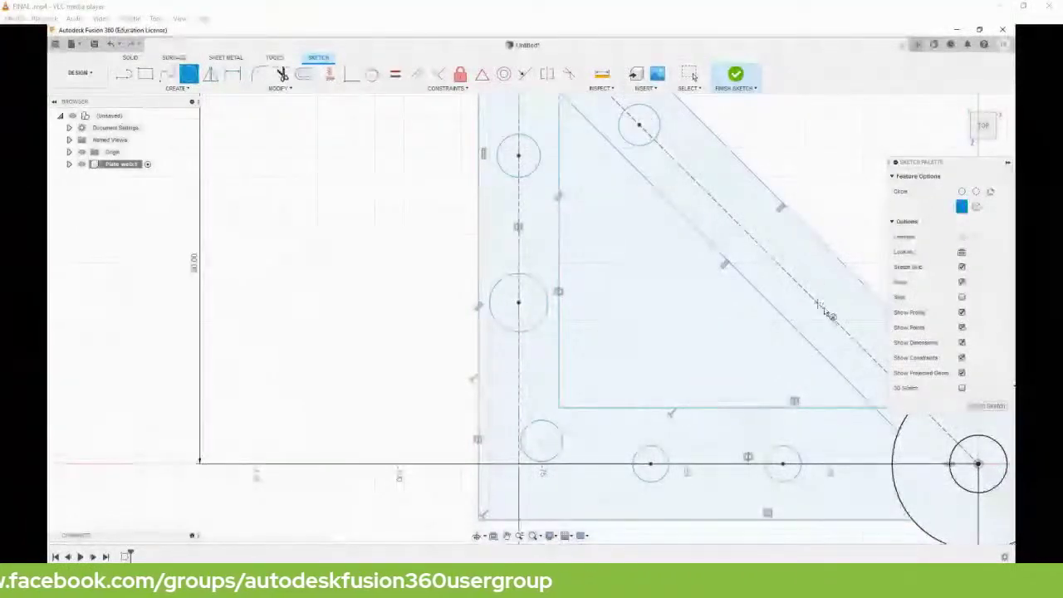
pyautogui.click(817, 302)
pyautogui.click(834, 318)
pyautogui.scroll(-3, 809, 178)
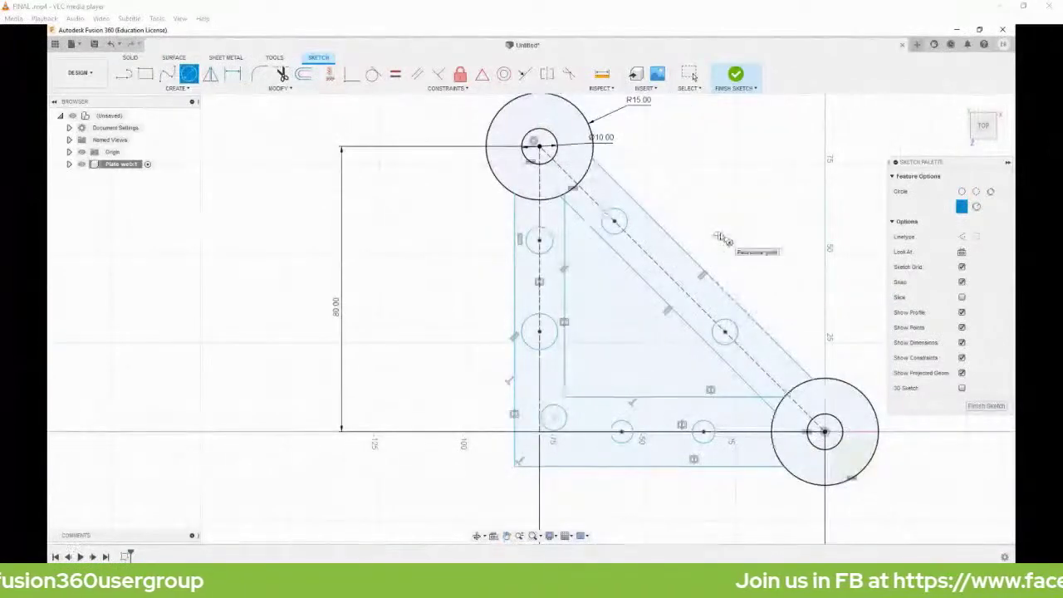
pyautogui.press('d')
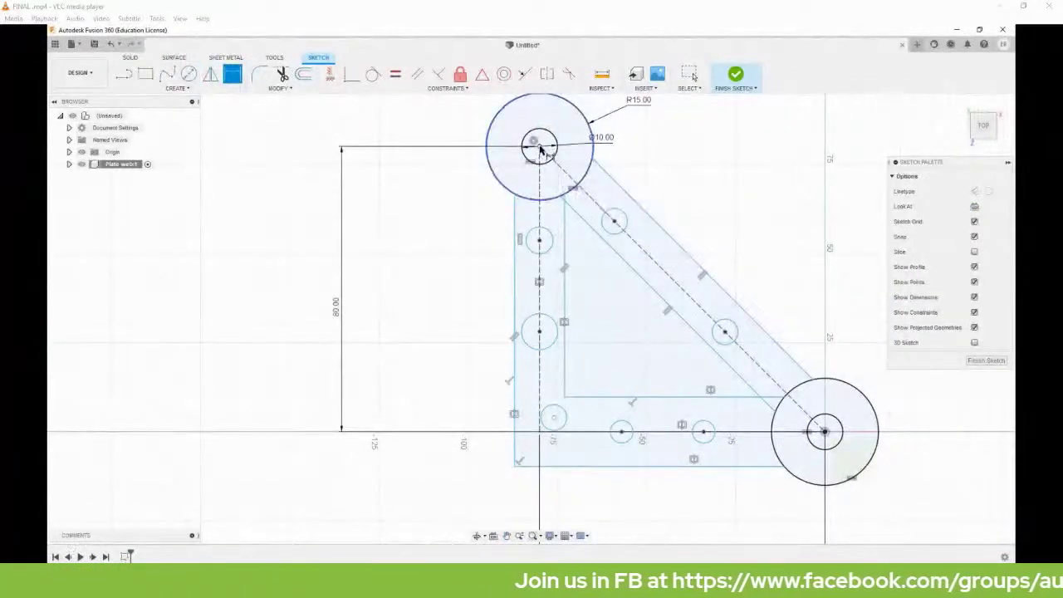
# Dimension the vertical-arm hole spacings as 30 and 26 mm.
pyautogui.click(539, 241)
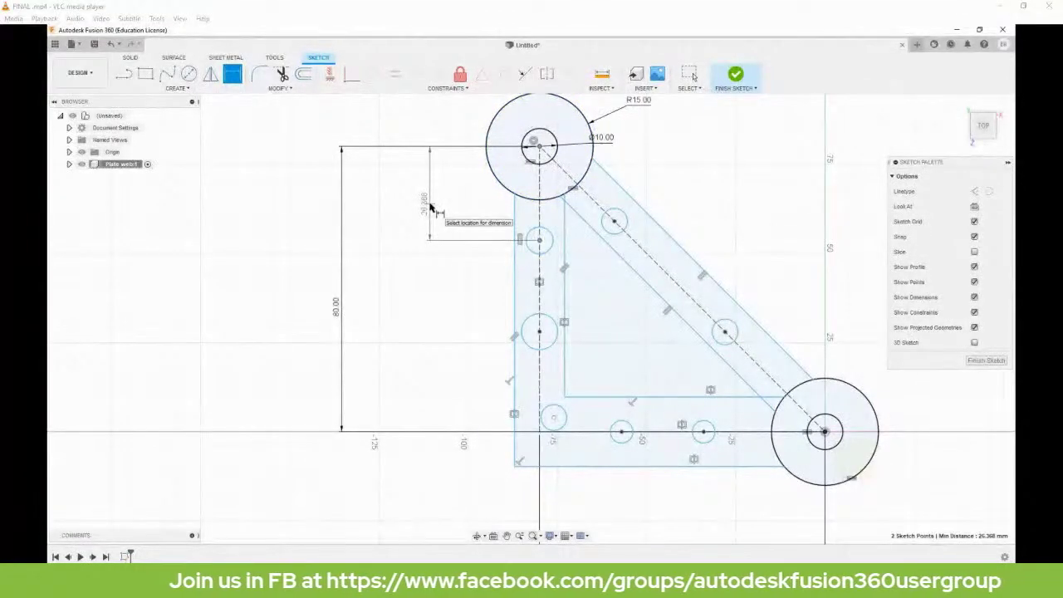
pyautogui.click(431, 209)
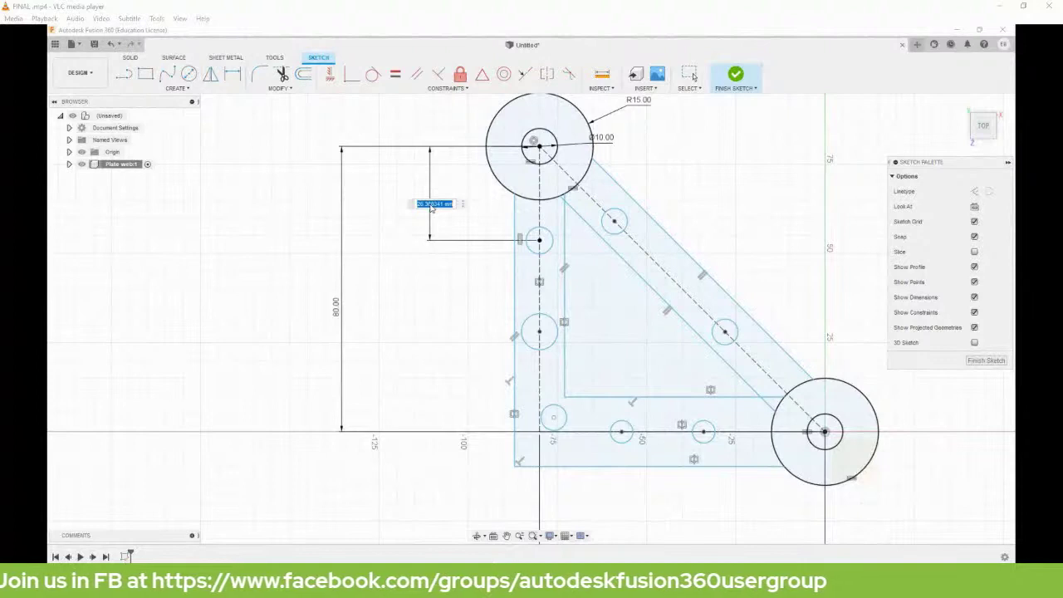
pyautogui.write('20')
pyautogui.press('Return')
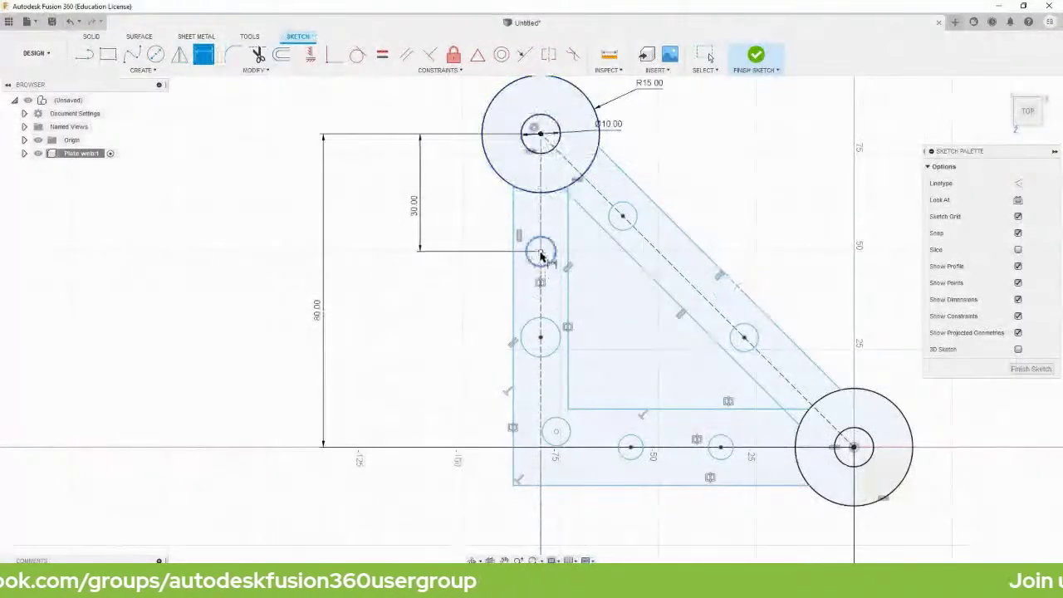
pyautogui.click(540, 339)
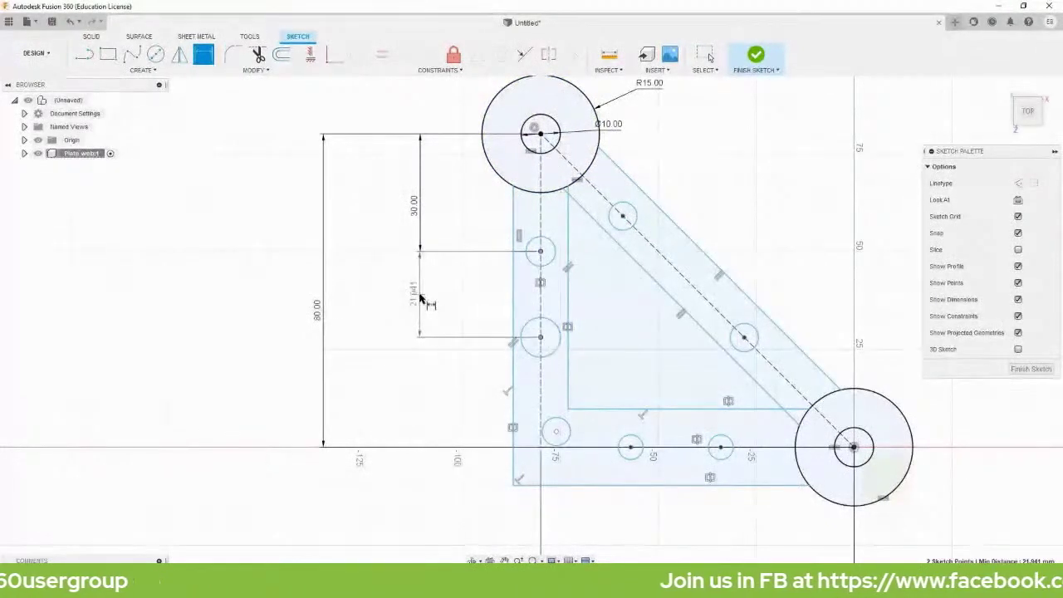
pyautogui.click(421, 299)
pyautogui.write('25')
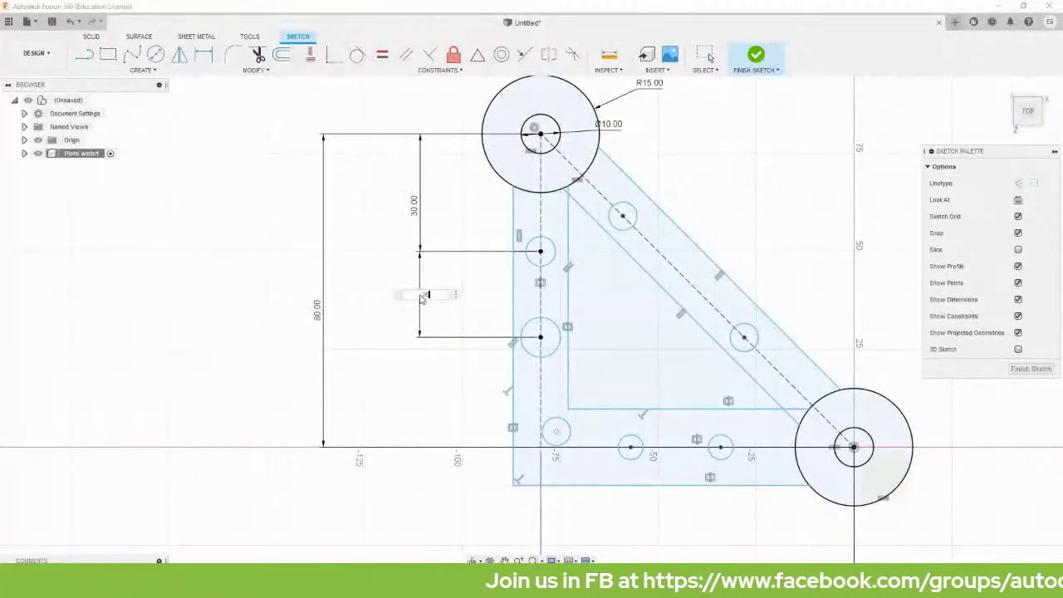
pyautogui.press('Return')
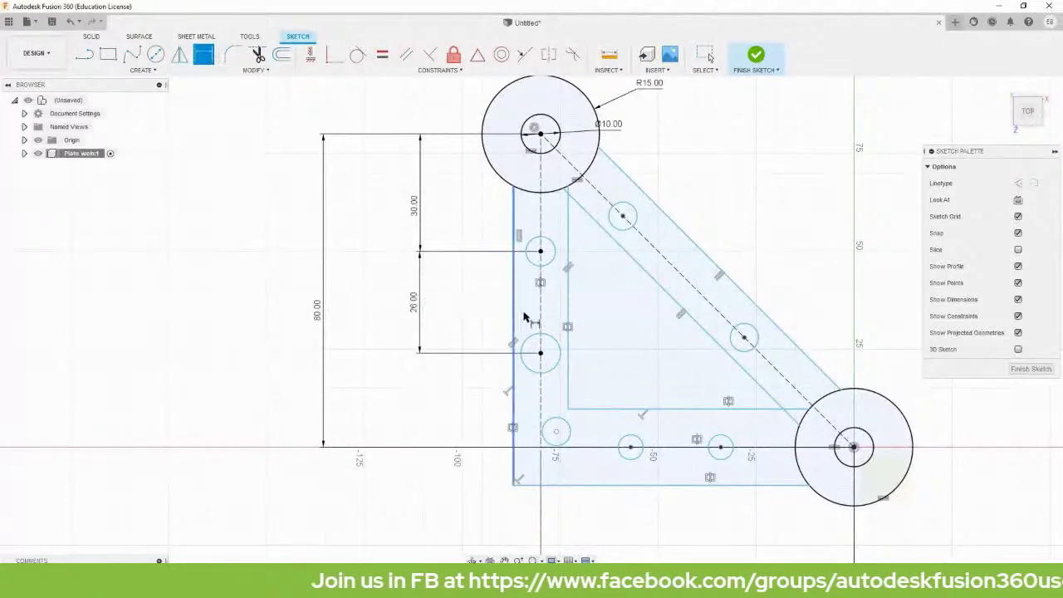
# Dimension the bottom-arm hole spacings as 20, 26 and 30 mm.
pyautogui.click(555, 431)
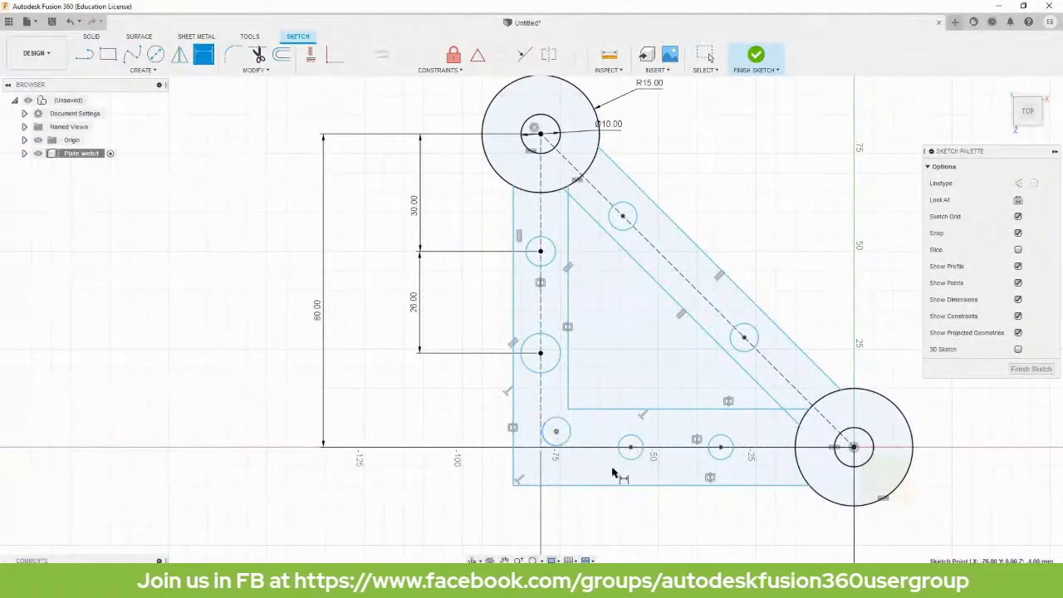
pyautogui.click(631, 447)
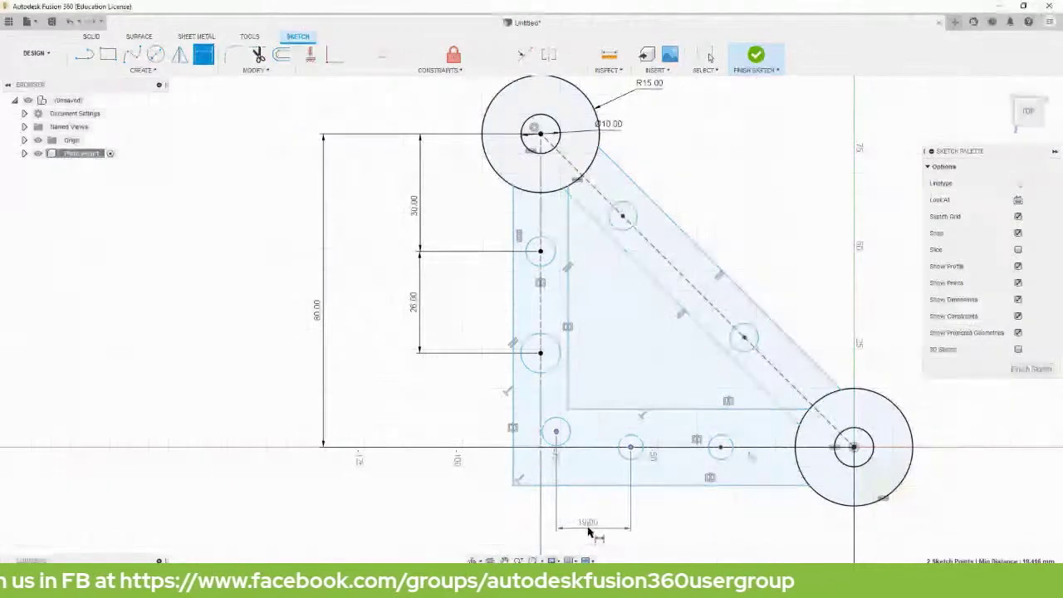
pyautogui.click(588, 529)
pyautogui.write('20')
pyautogui.press('Return')
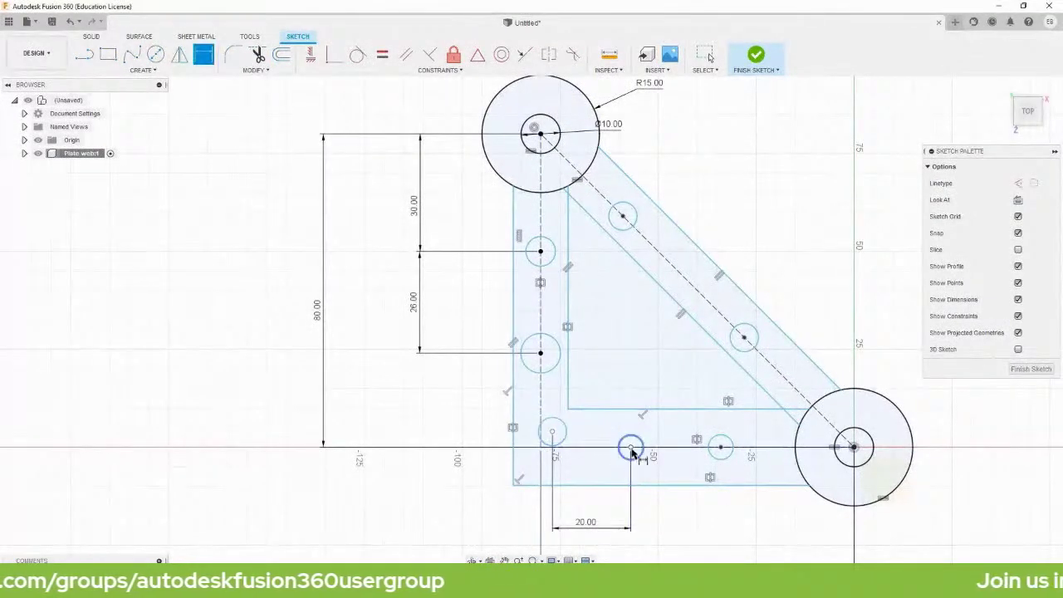
pyautogui.click(630, 447)
pyautogui.click(719, 447)
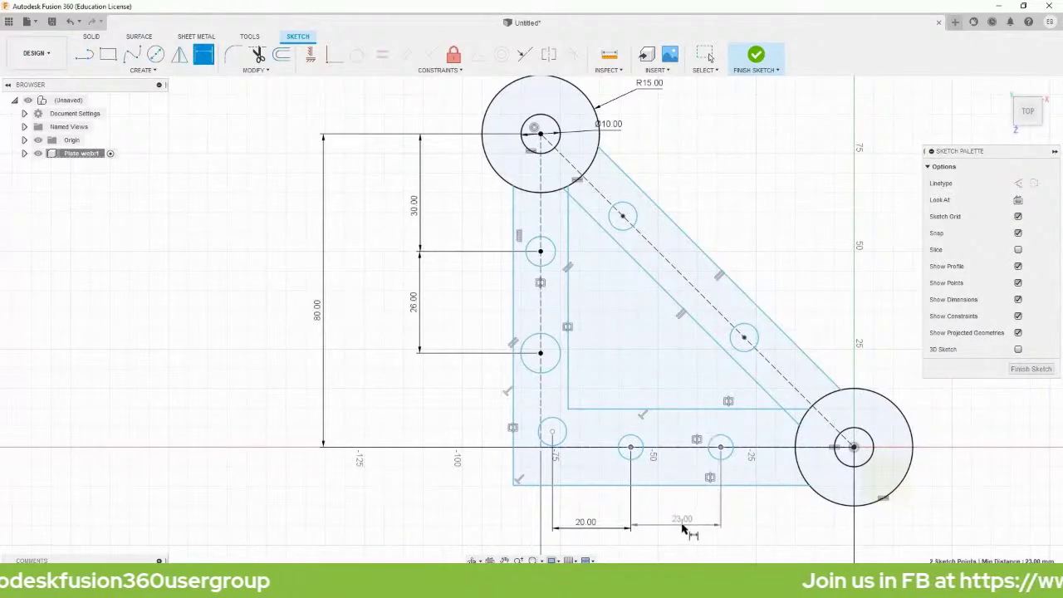
pyautogui.click(672, 531)
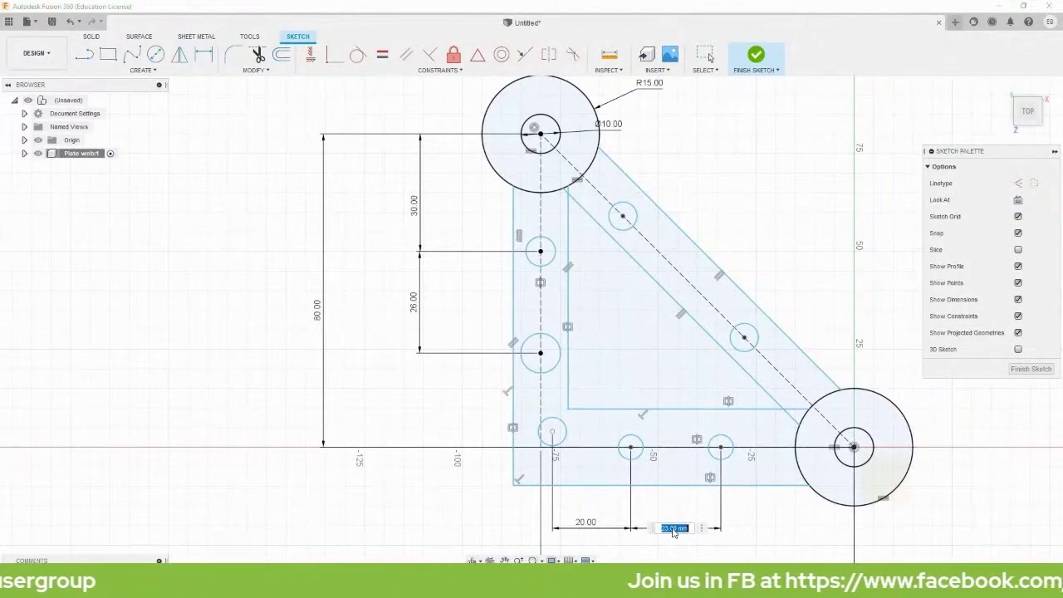
pyautogui.press('Return')
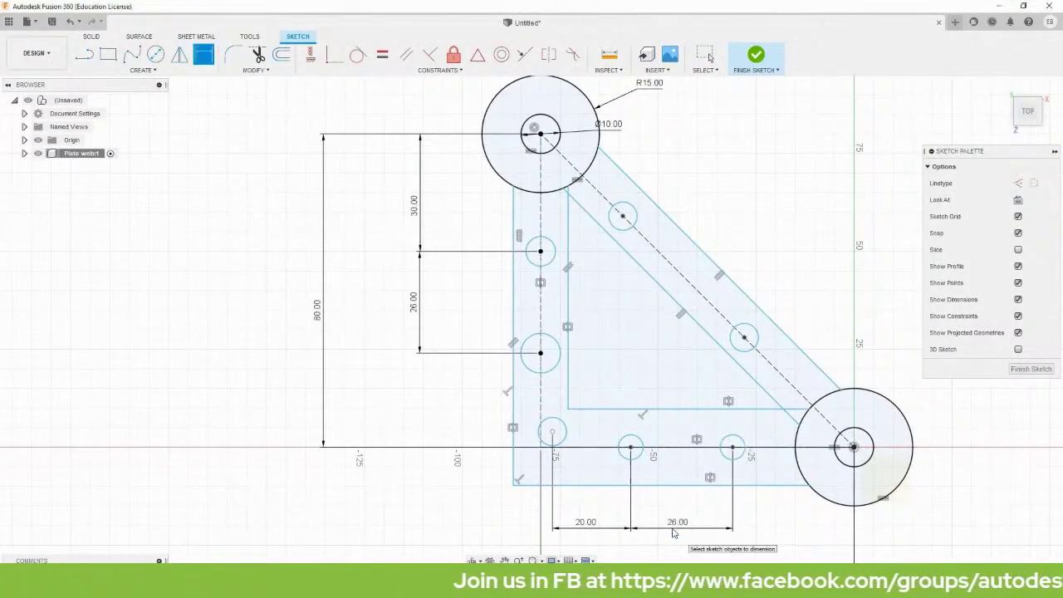
pyautogui.click(733, 448)
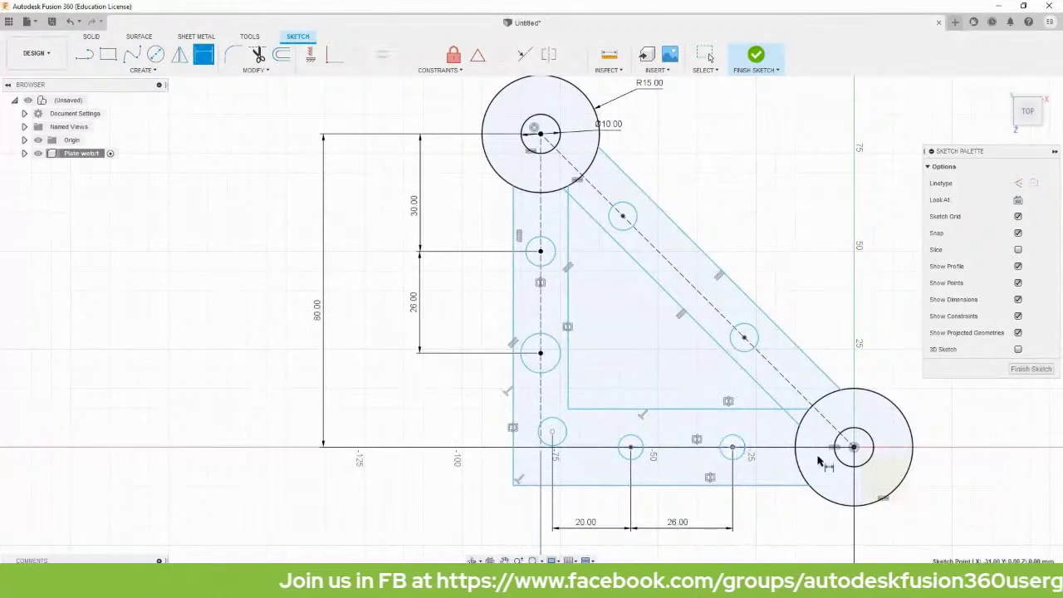
pyautogui.click(853, 449)
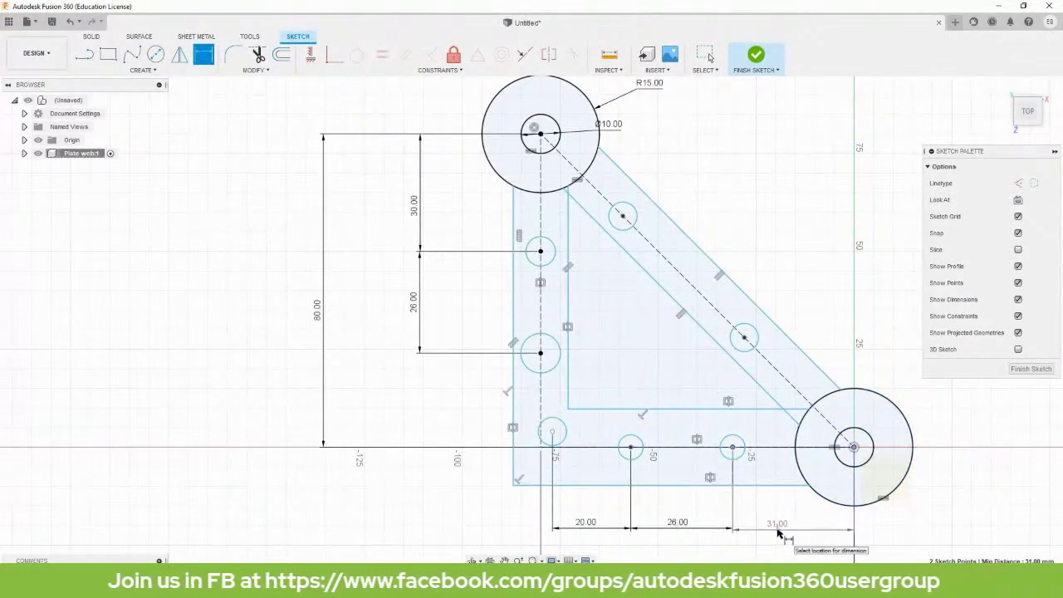
pyautogui.click(780, 531)
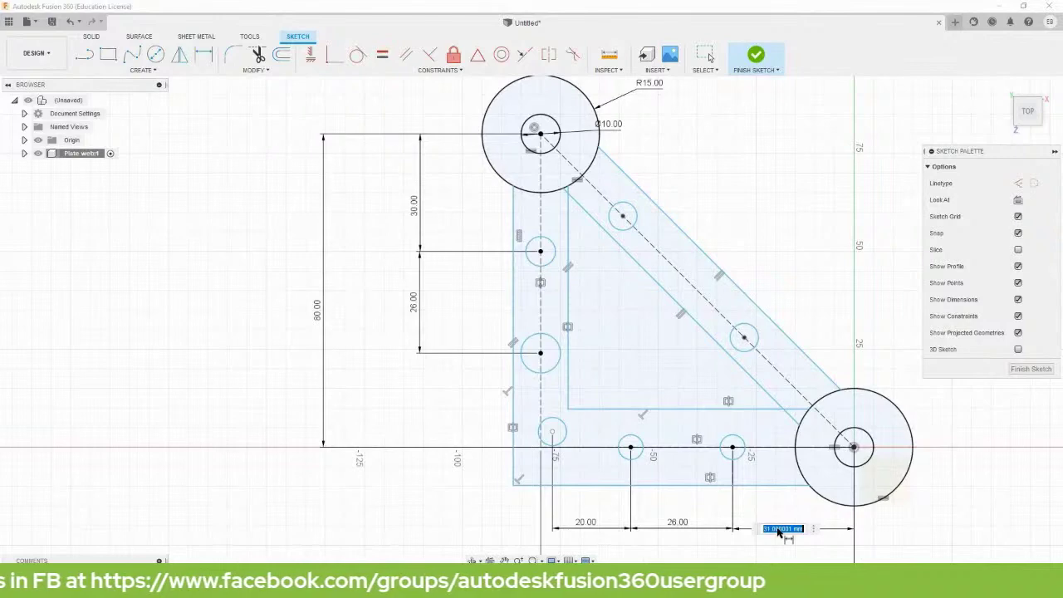
pyautogui.press('BackSpace')
pyautogui.write('30')
pyautogui.press('Return')
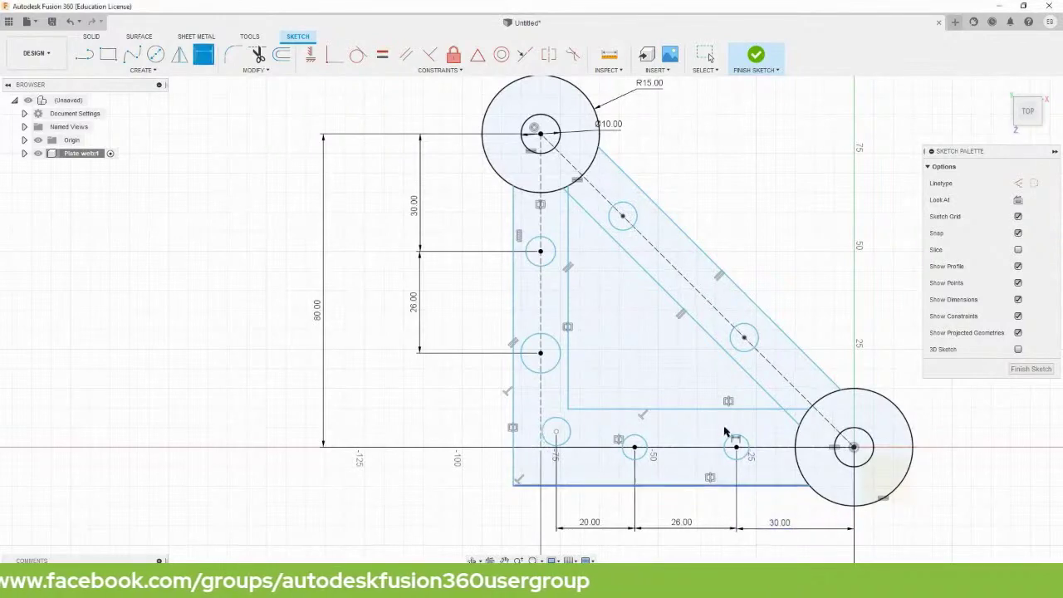
# Dimension the lower-left small hole's centre 4.00 mm above the horizontal axis.
pyautogui.scroll(3, 519, 436)
pyautogui.scroll(3, 521, 439)
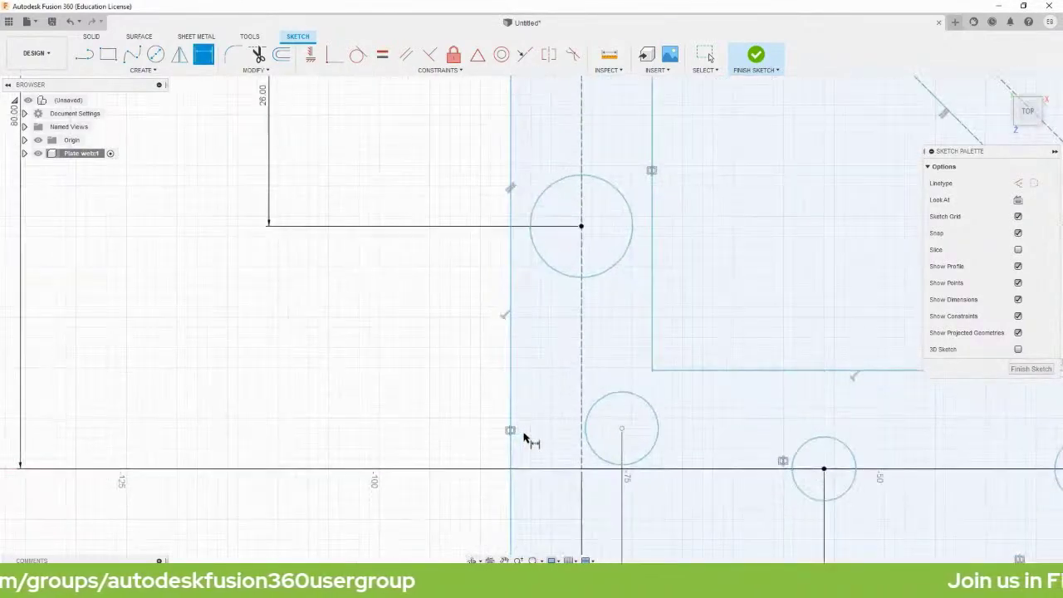
pyautogui.click(592, 420)
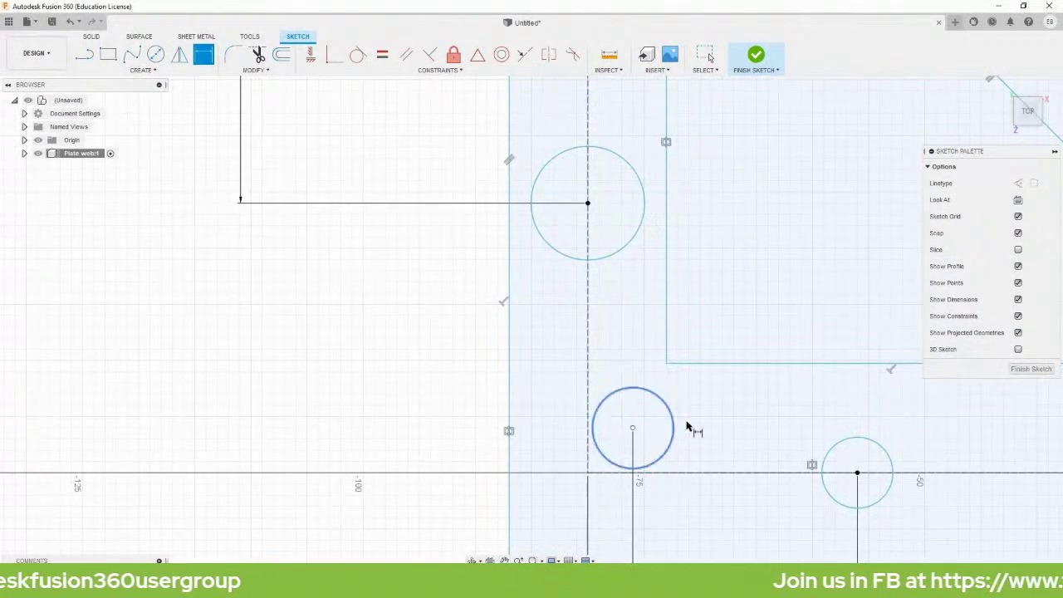
pyautogui.click(633, 429)
pyautogui.click(684, 473)
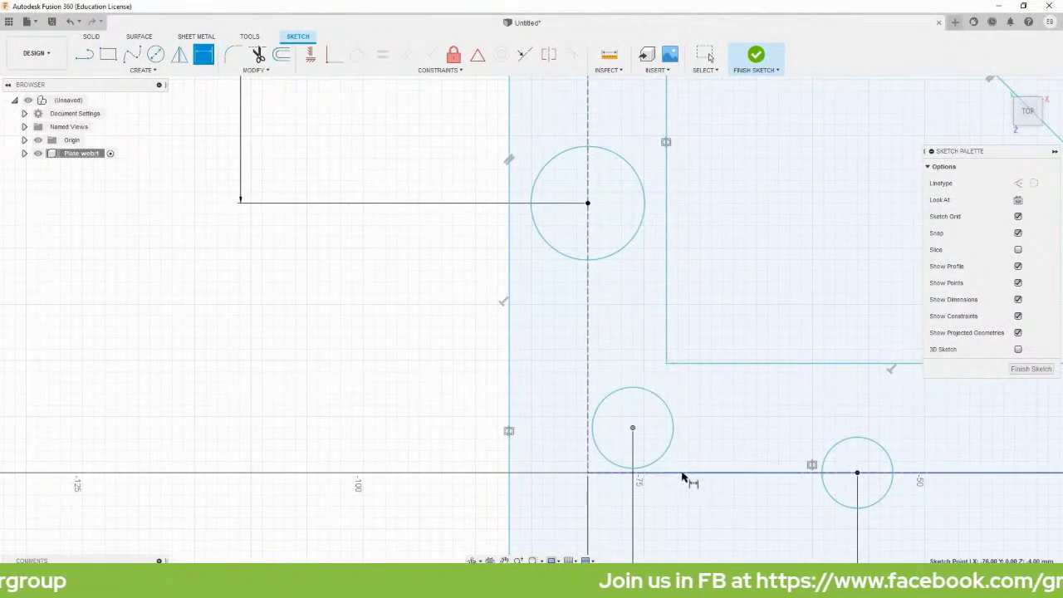
pyautogui.click(382, 453)
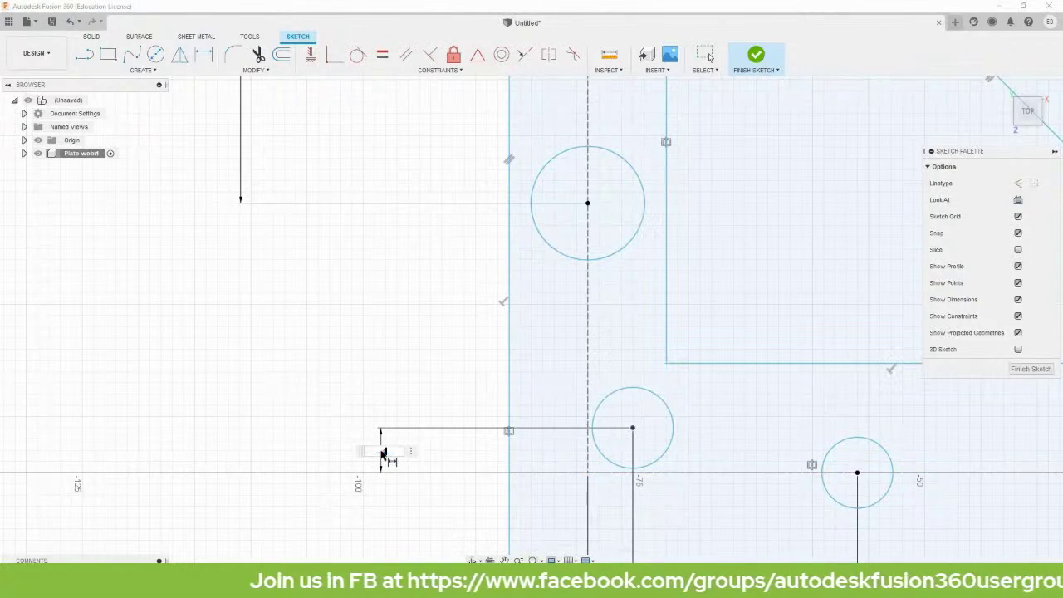
pyautogui.press('Return')
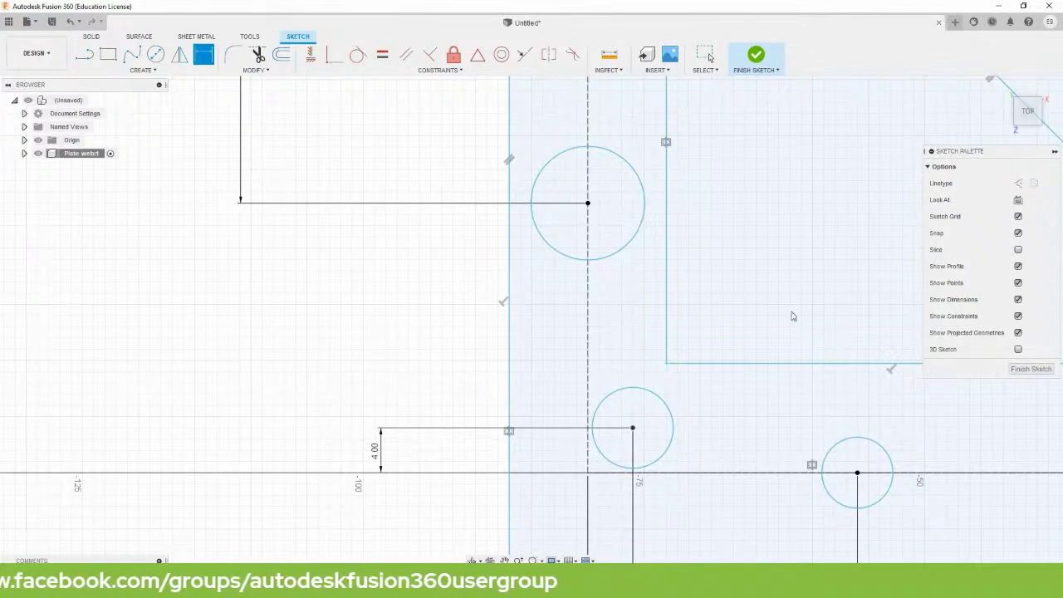
pyautogui.press('Escape')
pyautogui.scroll(-4, 794, 318)
pyautogui.moveTo(804, 273); pyautogui.dragTo(639, 380, button='middle')
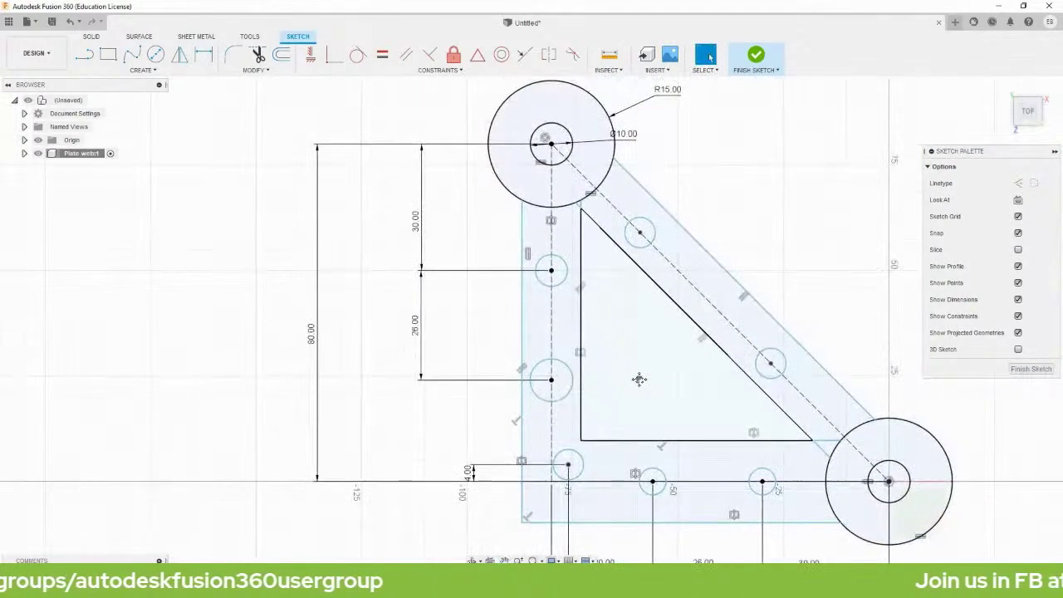
# Dimension the first diagonal hole 40 mm from the top end's centre.
pyautogui.press('d')
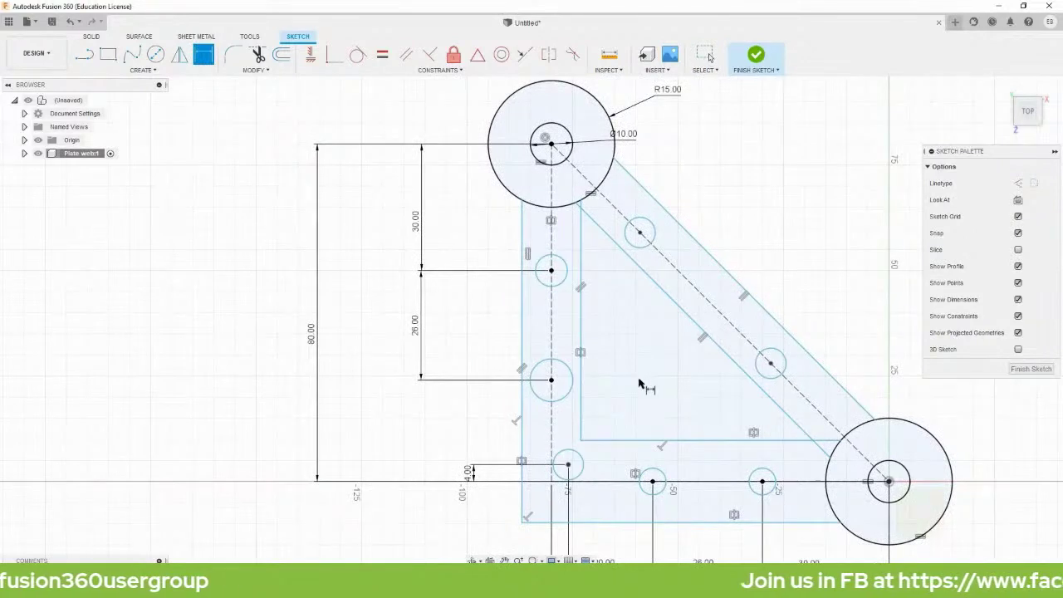
pyautogui.click(551, 145)
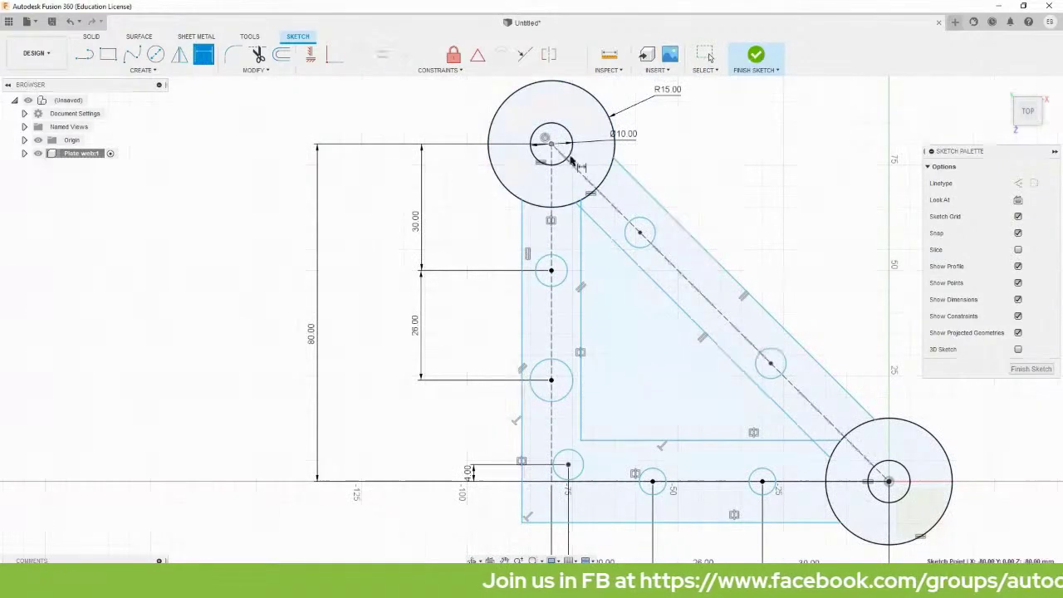
pyautogui.click(639, 233)
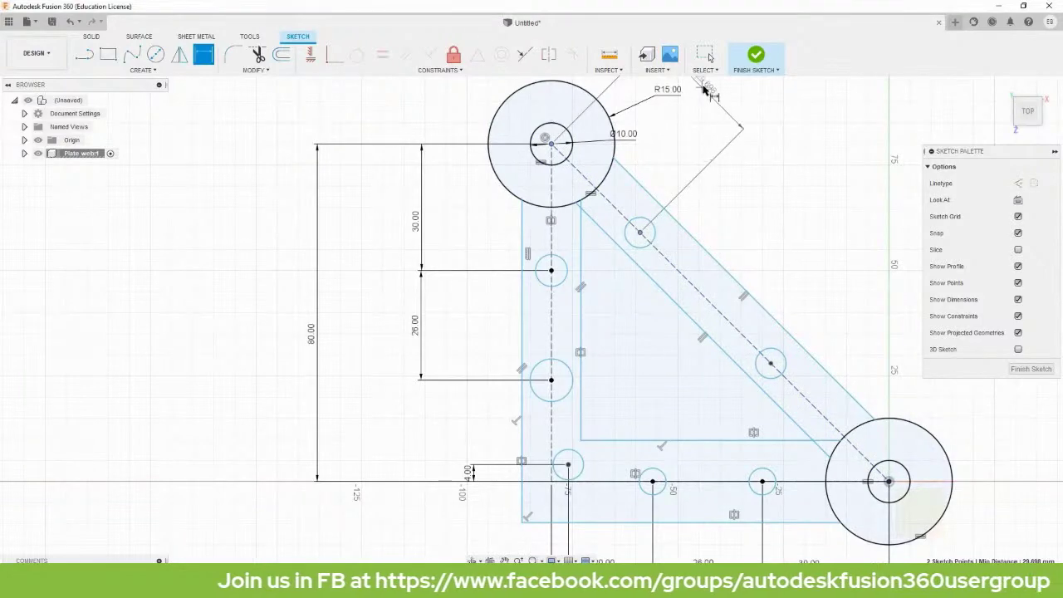
pyautogui.scroll(-2, 703, 91)
pyautogui.moveTo(704, 92); pyautogui.dragTo(677, 146, button='middle')
pyautogui.click(679, 143)
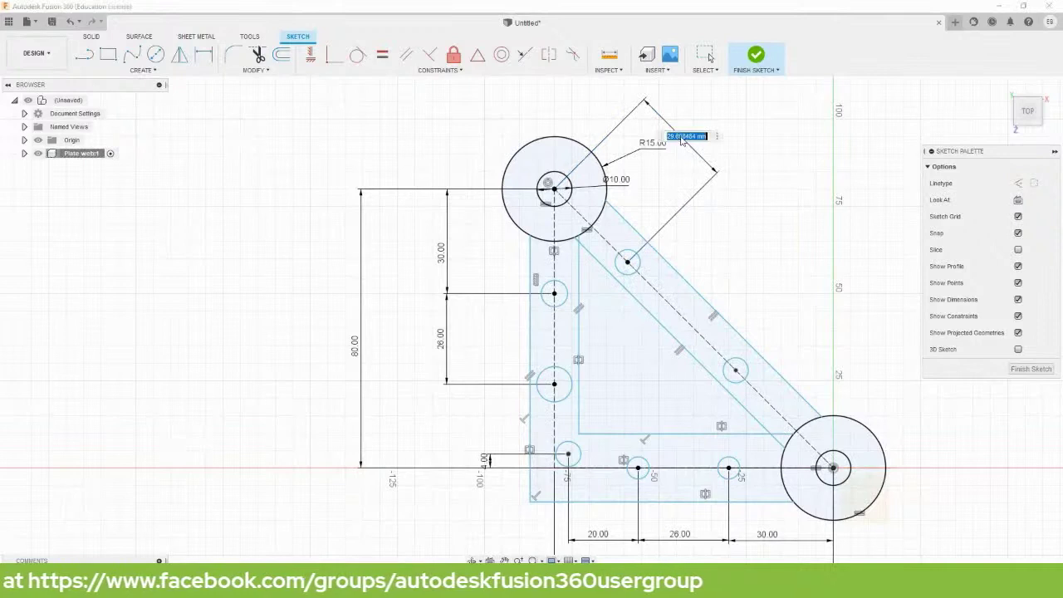
pyautogui.write('40')
pyautogui.press('Return')
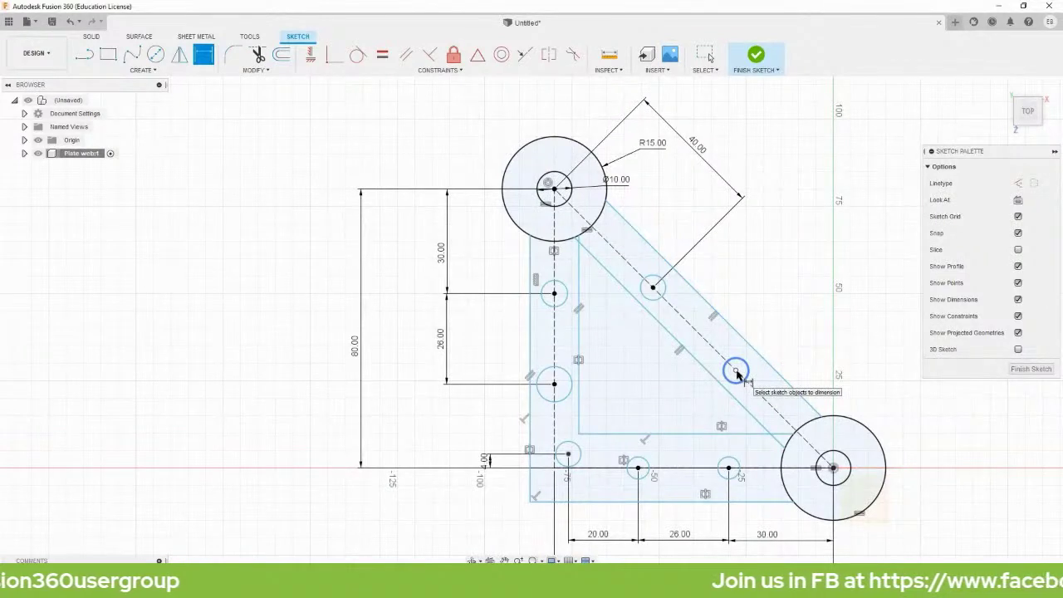
# Dimension the second diagonal hole from the bottom-right end centre, linked to the 40 mm distance.
pyautogui.click(735, 371)
pyautogui.click(833, 468)
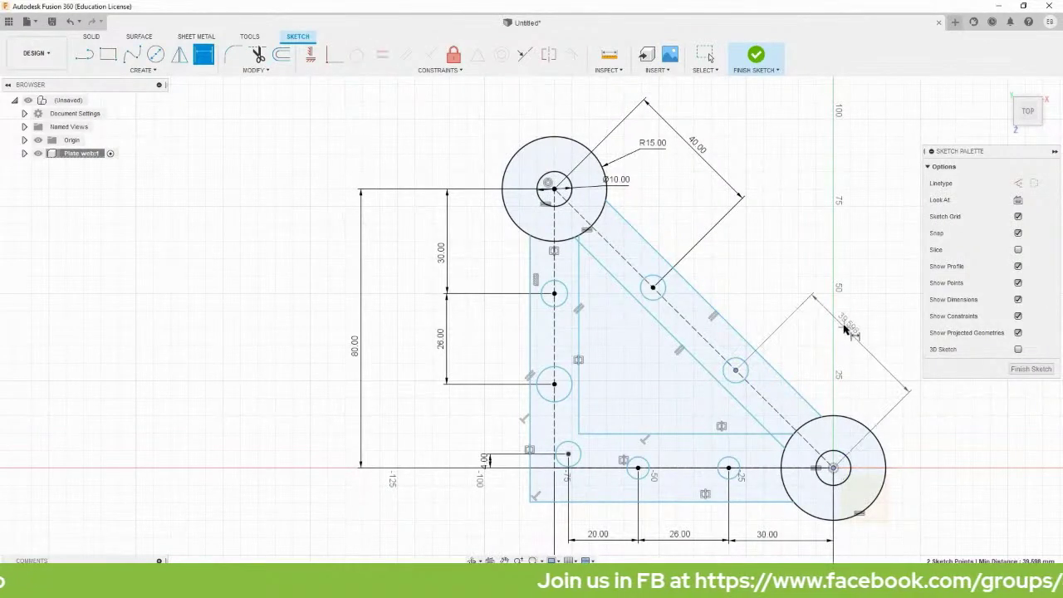
pyautogui.click(857, 322)
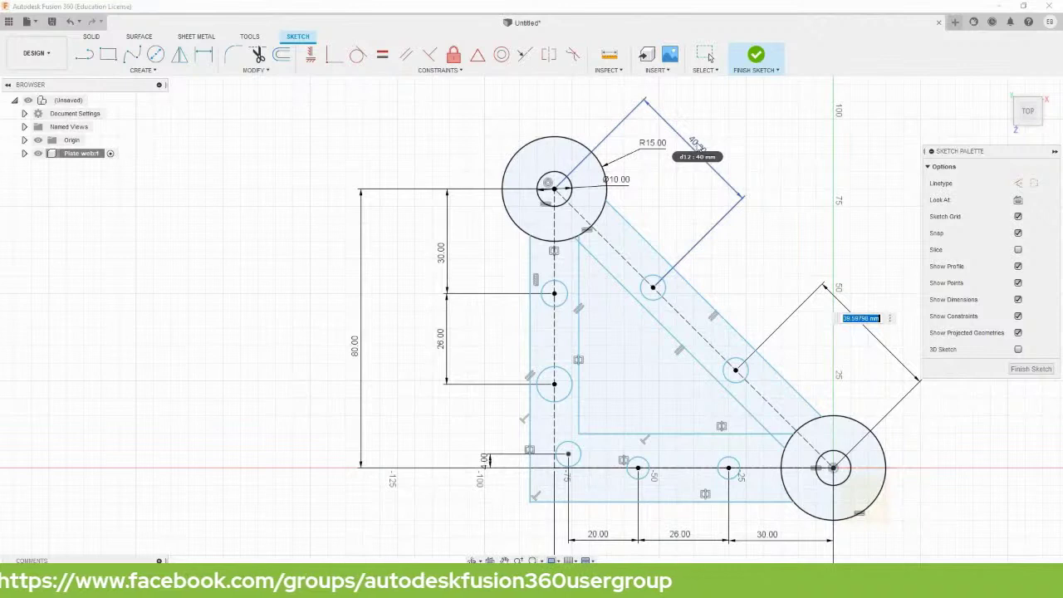
pyautogui.click(704, 155)
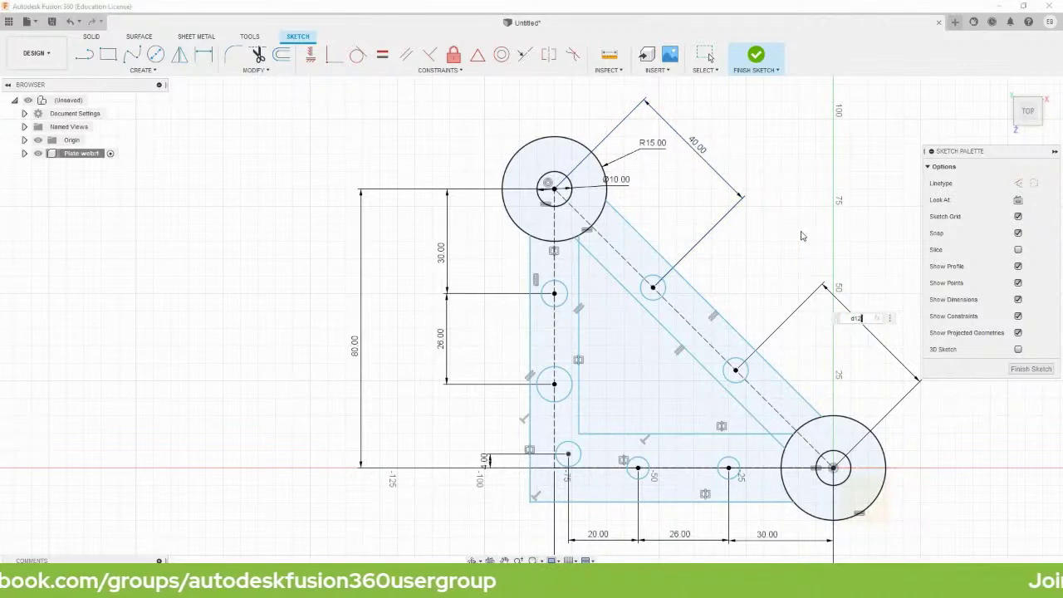
pyautogui.press('Return')
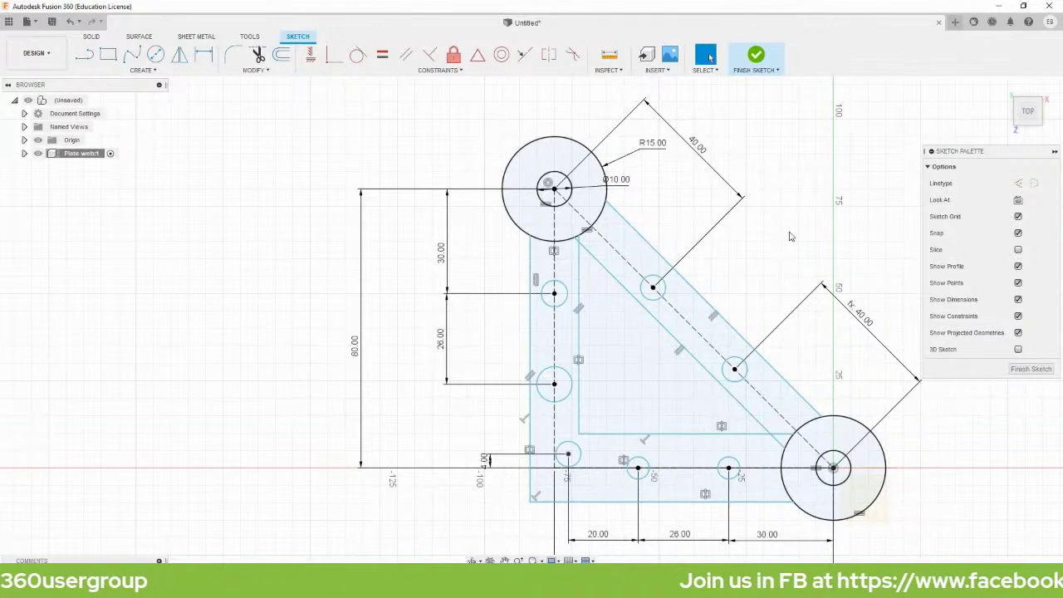
pyautogui.press('d')
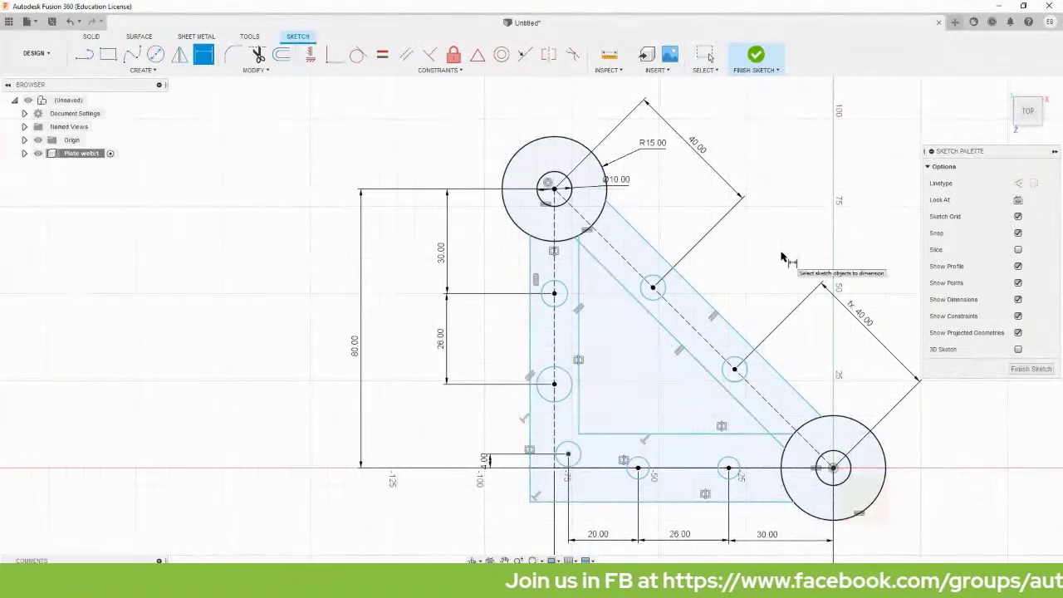
# Give the upper hole on the vertical edge a 5 mm diameter.
pyautogui.click(562, 289)
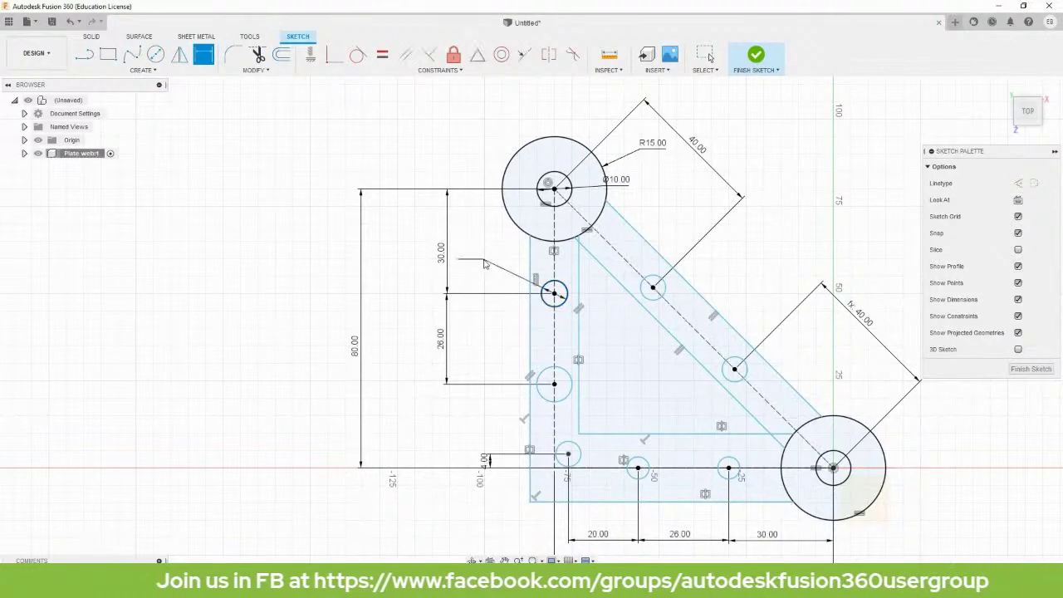
pyautogui.click(484, 263)
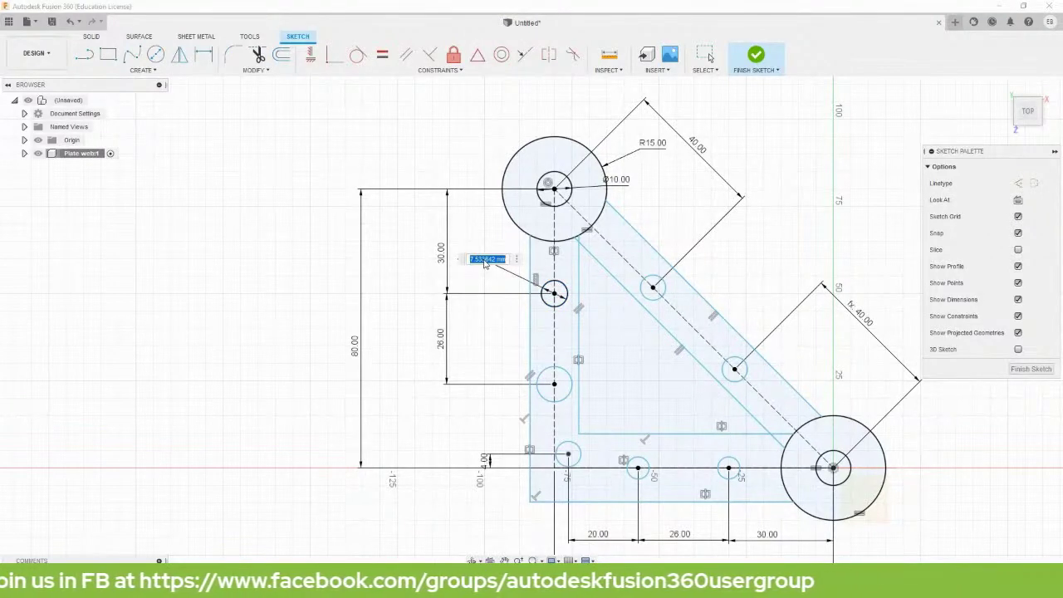
pyautogui.write('5')
pyautogui.press('Return')
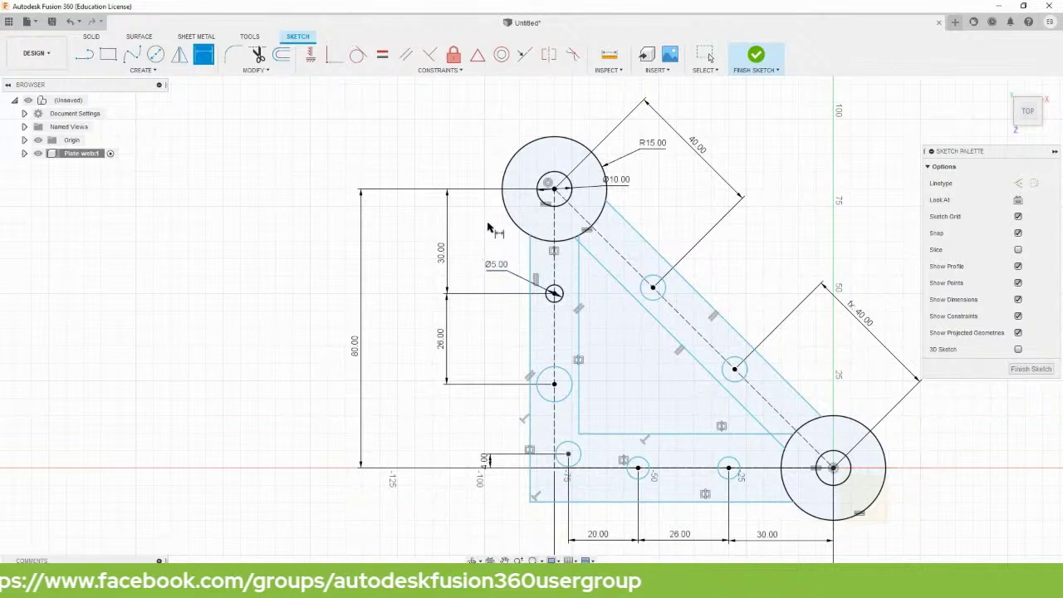
pyautogui.press('Escape')
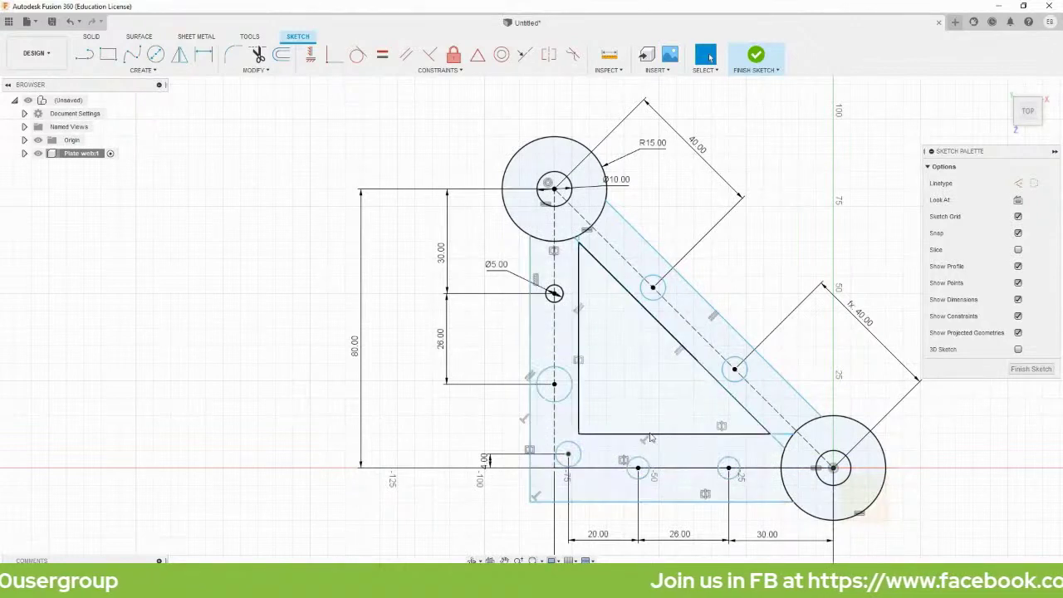
# Make the six other small edge and diagonal holes equal to the Ø5.00 hole.
pyautogui.click(382, 54)
pyautogui.click(555, 294)
pyautogui.click(565, 380)
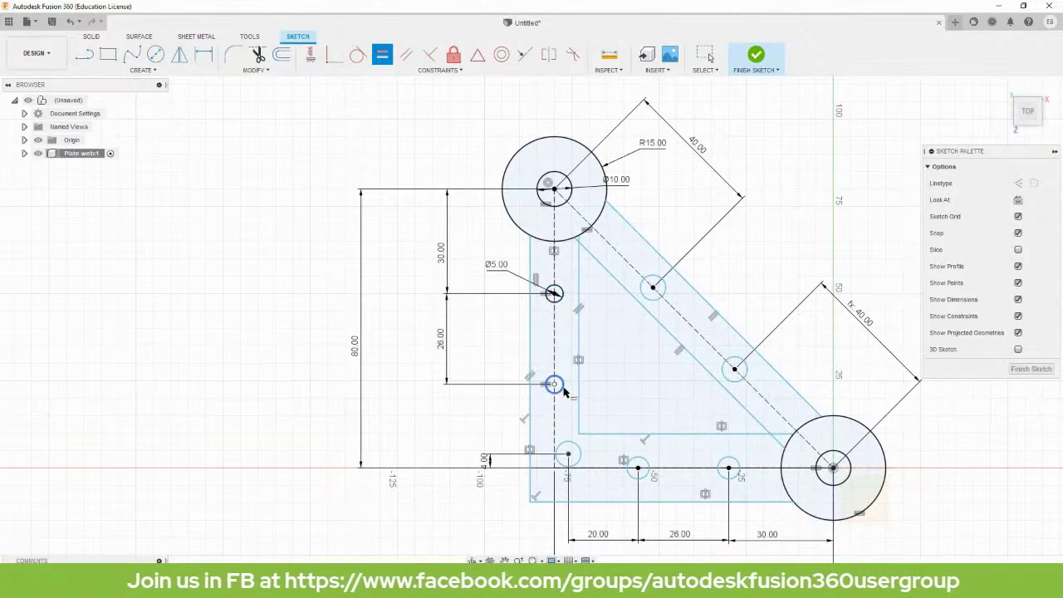
pyautogui.click(559, 383)
pyautogui.click(576, 450)
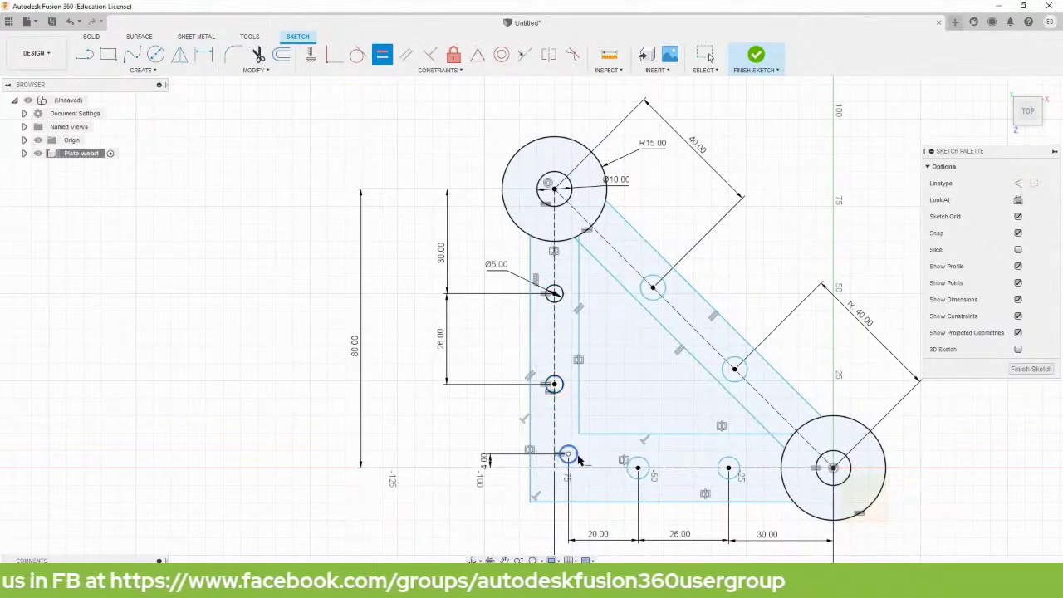
pyautogui.click(647, 467)
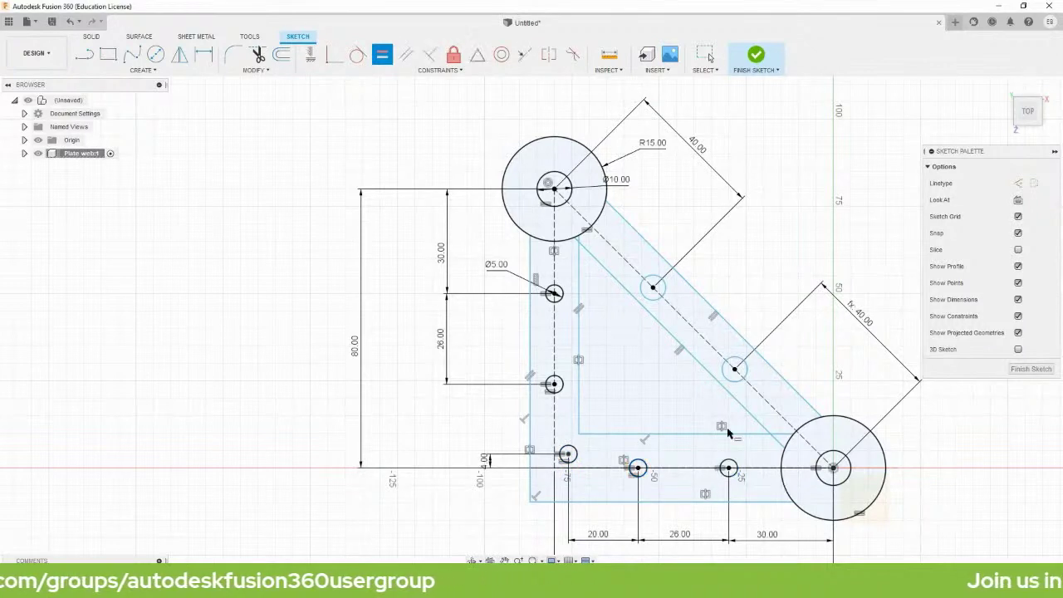
pyautogui.click(561, 291)
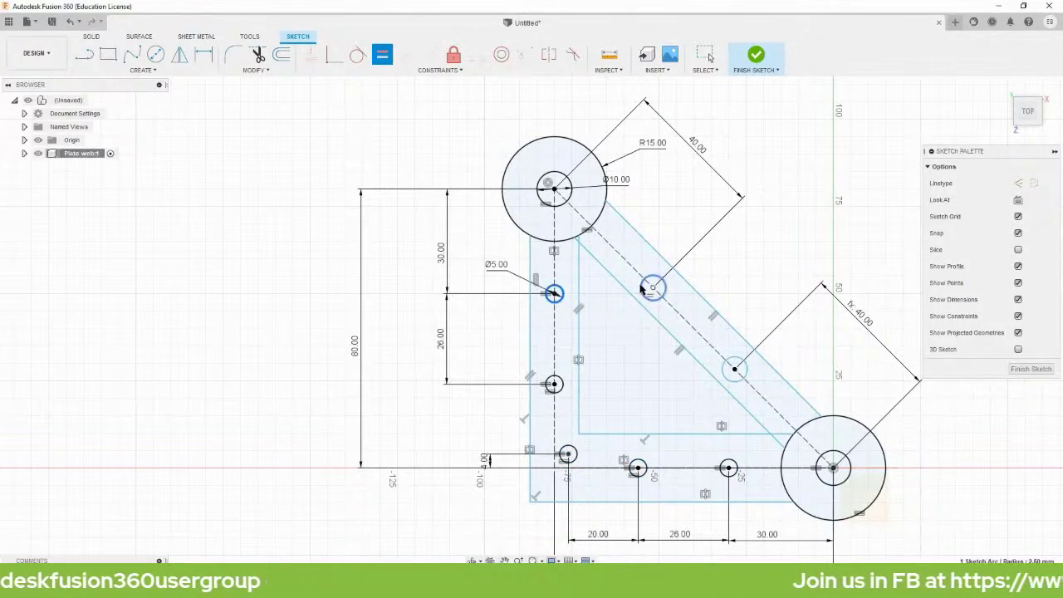
pyautogui.click(727, 464)
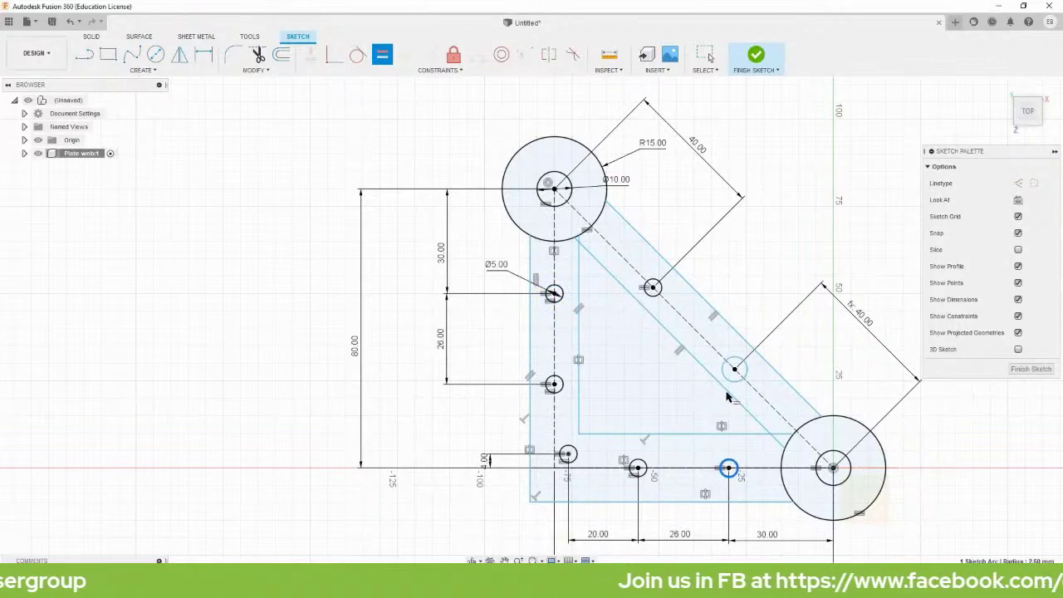
pyautogui.click(732, 380)
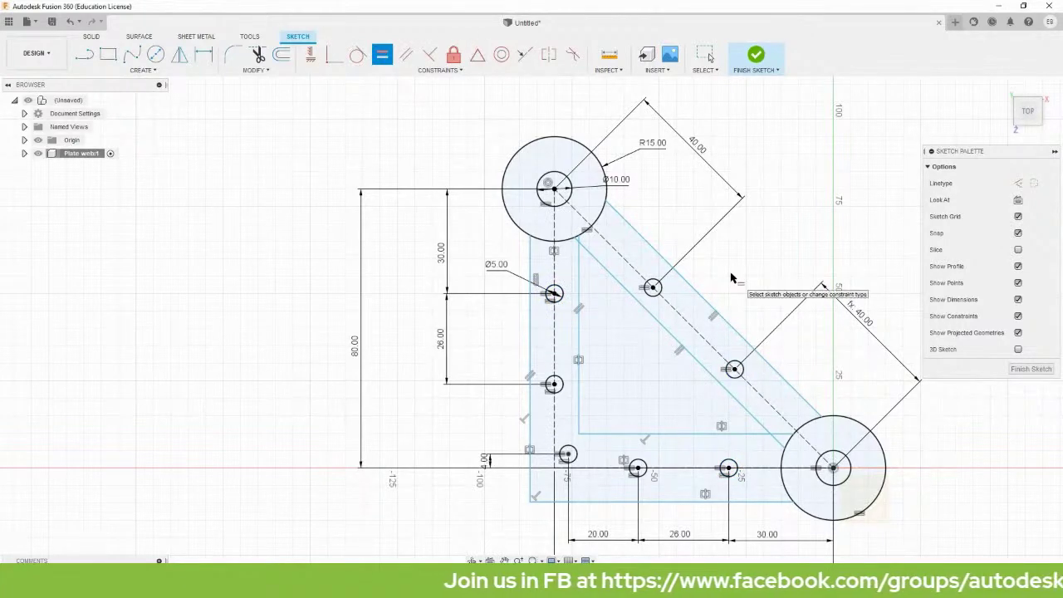
pyautogui.press('Escape')
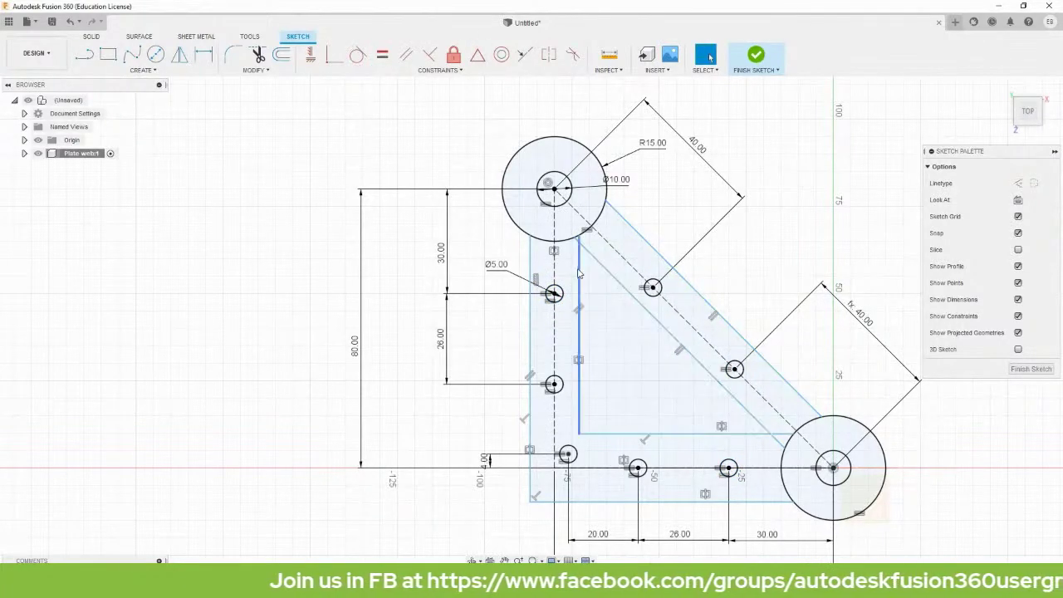
# Trim the leftover line stubs at the top corner of the triangular opening.
pyautogui.scroll(8, 581, 253)
pyautogui.scroll(2, 582, 133)
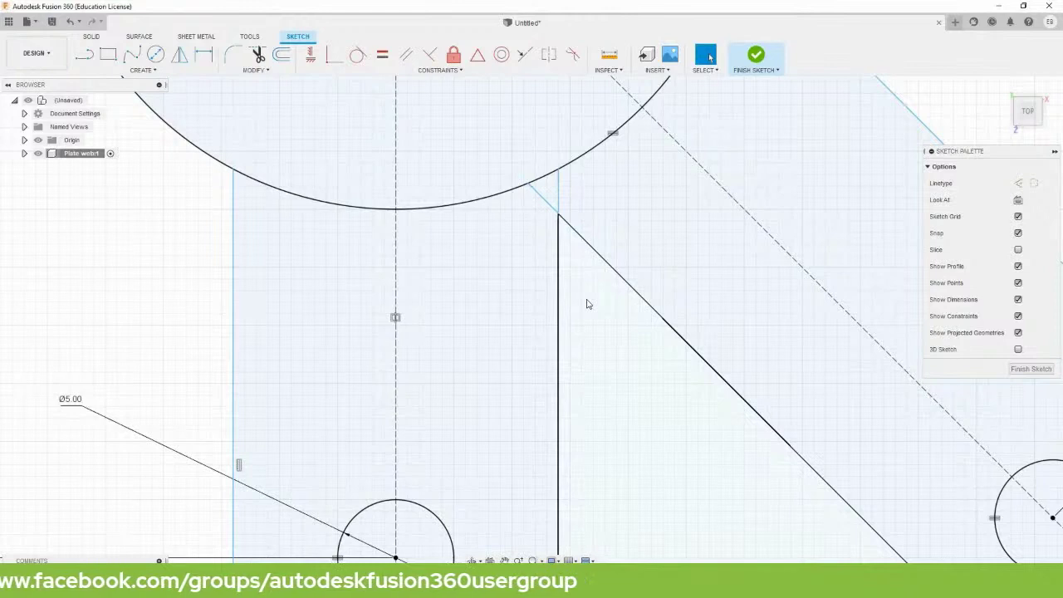
pyautogui.click(586, 304)
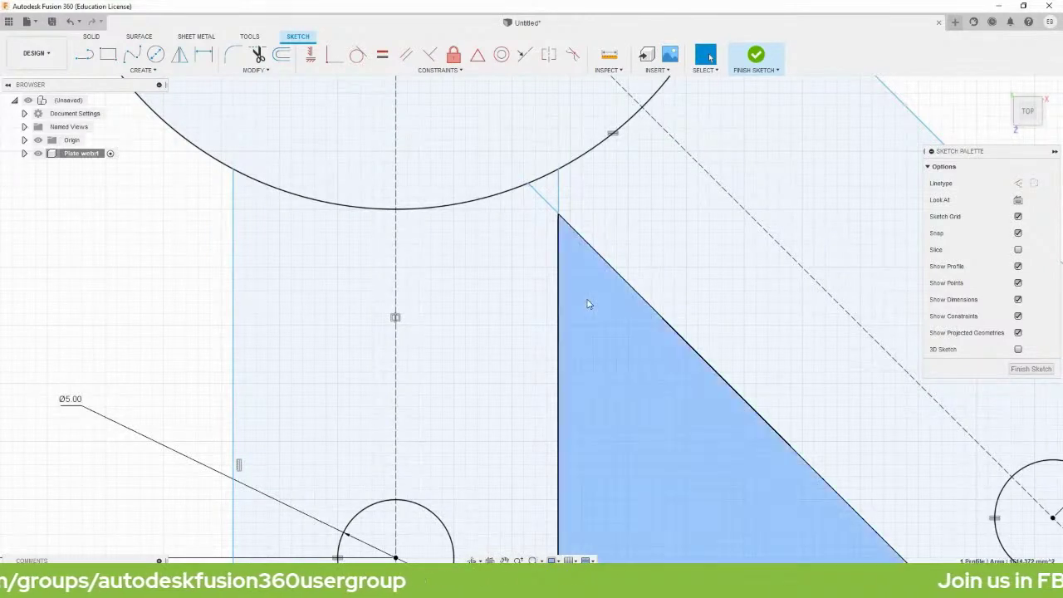
pyautogui.press('t')
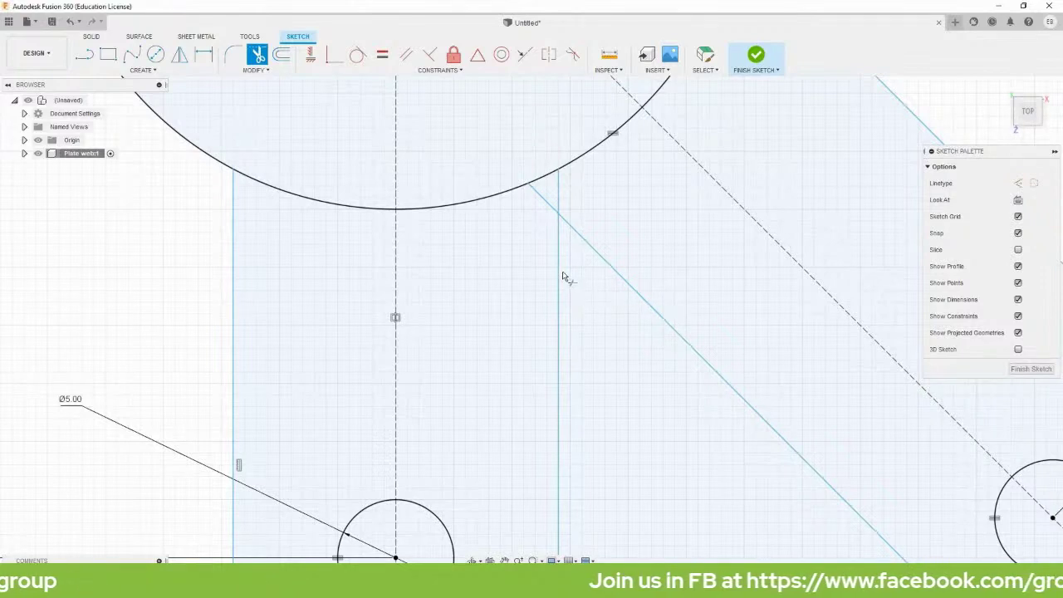
pyautogui.click(541, 196)
pyautogui.click(562, 190)
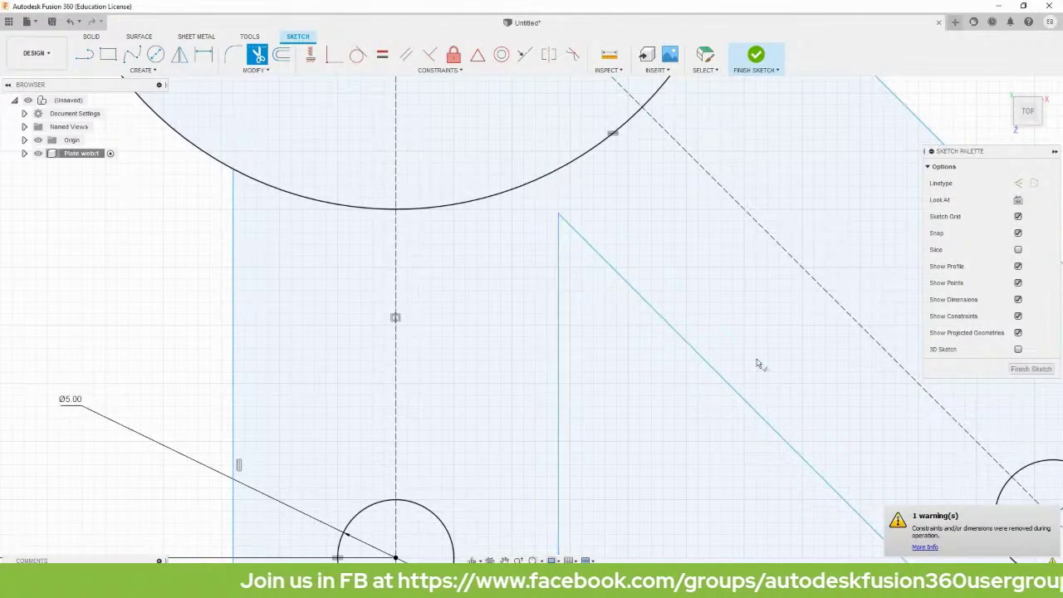
pyautogui.scroll(-3, 758, 363)
pyautogui.press('Escape')
# Trim the diagonal and horizontal edge tails at the lower-right corner of the opening.
pyautogui.moveTo(848, 397)
pyautogui.mouseDown(button='middle')
pyautogui.moveTo(505, 7)
pyautogui.moveTo(435, 8)
pyautogui.mouseUp(button='middle')
pyautogui.scroll(-1, 814, 508)
pyautogui.moveTo(807, 458); pyautogui.dragTo(633, 270, button='middle')
pyautogui.press('t')
pyautogui.click(720, 361)
pyautogui.click(738, 349)
pyautogui.scroll(-3, 755, 196)
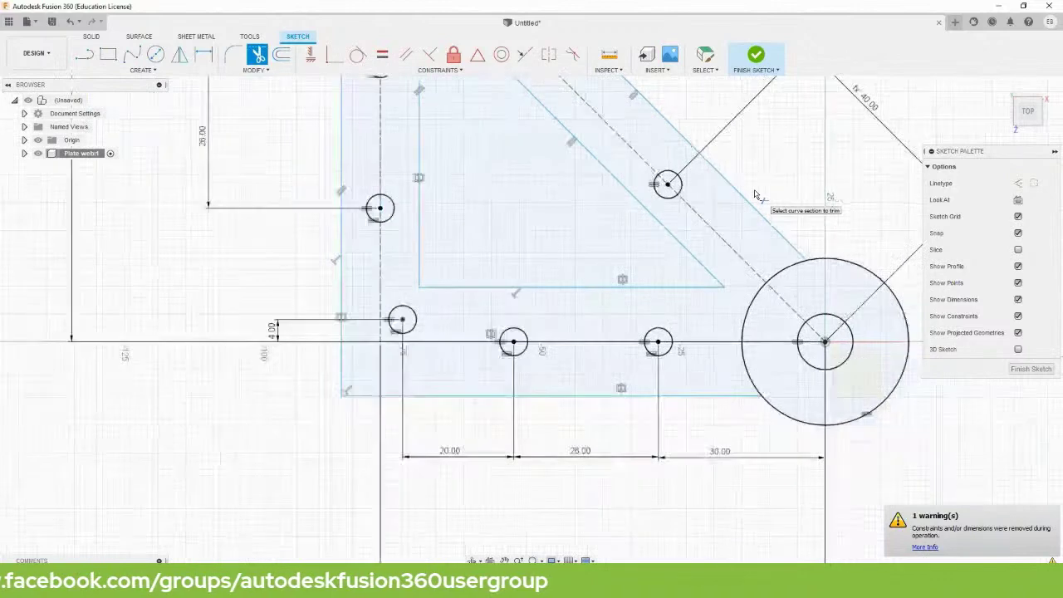
pyautogui.scroll(-1, 755, 195)
pyautogui.press('Escape')
pyautogui.moveTo(565, 158); pyautogui.dragTo(621, 356, button='middle')
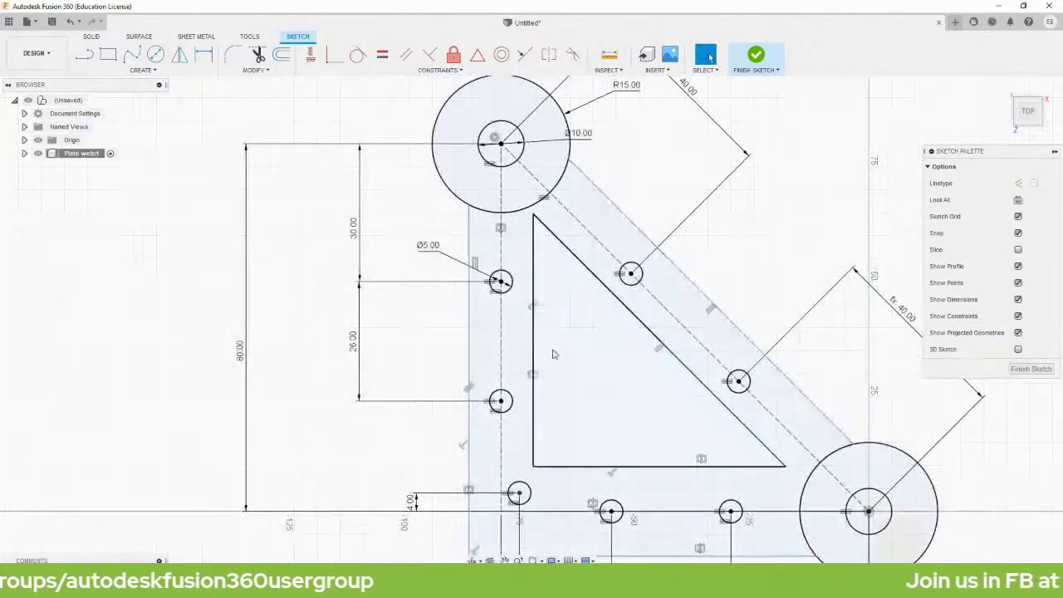
# Offset the plate's left vertical edge inward by 12 mm.
pyautogui.press('o')
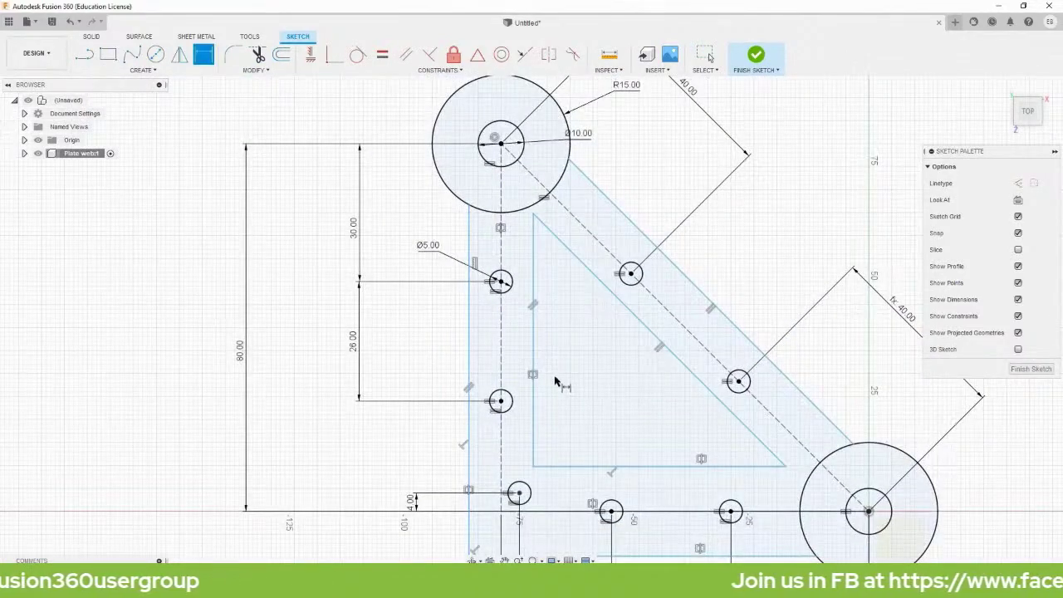
pyautogui.click(470, 347)
pyautogui.moveTo(541, 456); pyautogui.dragTo(587, 196, button='middle')
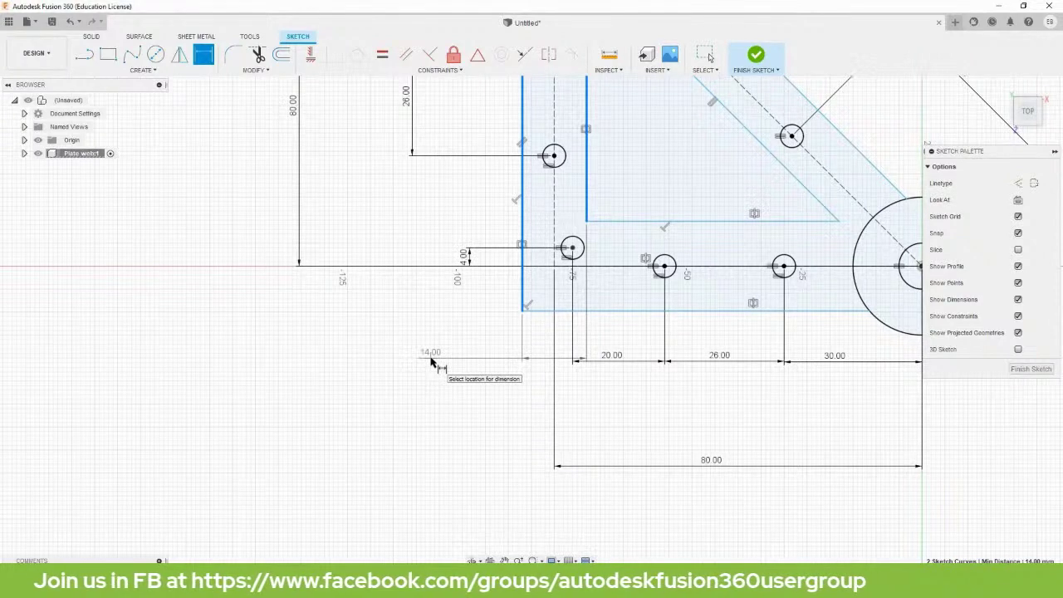
pyautogui.click(431, 362)
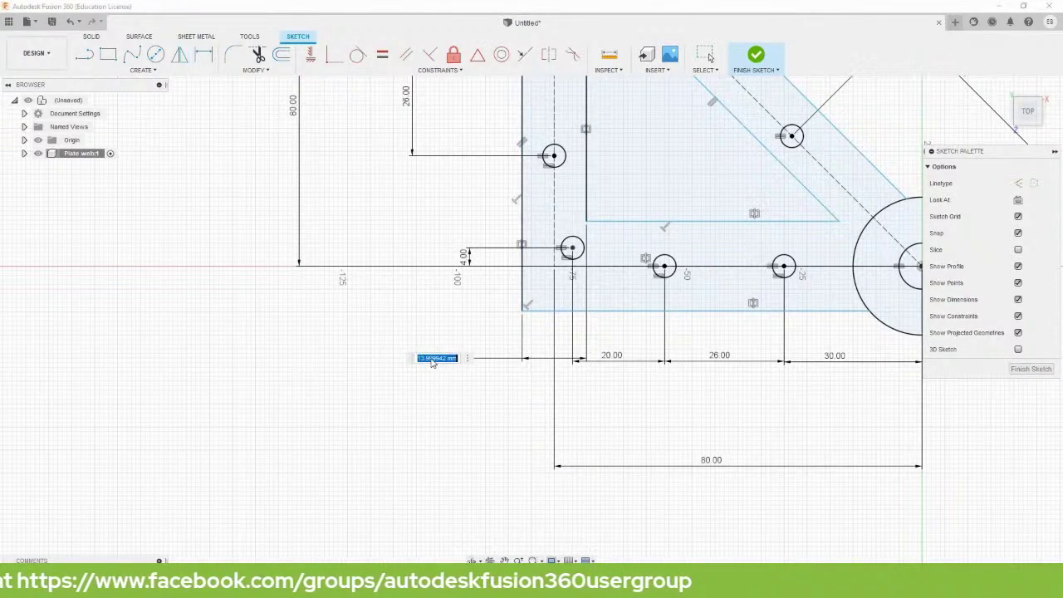
pyautogui.write('12')
pyautogui.press('Return')
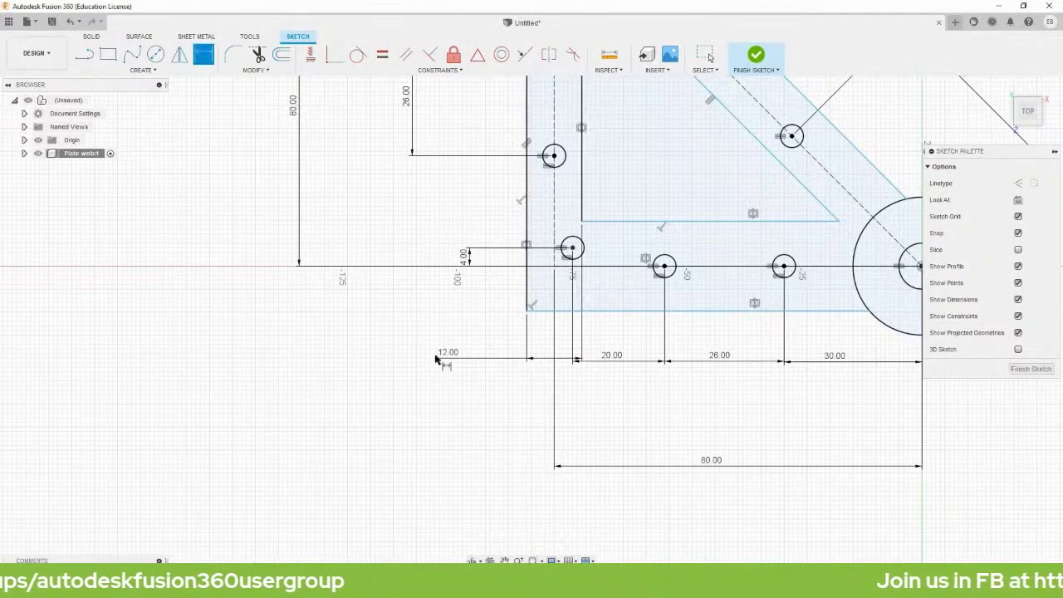
# Dimension the bottom bar's width, linked to the 12.00 mm offset value.
pyautogui.scroll(-2, 719, 145)
pyautogui.scroll(-1, 756, 193)
pyautogui.moveTo(755, 192)
pyautogui.mouseDown(button='middle')
pyautogui.moveTo(703, 223)
pyautogui.moveTo(554, 367)
pyautogui.mouseUp(button='middle')
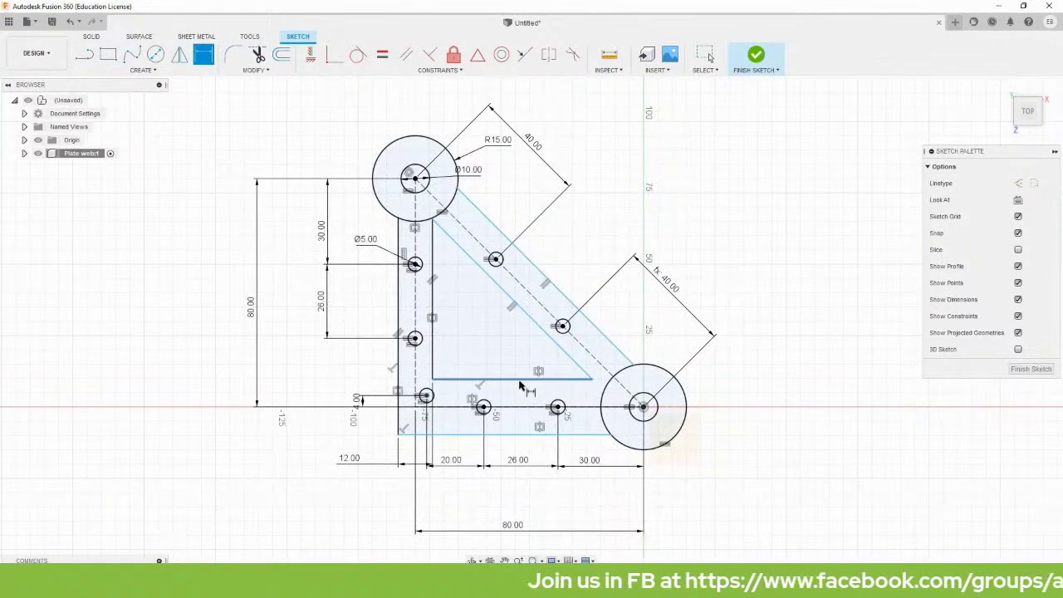
pyautogui.click(538, 380)
pyautogui.click(523, 434)
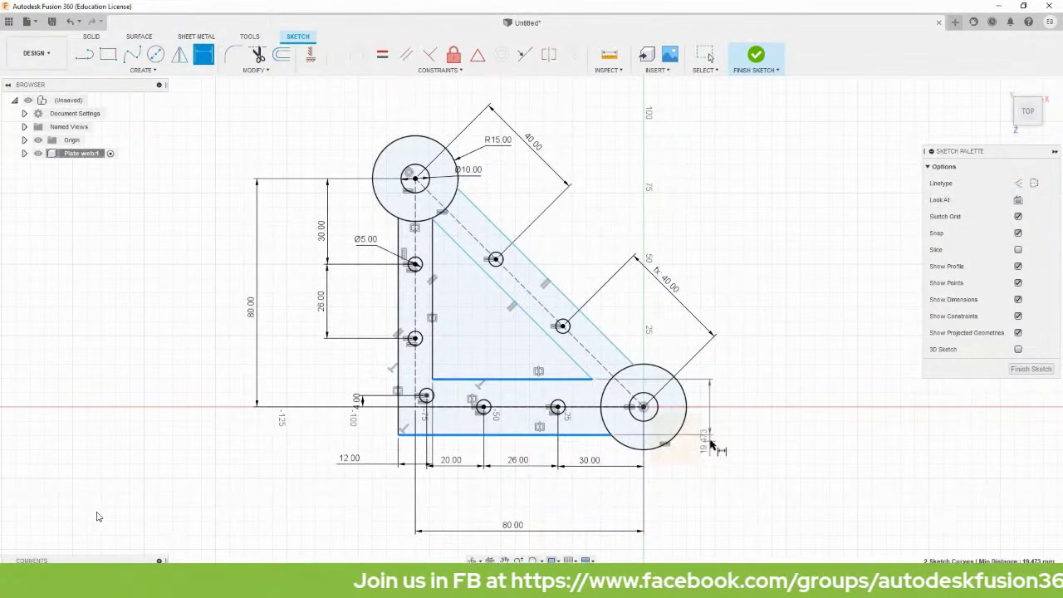
pyautogui.click(719, 409)
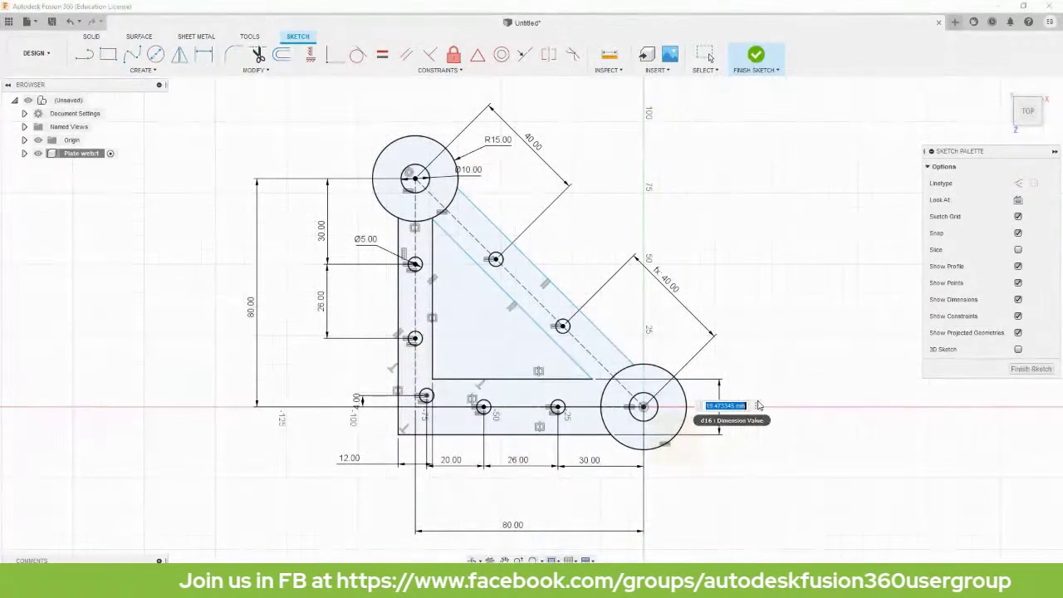
pyautogui.click(355, 459)
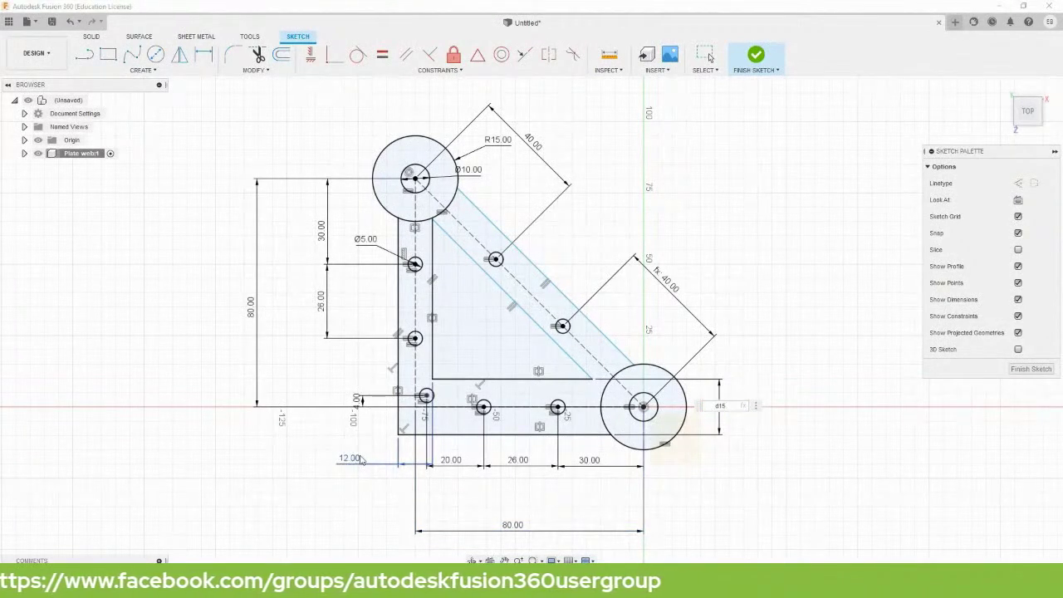
pyautogui.press('Return')
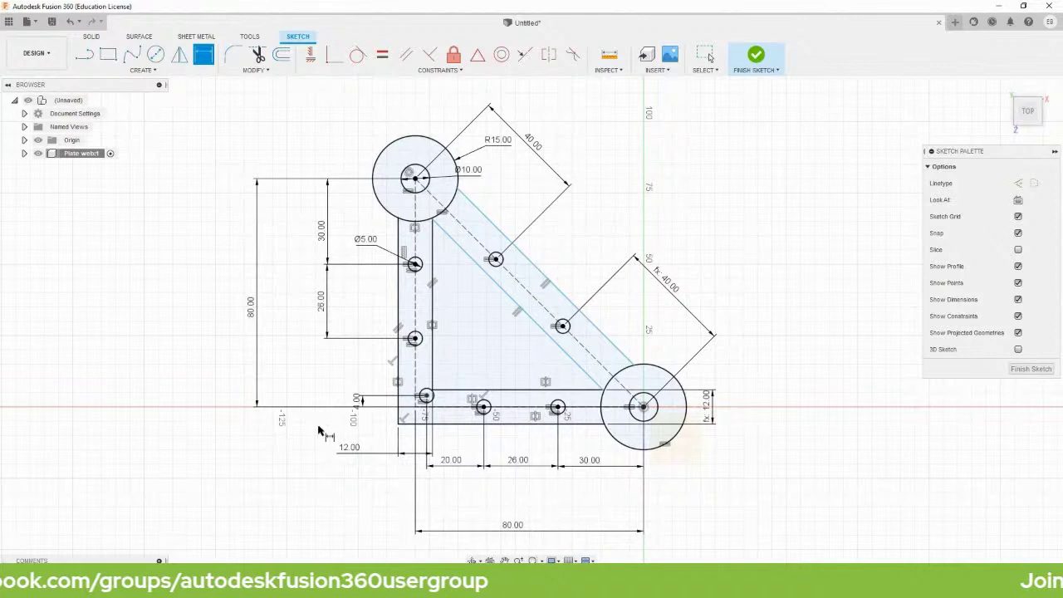
# Dimension the diagonal bar's width, also linked to the 12.00 mm value.
pyautogui.click(533, 270)
pyautogui.click(506, 295)
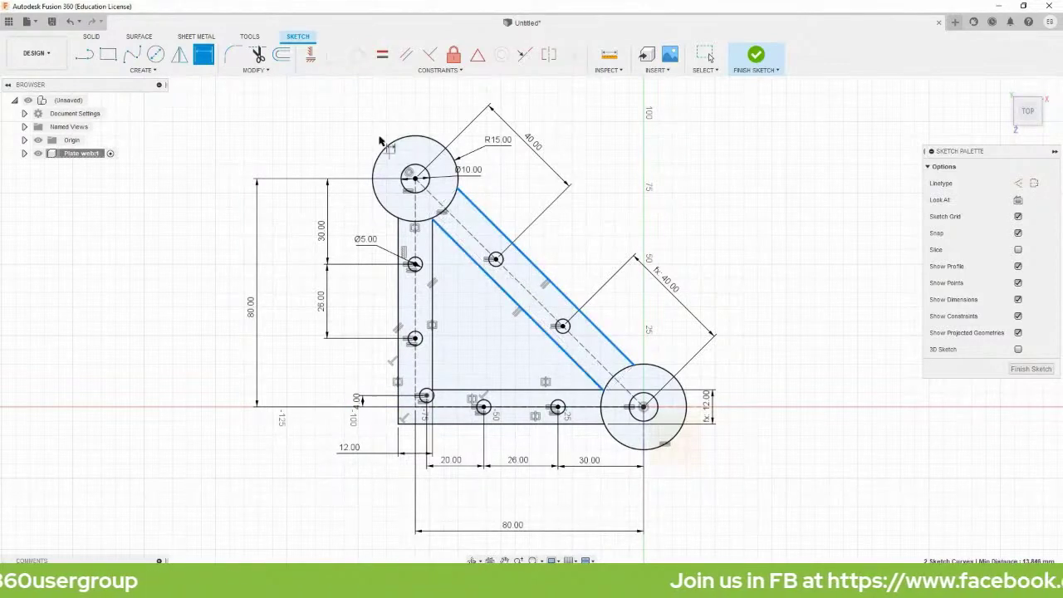
pyautogui.click(619, 371)
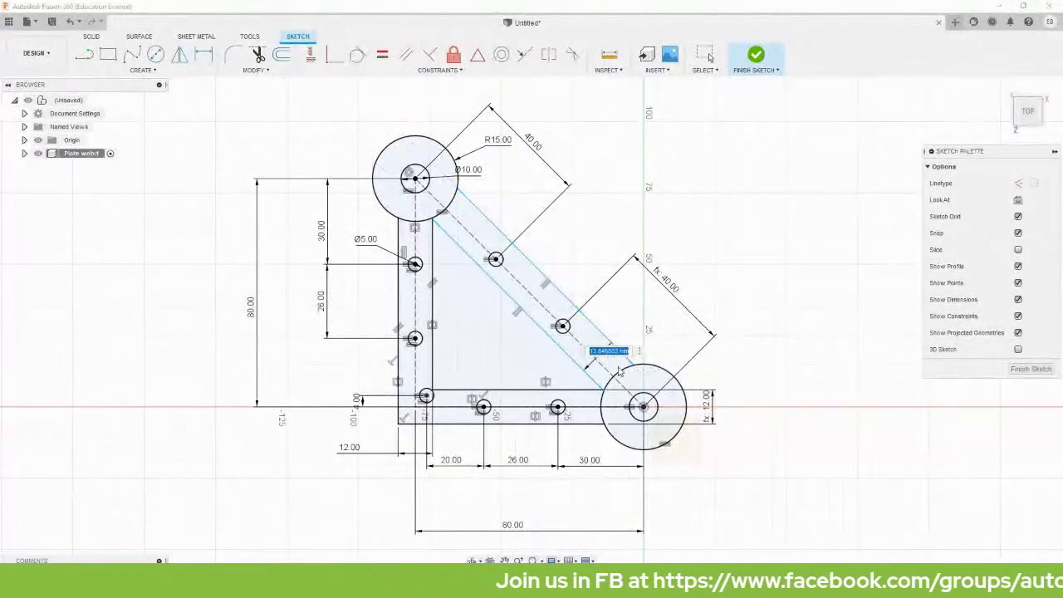
pyautogui.click(350, 449)
pyautogui.press('Return')
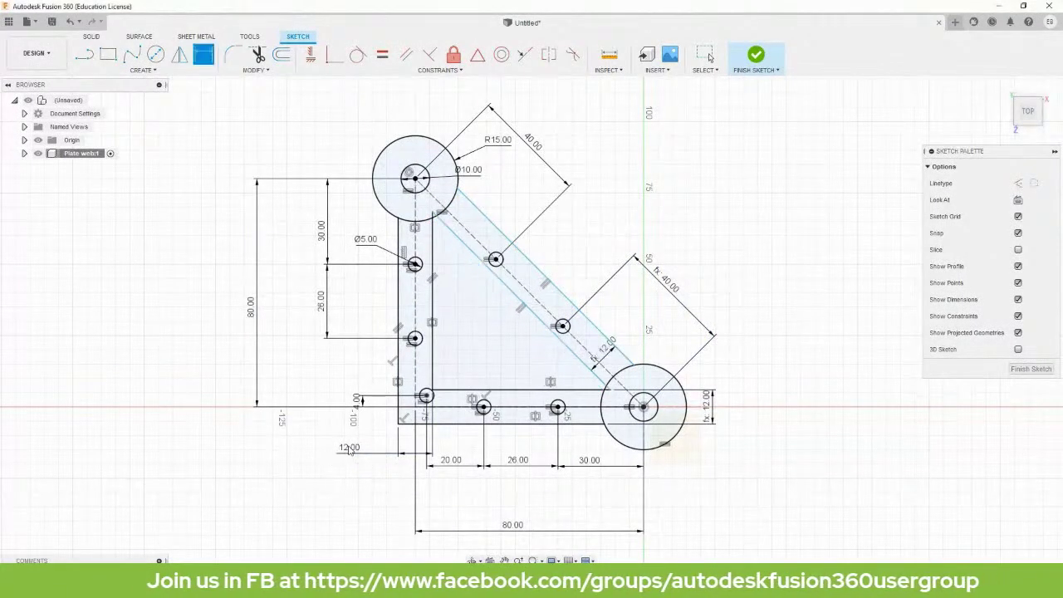
pyautogui.press('Escape')
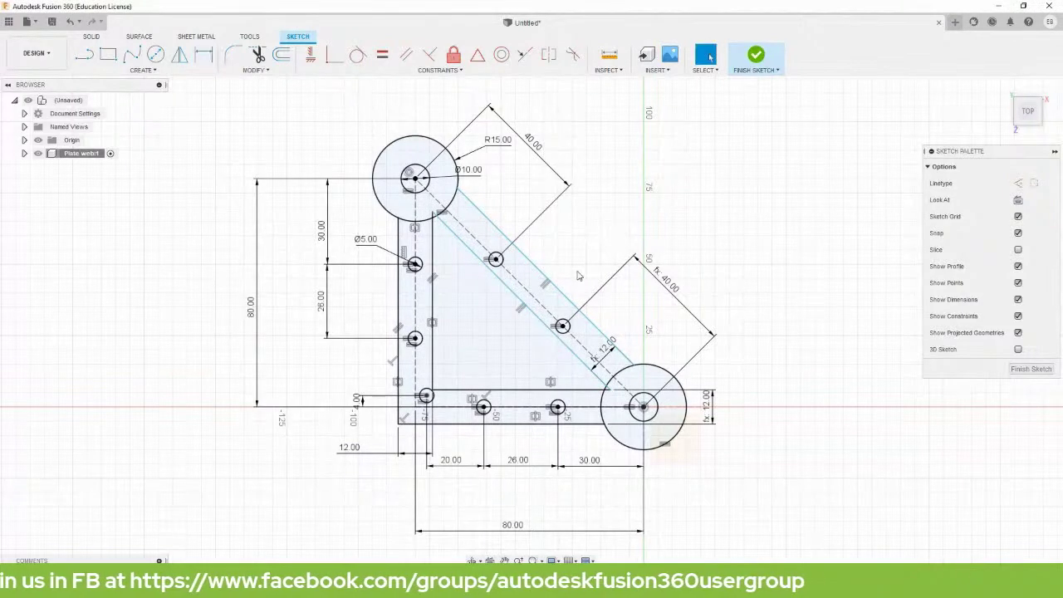
# Make the upper and lower diagonal edges symmetric about the dashed centre line.
pyautogui.scroll(3, 579, 275)
pyautogui.scroll(1, 578, 275)
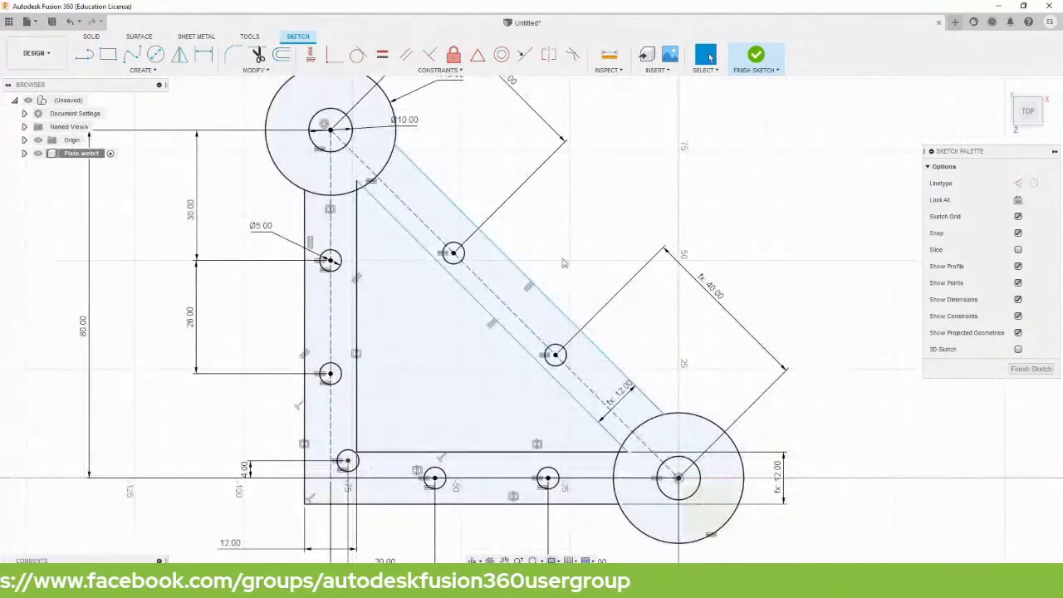
pyautogui.click(551, 55)
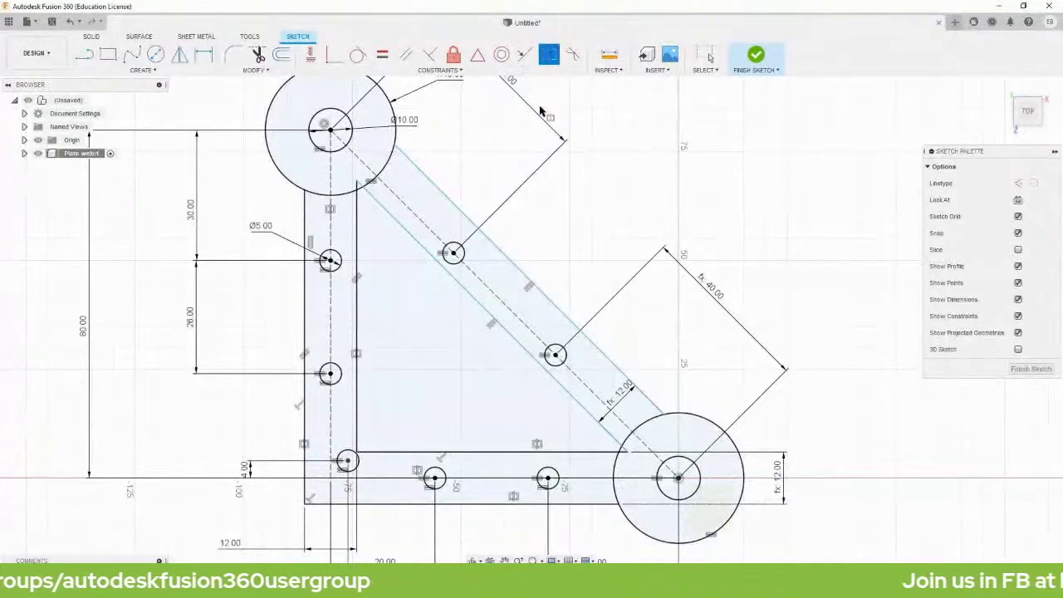
pyautogui.click(495, 249)
pyautogui.click(475, 296)
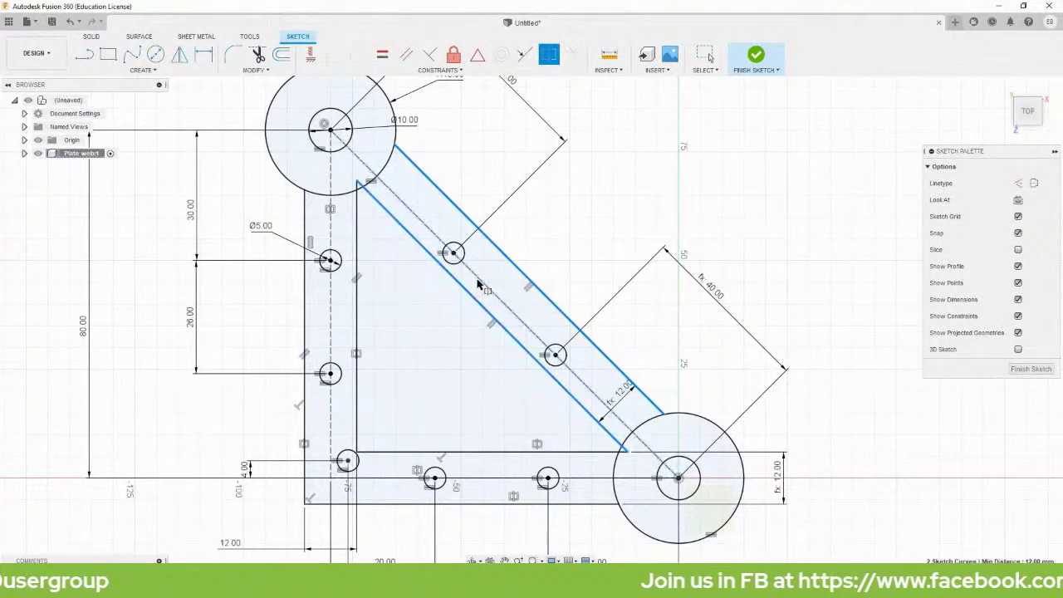
pyautogui.click(488, 287)
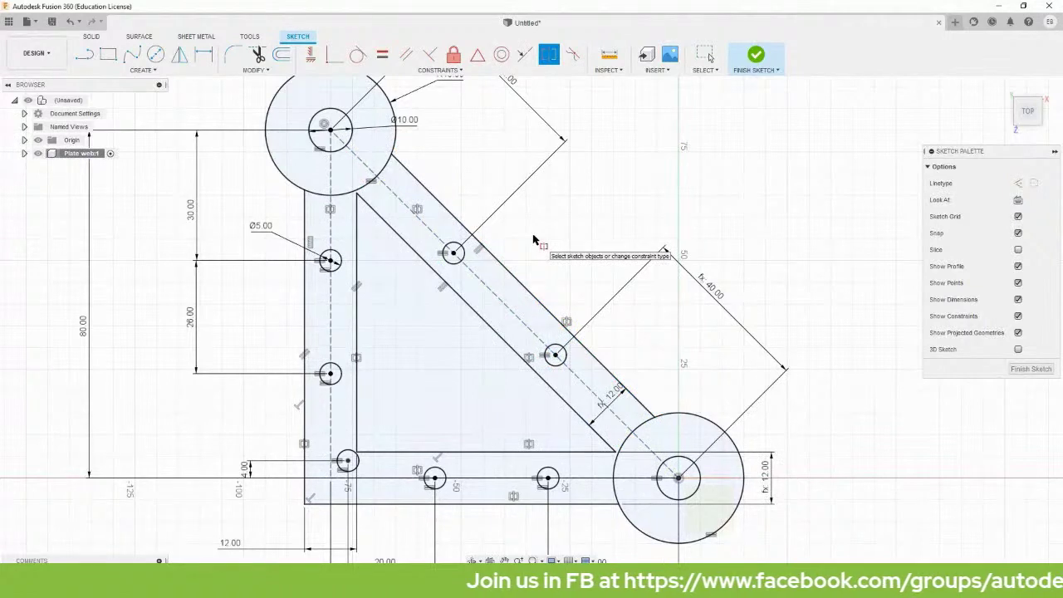
pyautogui.press('Escape')
pyautogui.scroll(-3, 545, 244)
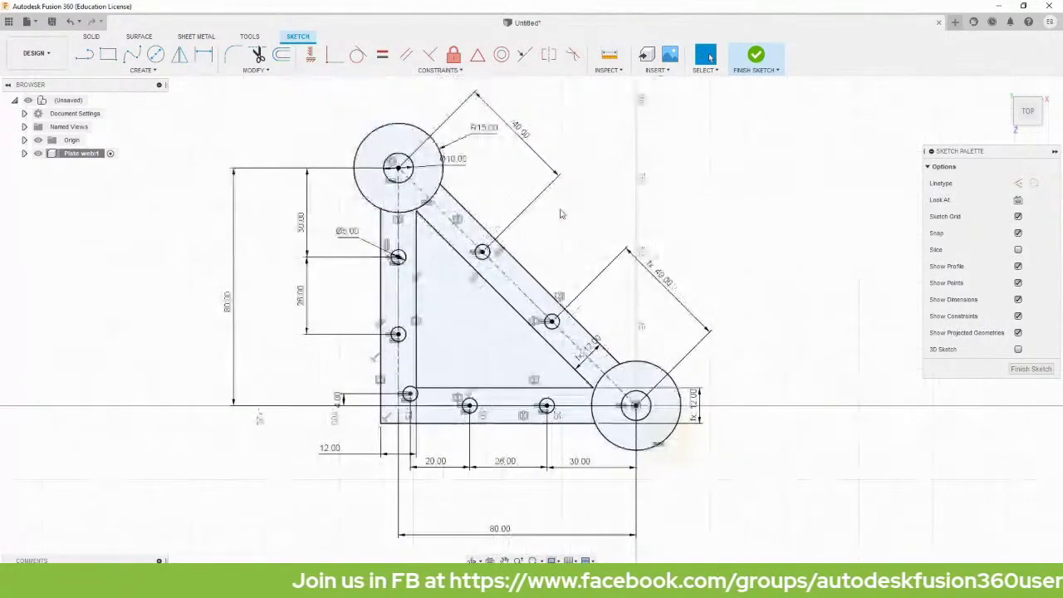
pyautogui.moveTo(561, 214); pyautogui.dragTo(632, 226, button='middle')
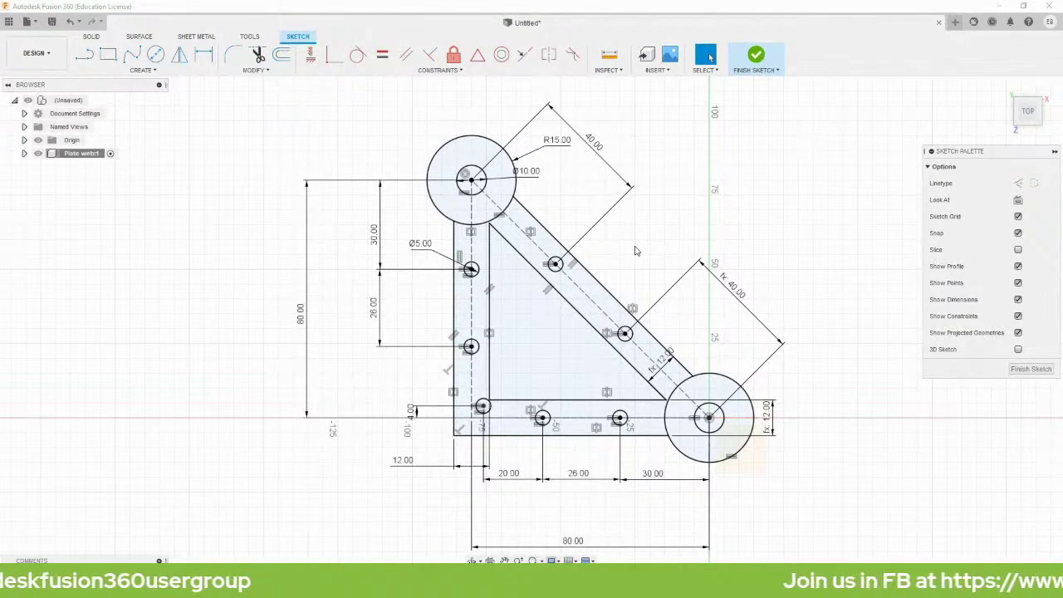
# Extrude the plate body and both end-ring profiles symmetrically to 10 mm total thickness.
pyautogui.press('e')
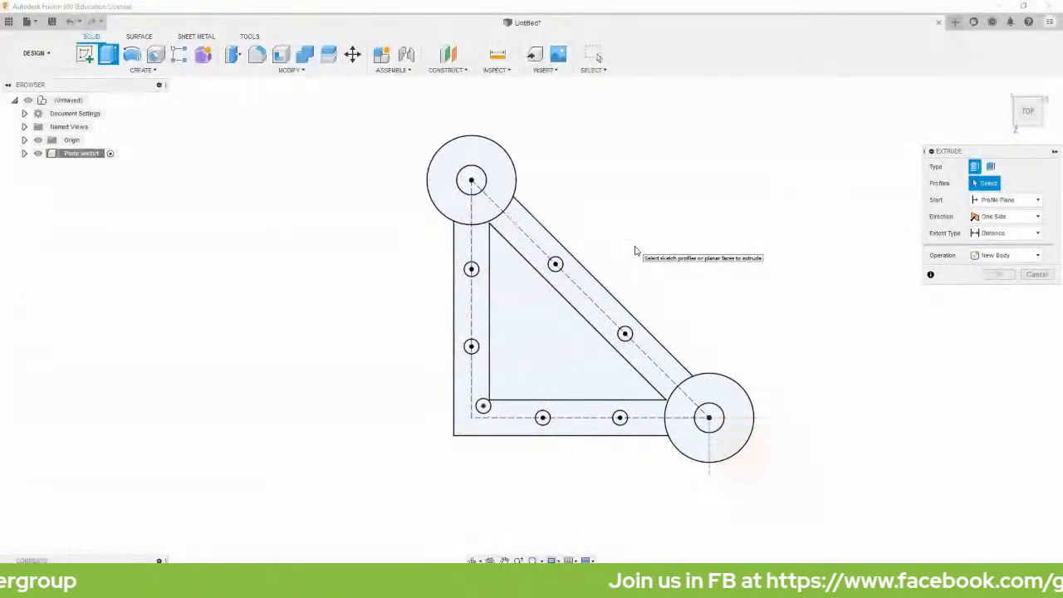
pyautogui.click(488, 218)
pyautogui.click(479, 249)
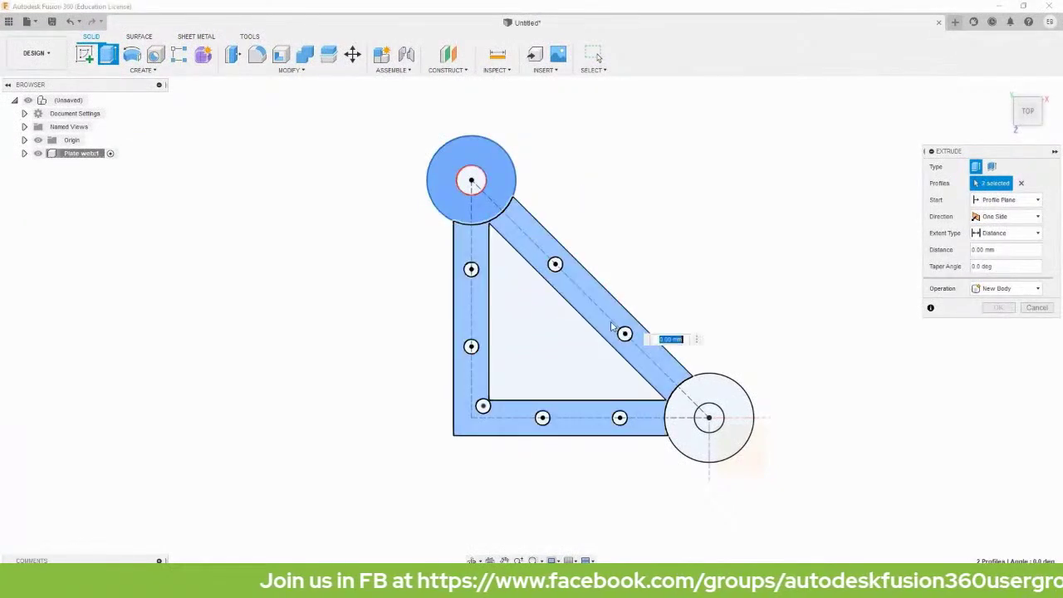
pyautogui.click(686, 427)
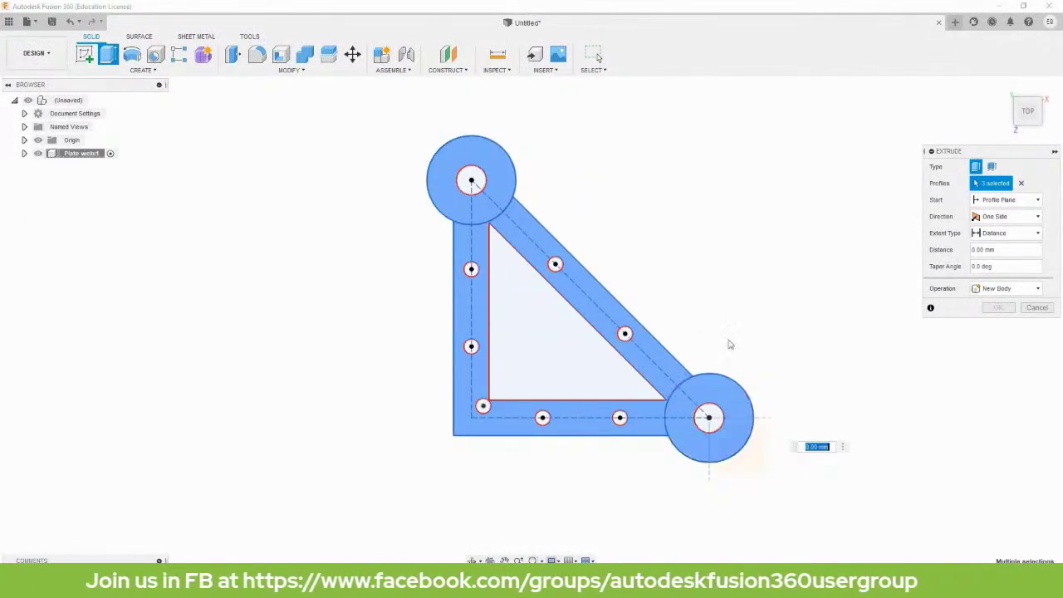
pyautogui.moveTo(1003, 88)
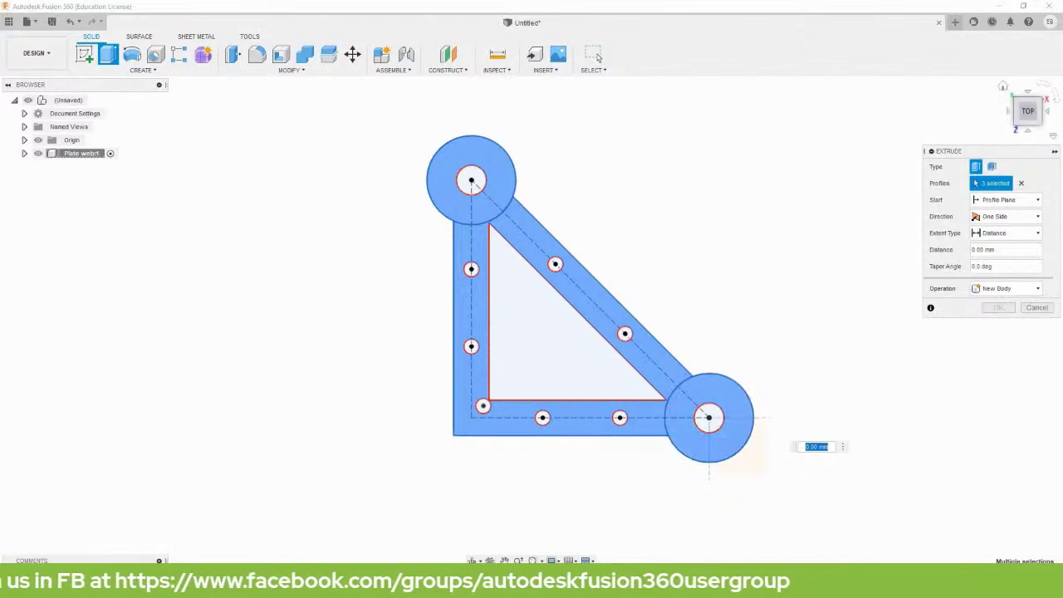
pyautogui.click(1002, 87)
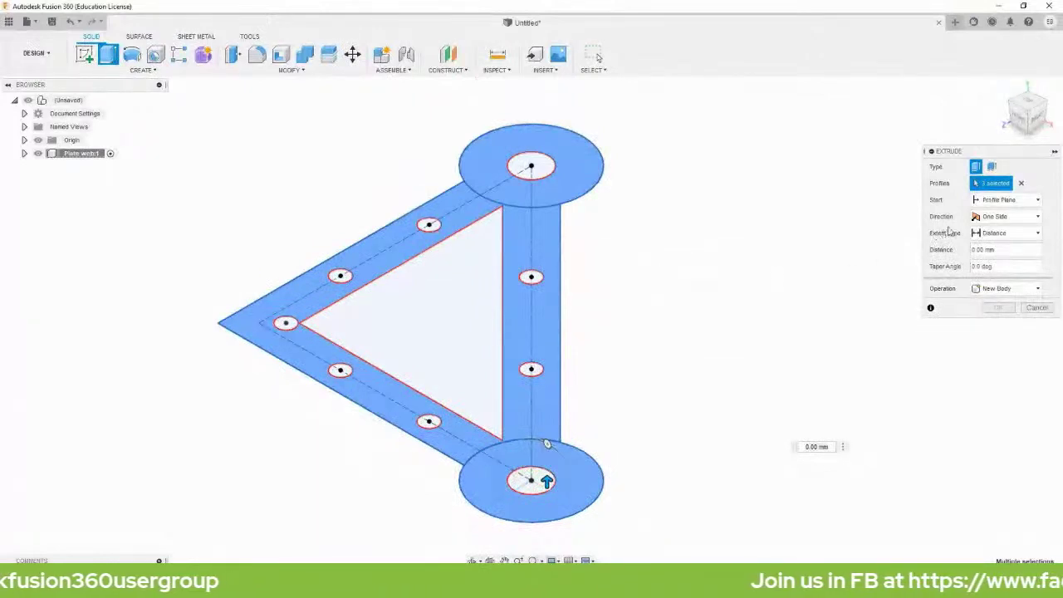
pyautogui.click(992, 218)
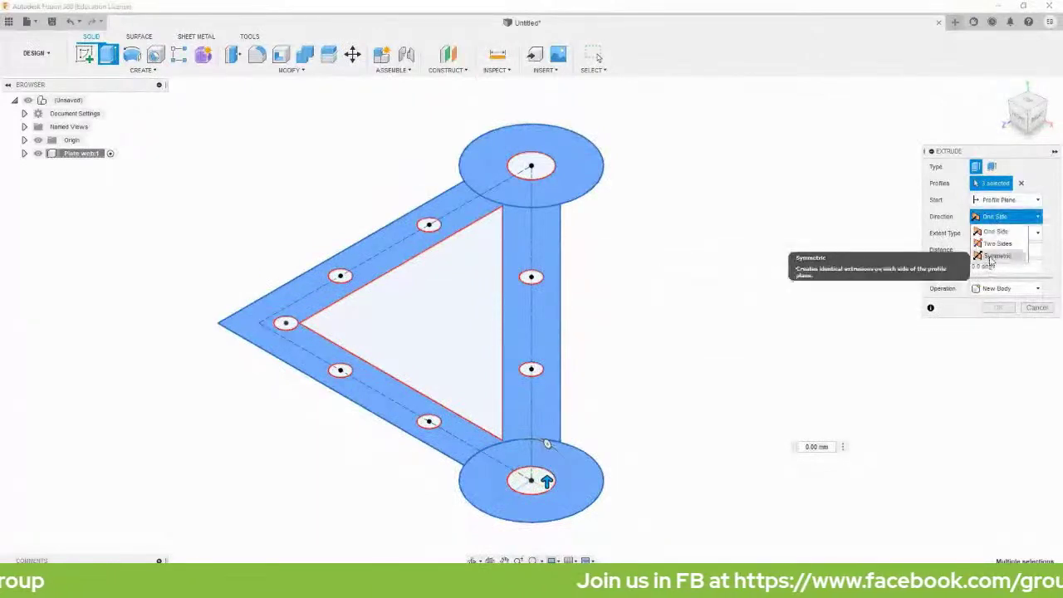
pyautogui.click(996, 238)
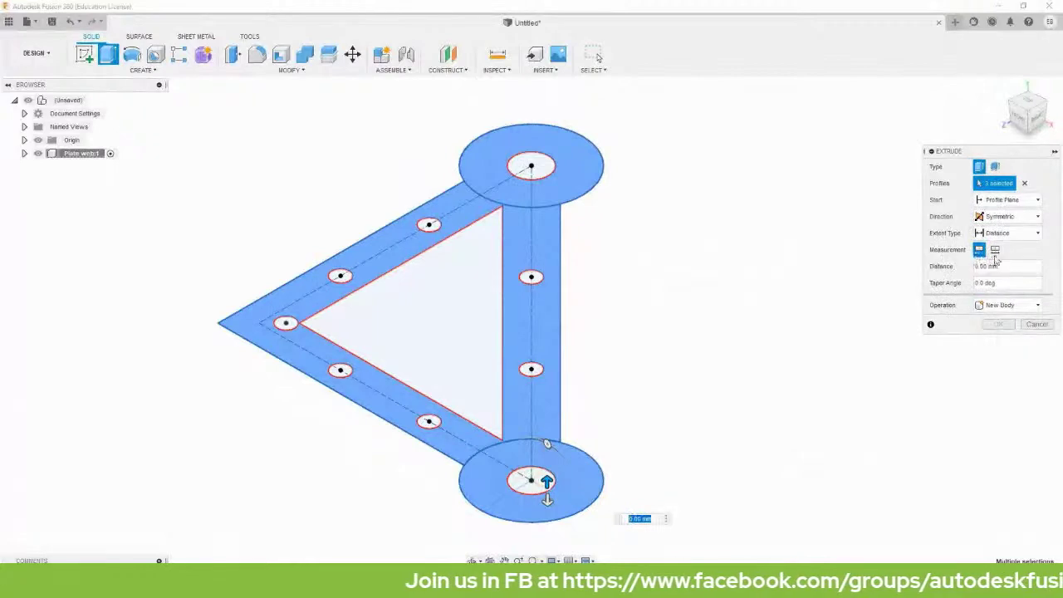
pyautogui.click(995, 249)
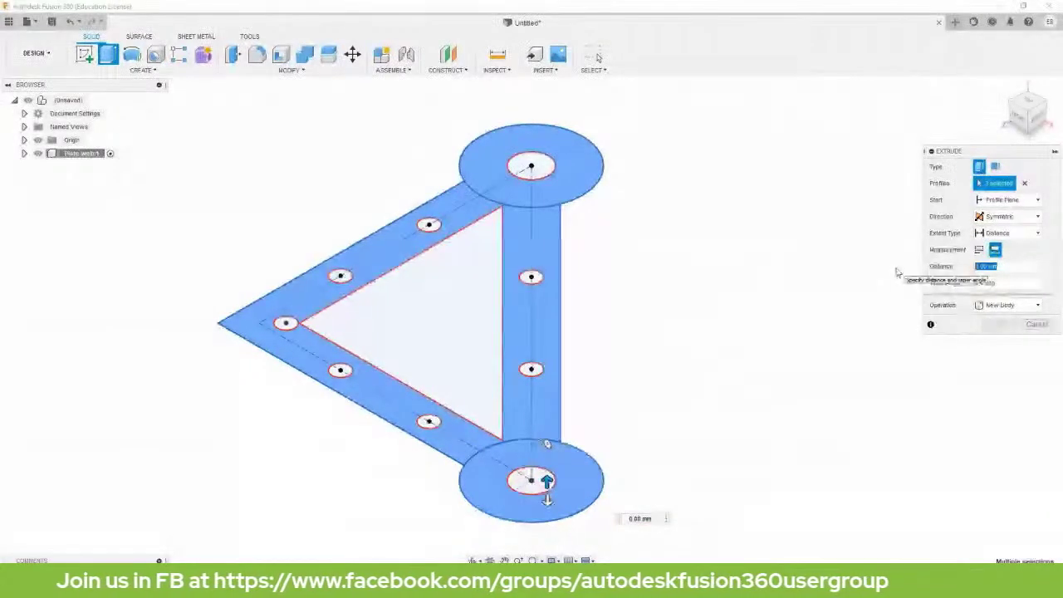
pyautogui.write('10')
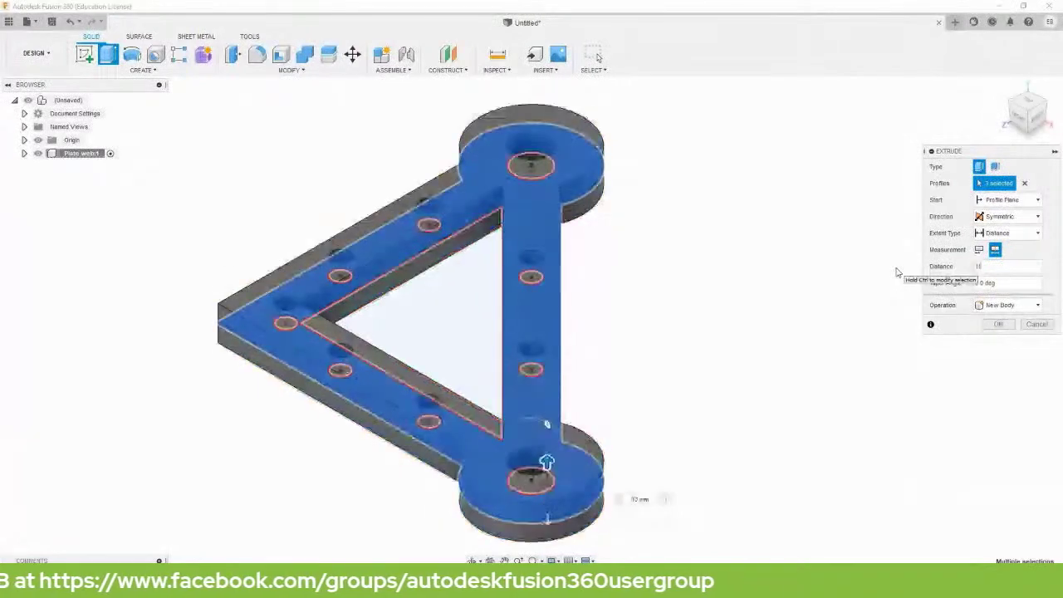
pyautogui.press('Return')
pyautogui.scroll(-2, 844, 292)
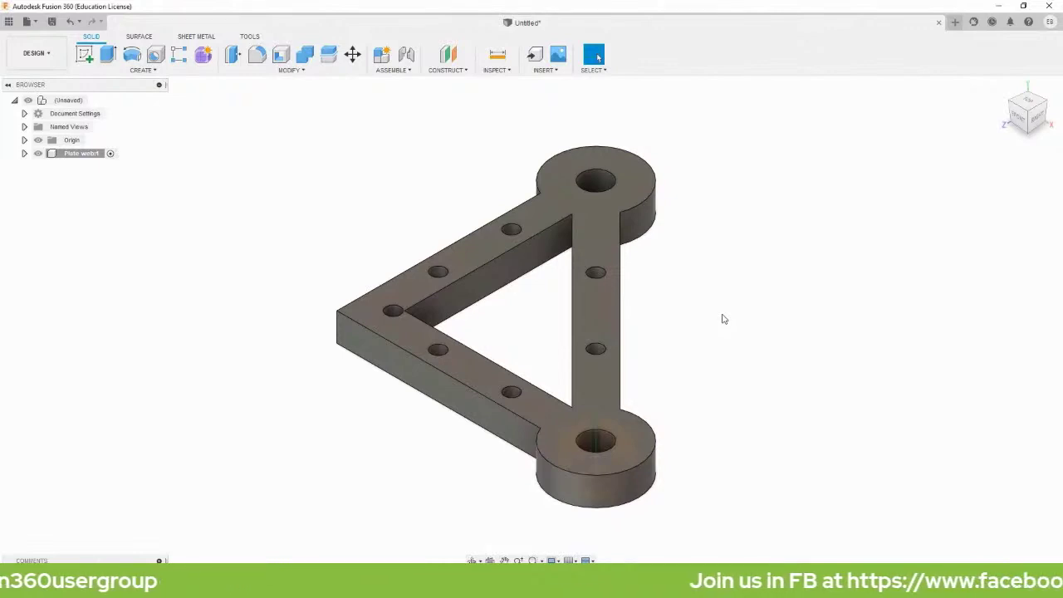
# Round the opening's inner corner edge nearest the top end hole with a 10 mm fillet.
pyautogui.press('f')
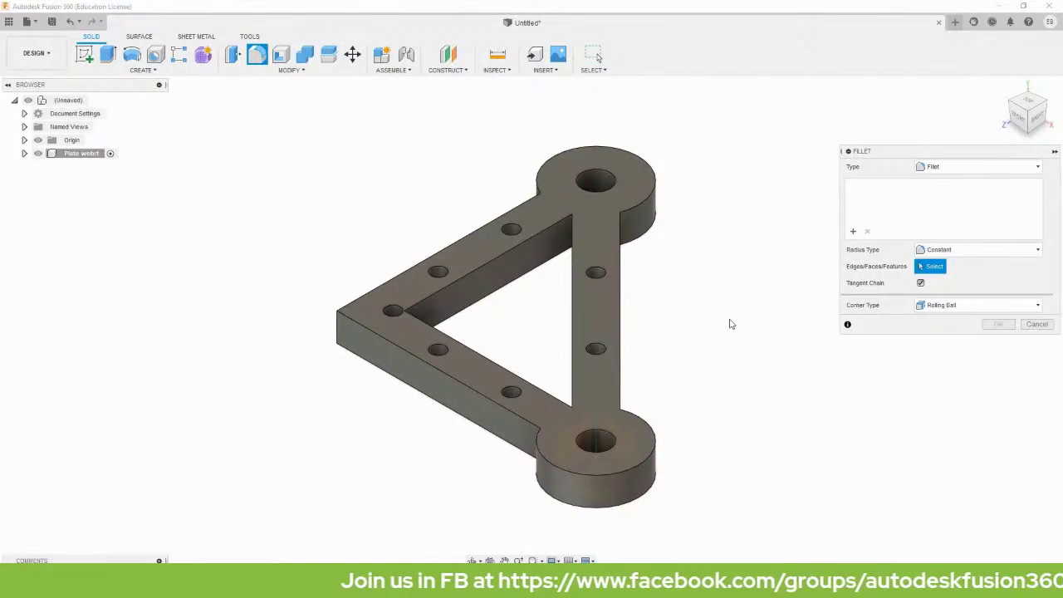
pyautogui.keyDown('shift'); pyautogui.moveTo(731, 323); pyautogui.dragTo(515, 241, button='middle'); pyautogui.keyUp('shift')
pyautogui.click(511, 242)
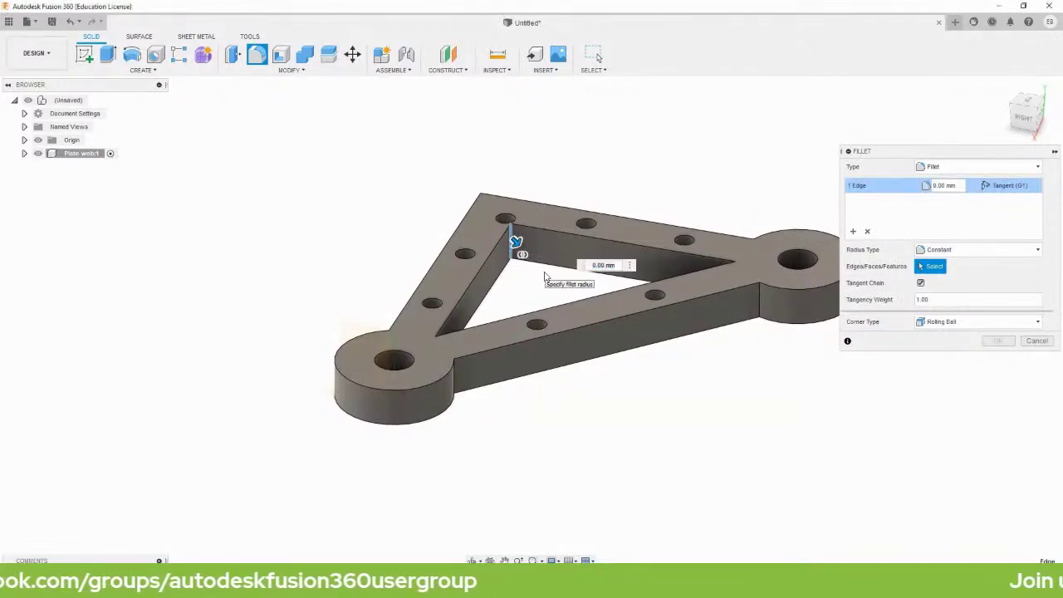
pyautogui.write('10')
pyautogui.press('Return')
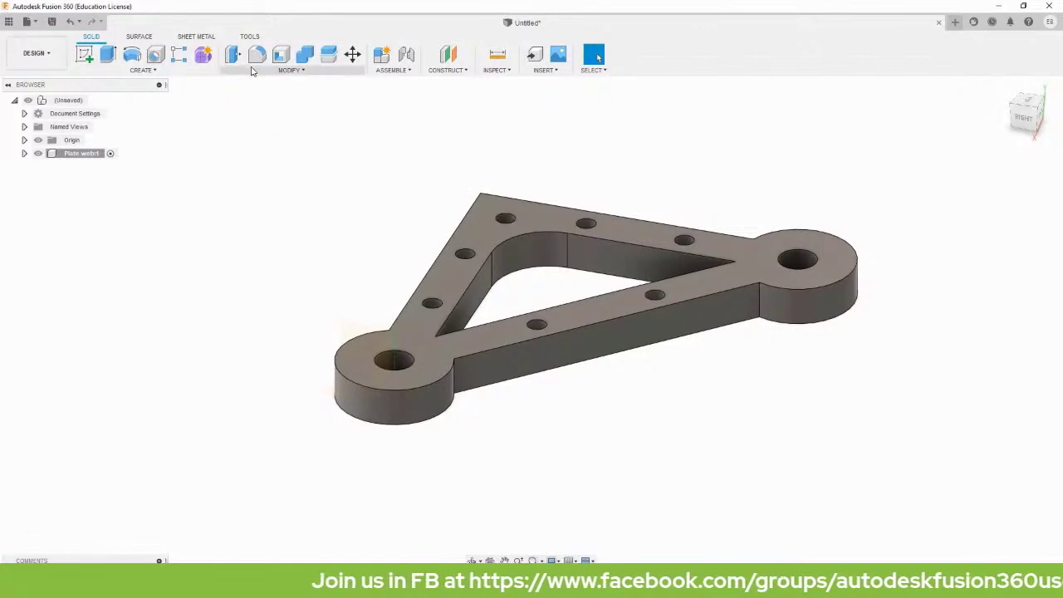
# Fillet both edges at the opening's top vertex with a 3 mm radius.
pyautogui.click(257, 54)
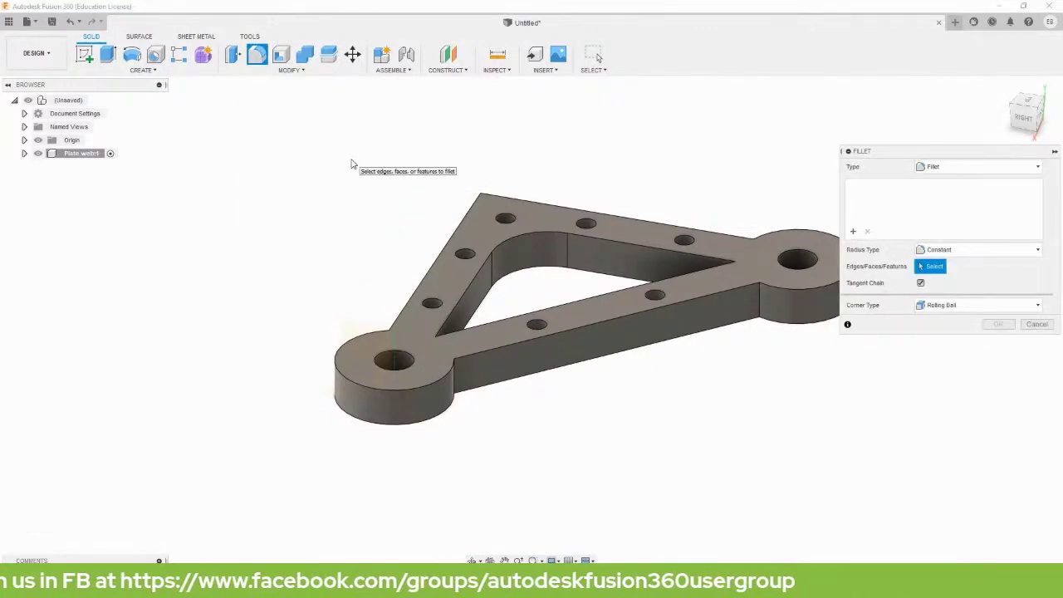
pyautogui.keyDown('shift'); pyautogui.moveTo(354, 159); pyautogui.dragTo(462, 206, button='middle'); pyautogui.keyUp('shift')
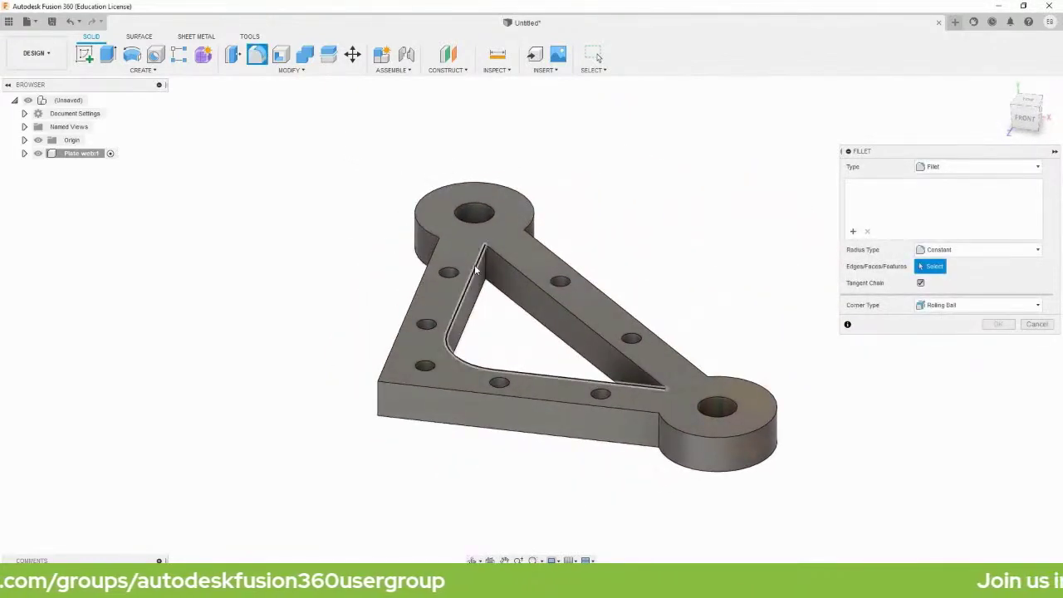
pyautogui.scroll(6, 498, 248)
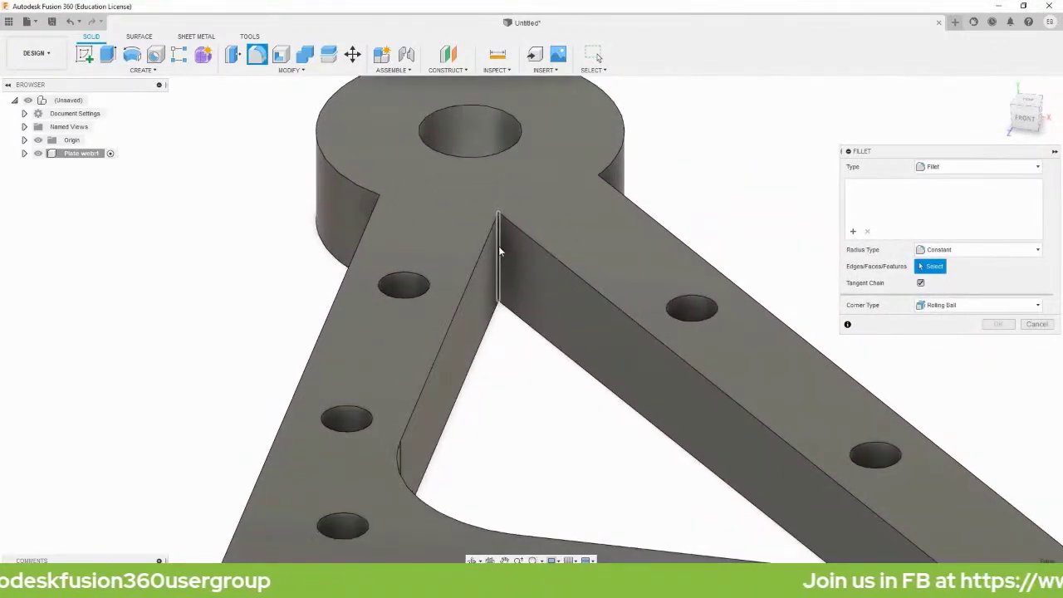
pyautogui.click(498, 246)
pyautogui.keyDown('shift'); pyautogui.moveTo(694, 230); pyautogui.dragTo(490, 306, button='middle'); pyautogui.keyUp('shift')
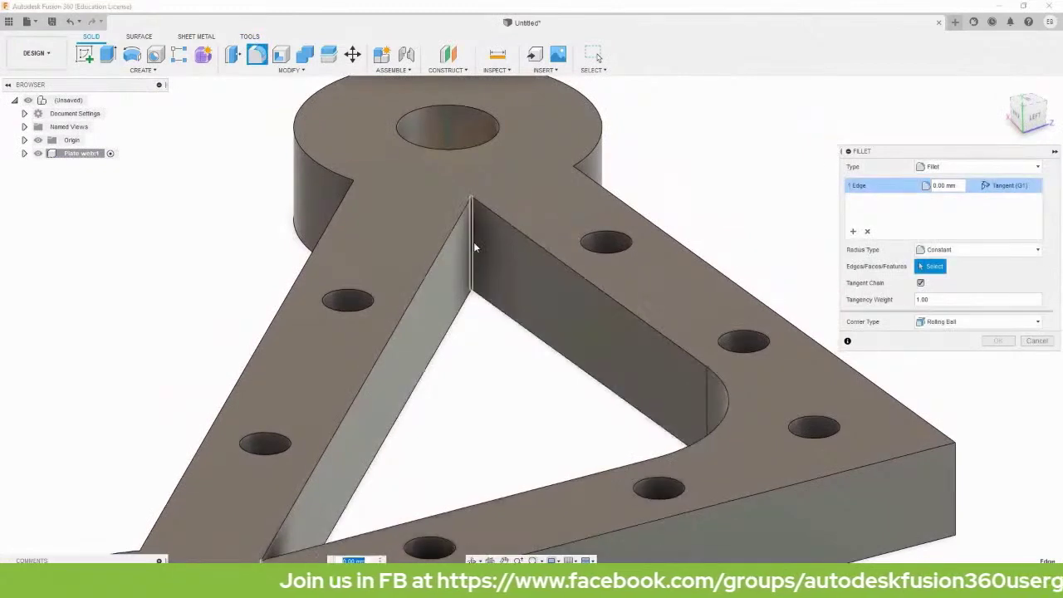
pyautogui.click(472, 242)
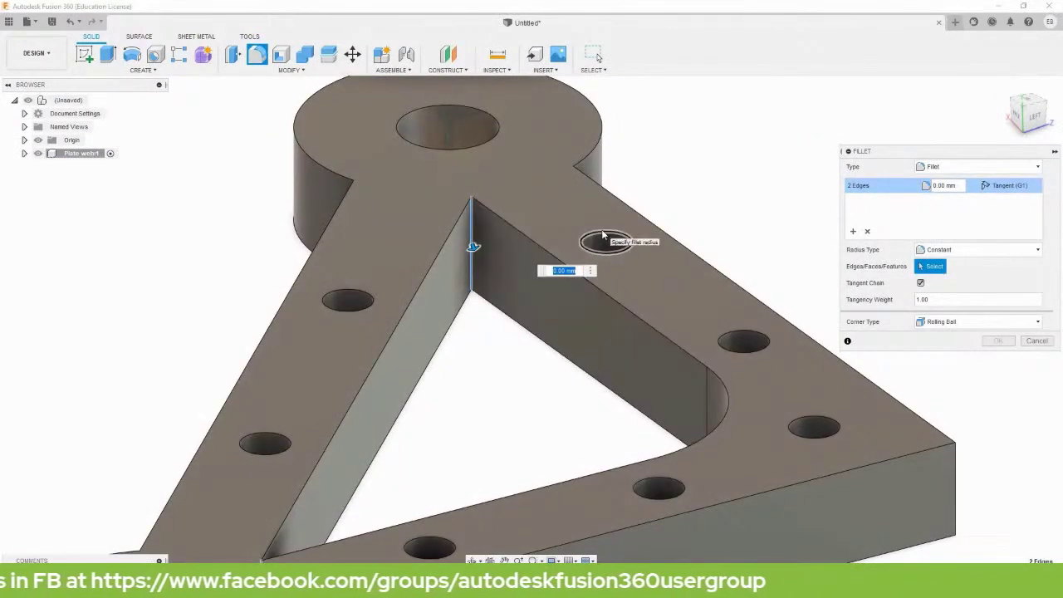
pyautogui.write('3')
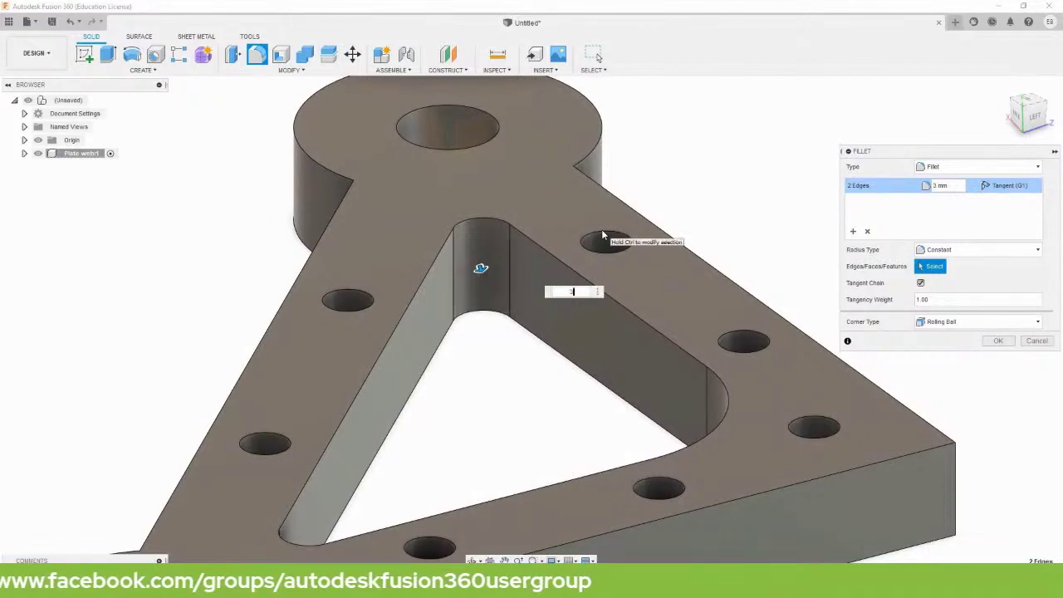
pyautogui.press('Return')
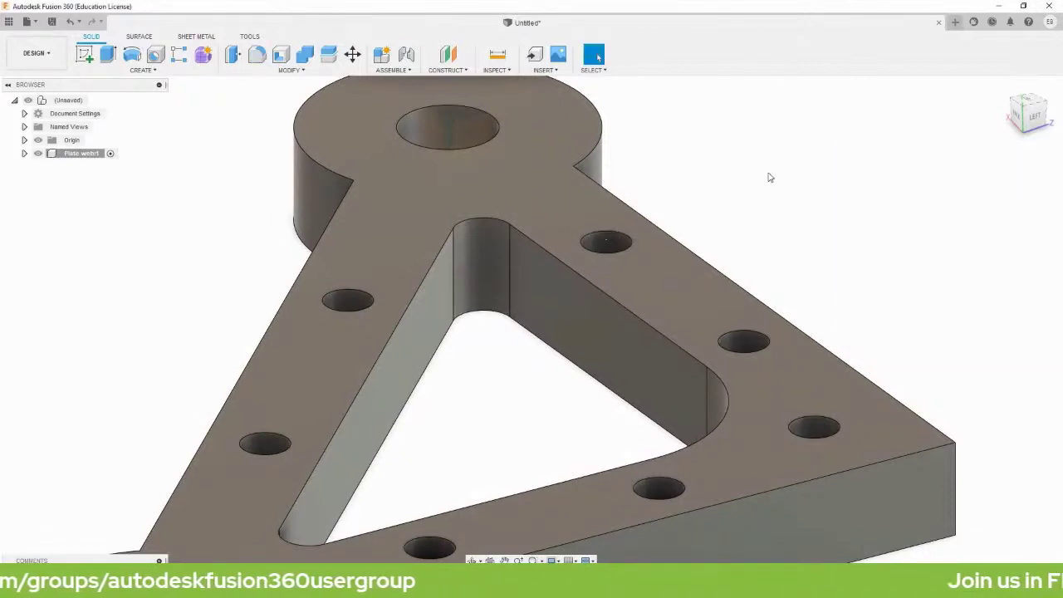
pyautogui.scroll(-4, 772, 233)
pyautogui.keyDown('shift'); pyautogui.moveTo(771, 233); pyautogui.dragTo(747, 247, button='middle'); pyautogui.keyUp('shift')
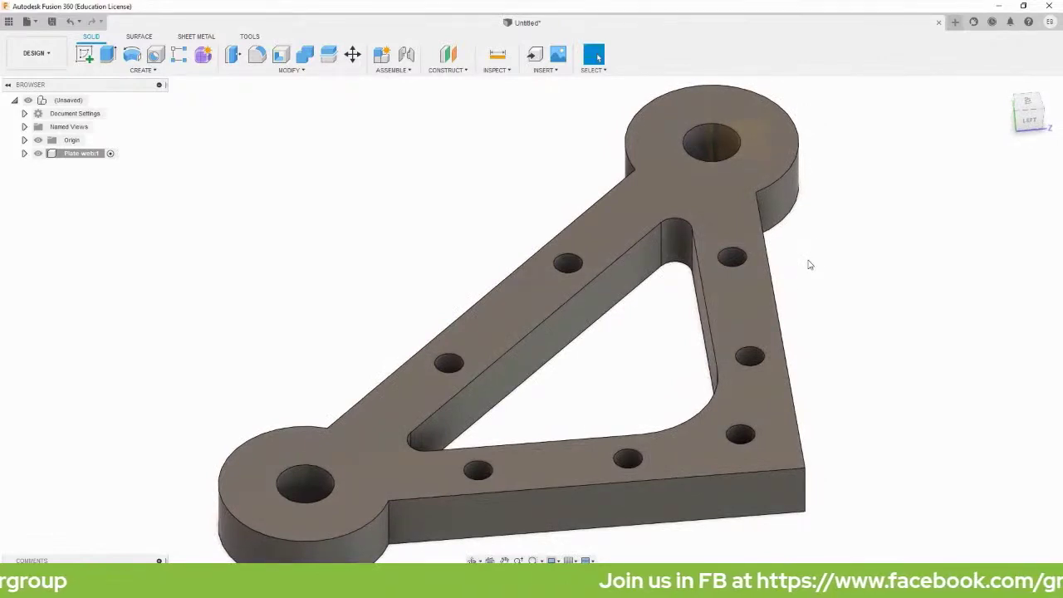
# Round the plate's outer vertical corner edge with a 10 mm fillet.
pyautogui.click(258, 54)
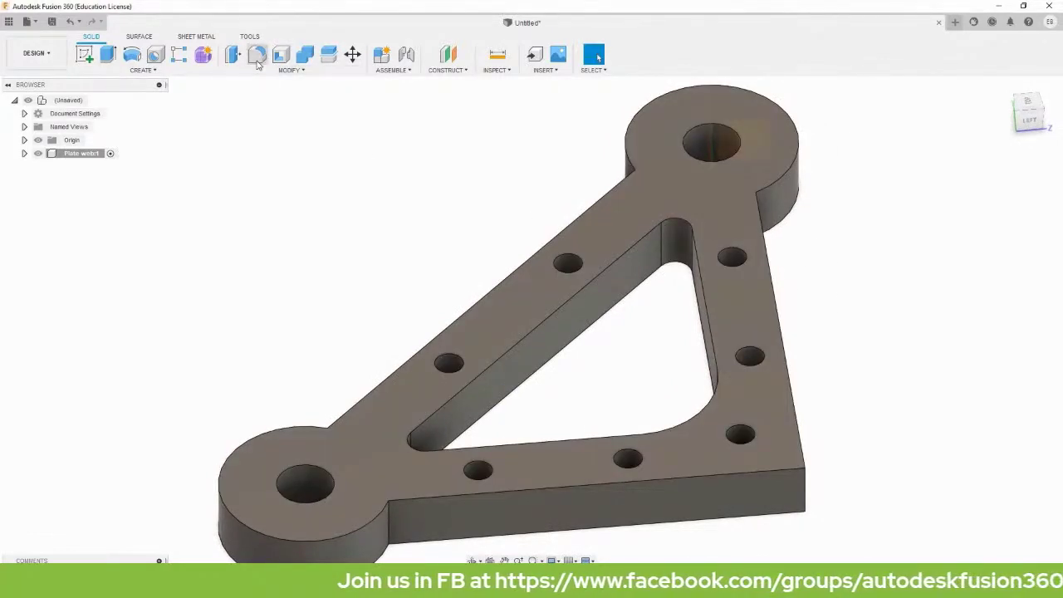
pyautogui.click(807, 491)
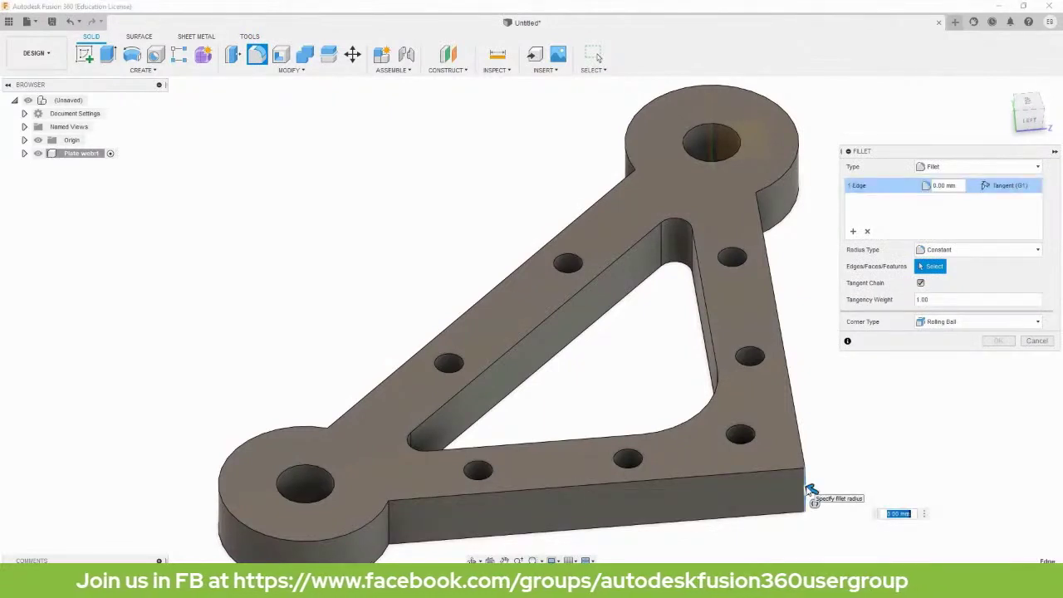
pyautogui.write('10')
pyautogui.press('Return')
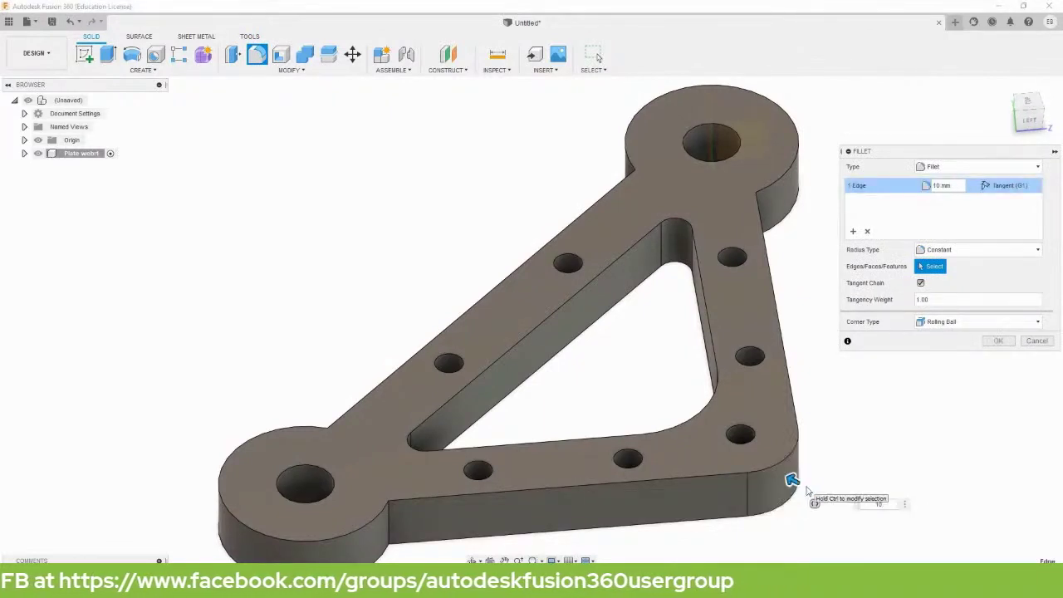
pyautogui.press('Return')
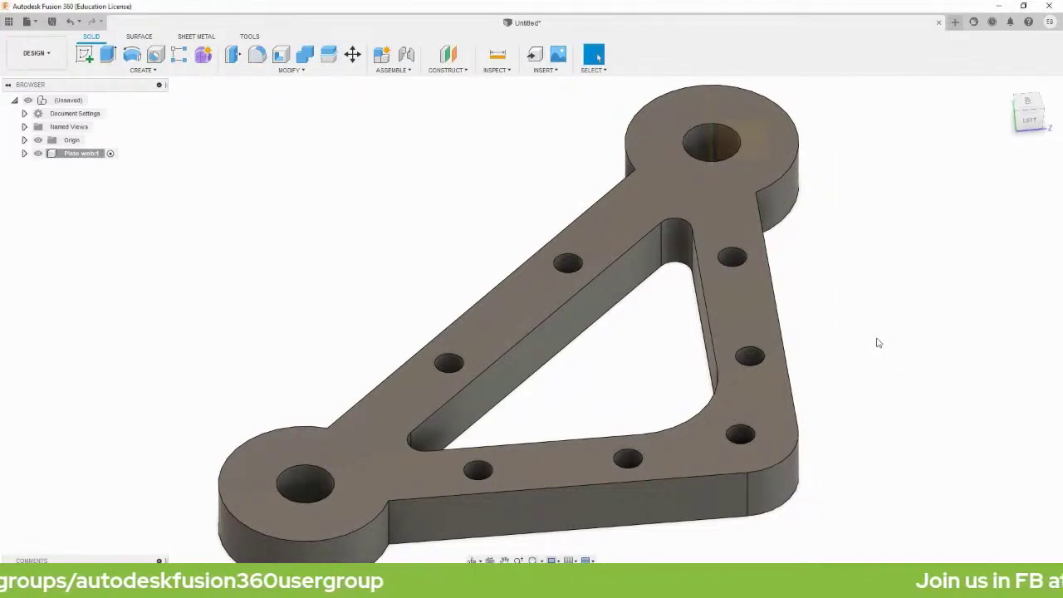
# Add 3 mm fillets to the four arm-to-boss edges, then return to the home view.
pyautogui.press('f')
pyautogui.keyDown('shift'); pyautogui.moveTo(802, 297); pyautogui.dragTo(802, 389, button='middle'); pyautogui.keyUp('shift')
pyautogui.click(807, 297)
pyautogui.click(272, 306)
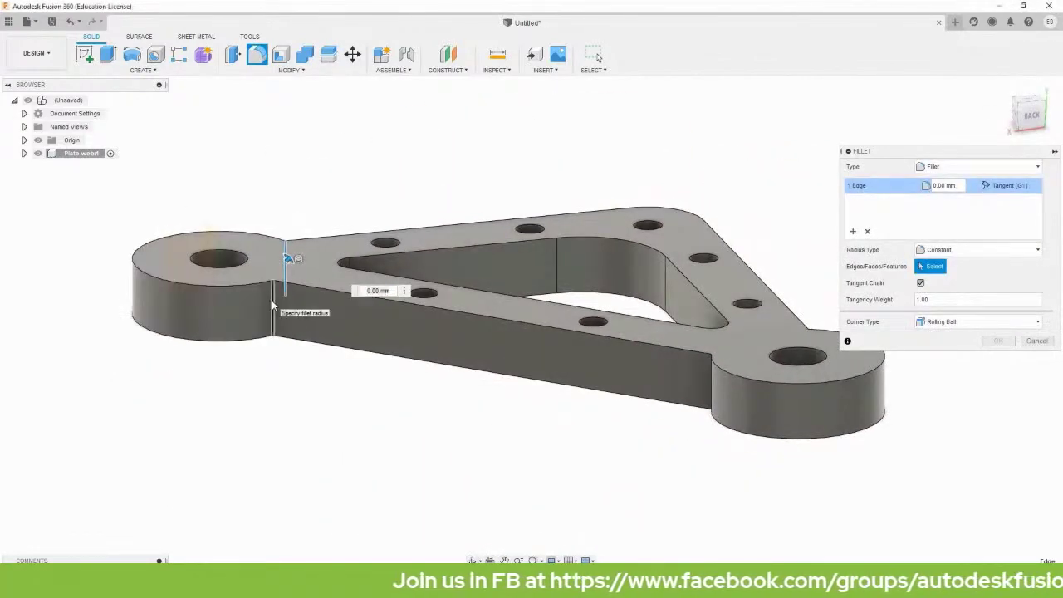
pyautogui.keyDown('shift'); pyautogui.moveTo(679, 351); pyautogui.dragTo(590, 348, button='middle'); pyautogui.keyUp('shift')
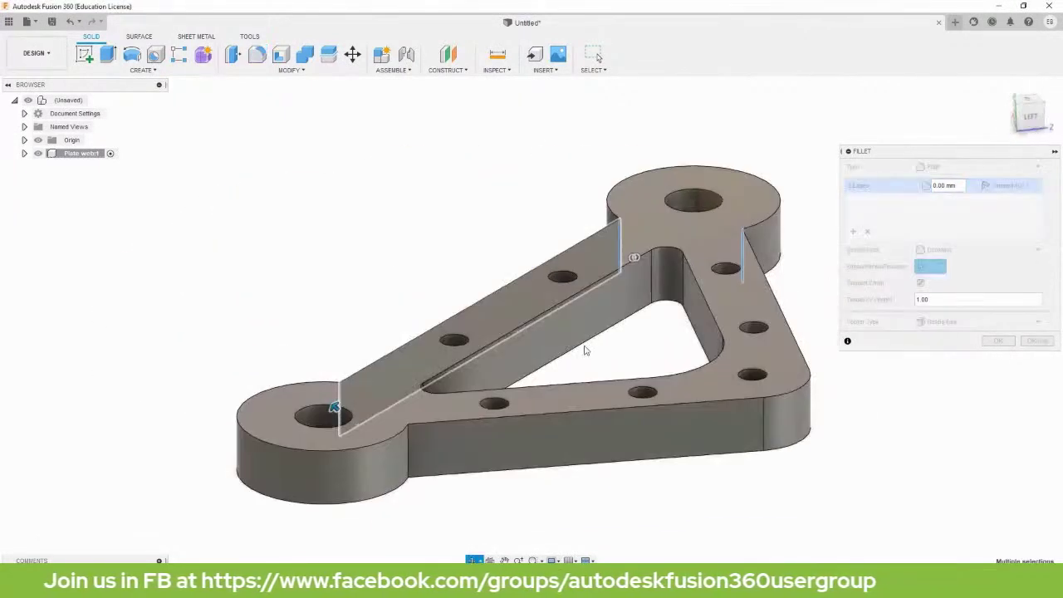
pyautogui.click(409, 456)
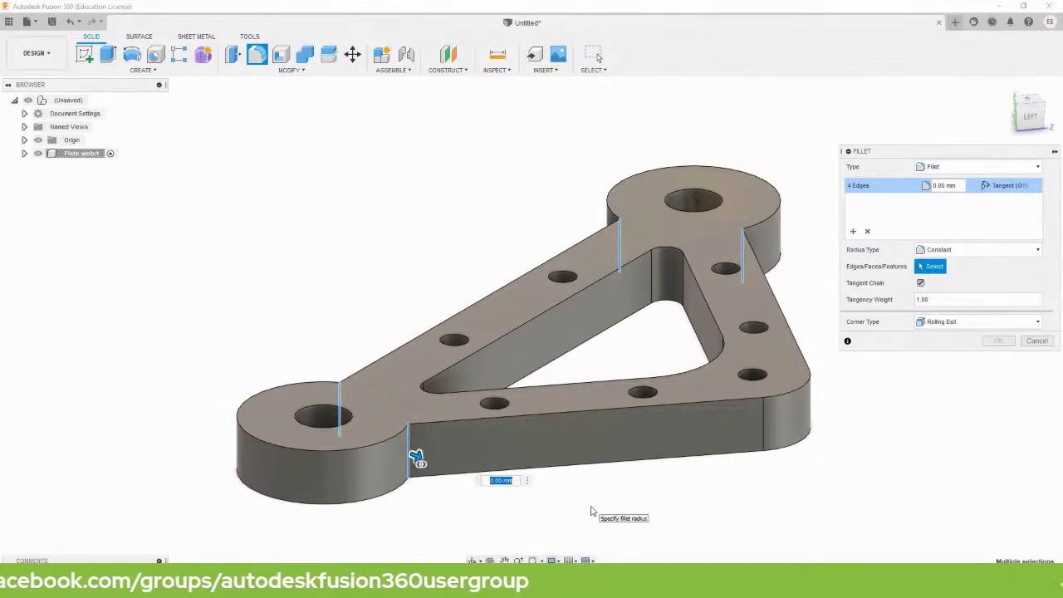
pyautogui.write('3')
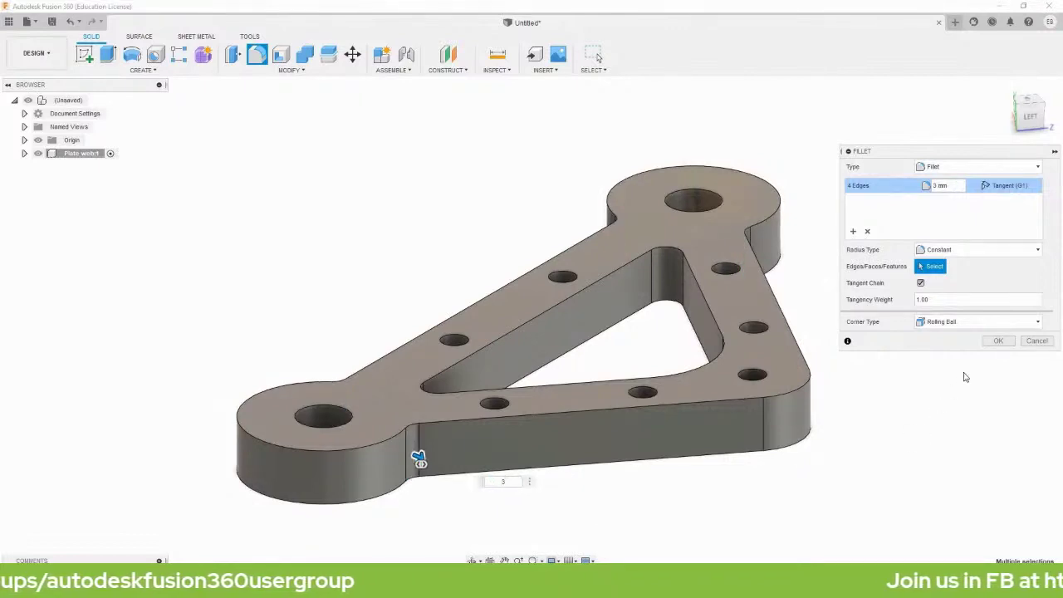
pyautogui.click(991, 343)
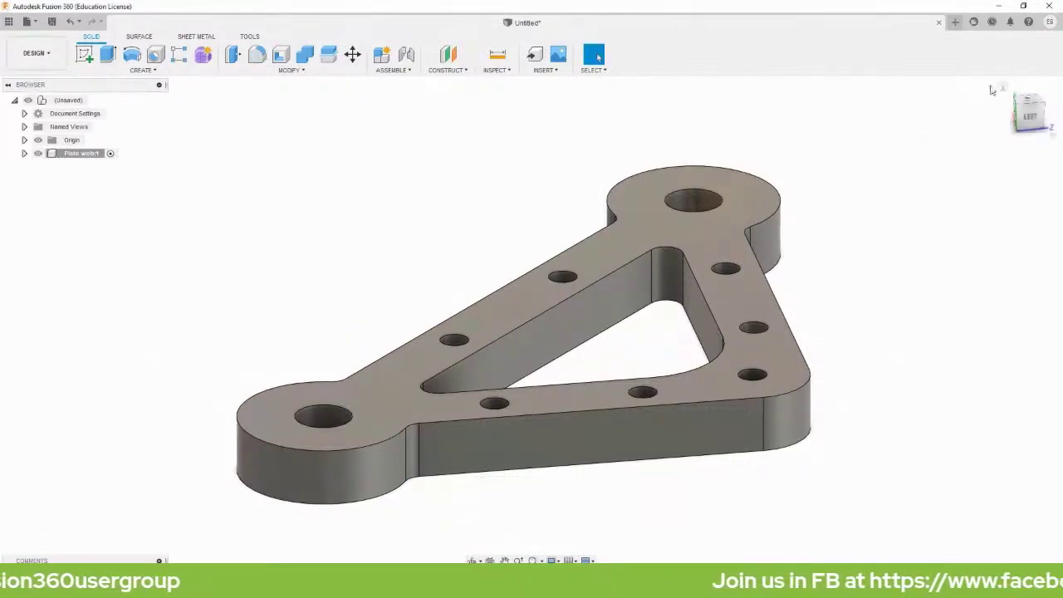
pyautogui.click(1000, 91)
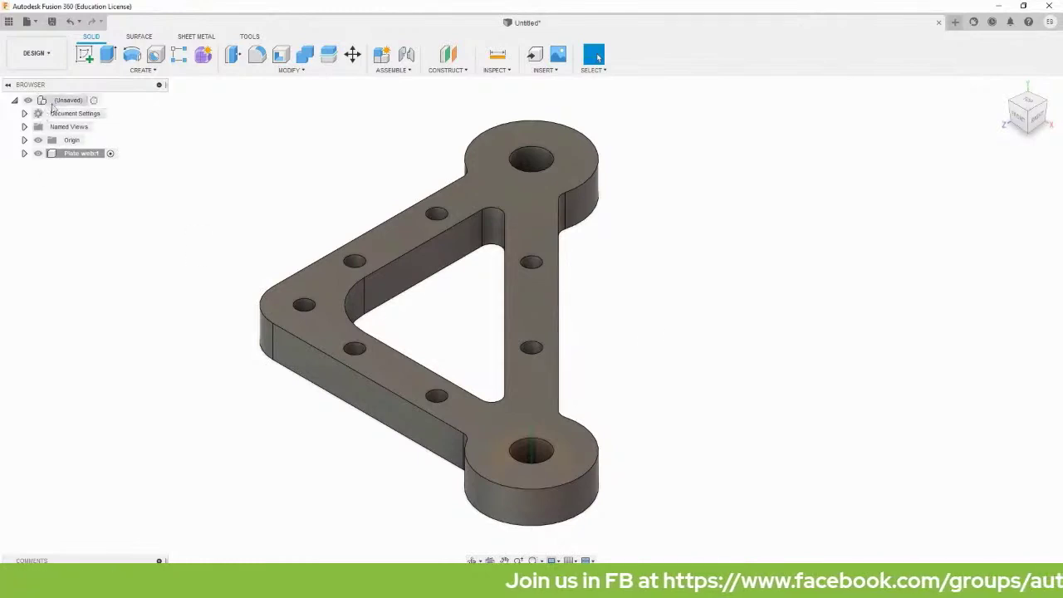
# Create a new component named Rocker link from the design root.
pyautogui.rightClick(52, 104)
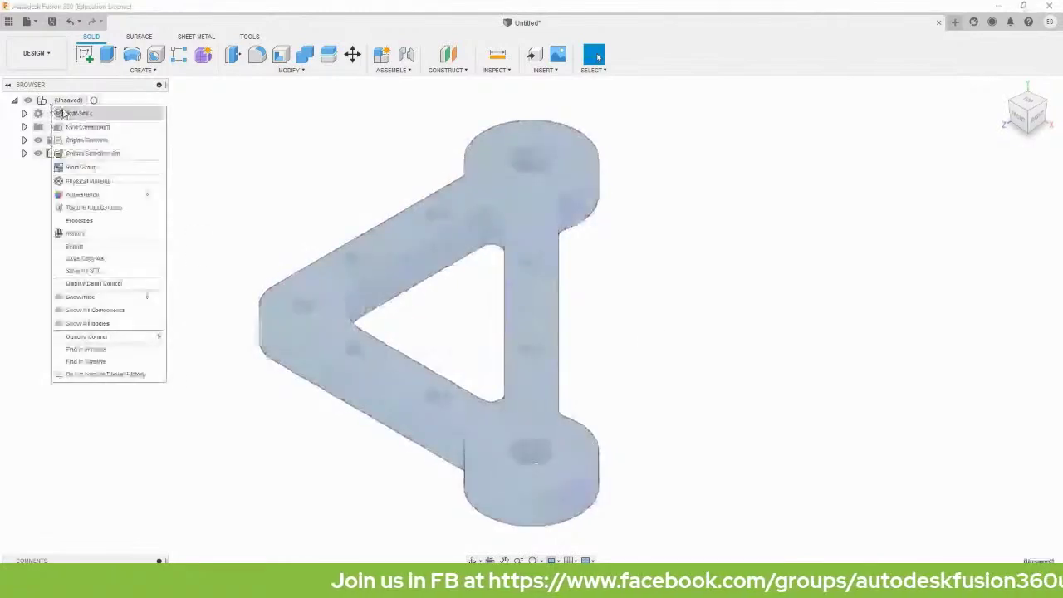
pyautogui.click(87, 126)
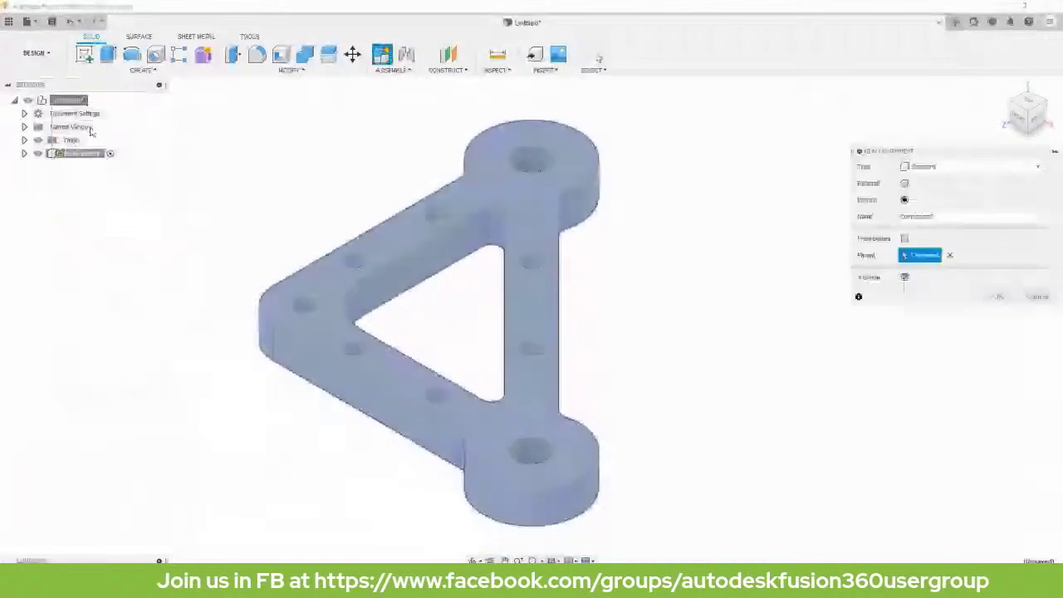
pyautogui.moveTo(941, 219); pyautogui.dragTo(863, 220)
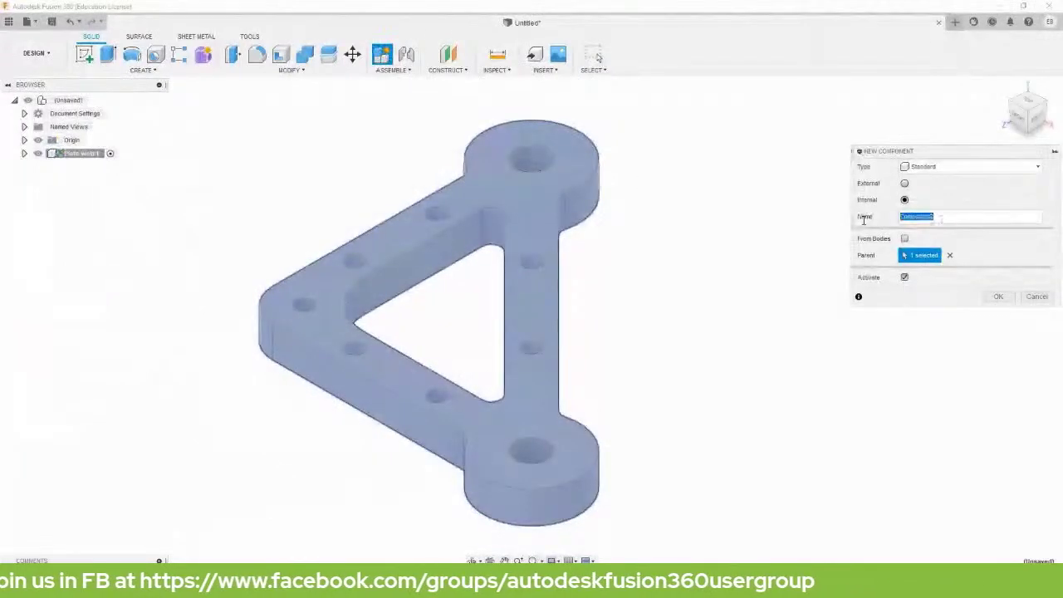
pyautogui.write('P')
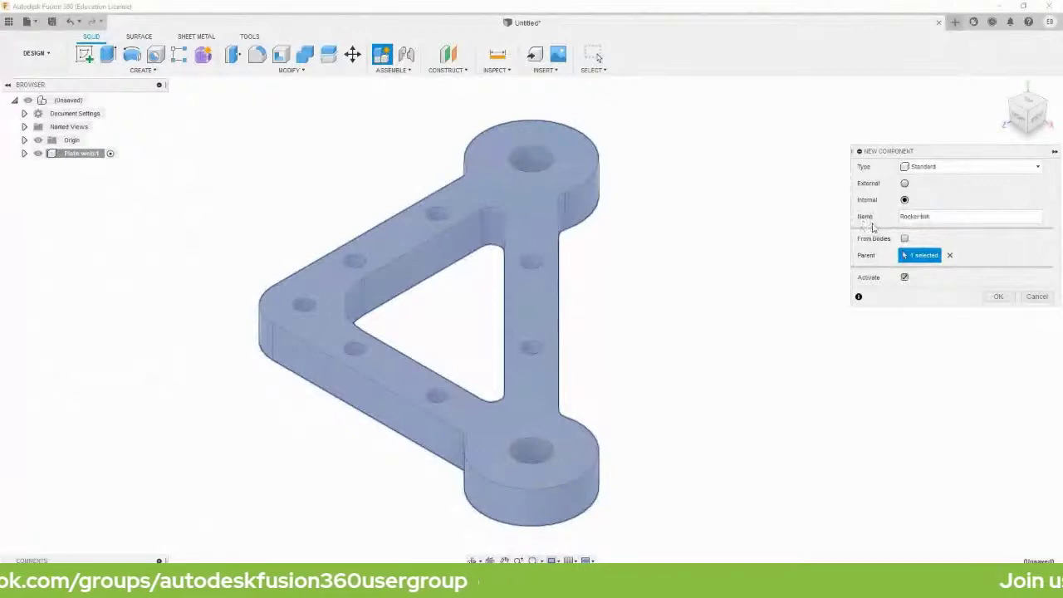
pyautogui.click(998, 296)
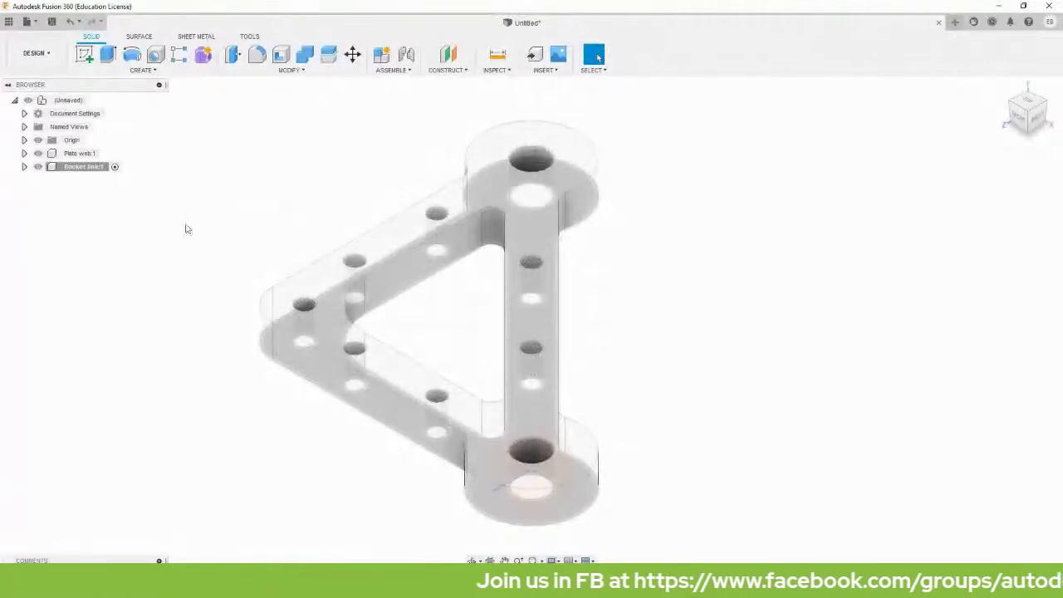
# Ground the Plate web:1 component so it stays fixed.
pyautogui.click(80, 167)
pyautogui.keyDown('ctrl'); pyautogui.click(81, 154); pyautogui.keyUp('ctrl')
pyautogui.rightClick(81, 156)
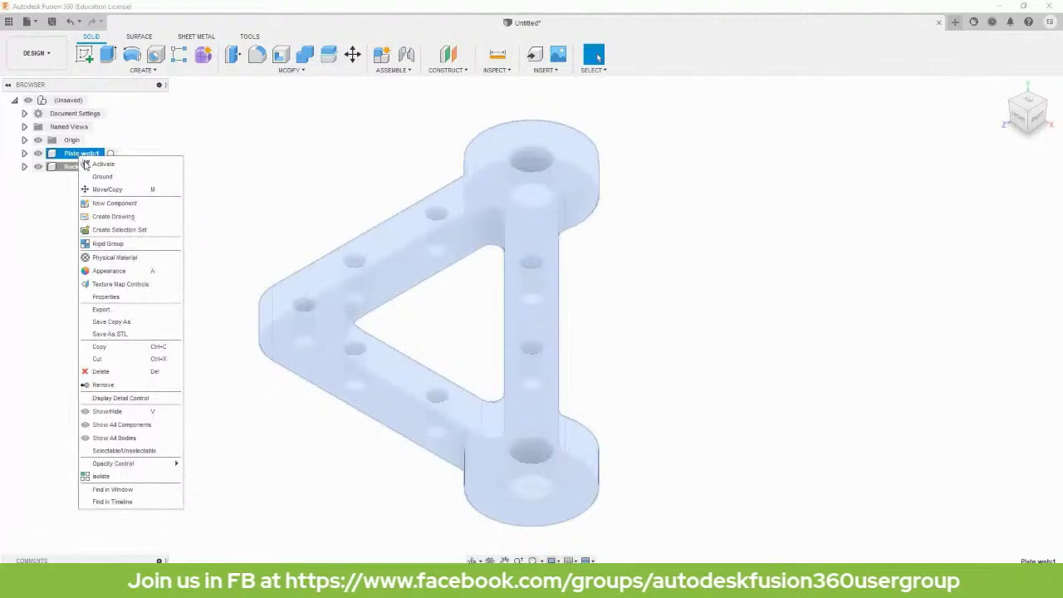
pyautogui.click(99, 177)
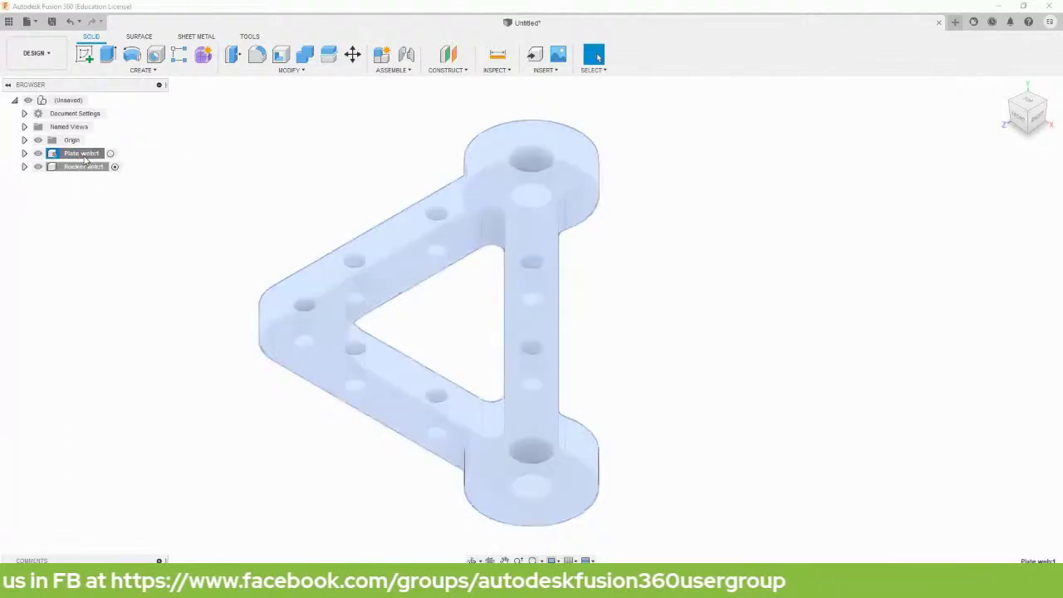
pyautogui.click(353, 261)
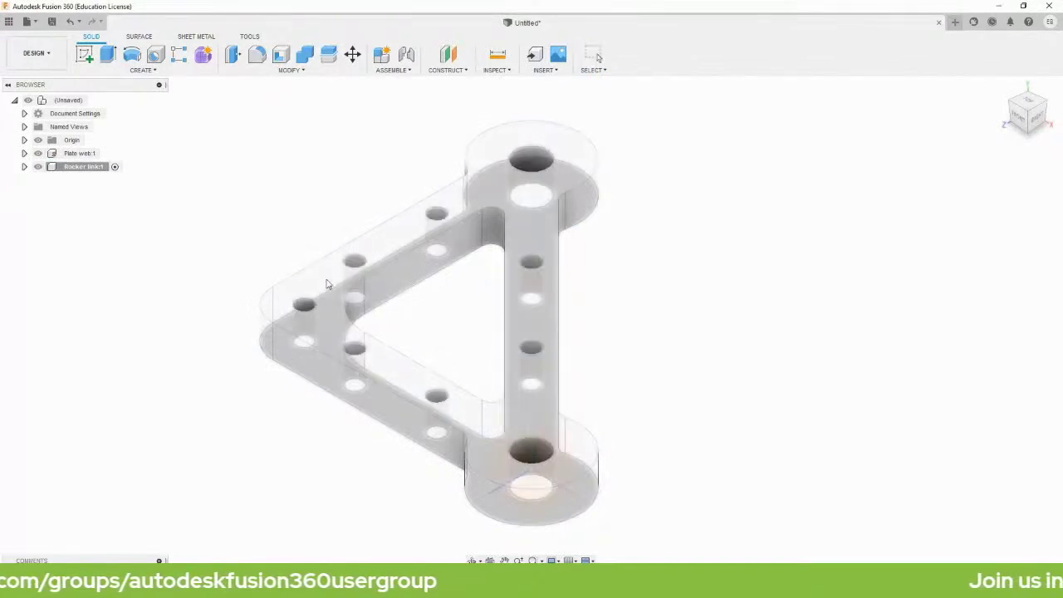
# Reactivate Rocker link and hide the Plate web component.
pyautogui.click(96, 154)
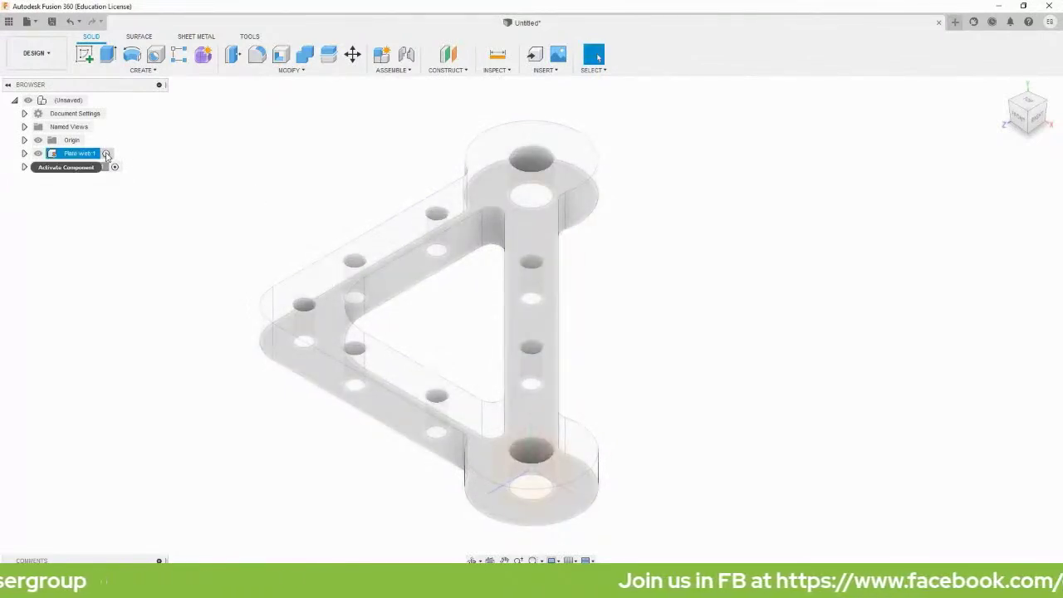
pyautogui.click(106, 156)
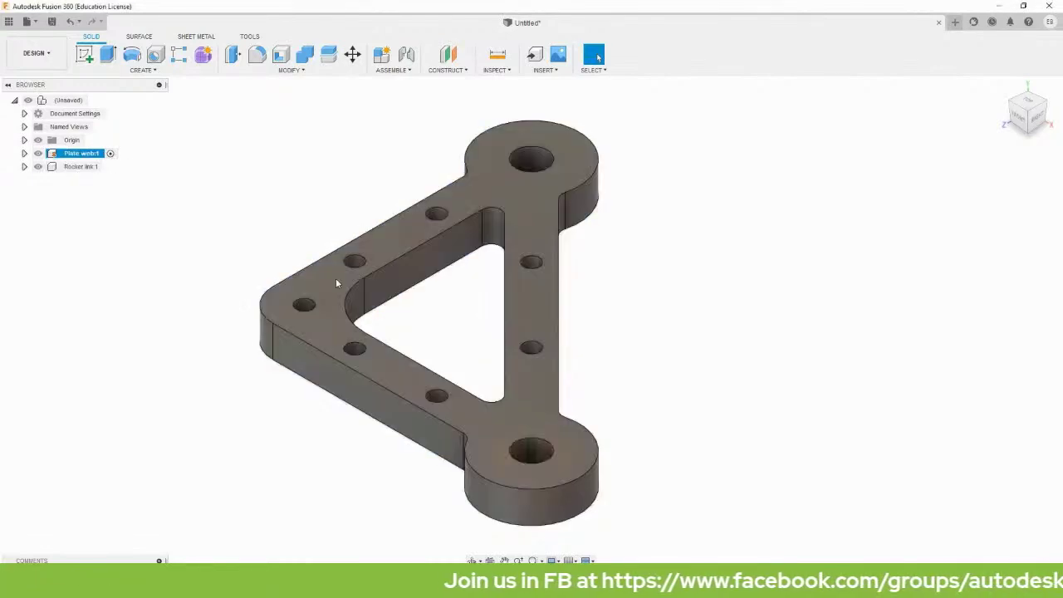
pyautogui.click(111, 167)
pyautogui.keyDown('ctrl'); pyautogui.click(38, 155); pyautogui.keyUp('ctrl')
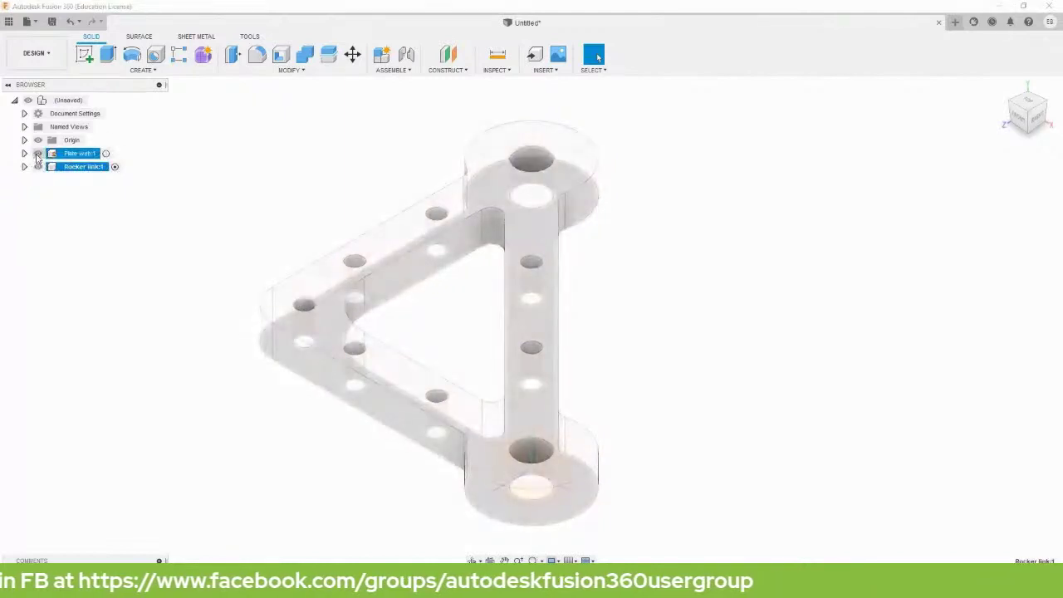
pyautogui.click(37, 154)
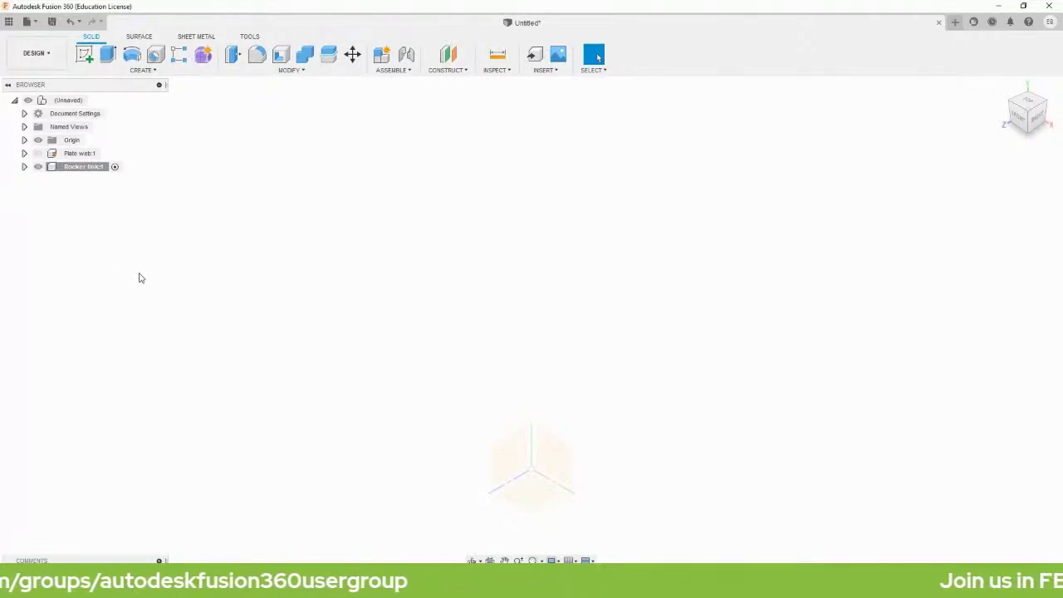
pyautogui.press('s')
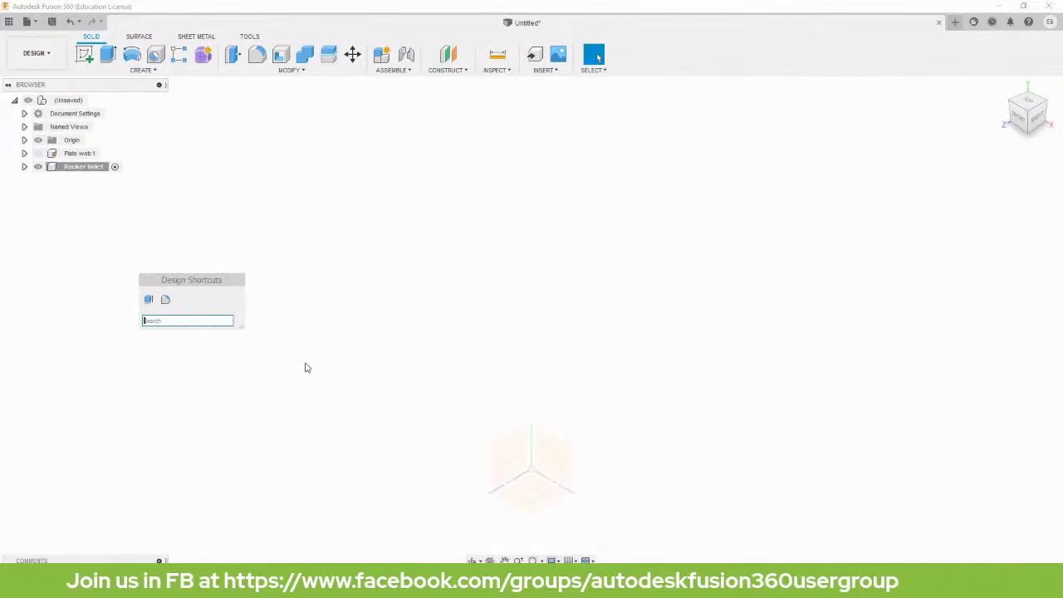
# Draw an Overall Slot in a new sketch on the horizontal XZ plane.
pyautogui.click(87, 68)
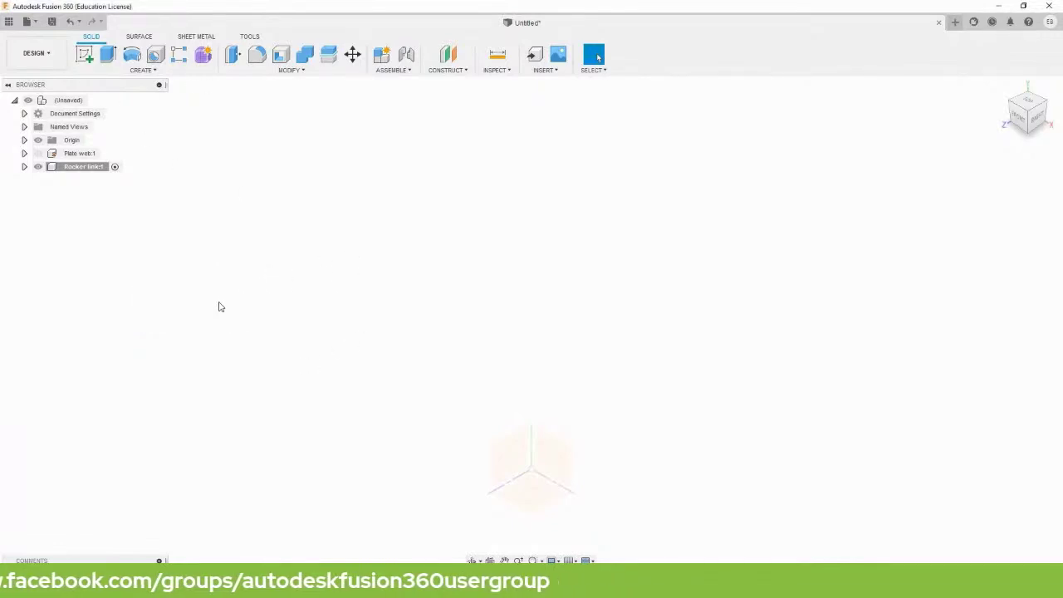
pyautogui.press('s')
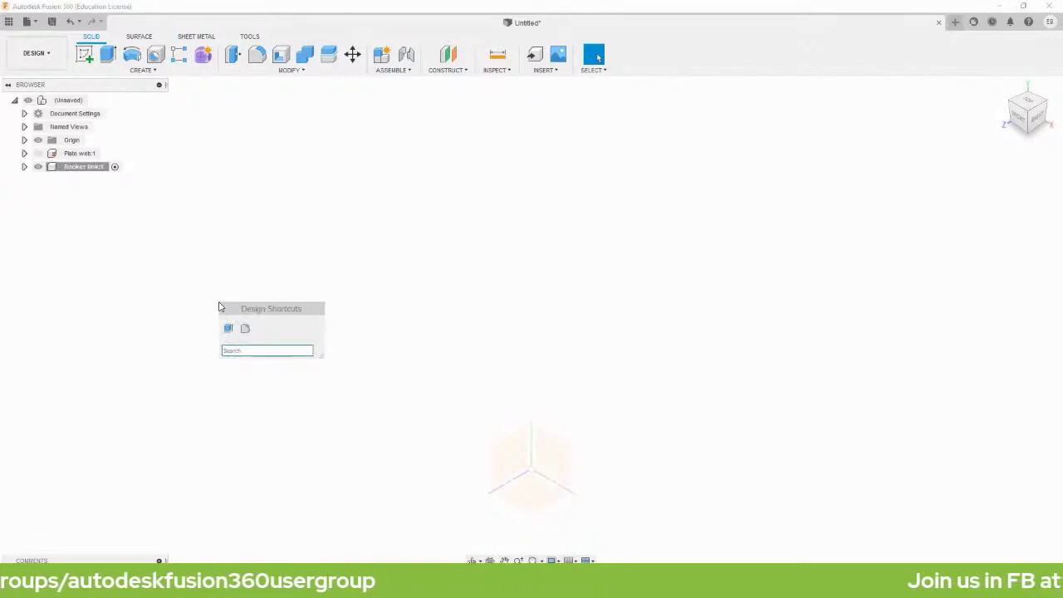
pyautogui.write('sl')
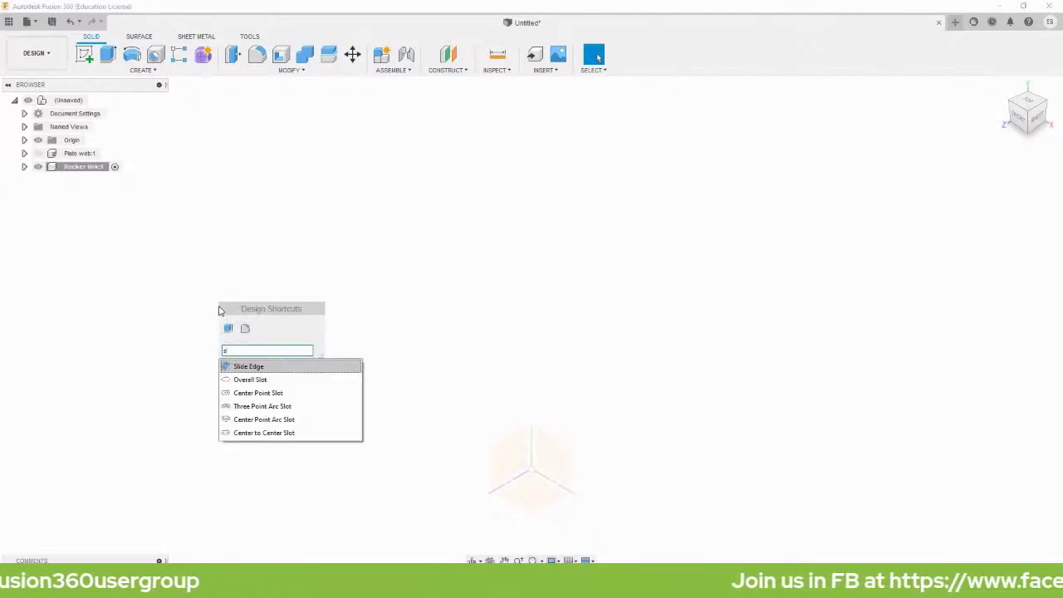
pyautogui.click(249, 385)
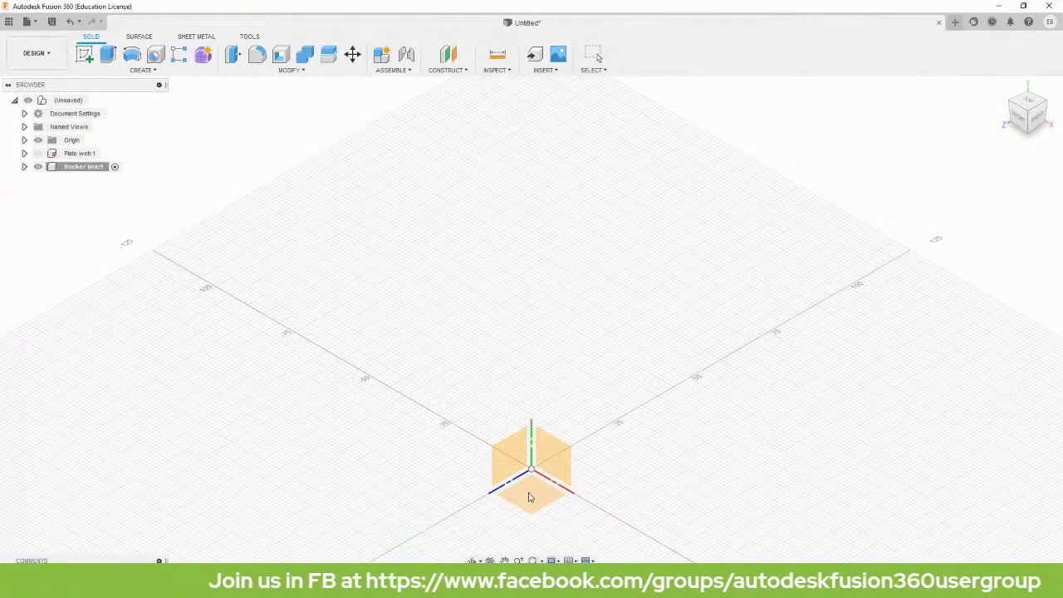
pyautogui.click(529, 496)
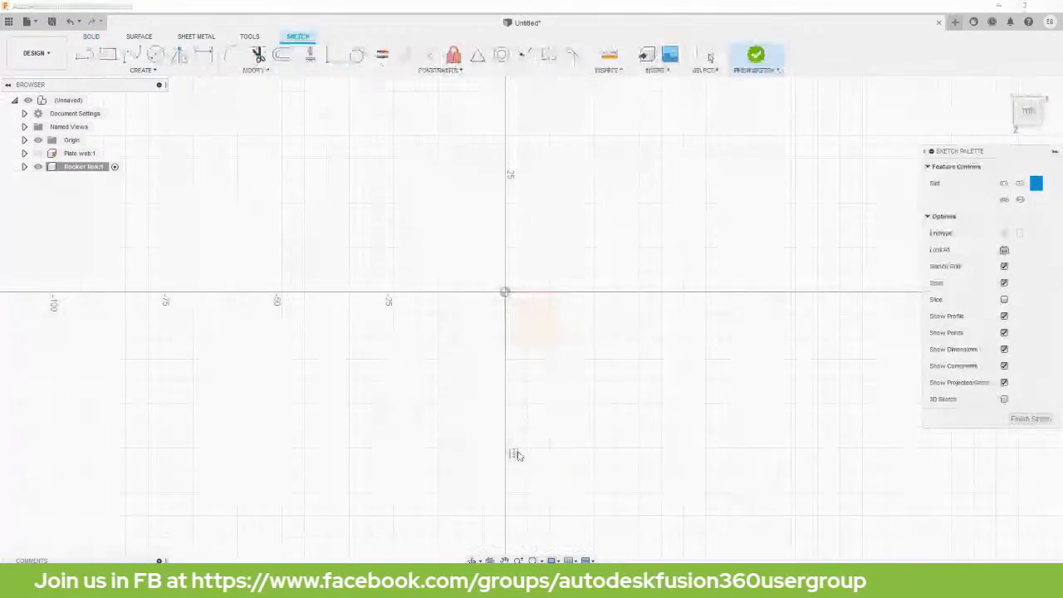
pyautogui.scroll(-2, 514, 453)
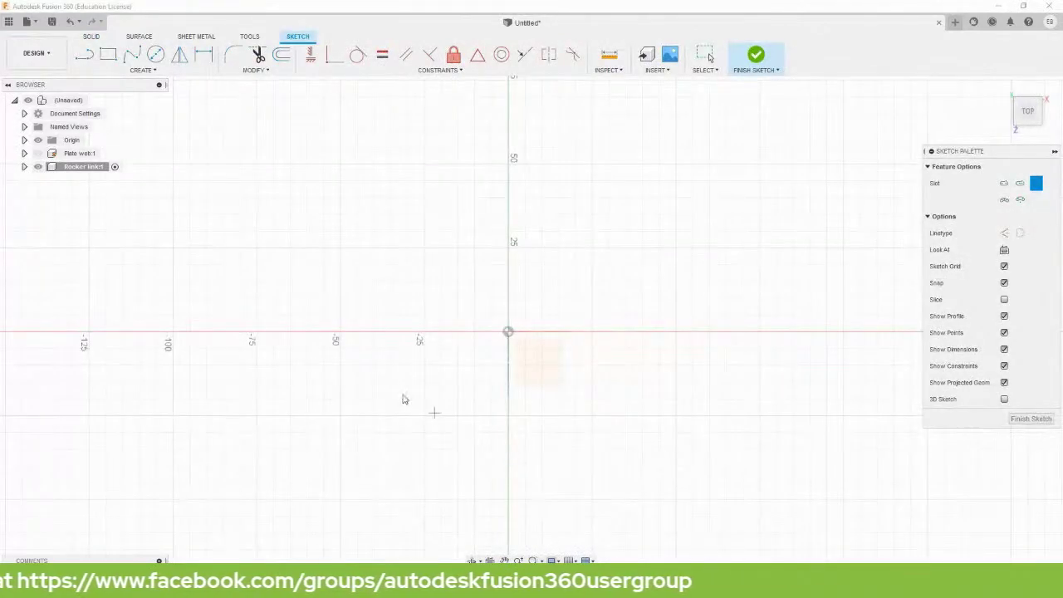
pyautogui.click(365, 305)
pyautogui.click(658, 306)
pyautogui.click(653, 344)
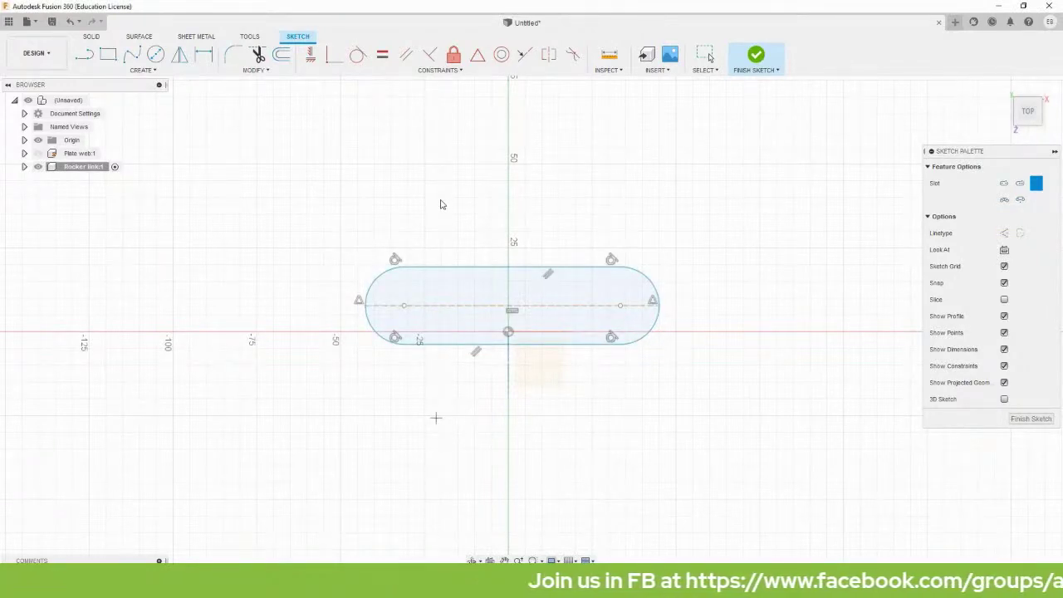
pyautogui.press('Escape')
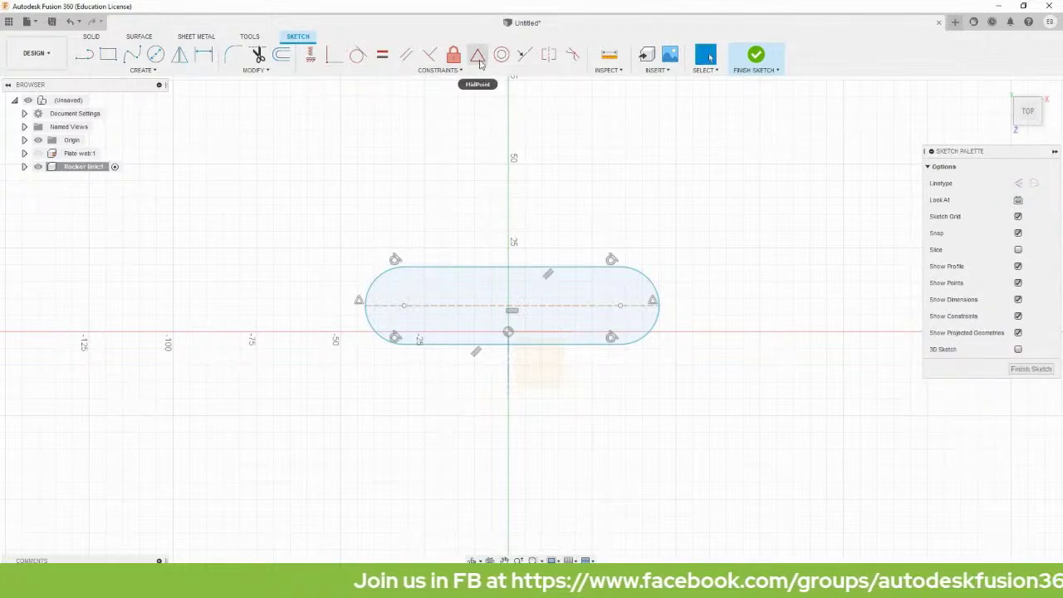
# Make the slot's centre line symmetric about the horizontal x-axis.
pyautogui.click(478, 54)
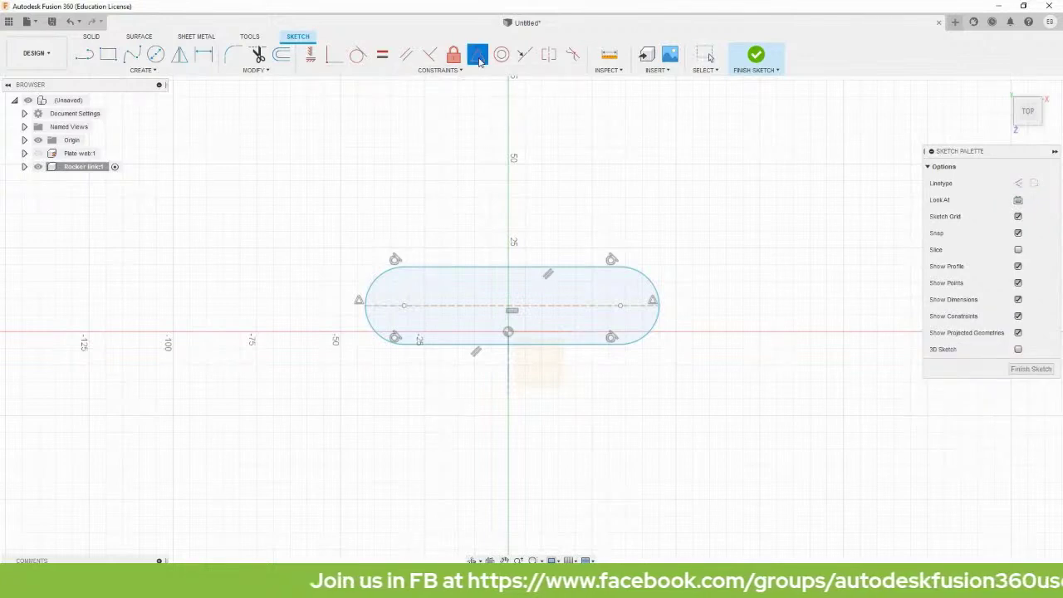
pyautogui.click(517, 309)
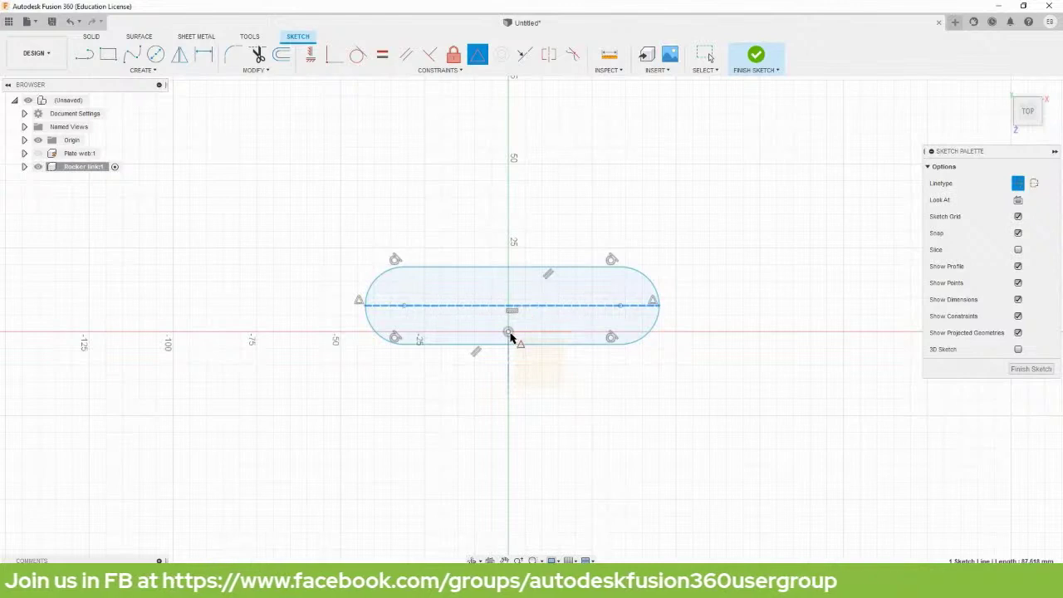
pyautogui.click(510, 336)
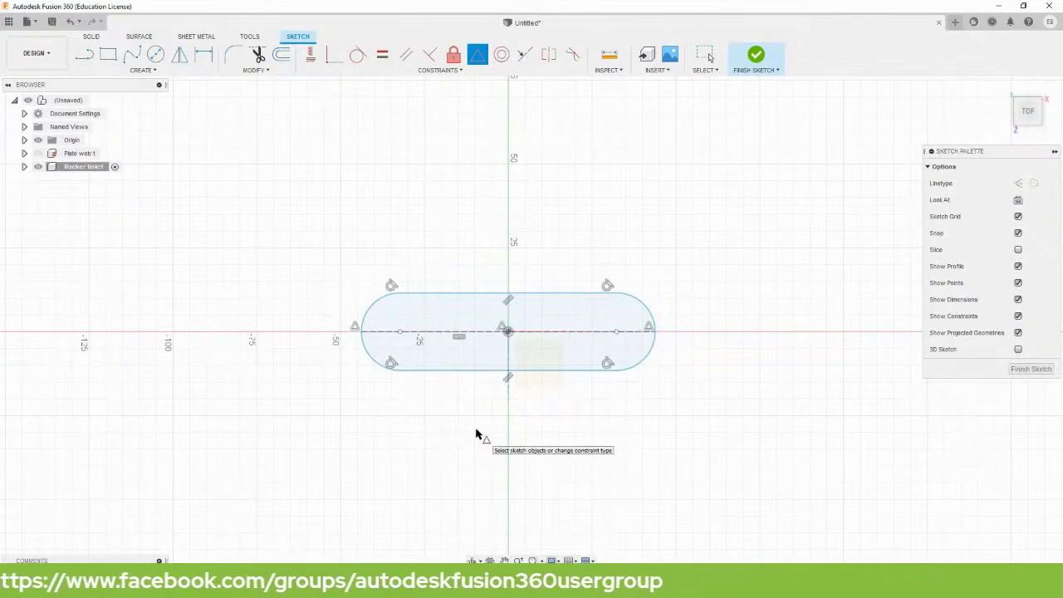
pyautogui.press('Escape')
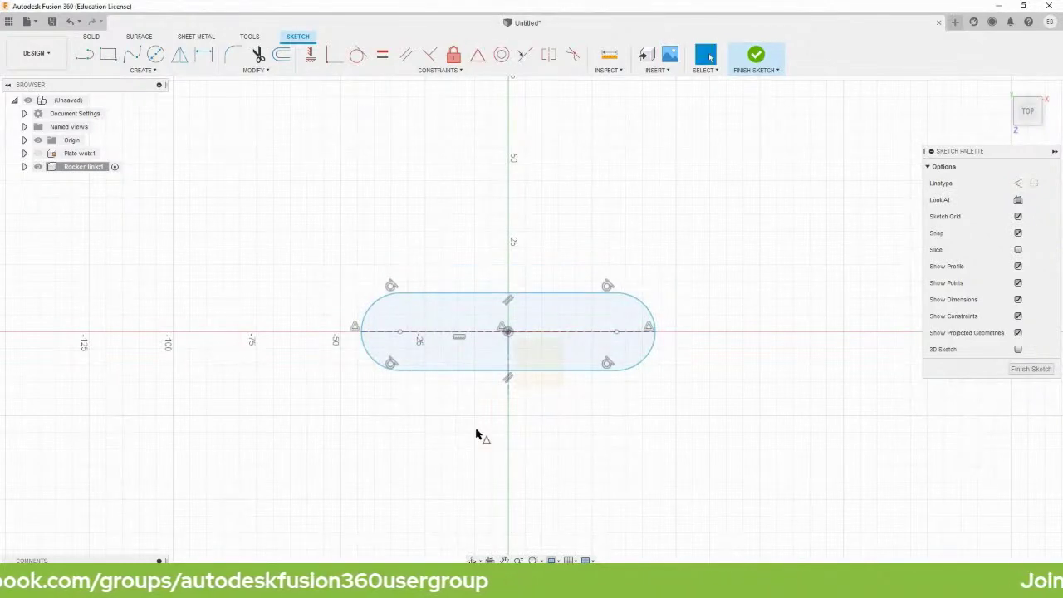
pyautogui.scroll(1, 496, 389)
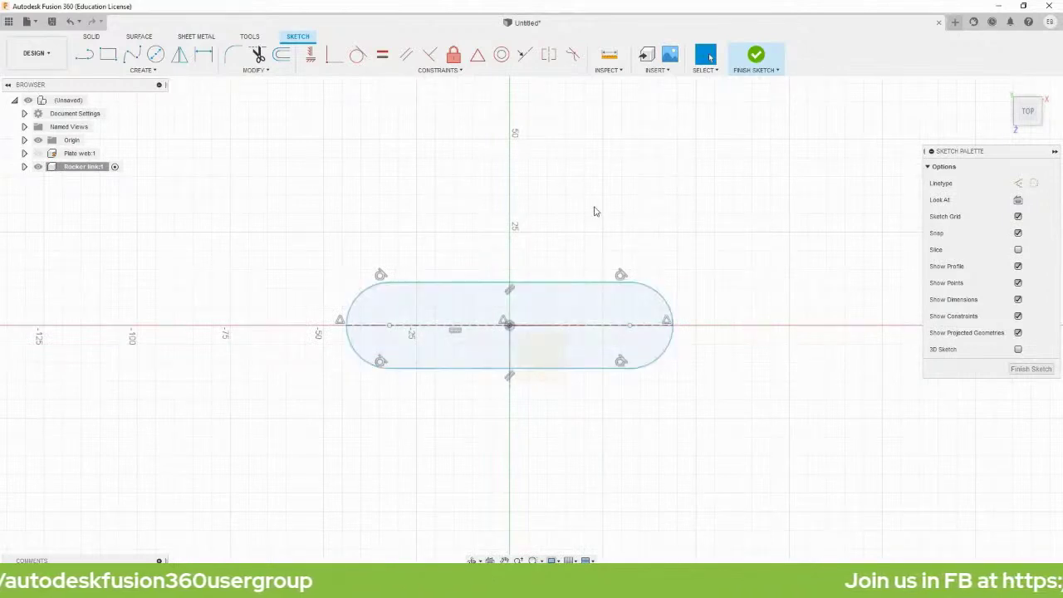
pyautogui.press('c')
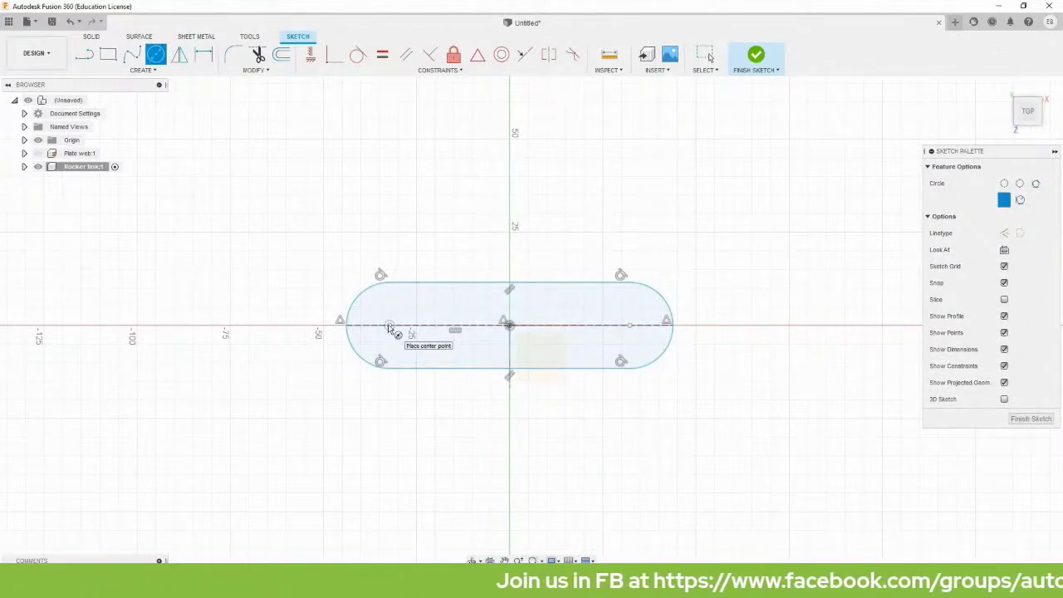
# Draw a circle centred on each rounded end of the slot.
pyautogui.click(388, 325)
pyautogui.click(400, 346)
pyautogui.click(630, 326)
pyautogui.click(641, 344)
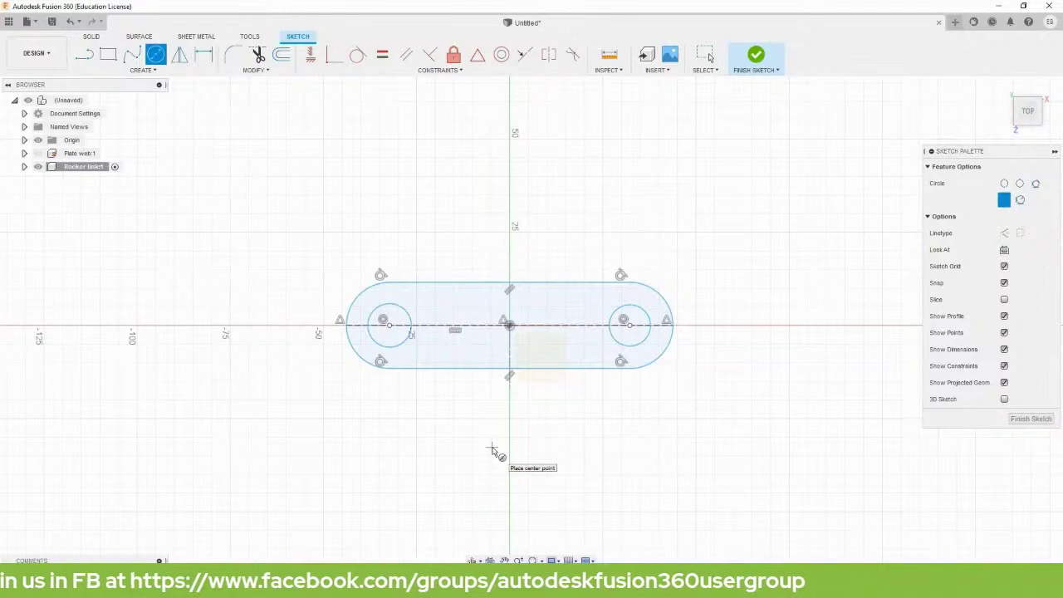
pyautogui.press('s')
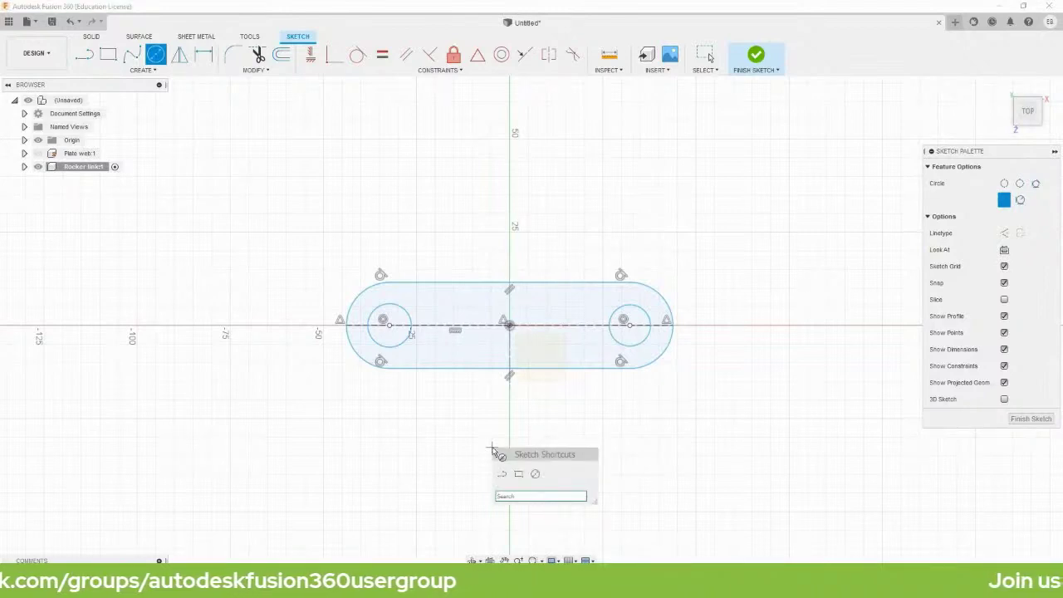
# Draw a second, smaller Overall Slot using the 'sl' search.
pyautogui.write('sl')
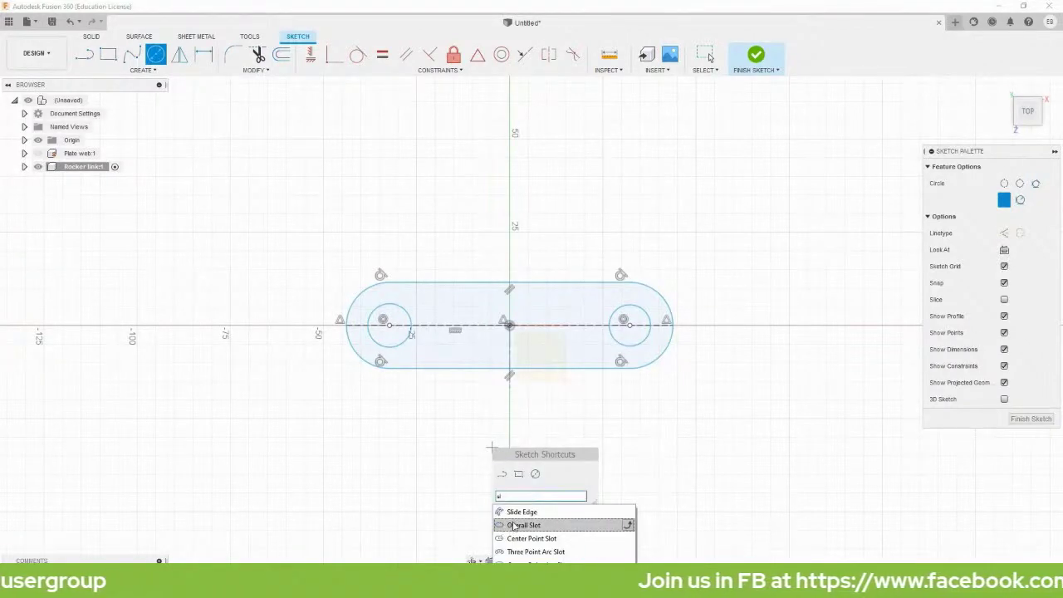
pyautogui.click(513, 526)
pyautogui.scroll(2, 489, 349)
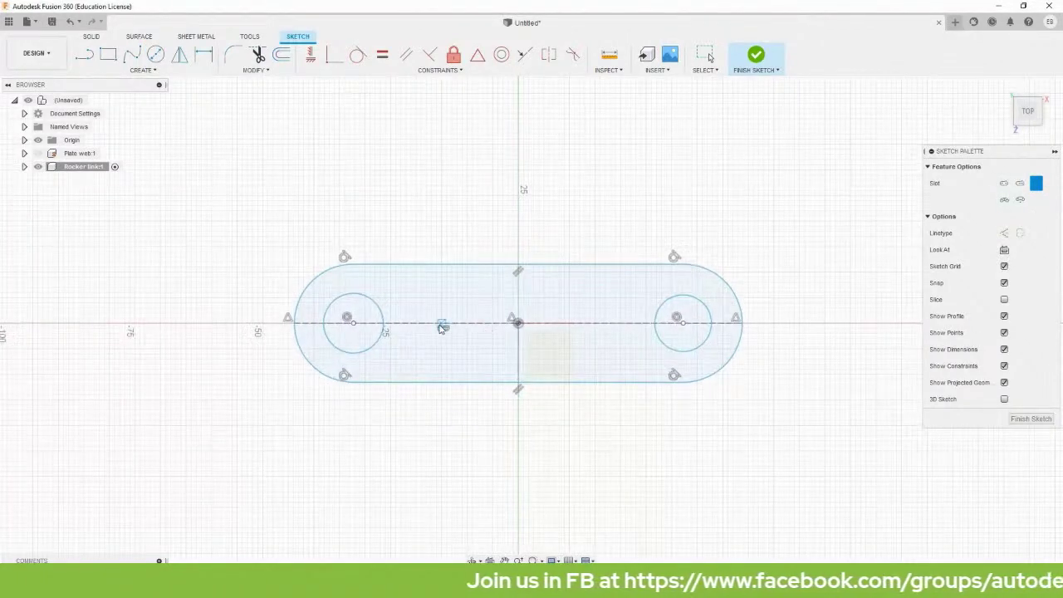
pyautogui.click(421, 170)
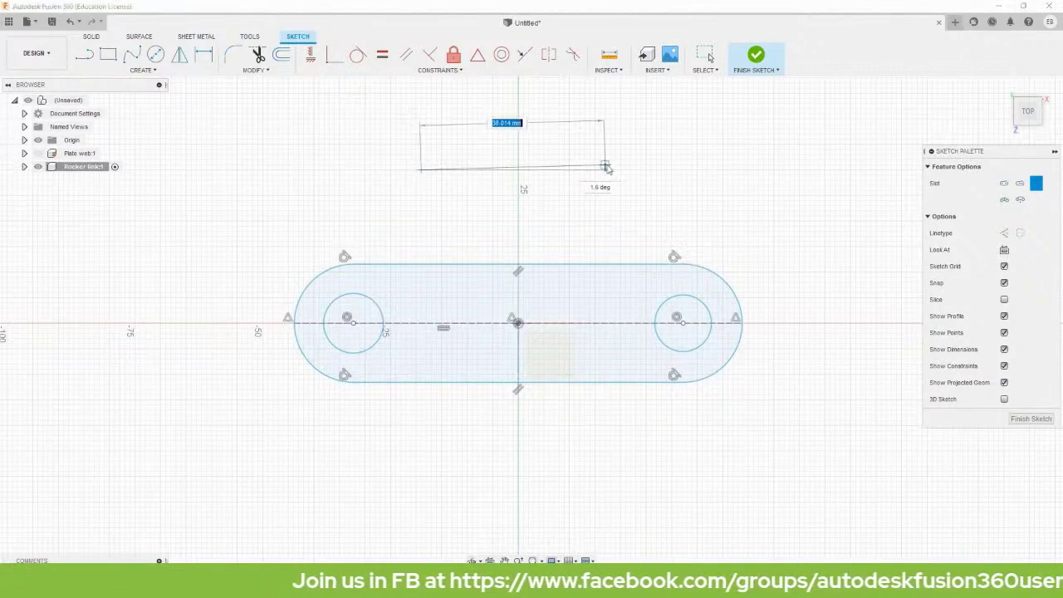
pyautogui.click(643, 172)
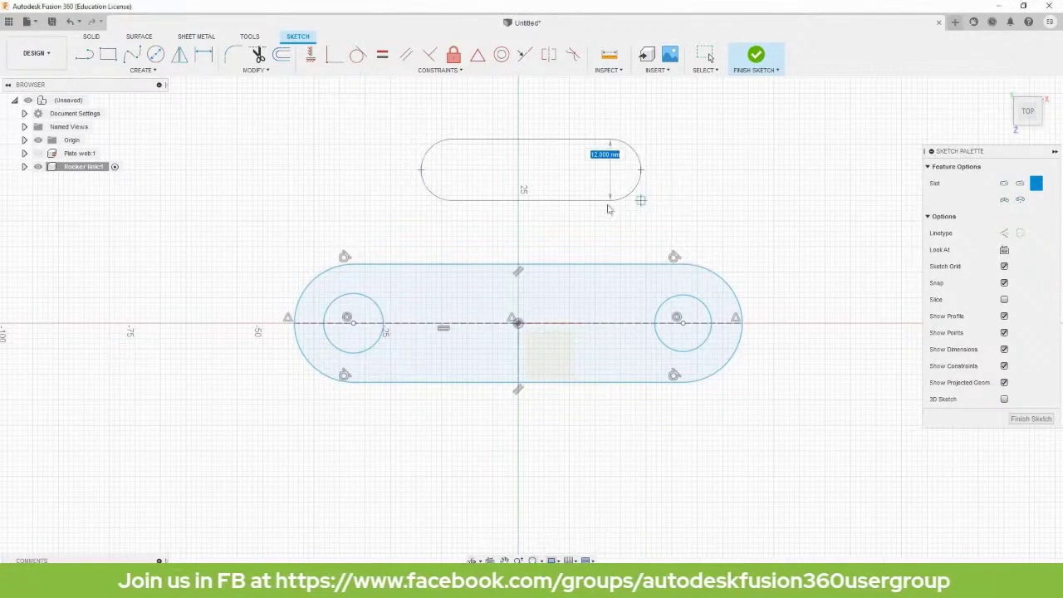
pyautogui.click(640, 199)
pyautogui.press('Escape')
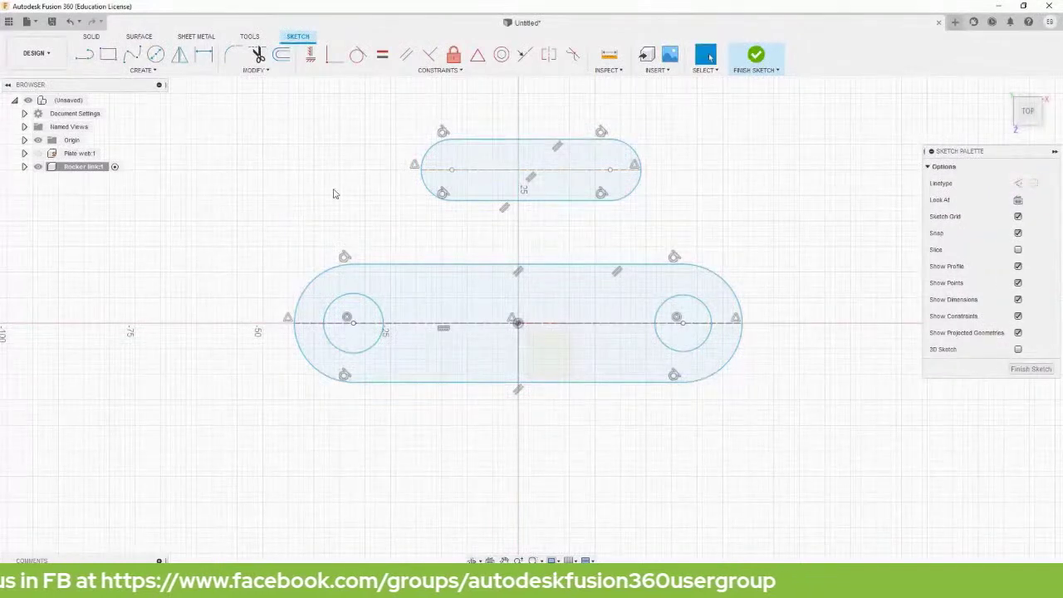
# Centre the small slot inside the large slot with a Symmetry constraint.
pyautogui.click(478, 60)
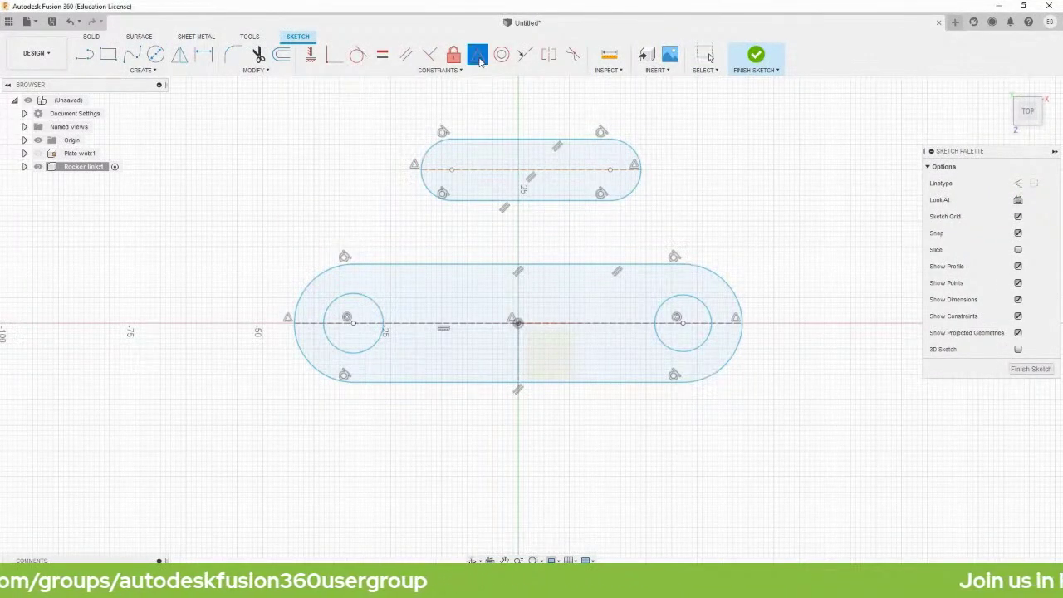
pyautogui.click(551, 171)
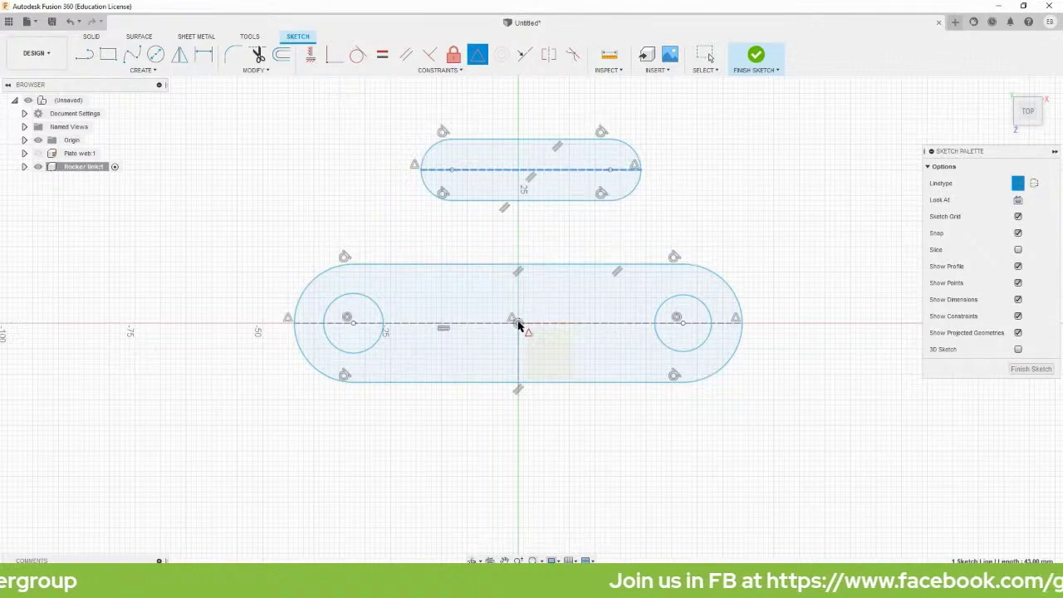
pyautogui.click(517, 323)
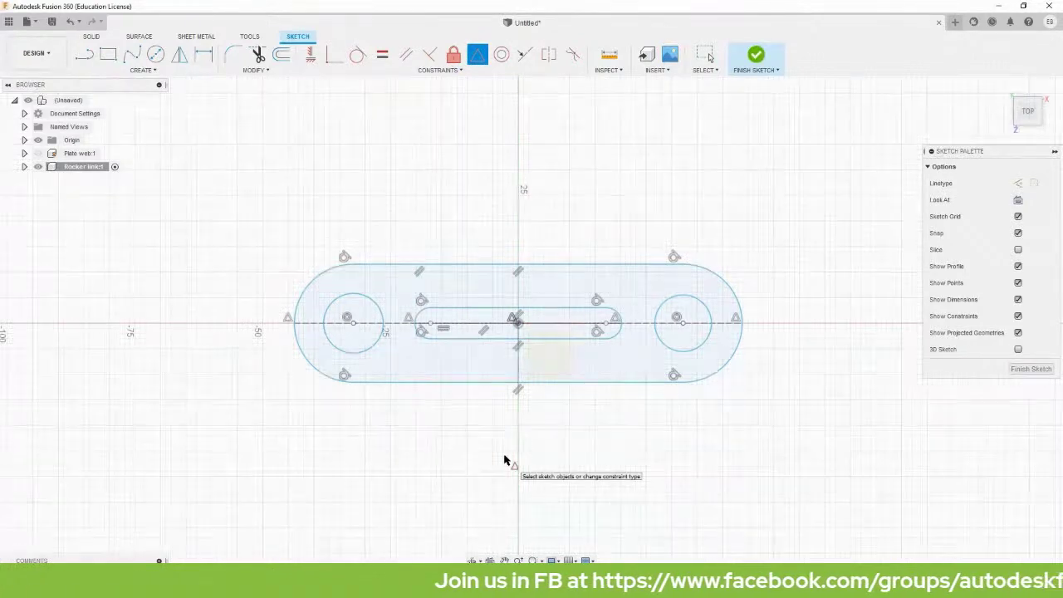
pyautogui.press('d')
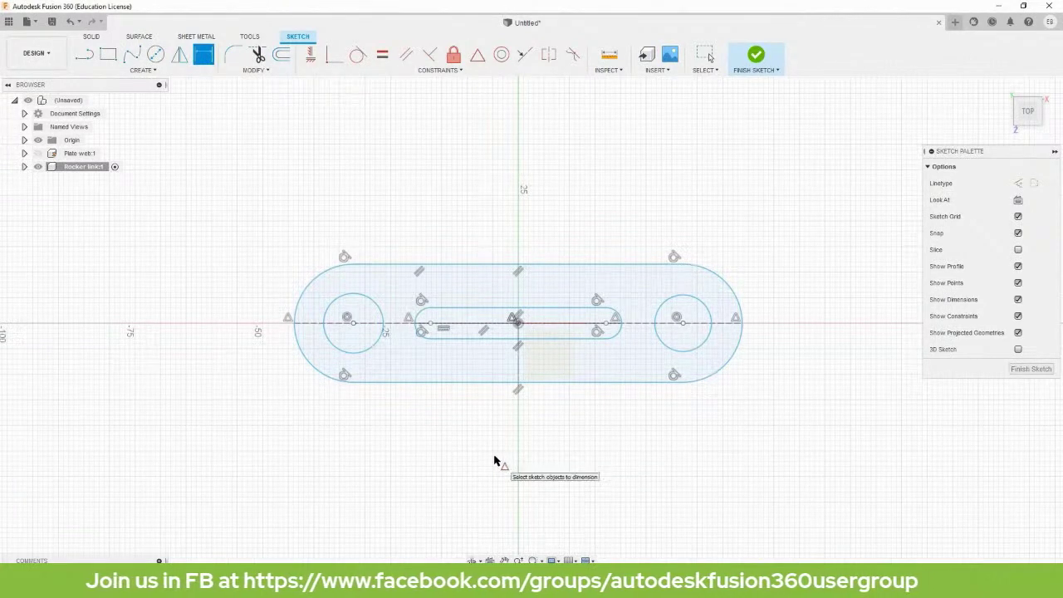
# Dimension the hole centres 100 apart and the rounded ends to R10.
pyautogui.click(352, 323)
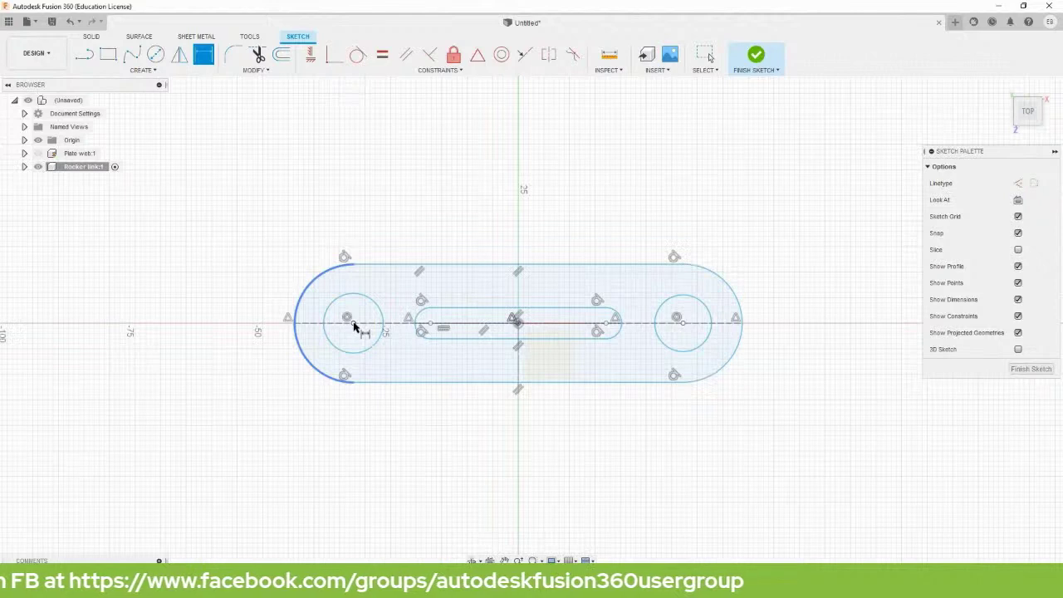
pyautogui.click(681, 323)
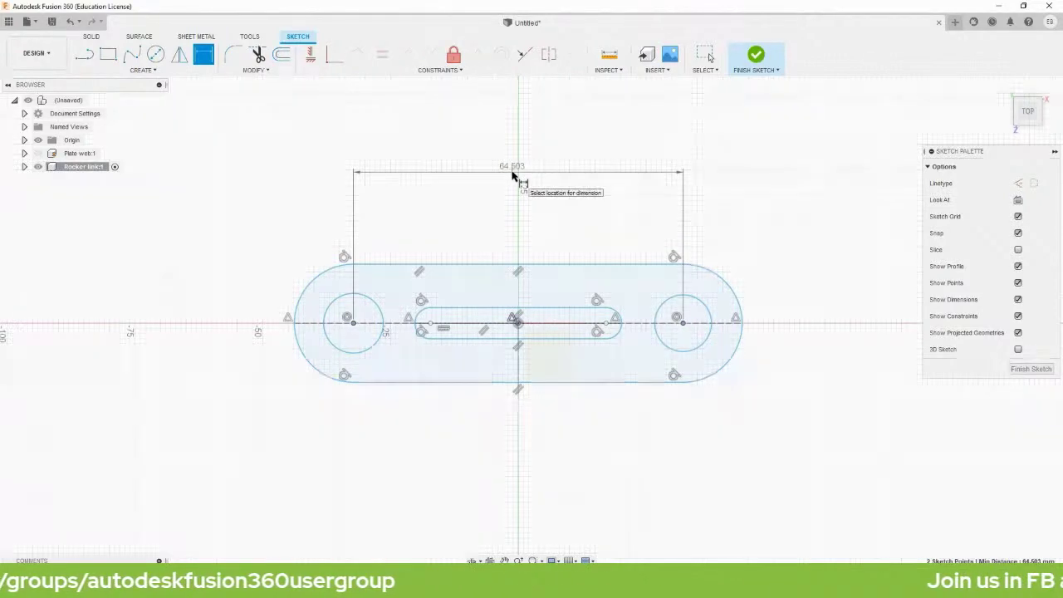
pyautogui.click(512, 177)
pyautogui.press('BackSpace')
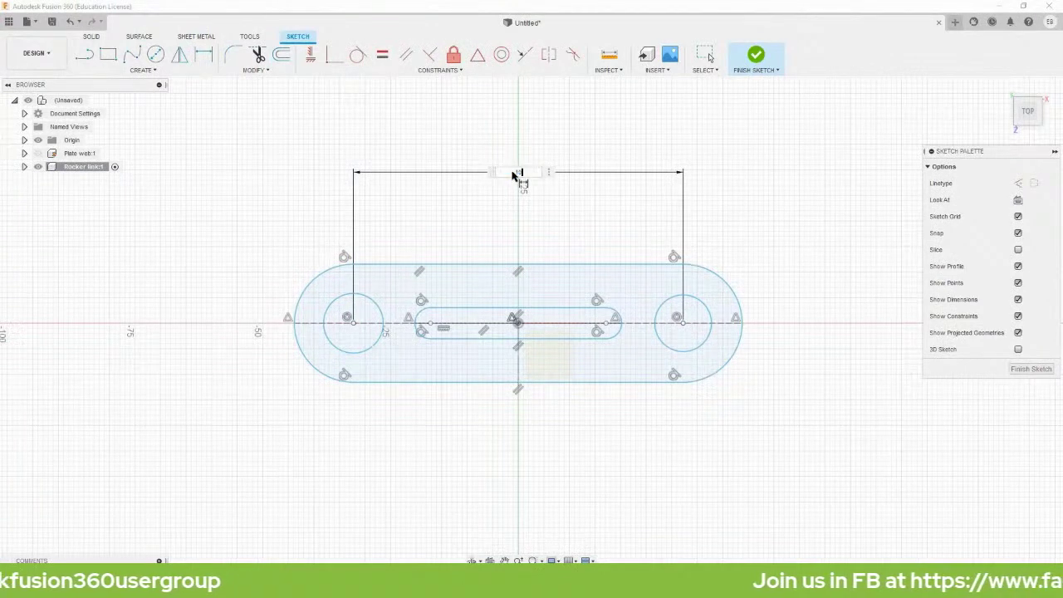
pyautogui.press('Return')
pyautogui.scroll(2, 506, 197)
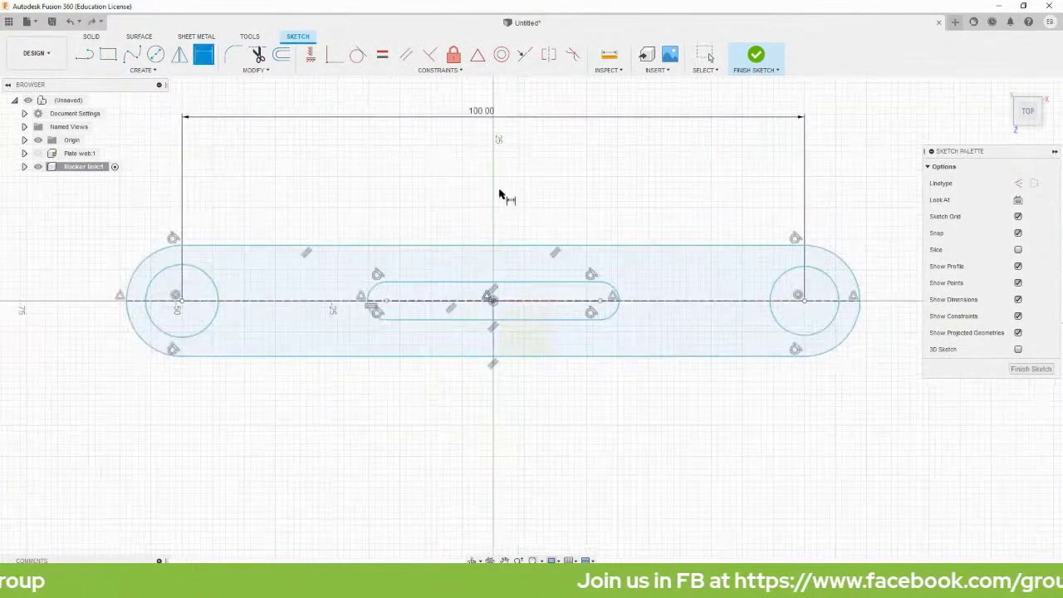
pyautogui.click(143, 264)
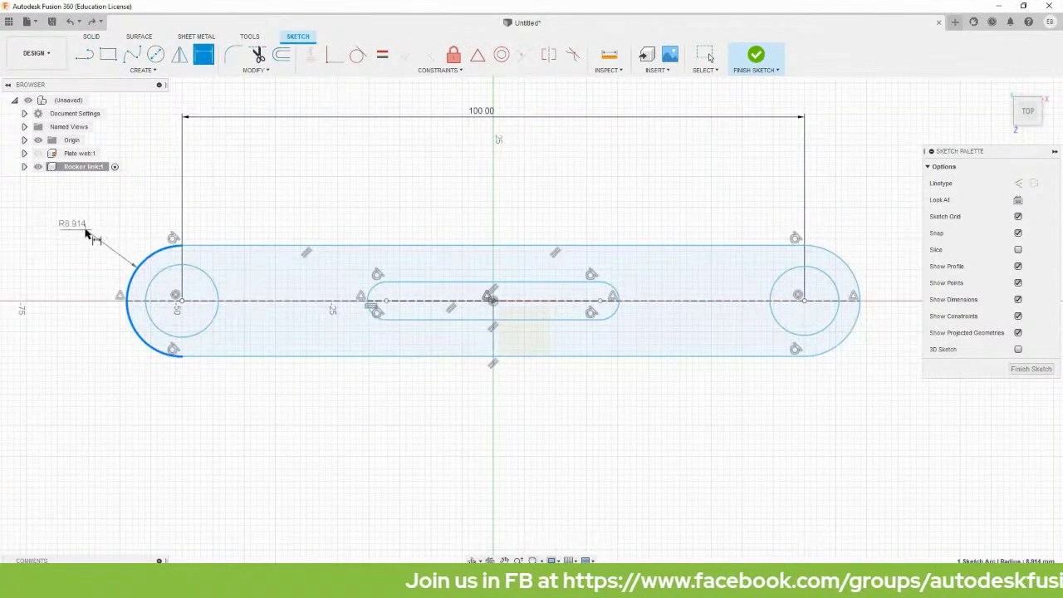
pyautogui.click(86, 234)
pyautogui.write('10')
pyautogui.press('Return')
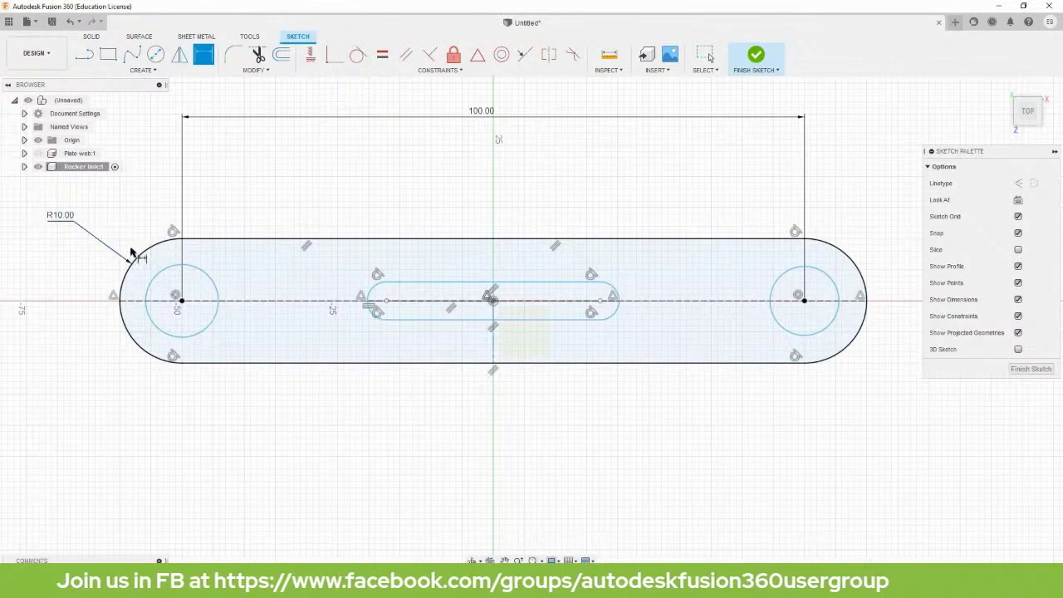
# Dimension the left hole to Ø10 and set the inner slot's width.
pyautogui.click(148, 312)
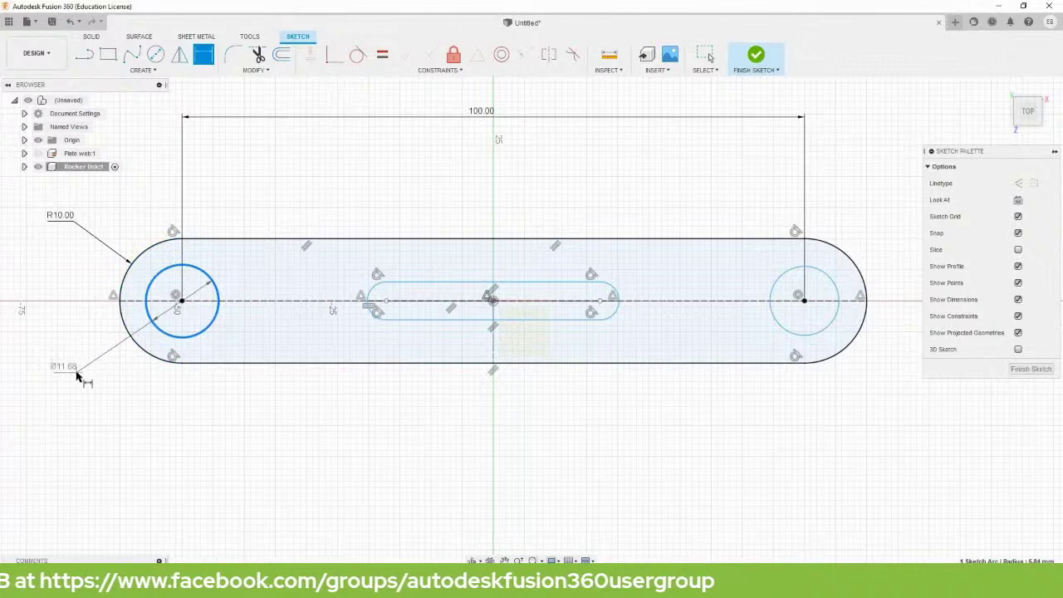
pyautogui.click(77, 376)
pyautogui.write('10')
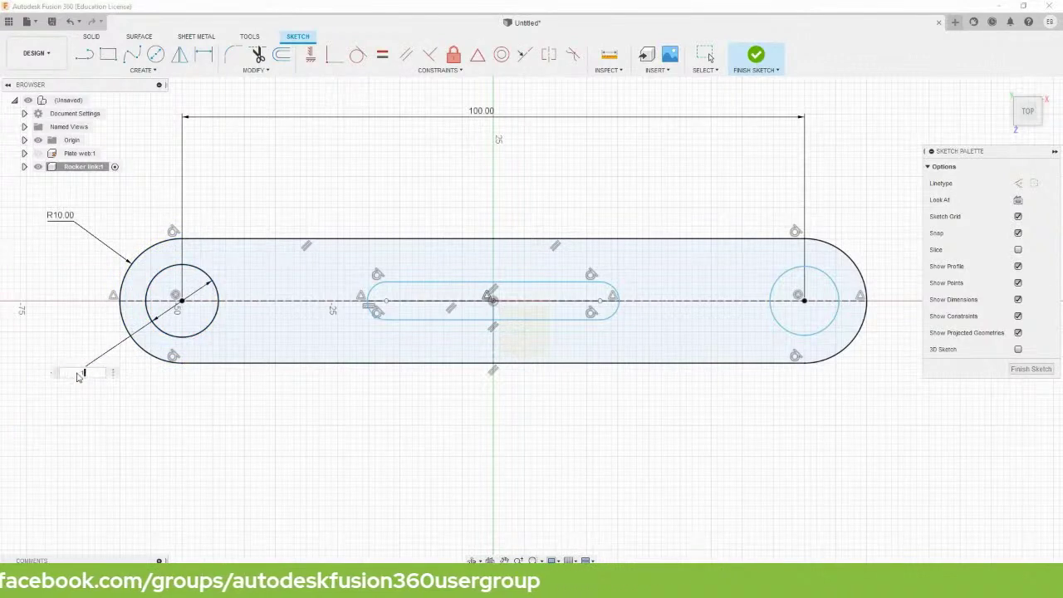
pyautogui.press('Return')
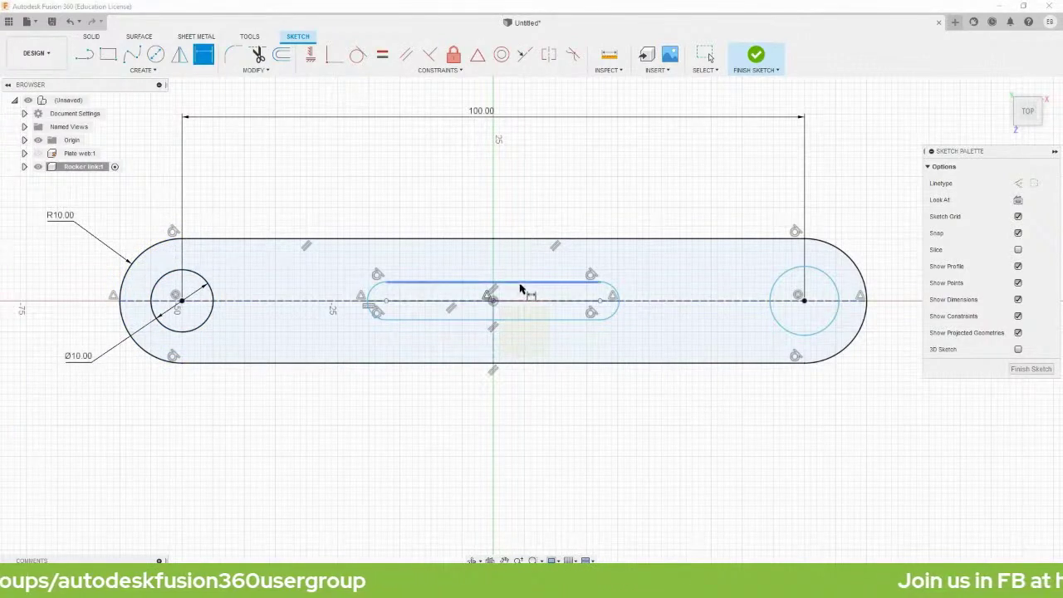
pyautogui.click(519, 283)
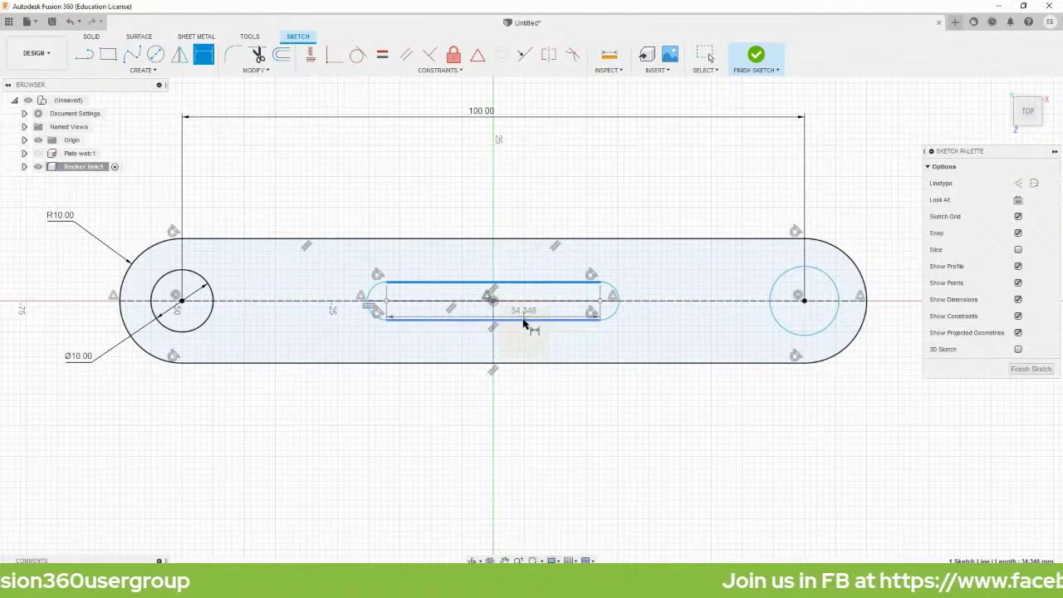
pyautogui.click(524, 317)
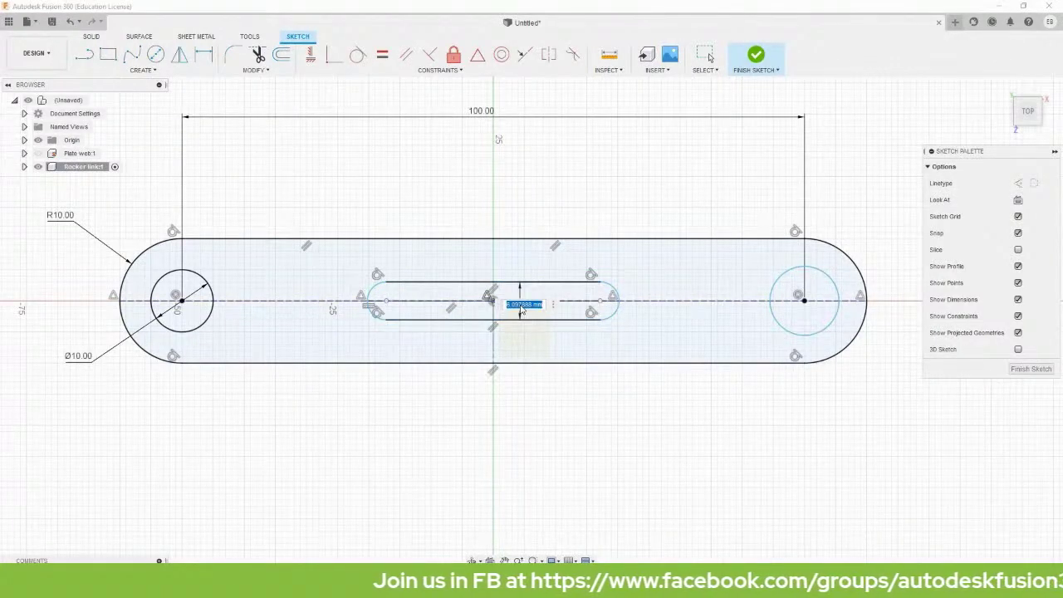
pyautogui.write('6')
pyautogui.press('Return')
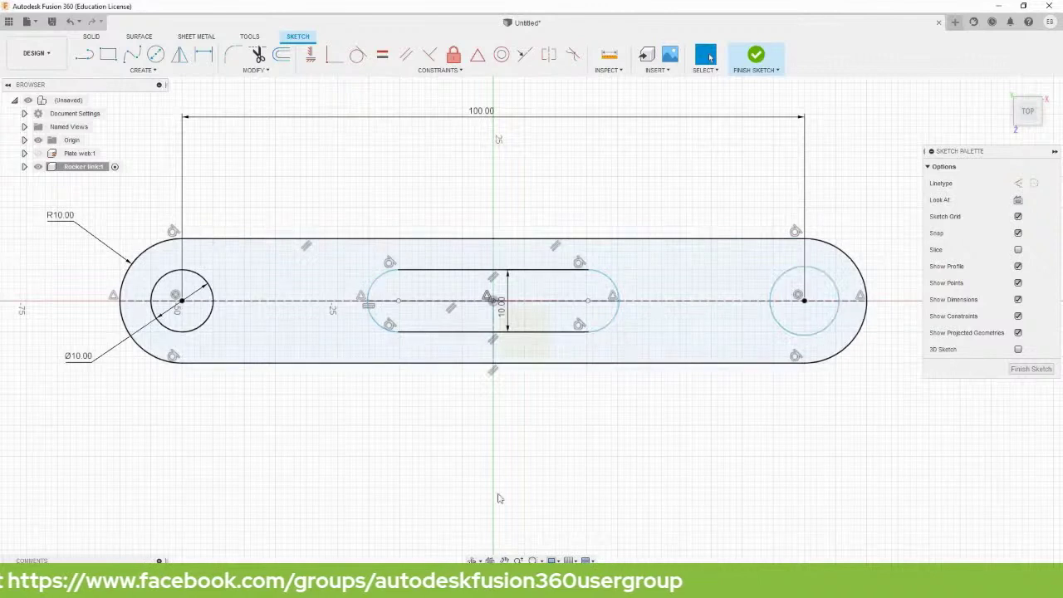
pyautogui.press('d')
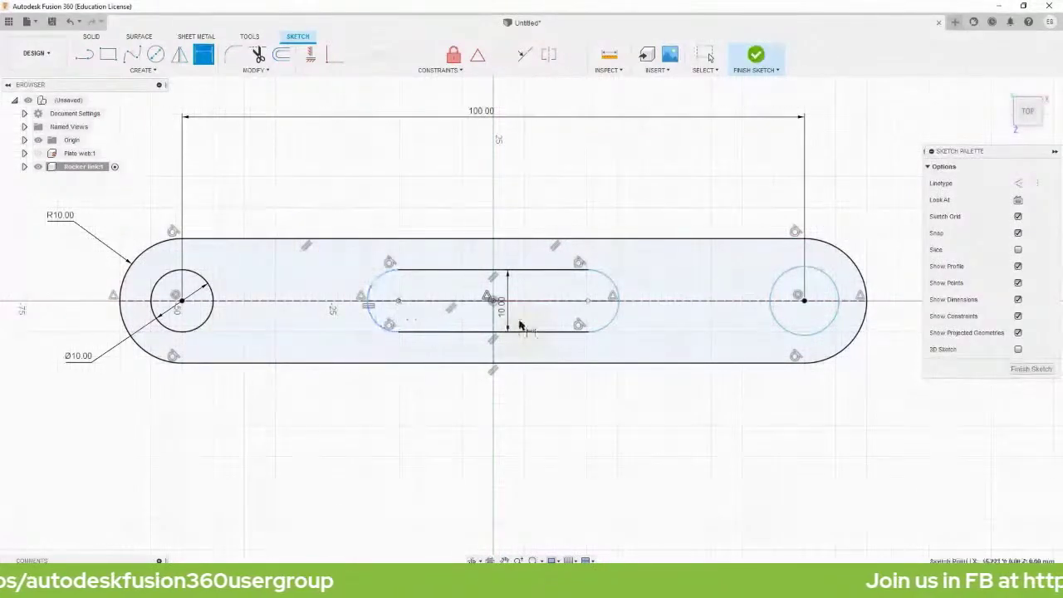
# Dimension the inner slot's centre line to 70.
pyautogui.click(591, 302)
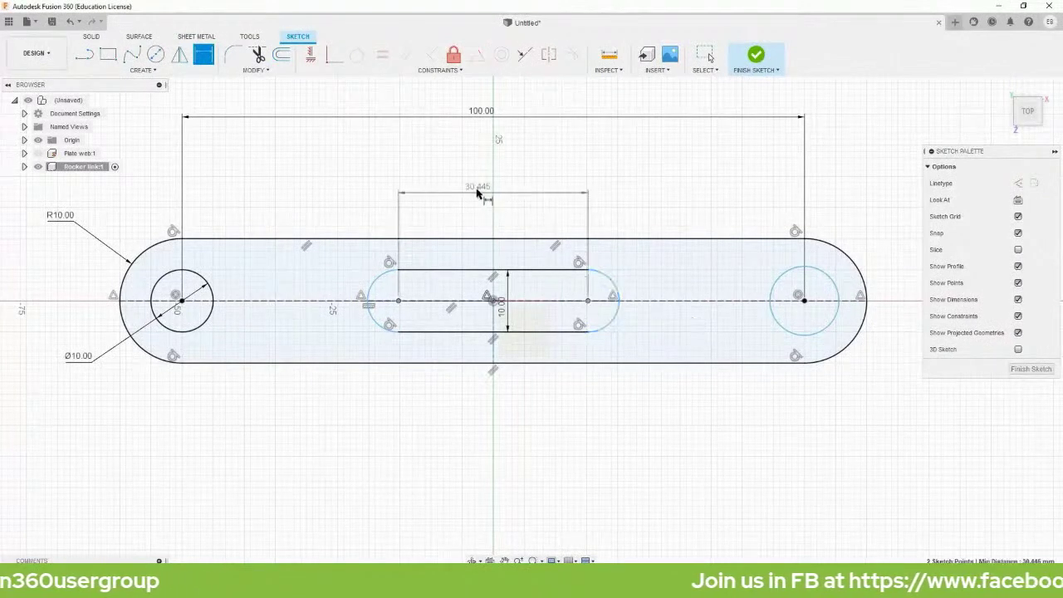
pyautogui.click(488, 180)
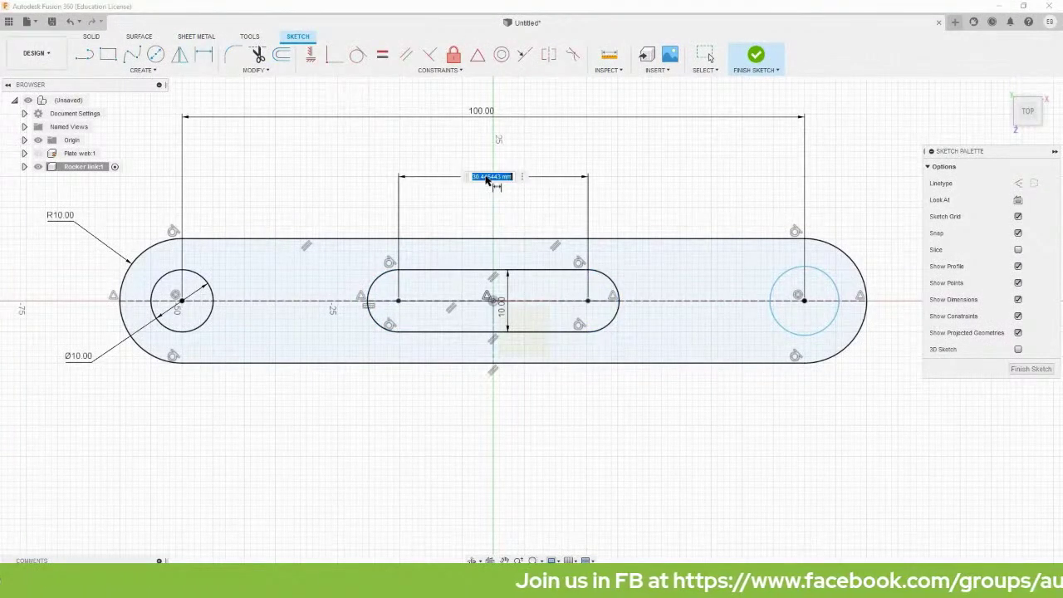
pyautogui.press('BackSpace')
pyautogui.write('70')
pyautogui.press('Return')
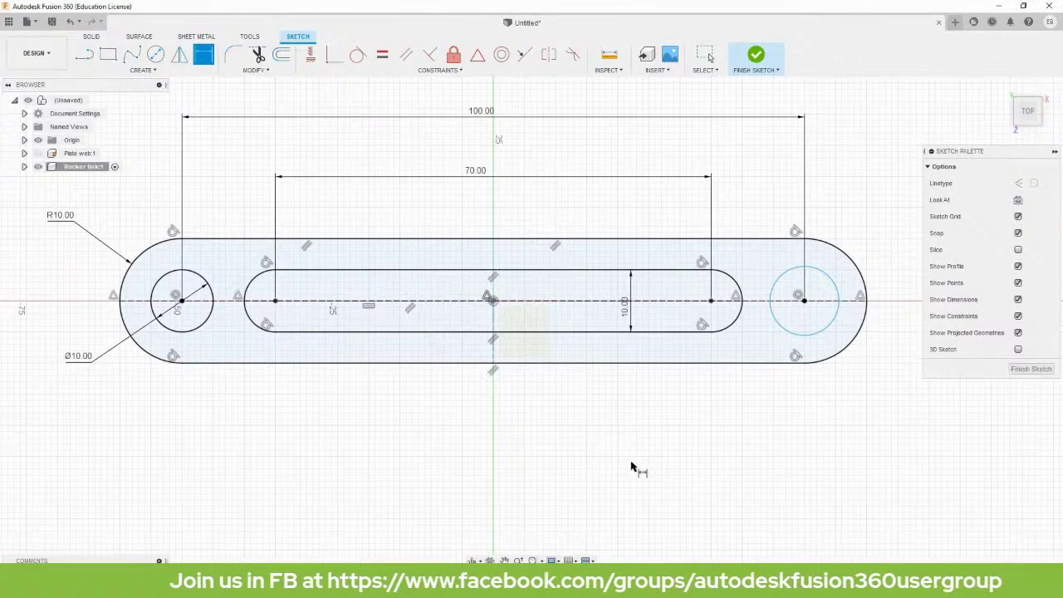
pyautogui.press('Escape')
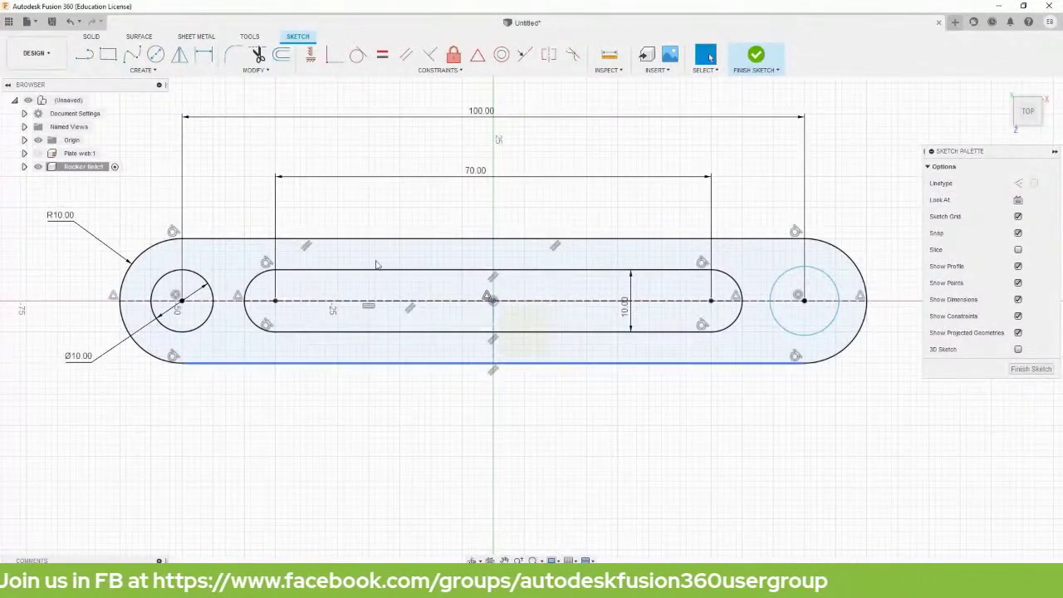
# Make both end holes equal in size and finish the sketch.
pyautogui.click(384, 57)
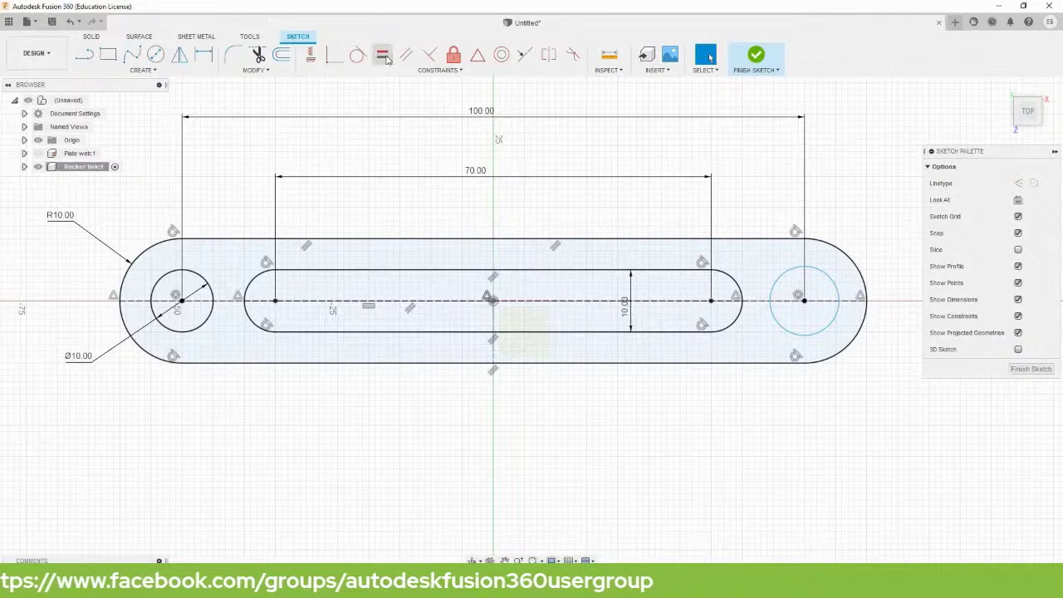
pyautogui.click(203, 279)
pyautogui.click(834, 284)
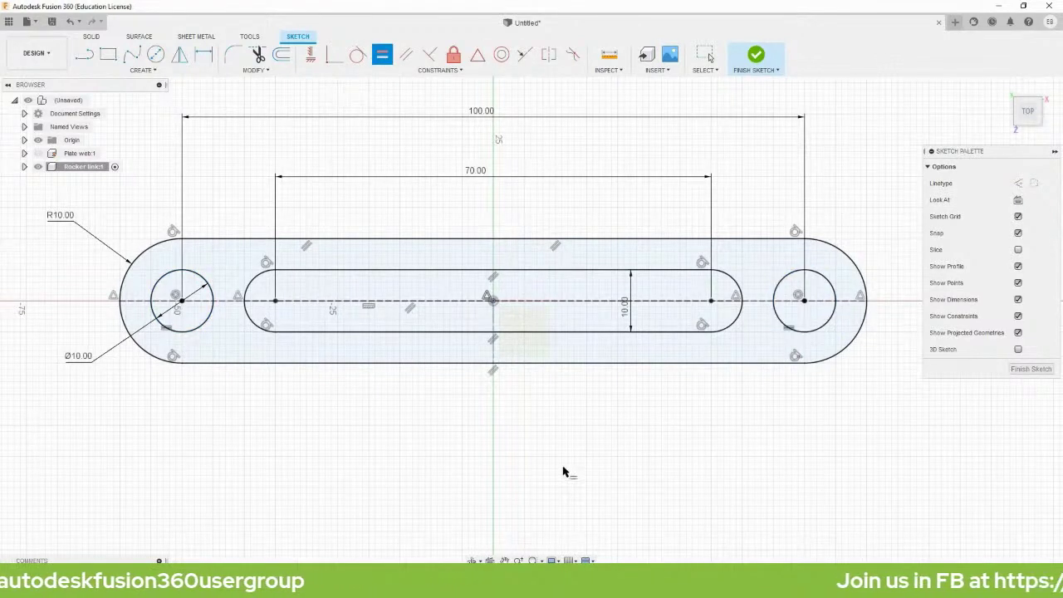
pyautogui.press('Escape')
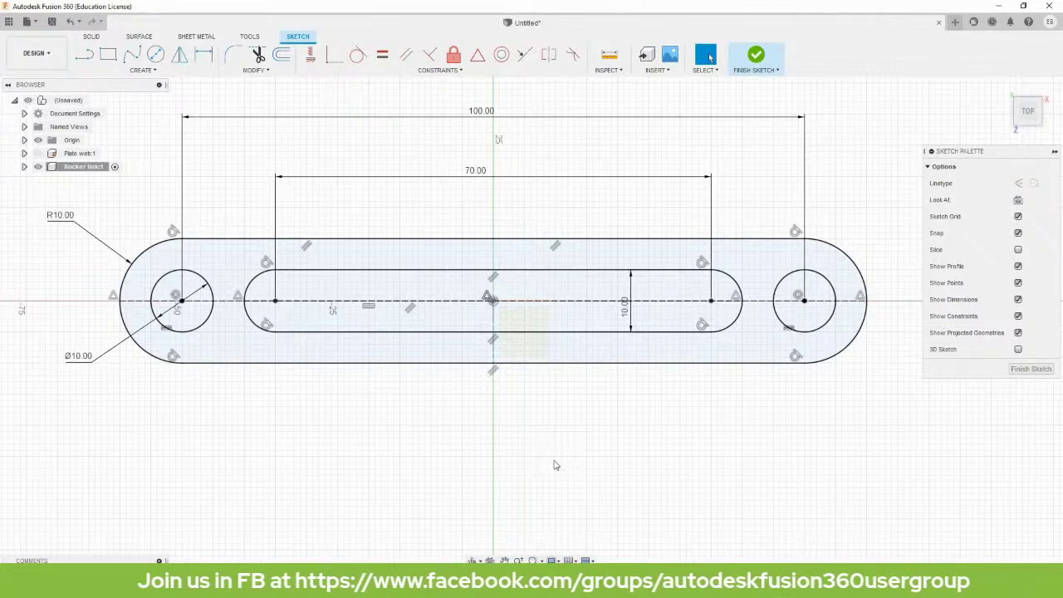
pyautogui.press('e')
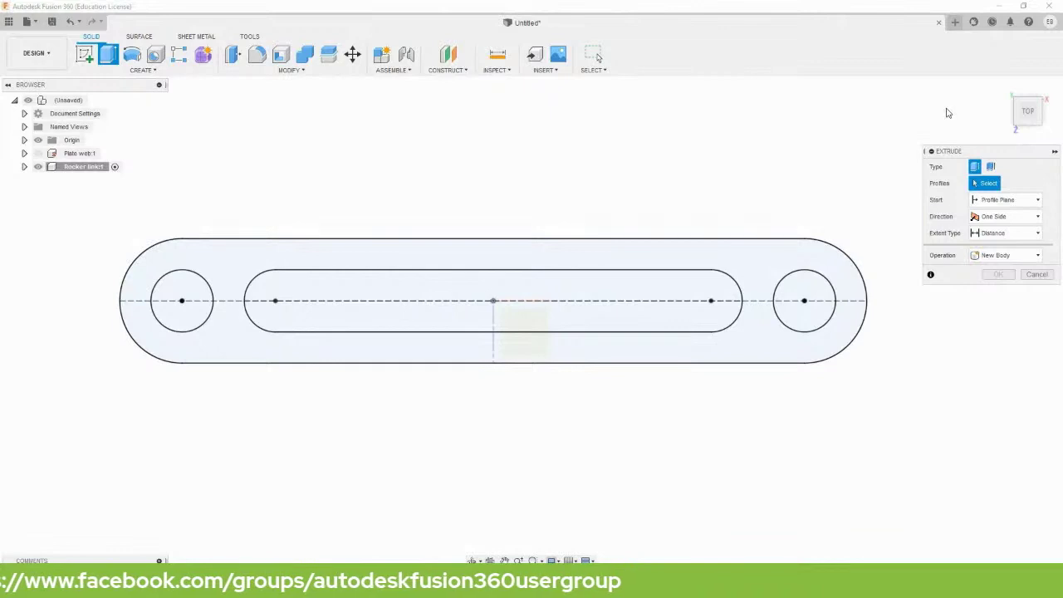
# Extrude the link outline symmetrically, 5 mm whole length, into a solid plate.
pyautogui.click(1002, 89)
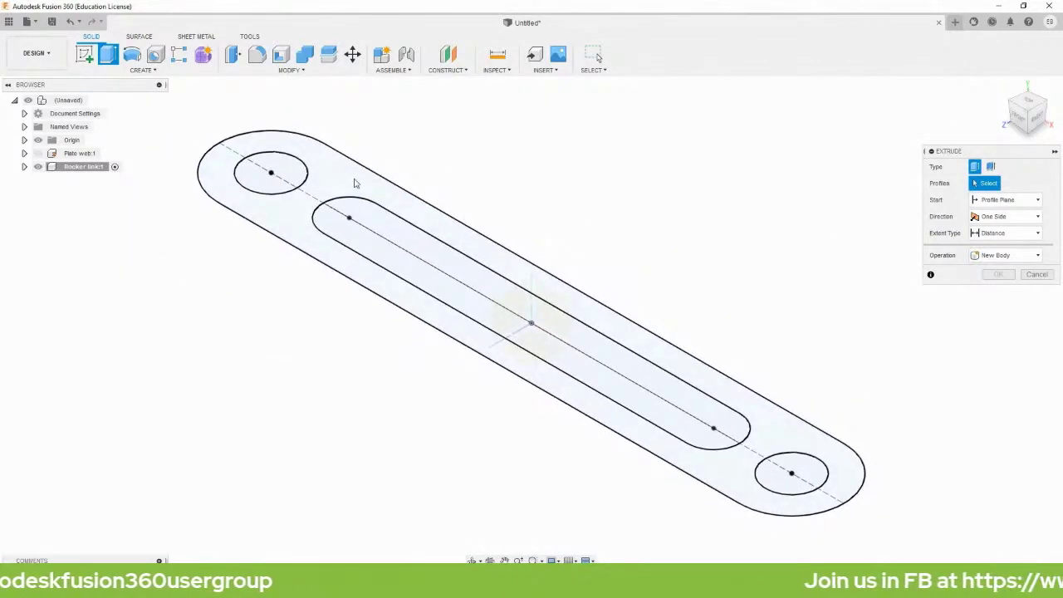
pyautogui.click(370, 183)
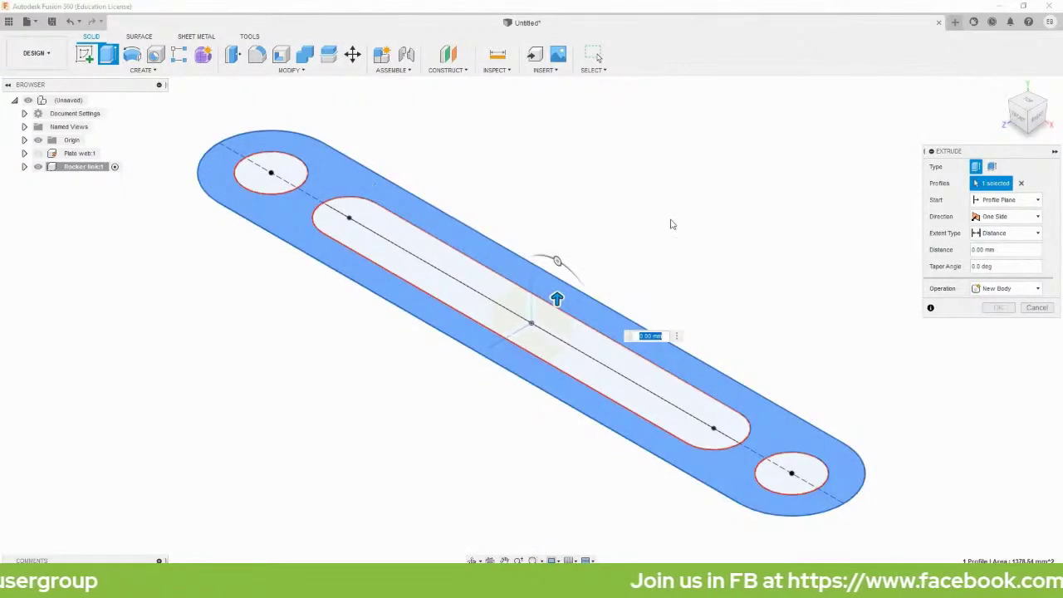
pyautogui.click(1002, 218)
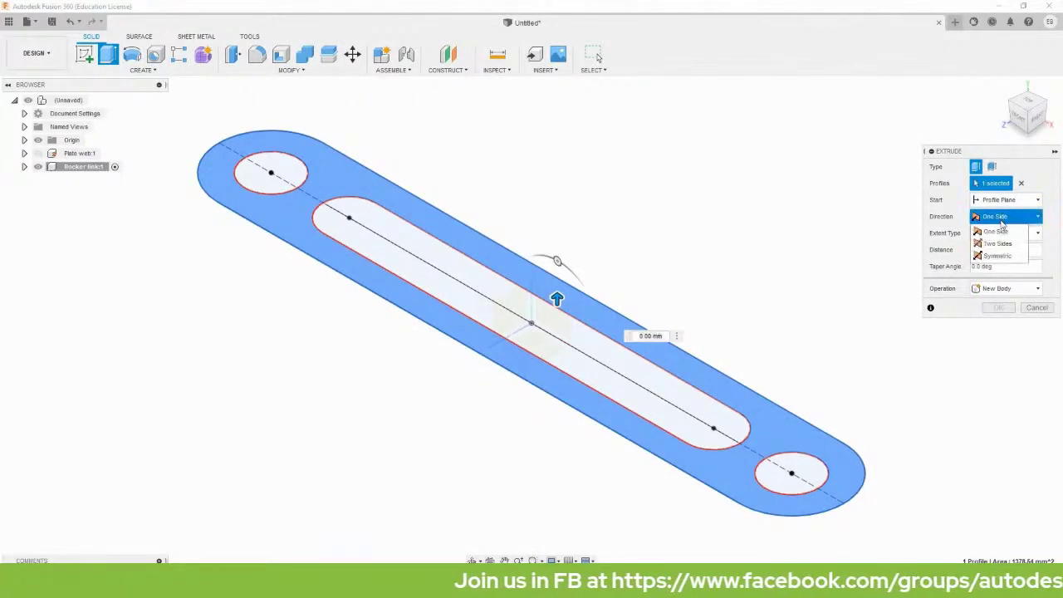
pyautogui.click(996, 250)
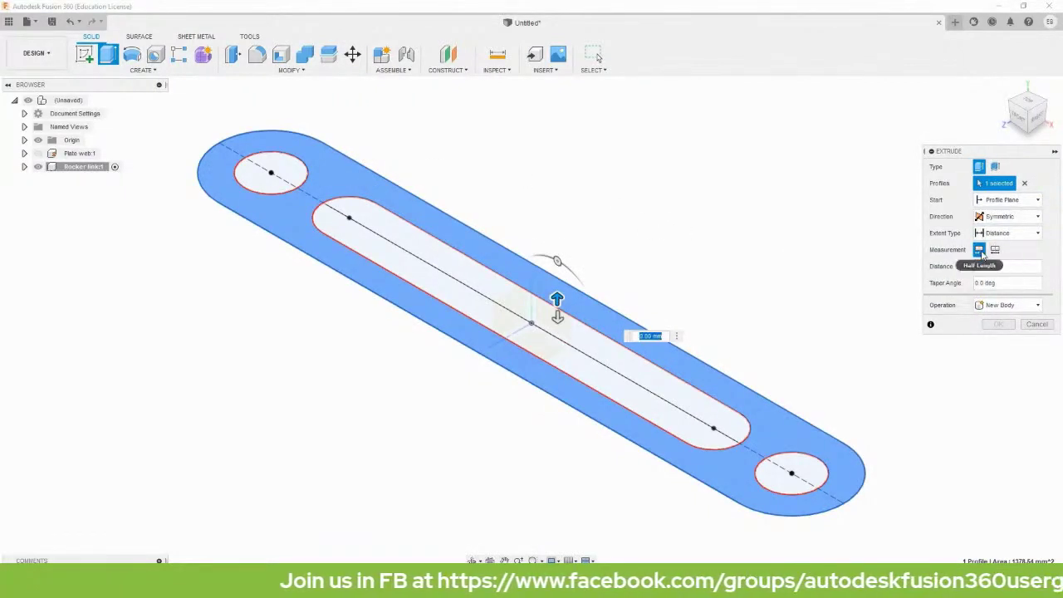
pyautogui.click(997, 252)
pyautogui.click(996, 267)
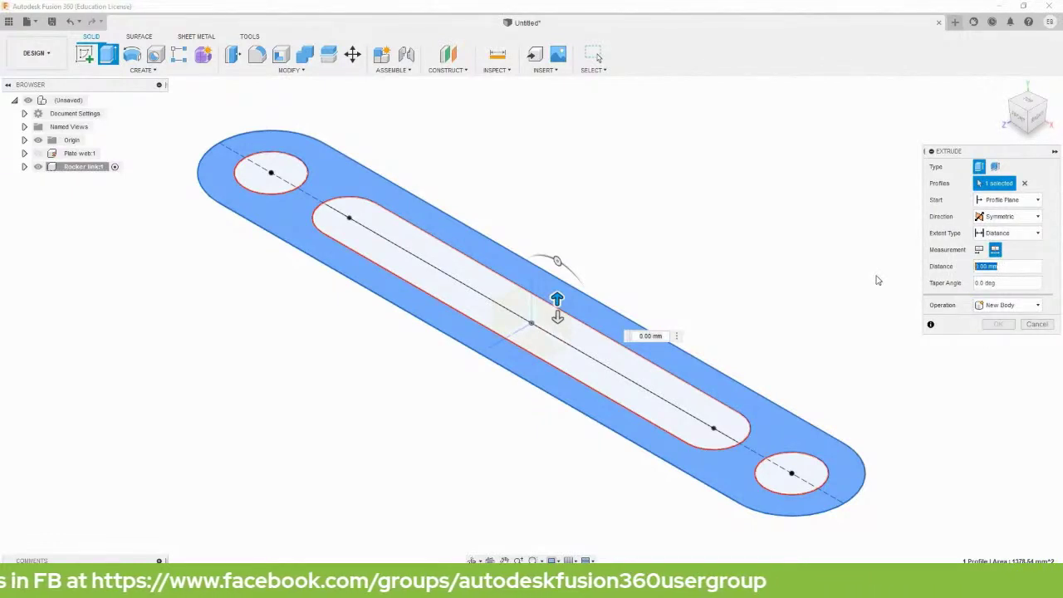
pyautogui.write('5')
pyautogui.press('Return')
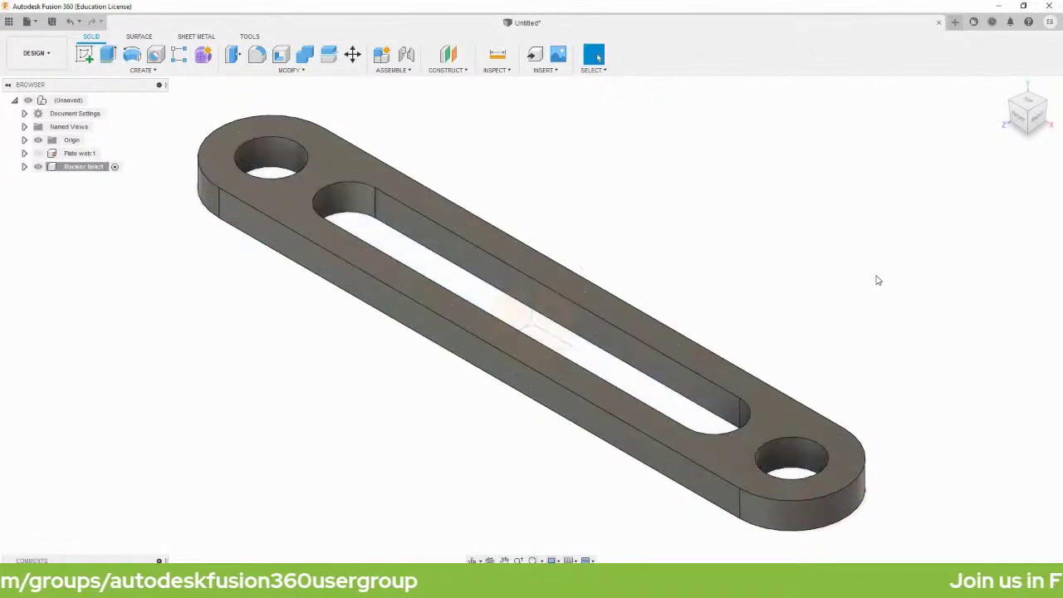
pyautogui.scroll(-2, 802, 290)
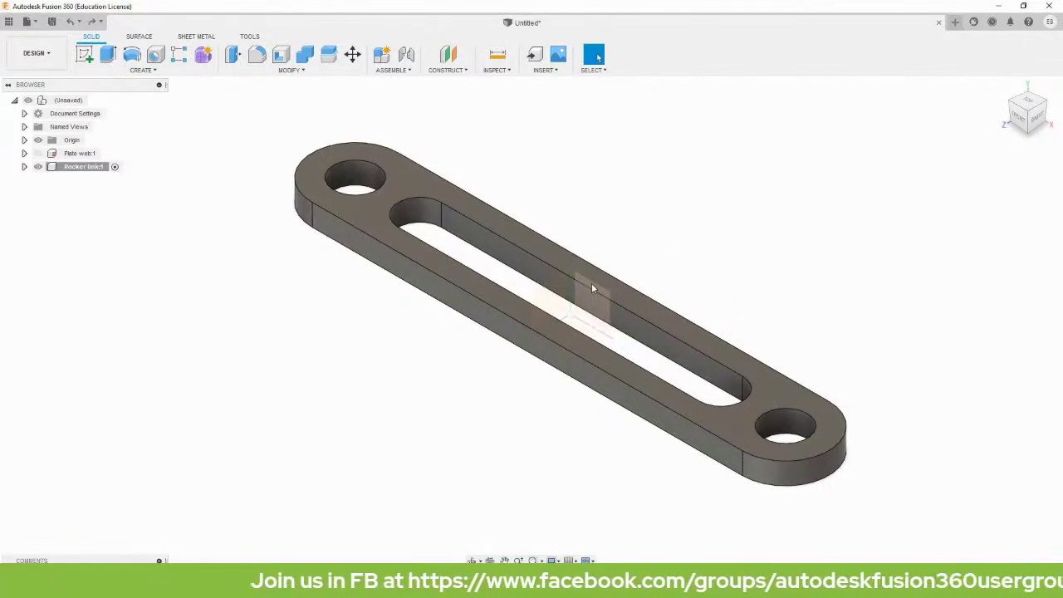
# Hide Rocker link and create a new root-level component named Centerlink.
pyautogui.click(94, 101)
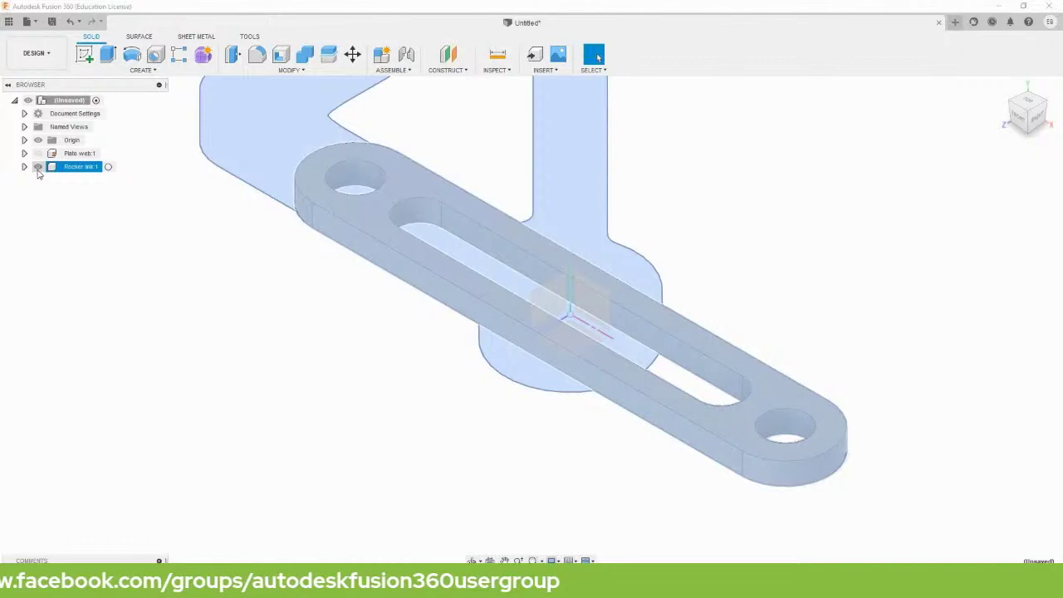
pyautogui.click(38, 167)
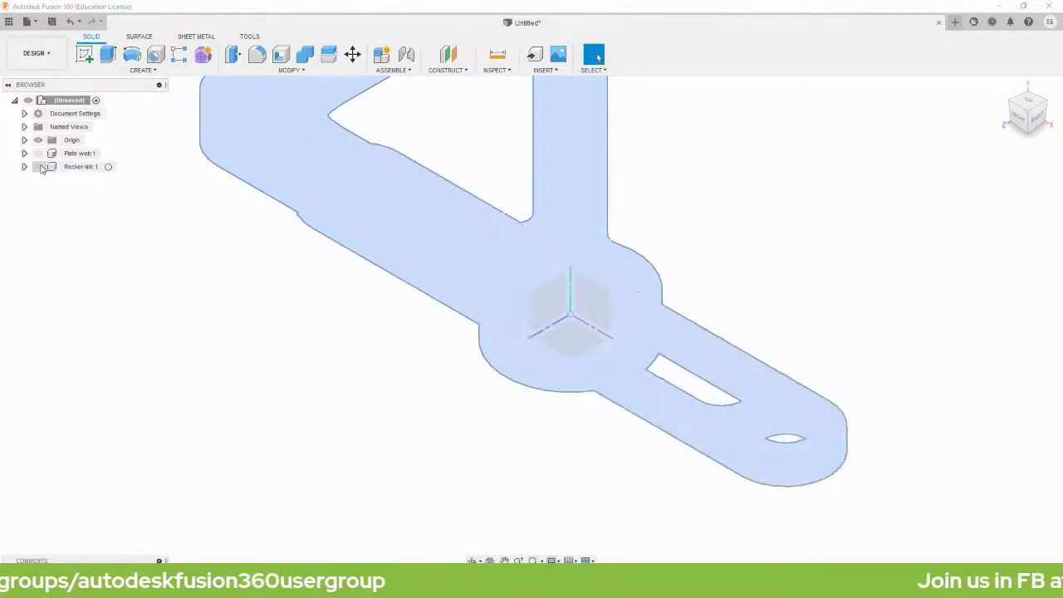
pyautogui.rightClick(56, 103)
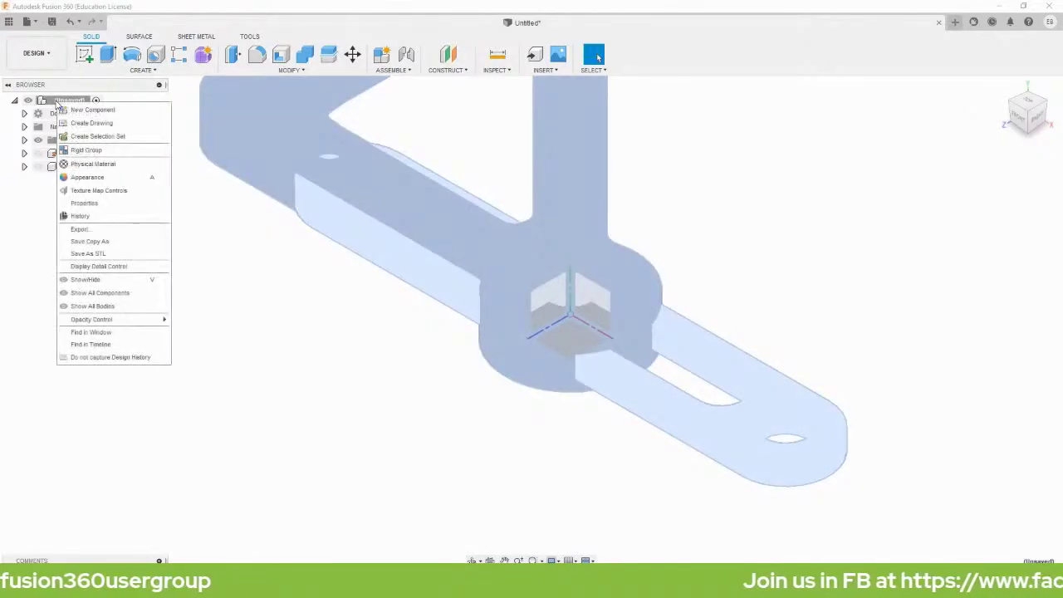
pyautogui.click(77, 111)
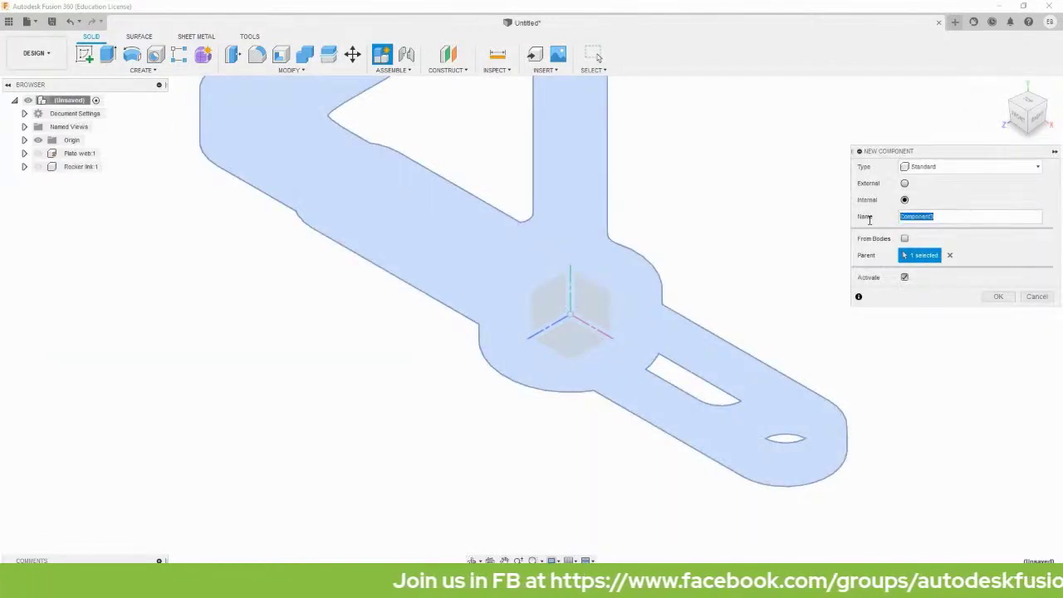
pyautogui.write('c')
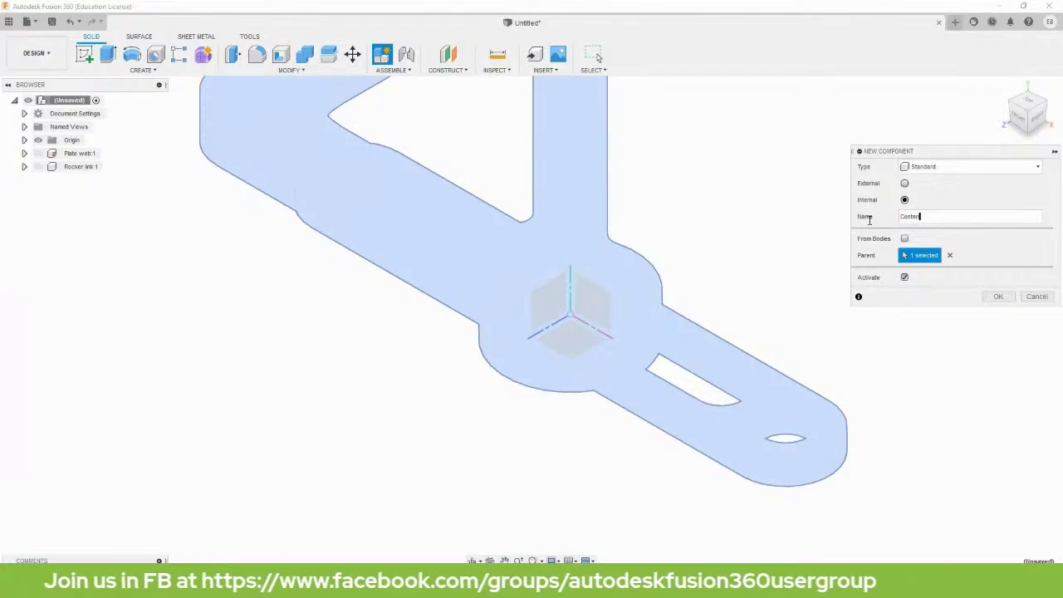
pyautogui.click(998, 296)
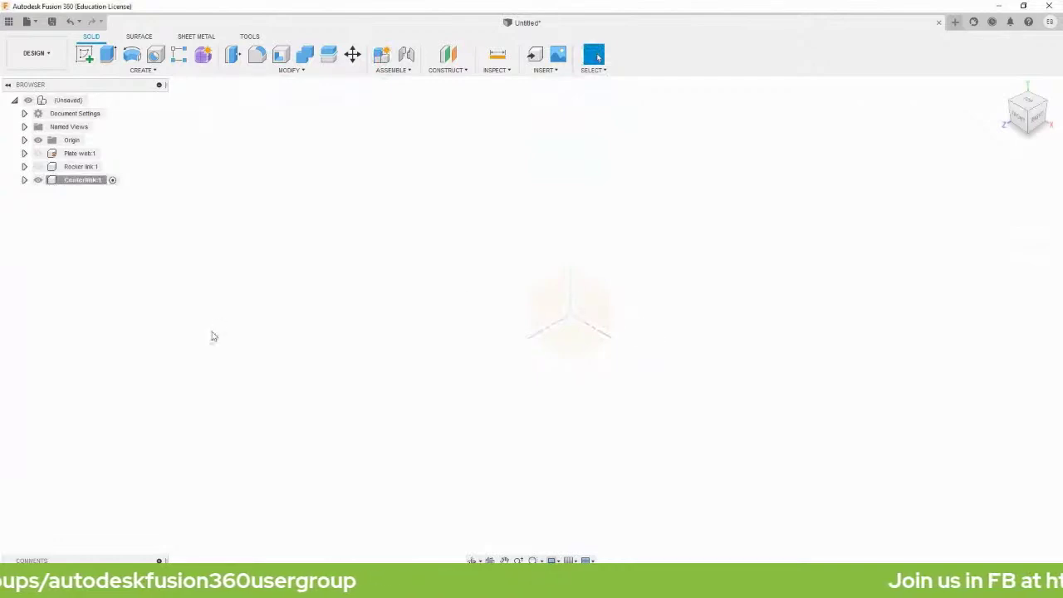
# On the XZ plane, draw a large 65 mm overall slot and a smaller 29 mm slot above it.
pyautogui.press('s')
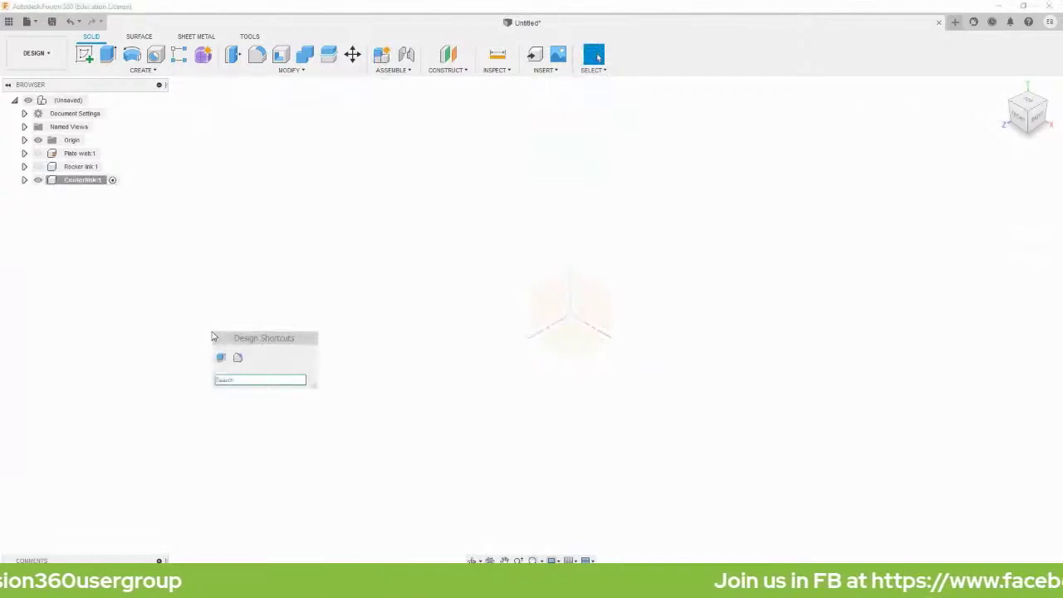
pyautogui.write('sc')
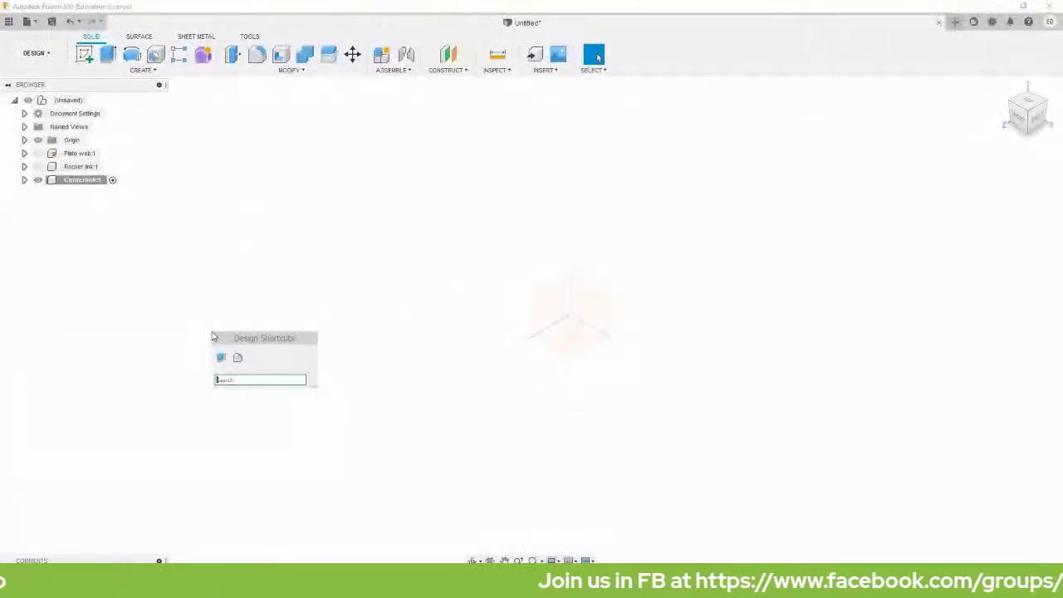
pyautogui.write('l')
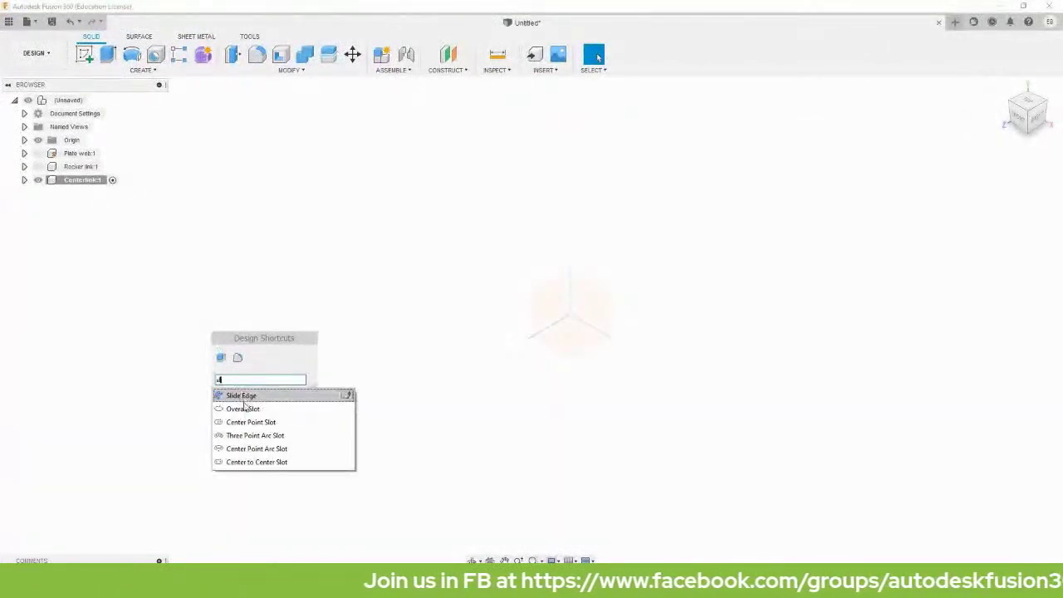
pyautogui.click(240, 409)
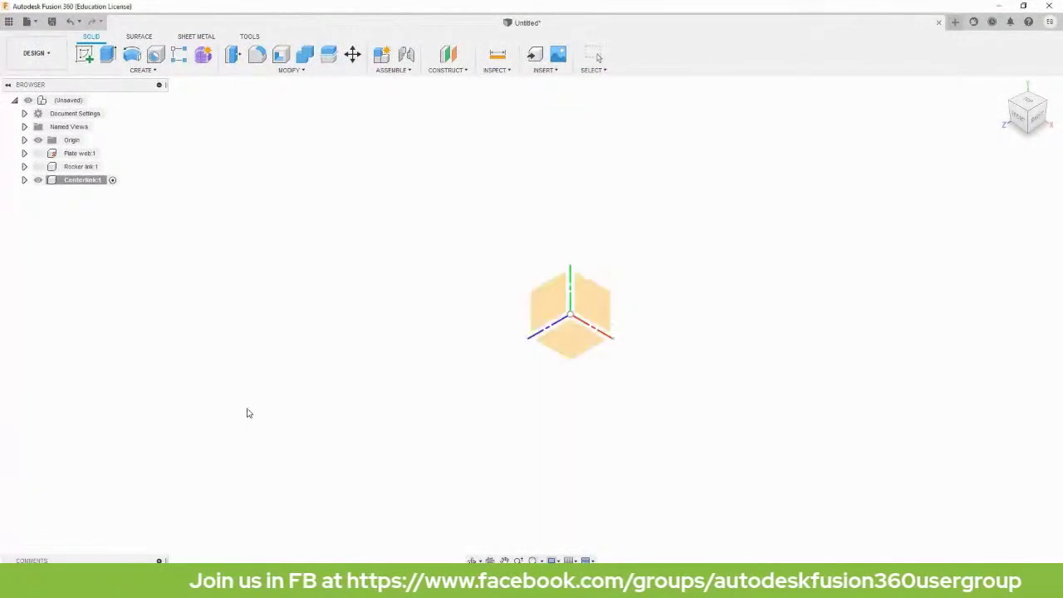
pyautogui.click(578, 349)
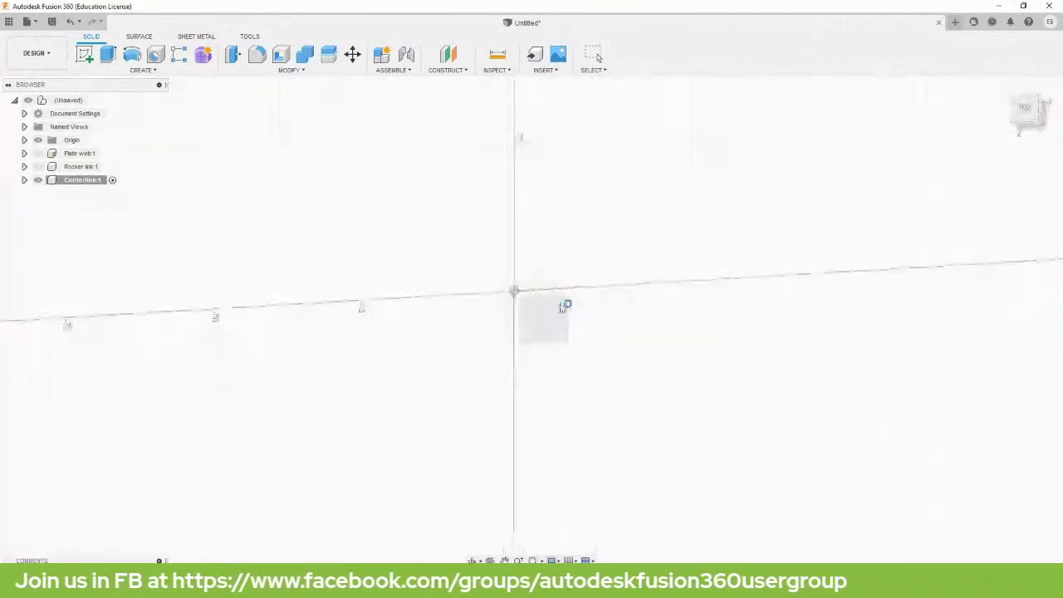
pyautogui.click(289, 215)
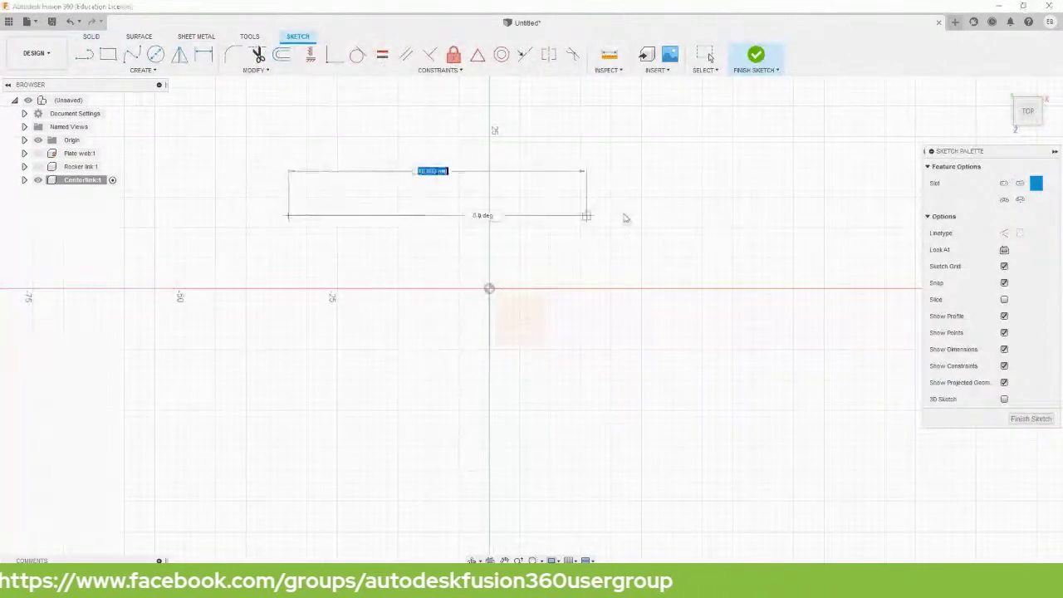
pyautogui.click(683, 215)
pyautogui.press('Return')
pyautogui.scroll(2, 391, 230)
pyautogui.click(400, 118)
pyautogui.click(645, 129)
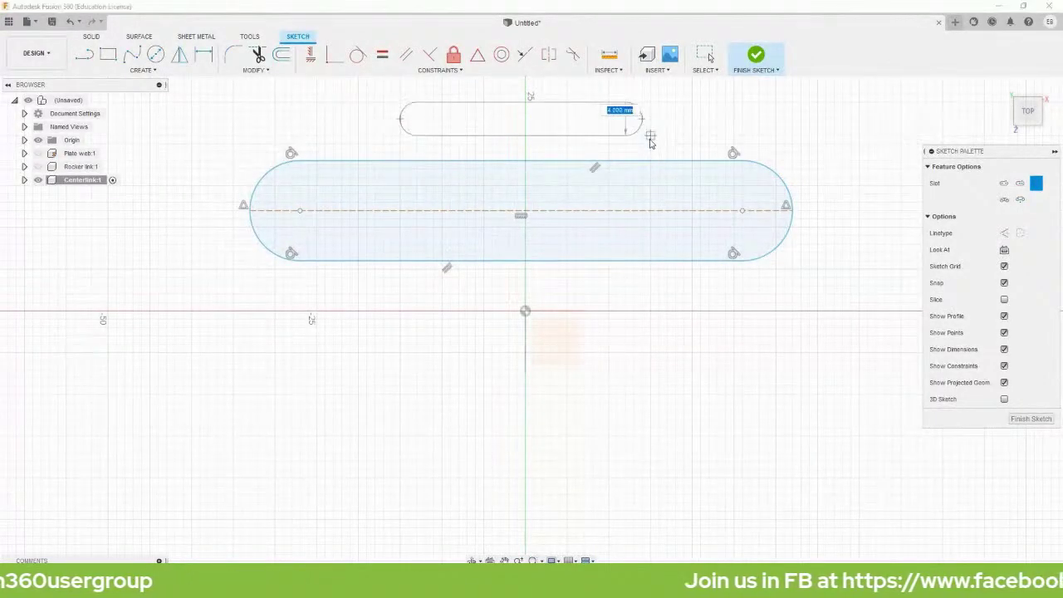
pyautogui.press('Return')
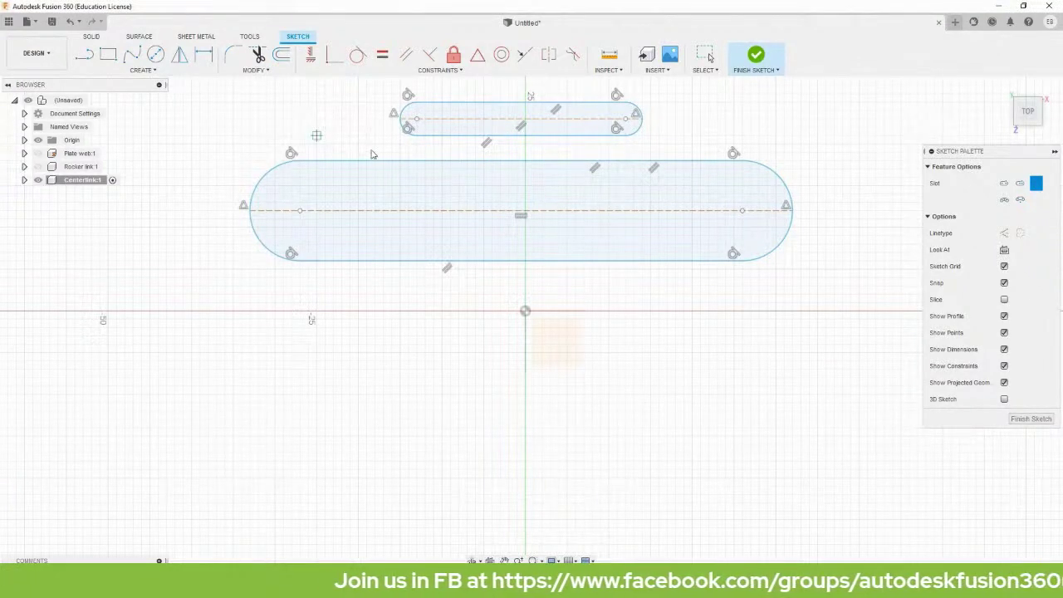
pyautogui.press('Escape')
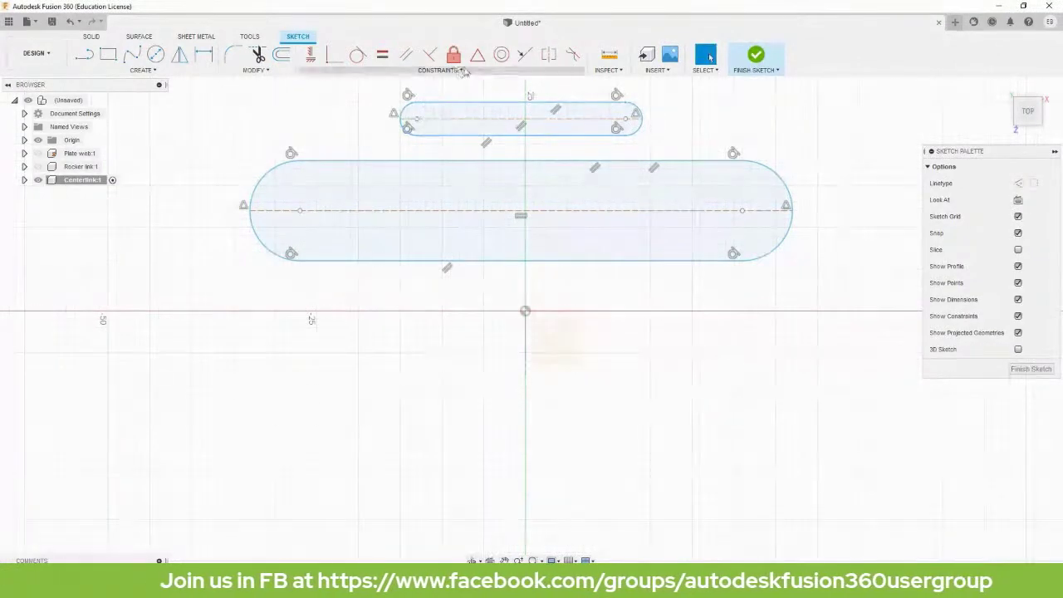
# Midpoint-constrain the large and small slot centerlines to the origin.
pyautogui.click(480, 56)
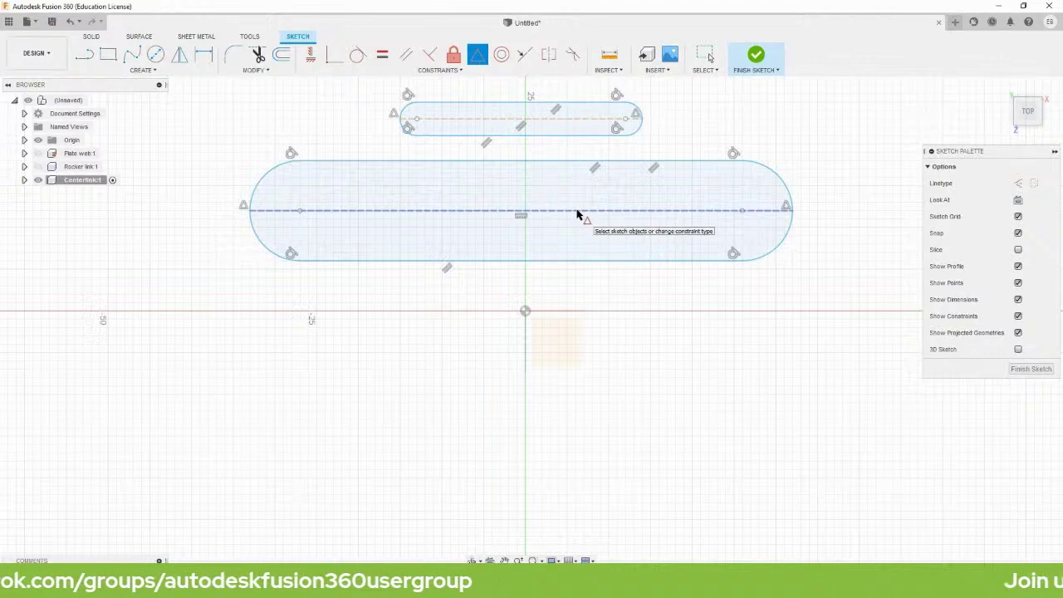
pyautogui.click(577, 212)
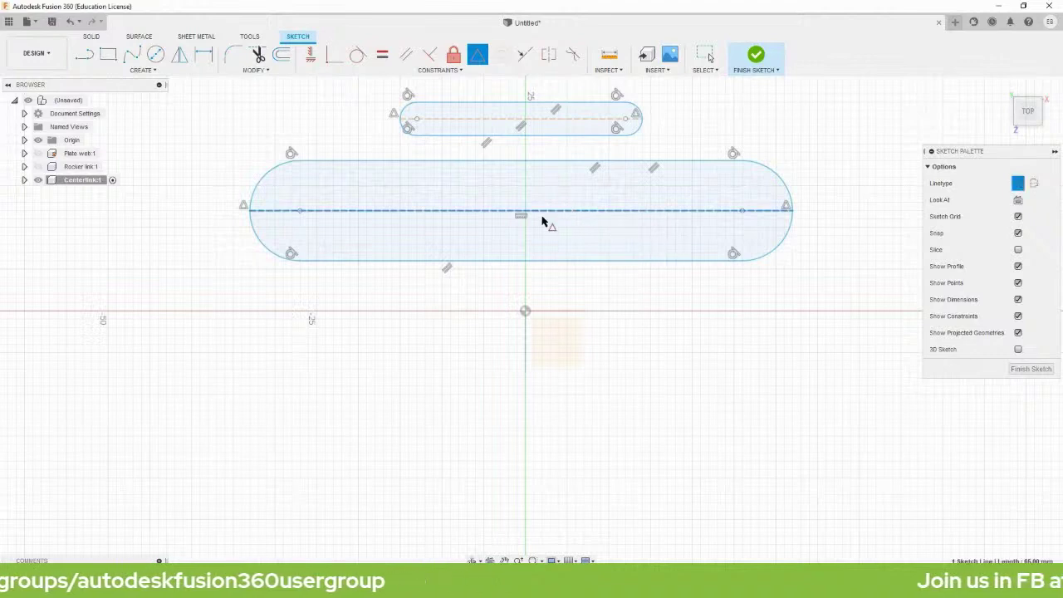
pyautogui.click(525, 312)
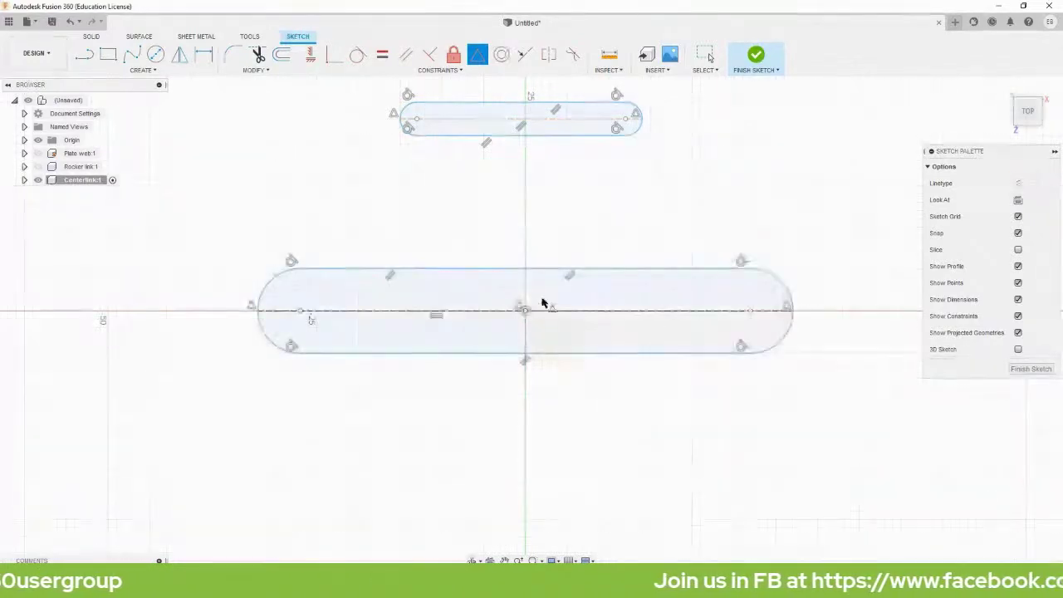
pyautogui.click(535, 120)
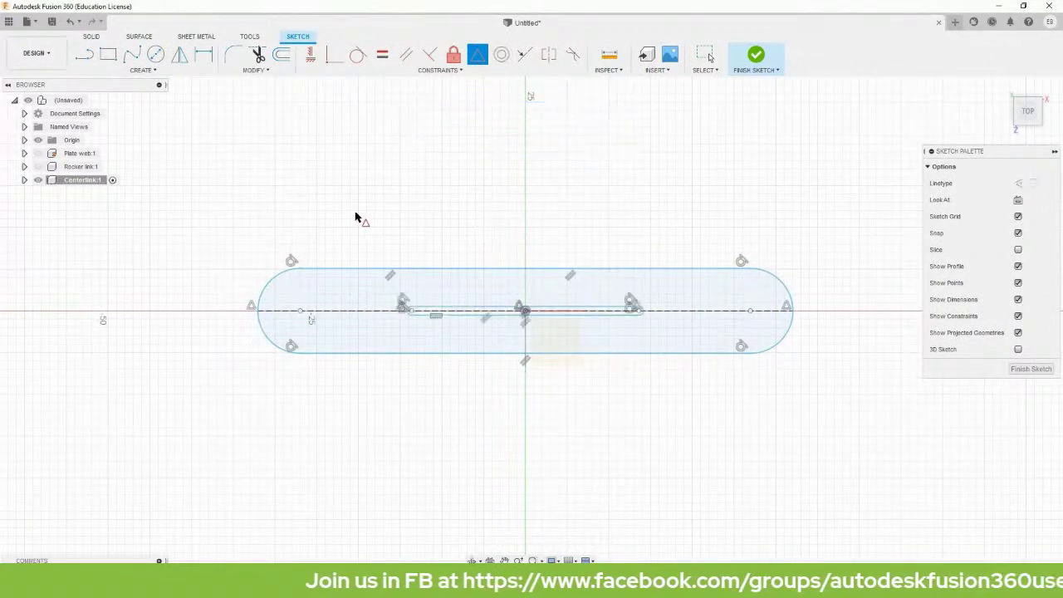
pyautogui.press('Escape')
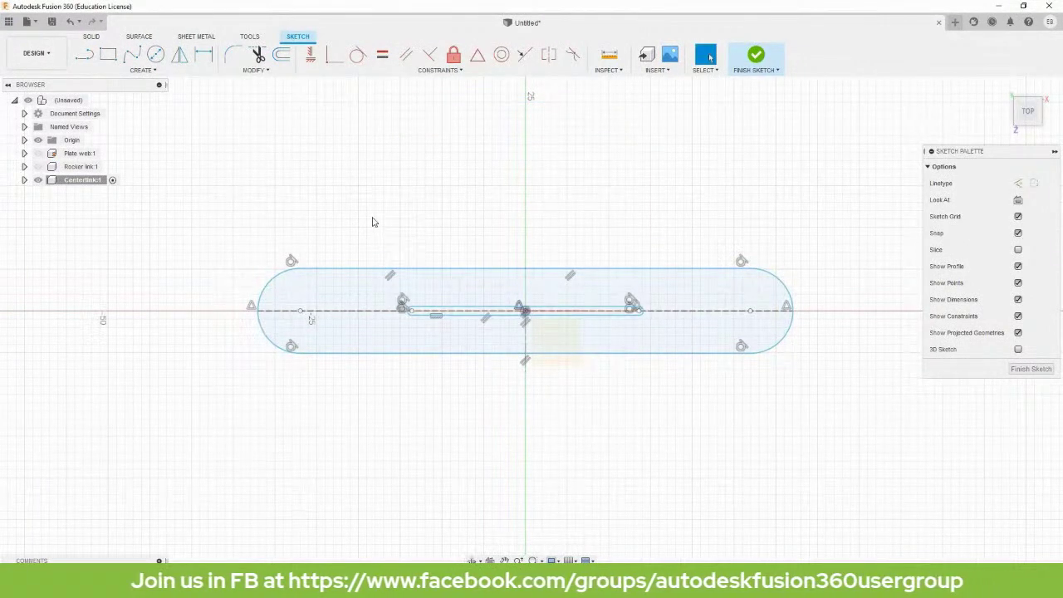
pyautogui.press('c')
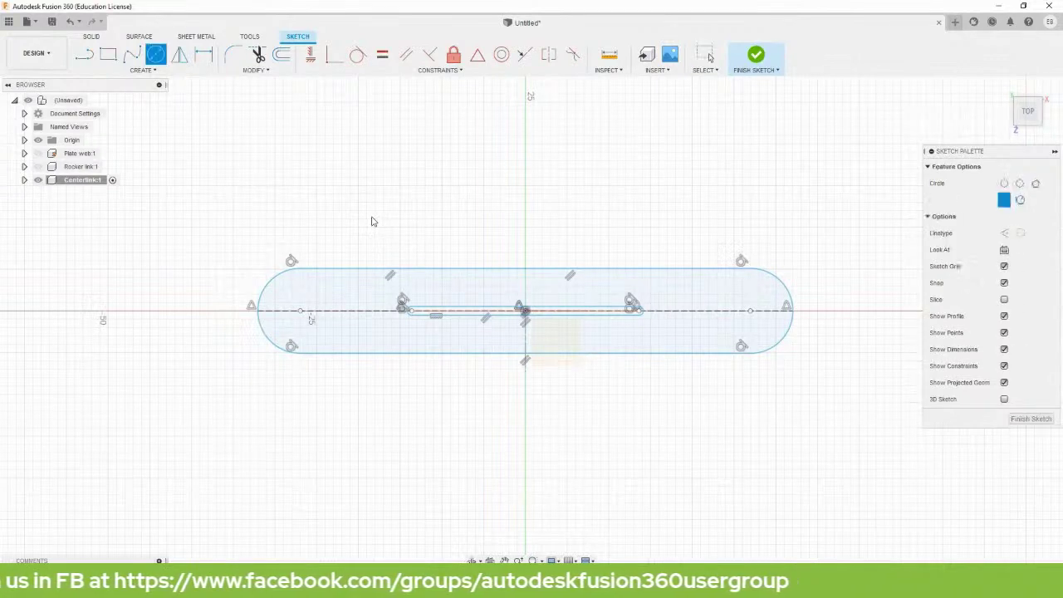
# Draw circles centred on the left and right end-arc centres of the large slot.
pyautogui.click(300, 310)
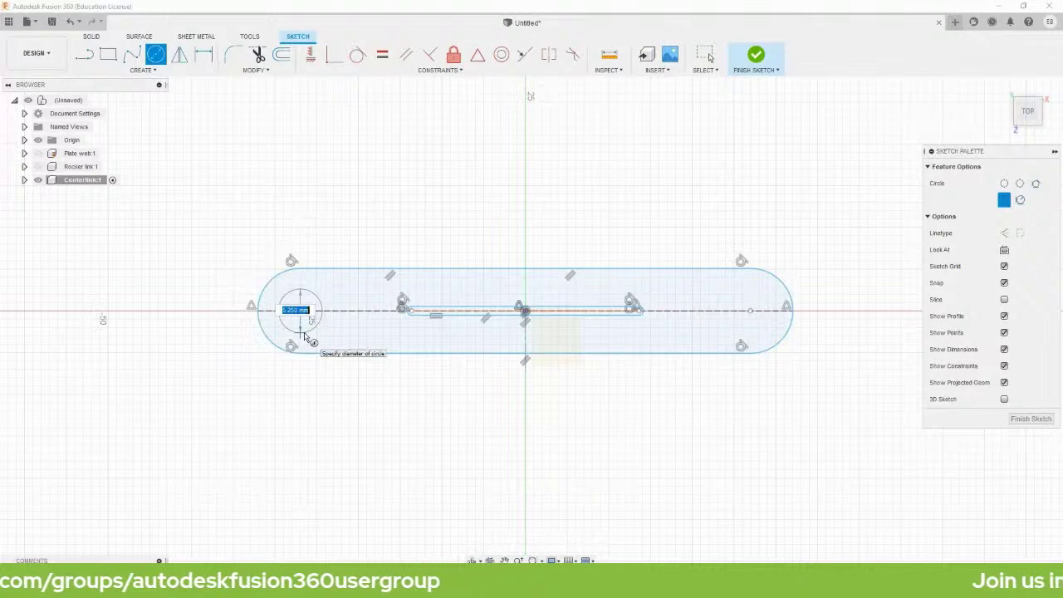
pyautogui.press('Return')
pyautogui.click(750, 311)
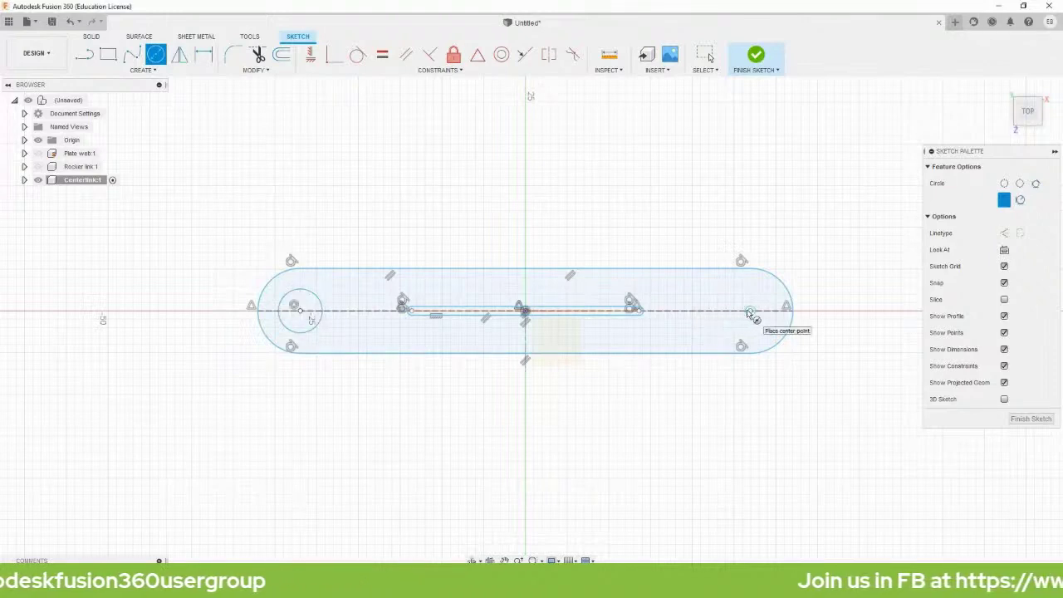
pyautogui.press('Return')
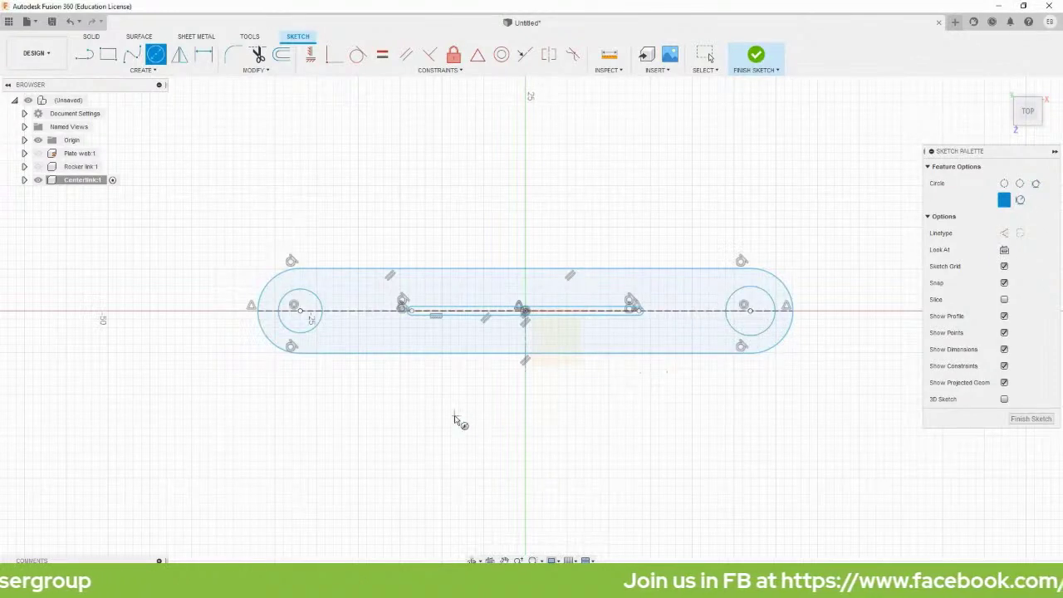
pyautogui.press('Escape')
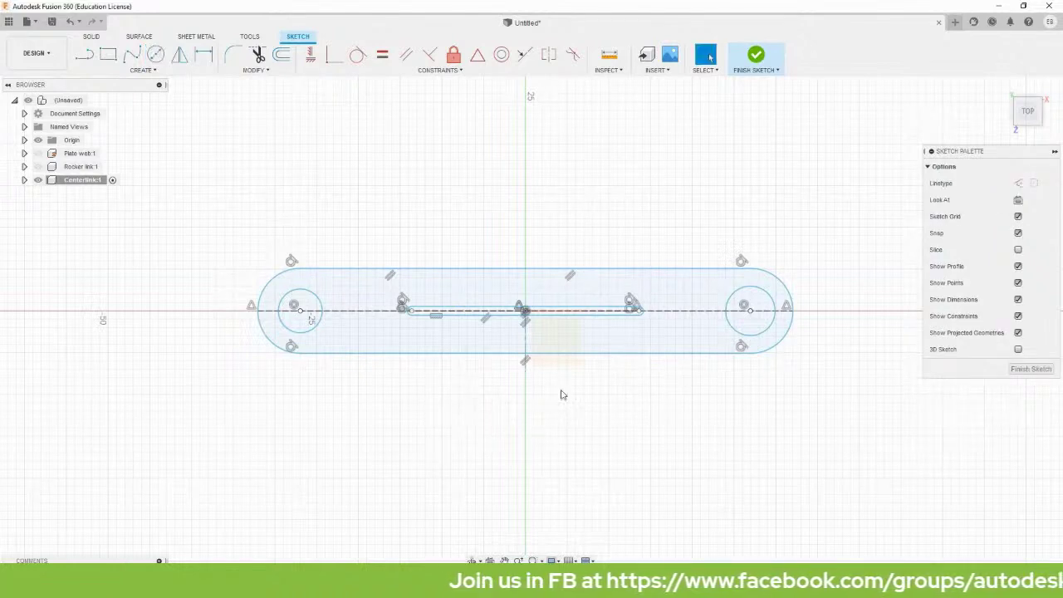
pyautogui.scroll(3, 561, 394)
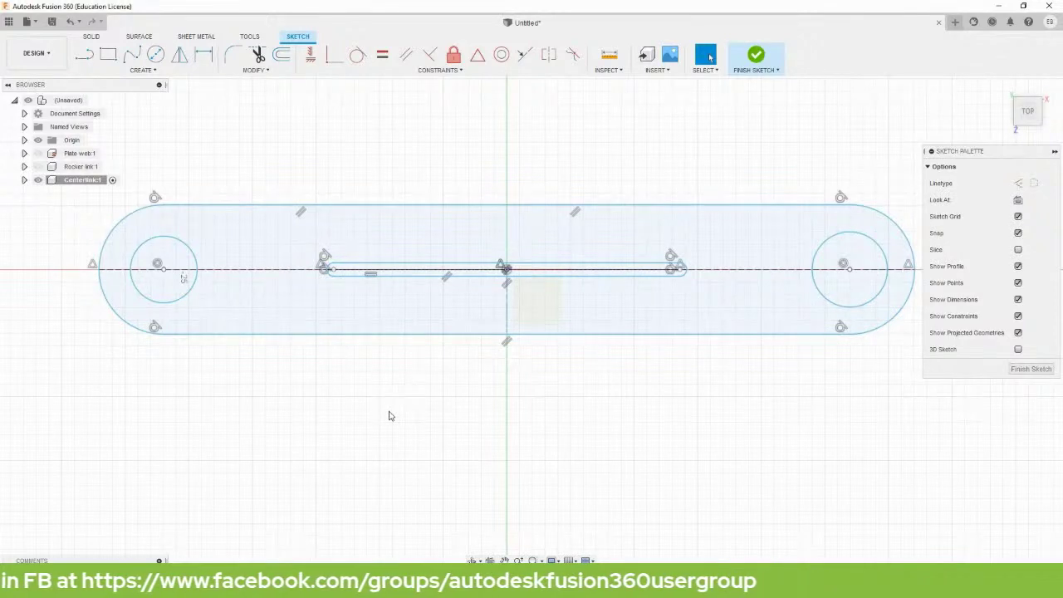
pyautogui.press('d')
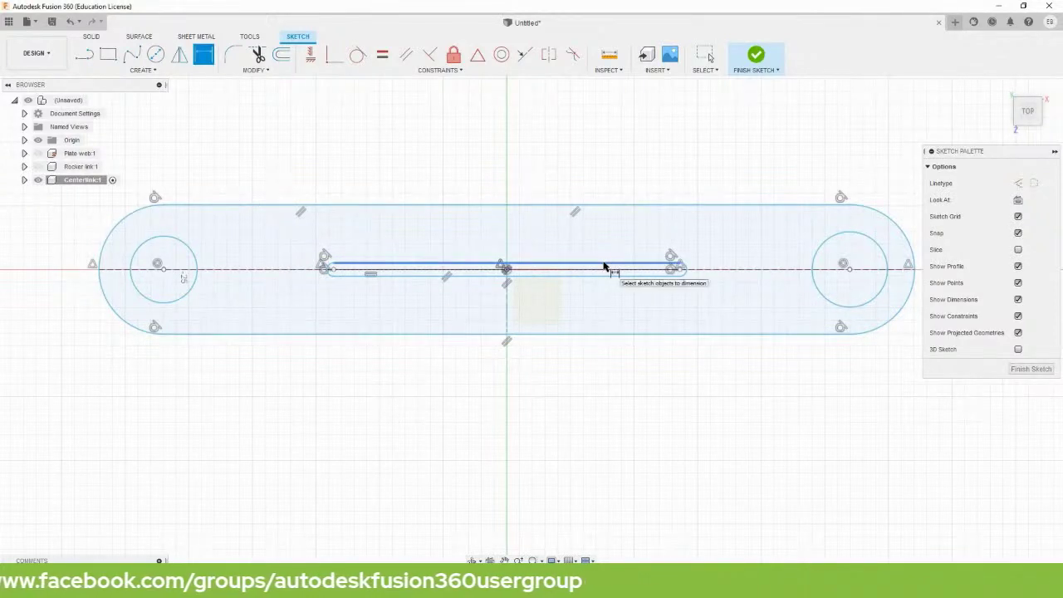
# Dimension the small slot width to 10 mm and the link end radius to R10.
pyautogui.click(605, 265)
pyautogui.click(612, 275)
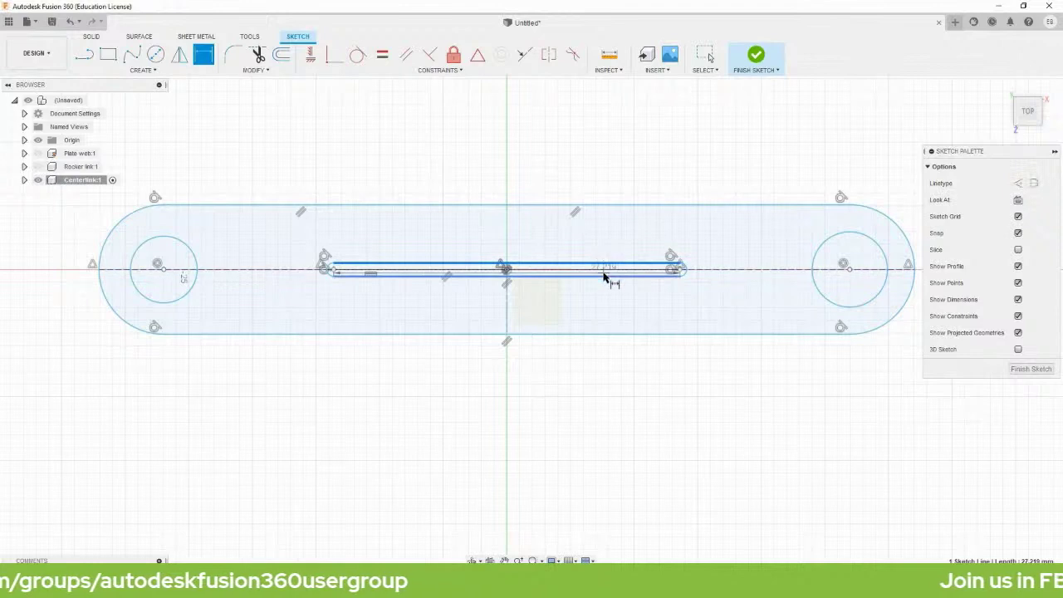
pyautogui.click(708, 299)
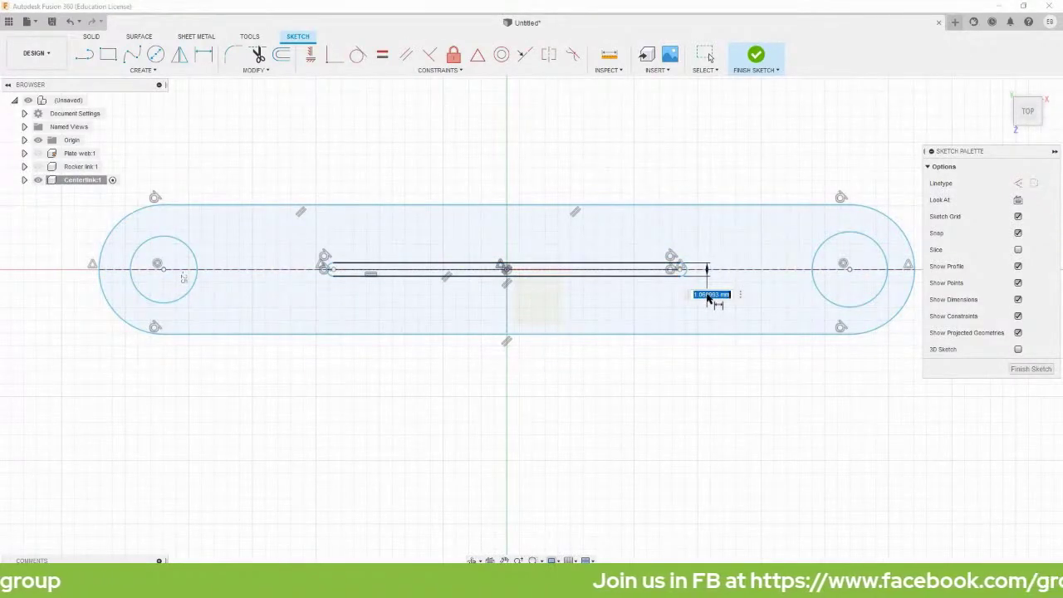
pyautogui.write('10')
pyautogui.press('Return')
pyautogui.scroll(-3, 617, 279)
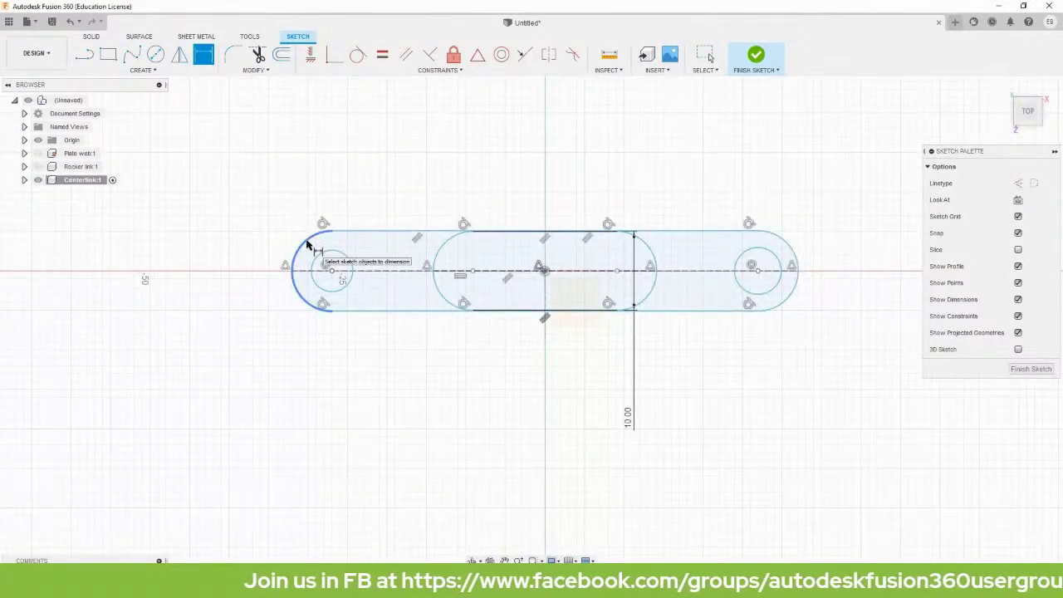
pyautogui.click(305, 243)
pyautogui.click(227, 199)
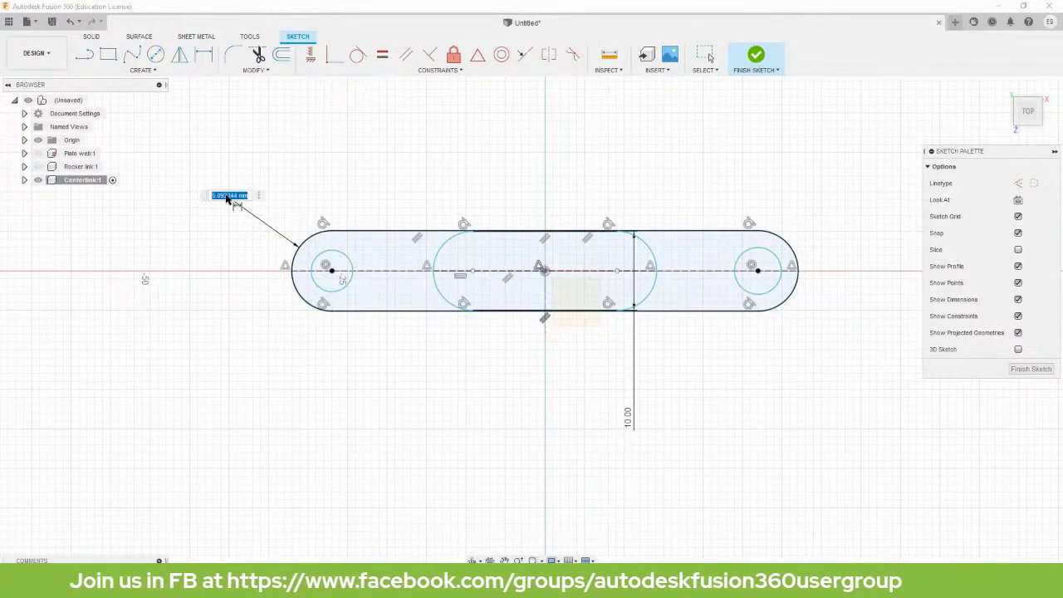
pyautogui.write('10')
pyautogui.press('Return')
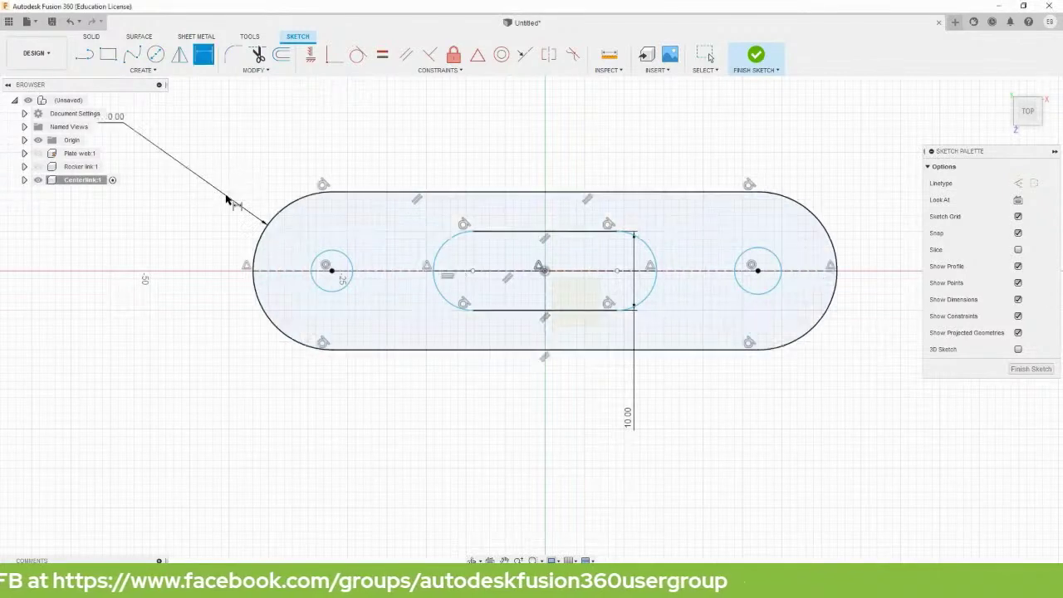
# Set the left hole diameter to Ø10 and the hole-centre spacing to 90 mm.
pyautogui.click(343, 264)
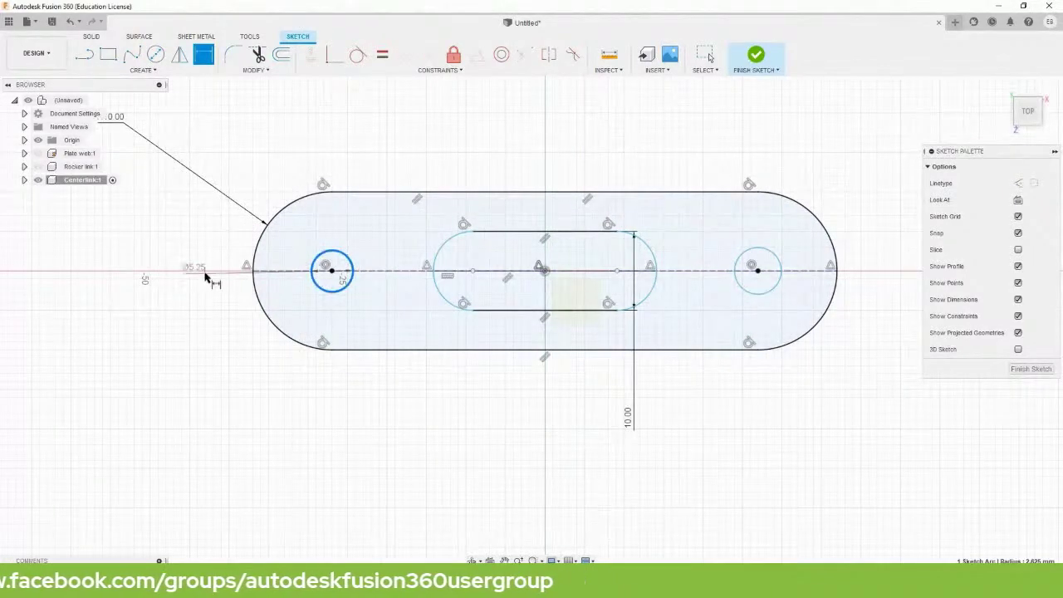
pyautogui.click(176, 341)
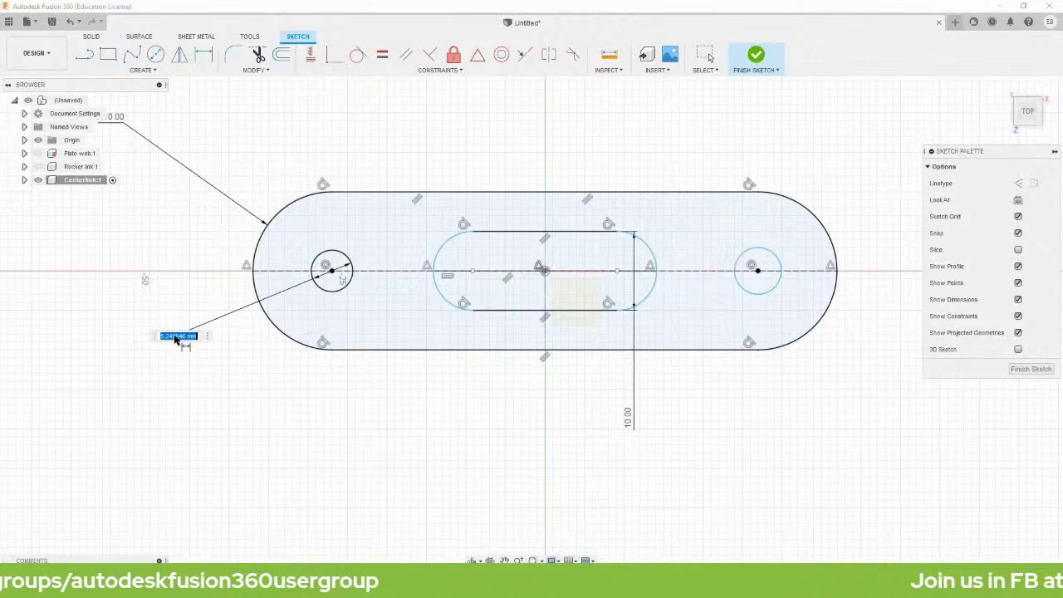
pyautogui.write('10')
pyautogui.press('Return')
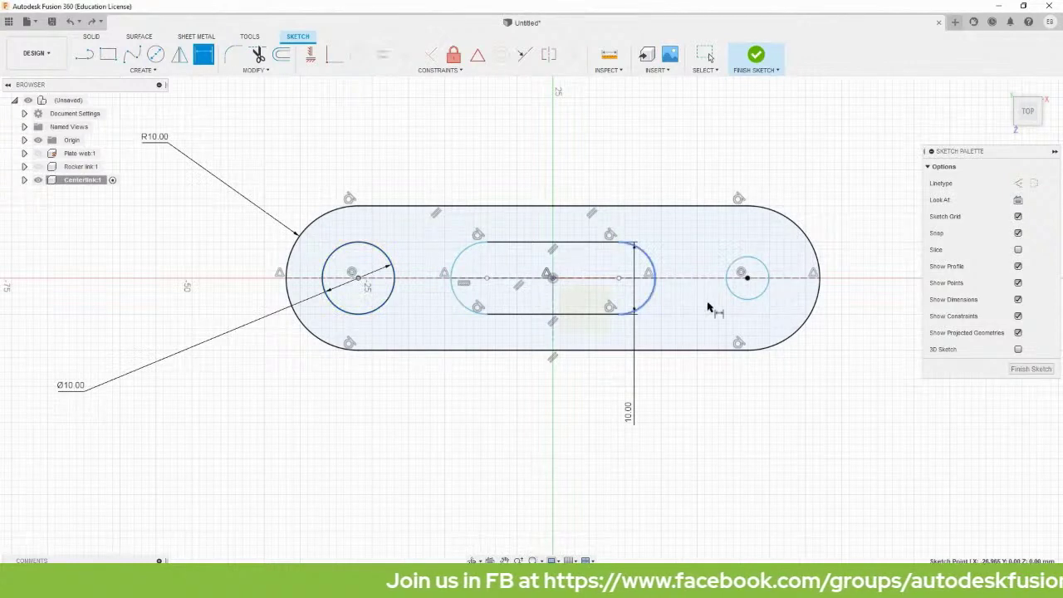
pyautogui.click(747, 278)
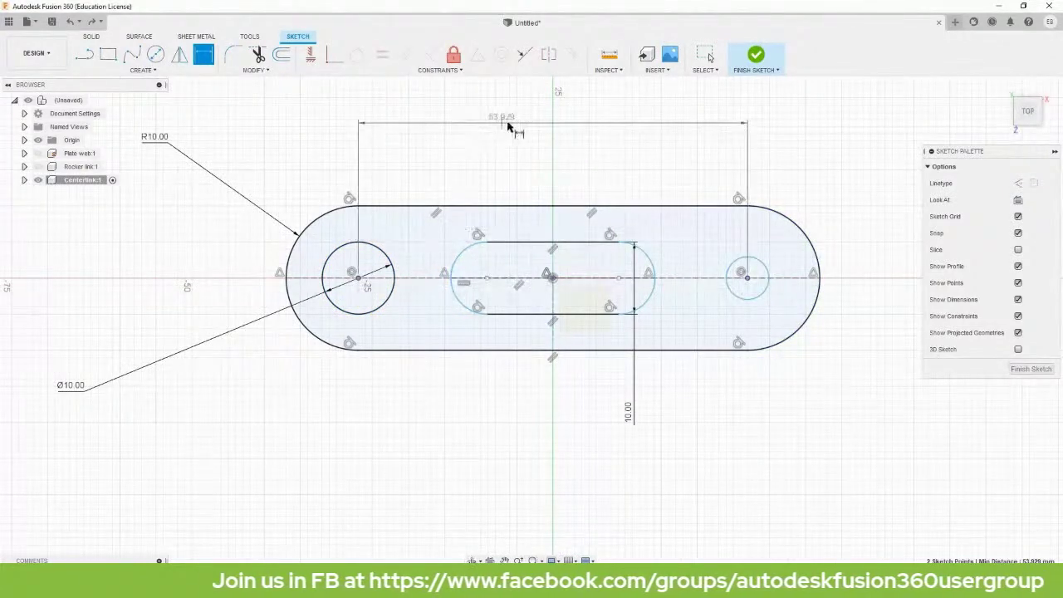
pyautogui.click(519, 122)
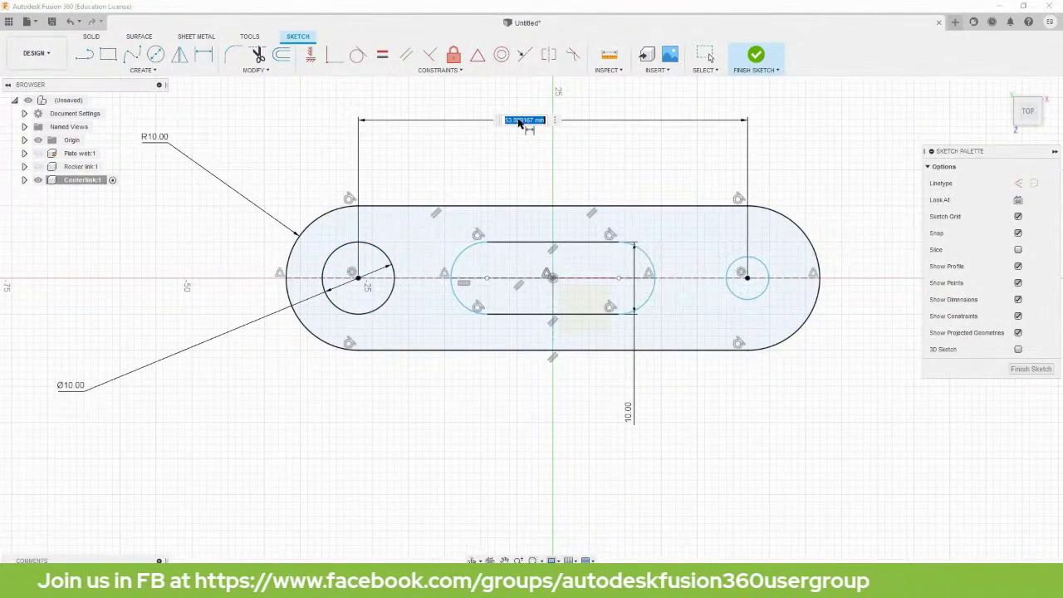
pyautogui.write('60')
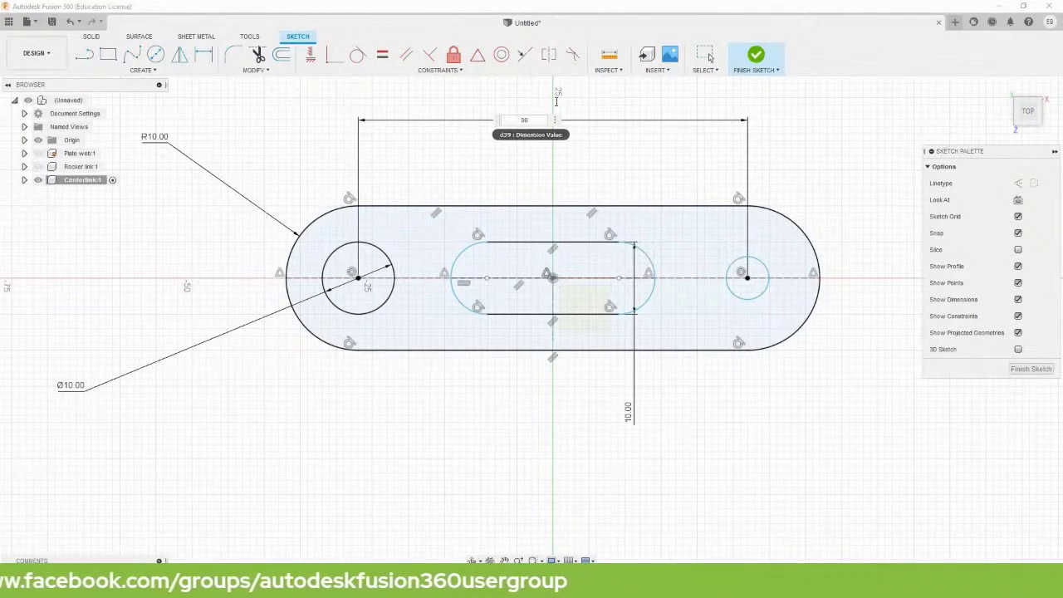
pyautogui.press('Return')
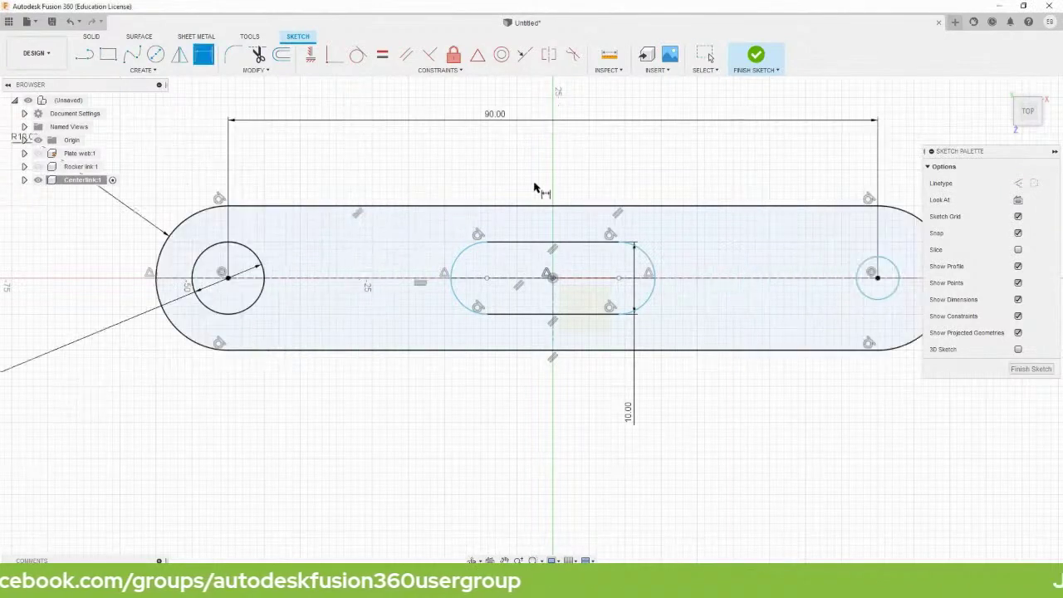
# Dimension the slot length between its centre points to 60 mm.
pyautogui.click(487, 279)
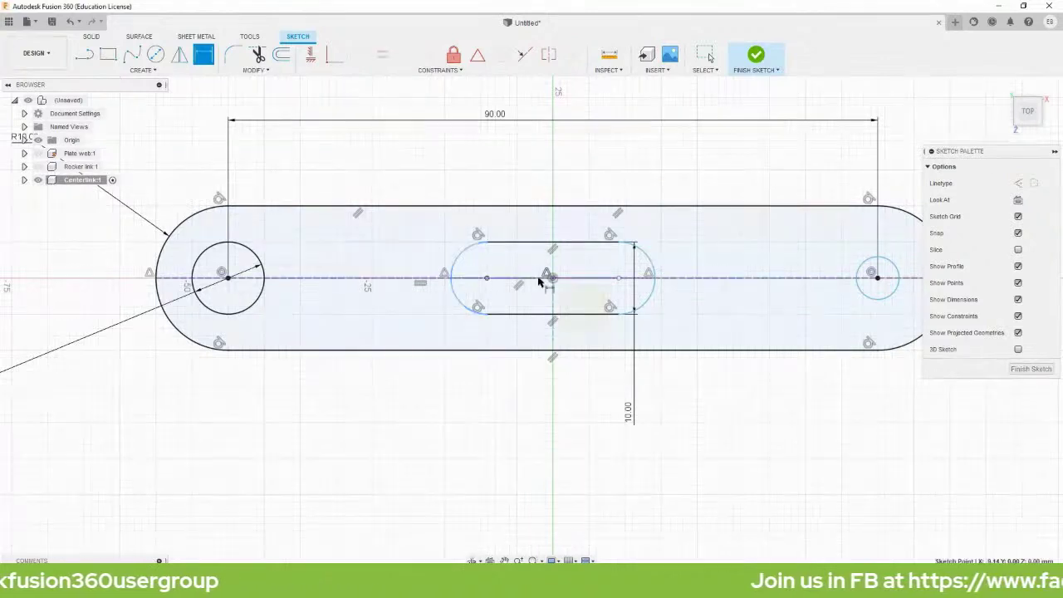
pyautogui.click(619, 281)
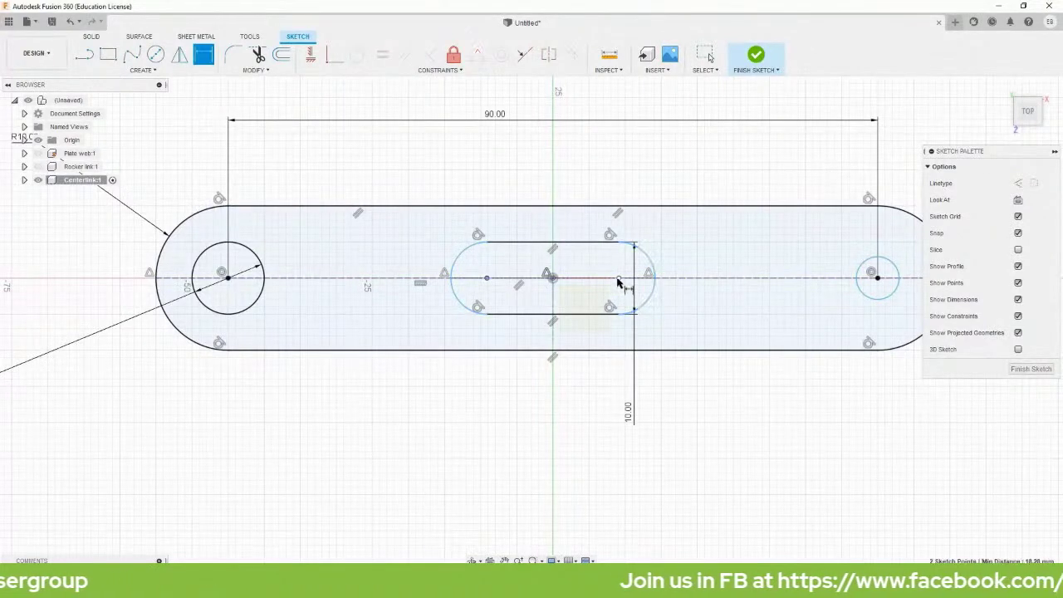
pyautogui.click(553, 164)
pyautogui.write('60')
pyautogui.press('Return')
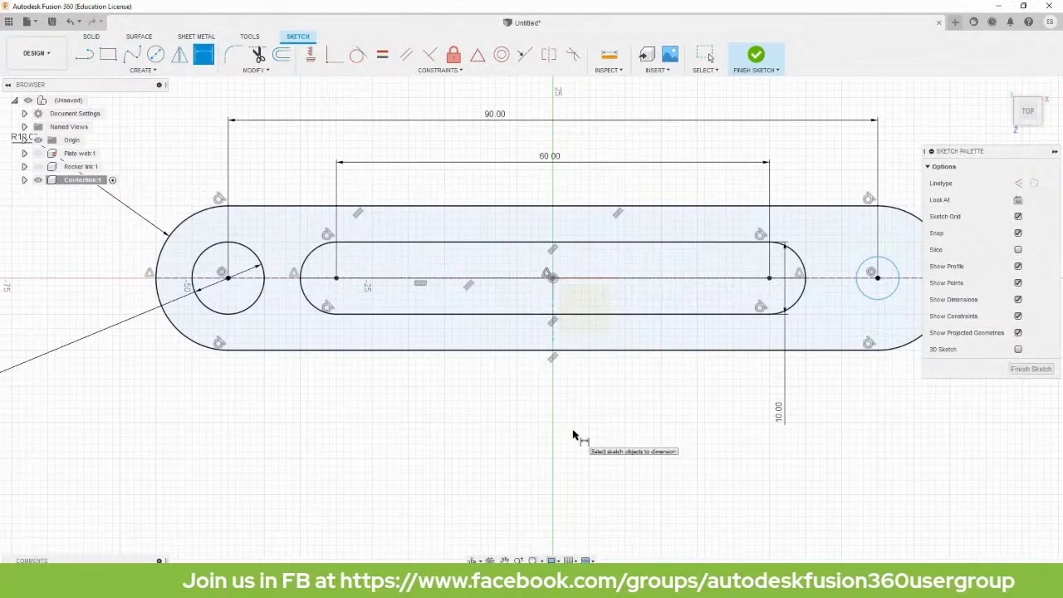
pyautogui.press('Escape')
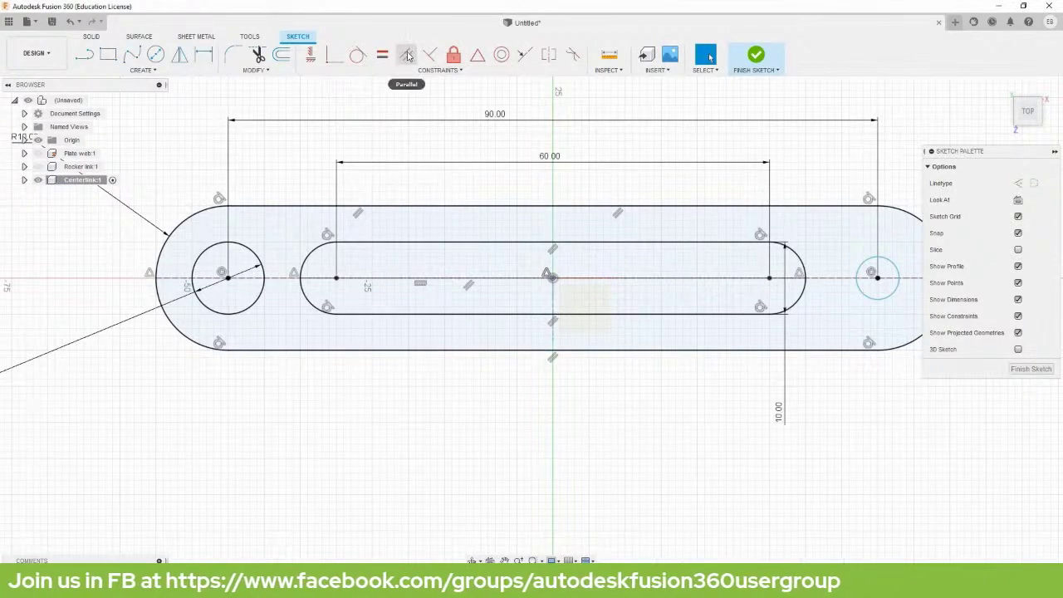
# Constrain the right hole equal to the left Ø10 hole.
pyautogui.click(382, 54)
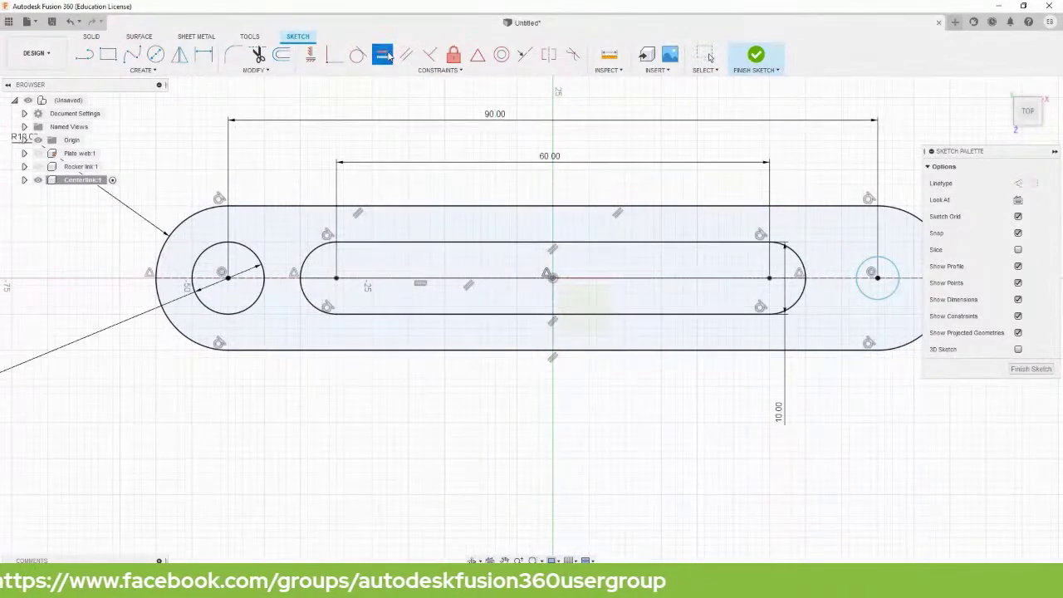
pyautogui.click(260, 267)
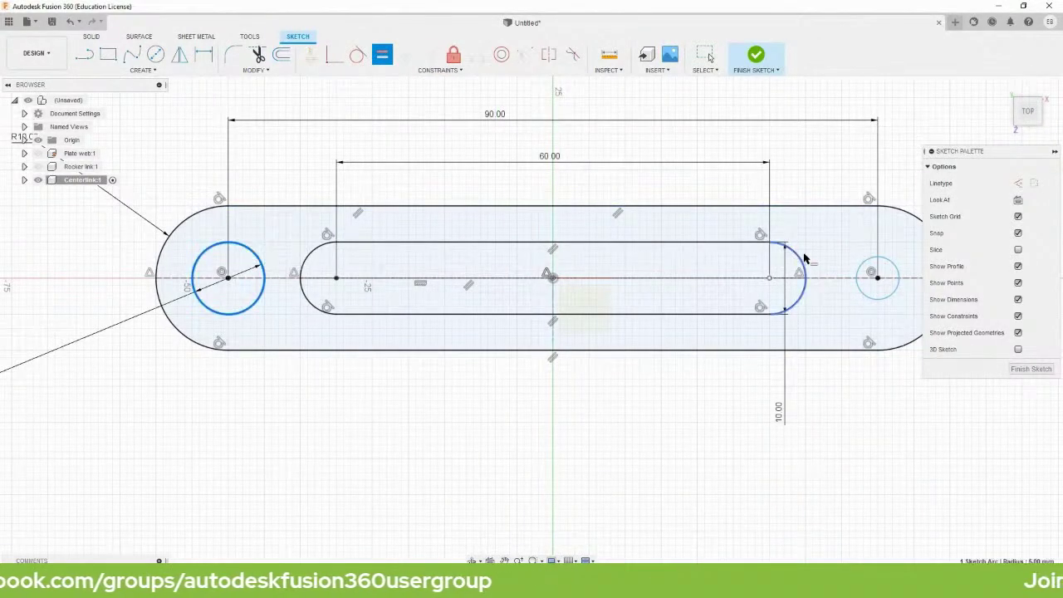
pyautogui.click(872, 268)
pyautogui.press('Escape')
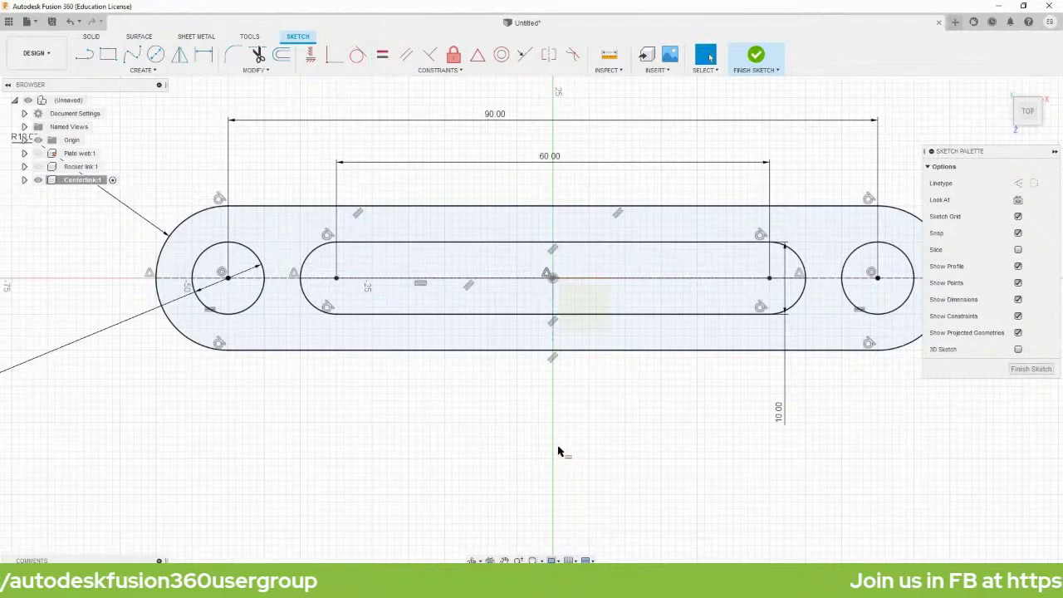
pyautogui.scroll(-2, 573, 432)
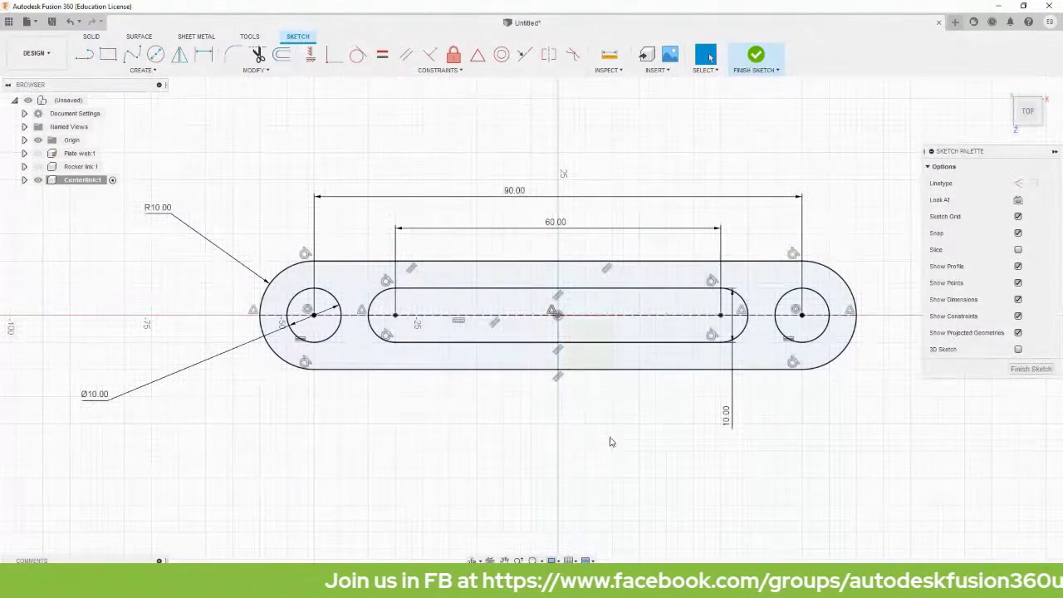
pyautogui.press('e')
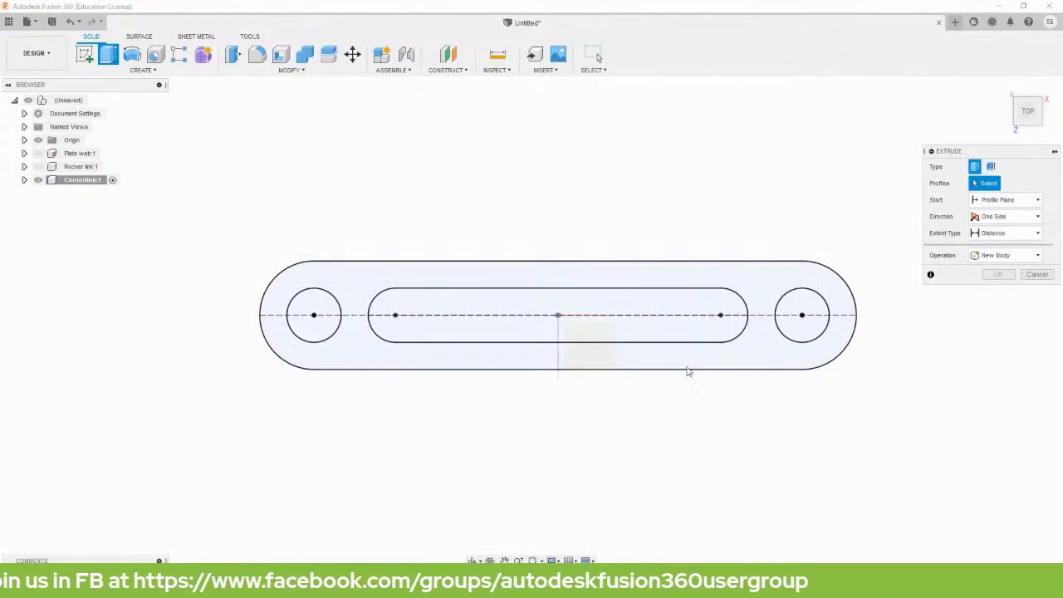
# Extrude the link profile symmetrically, whole length, to 5 mm thick.
pyautogui.click(762, 360)
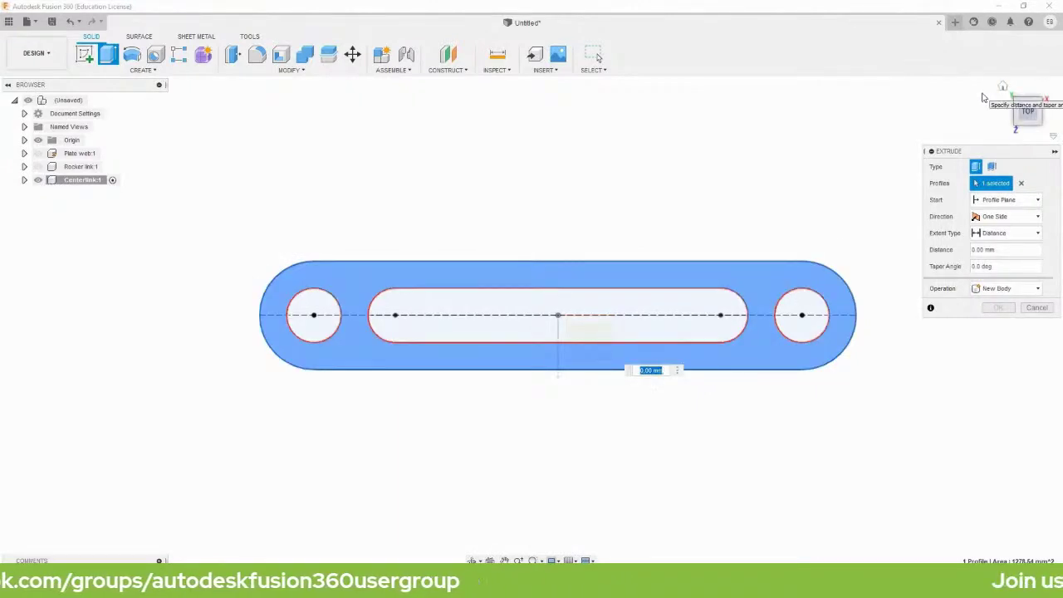
pyautogui.click(1002, 87)
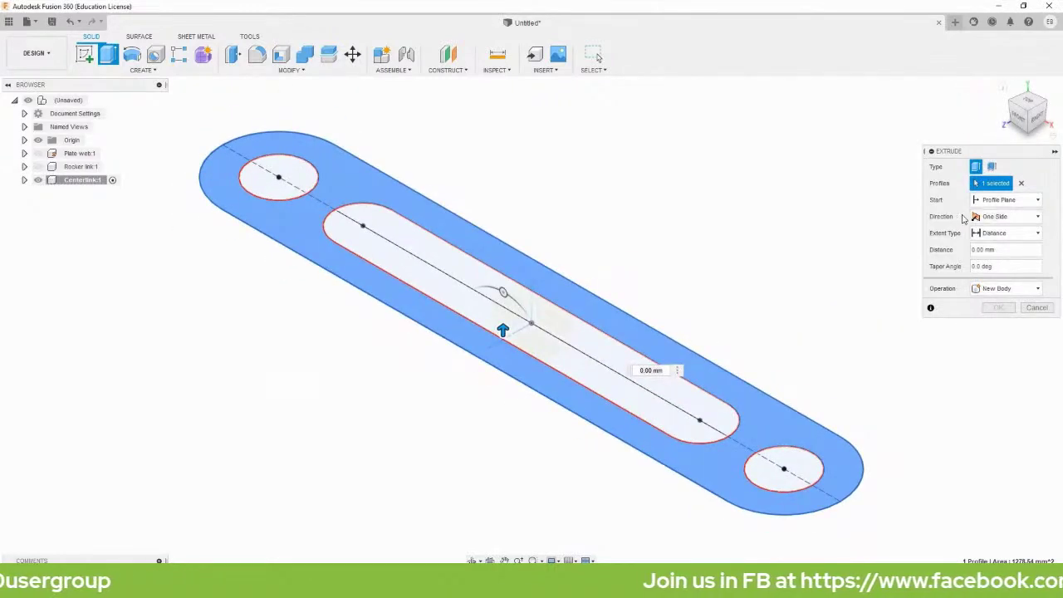
pyautogui.click(996, 217)
pyautogui.click(989, 258)
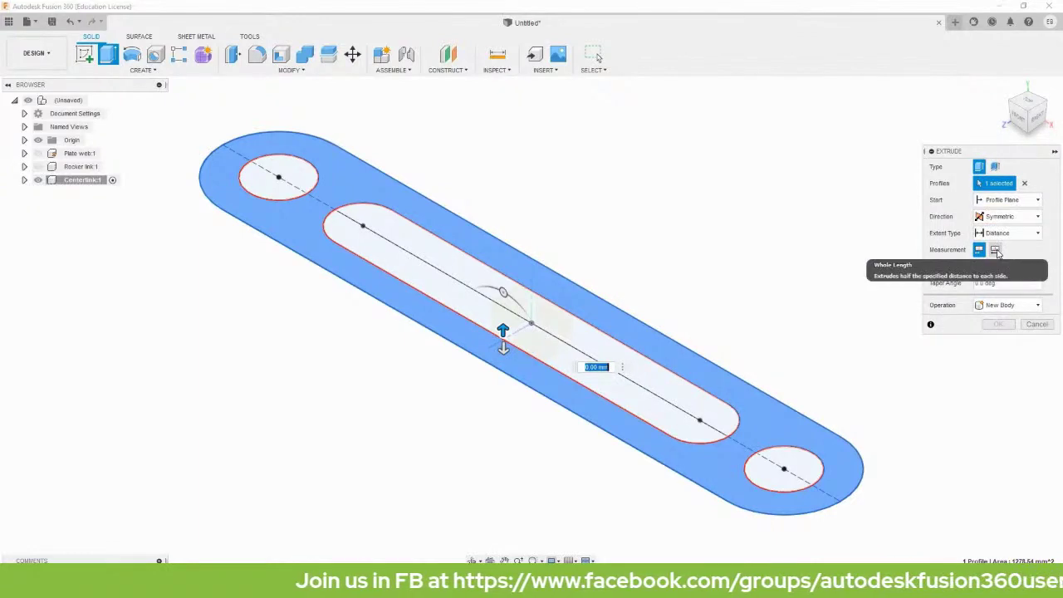
pyautogui.click(995, 249)
pyautogui.click(1002, 268)
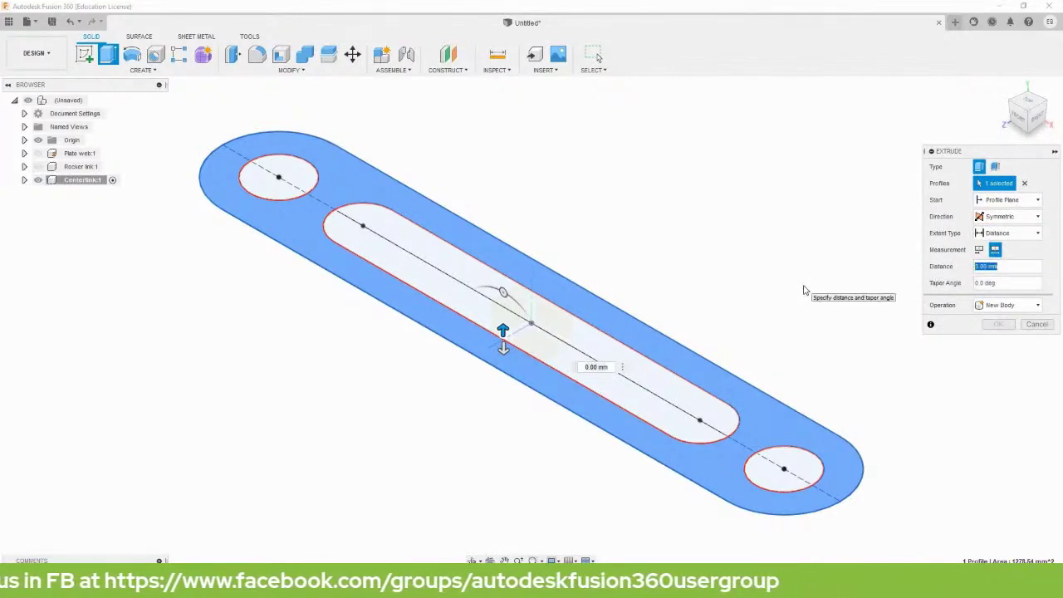
pyautogui.write('5')
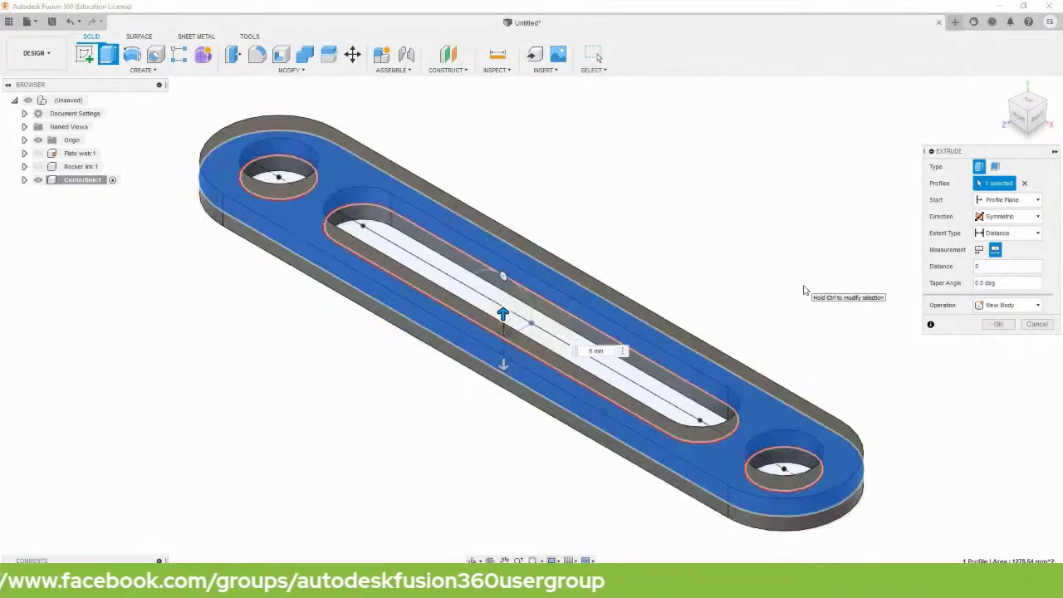
pyautogui.press('Return')
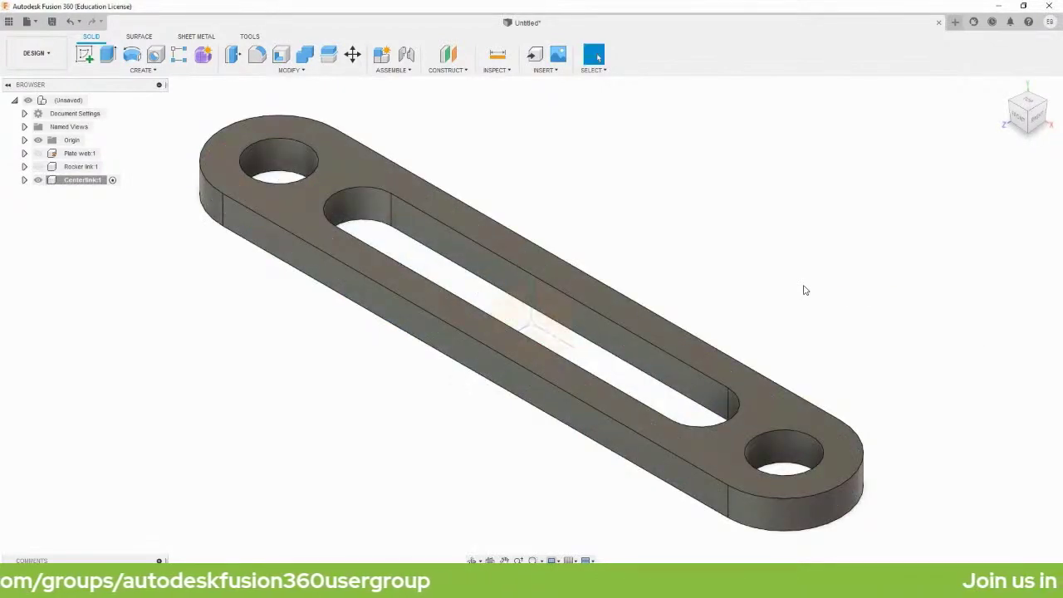
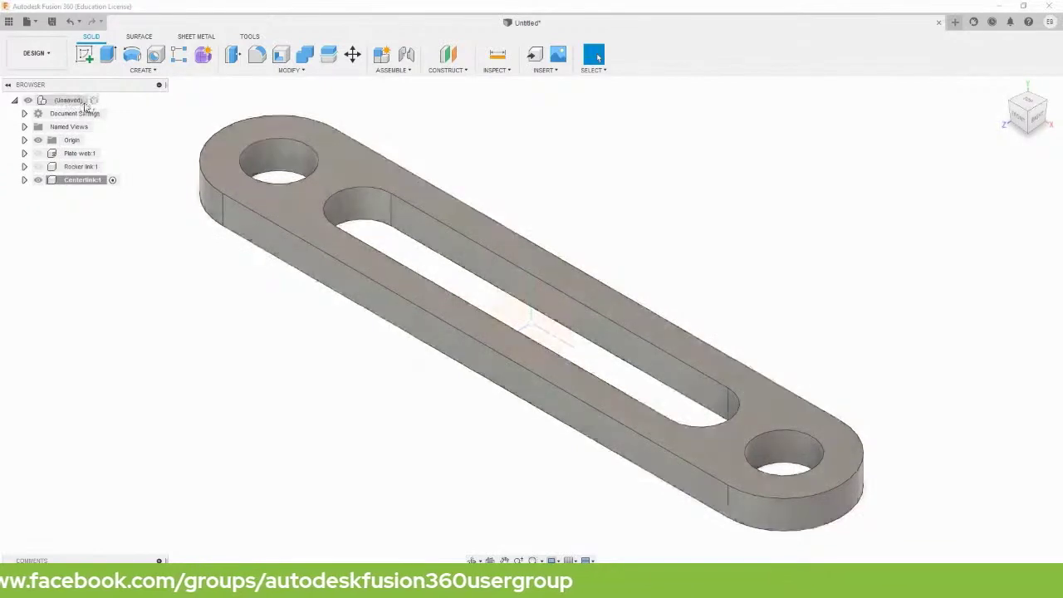
# Hide Centerlink and add a new root component named Drivelink.
pyautogui.click(94, 100)
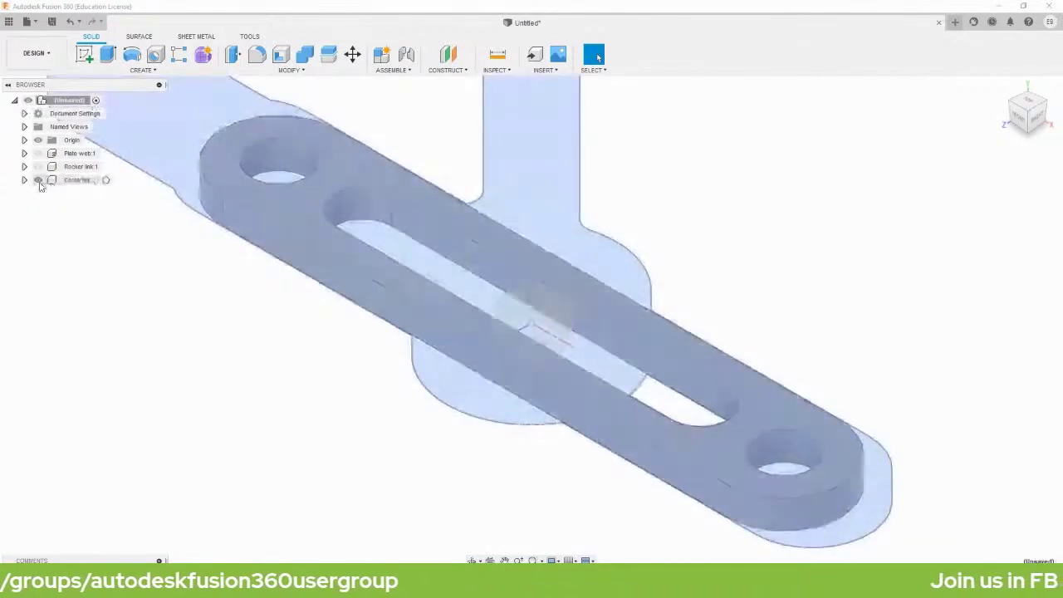
pyautogui.click(39, 181)
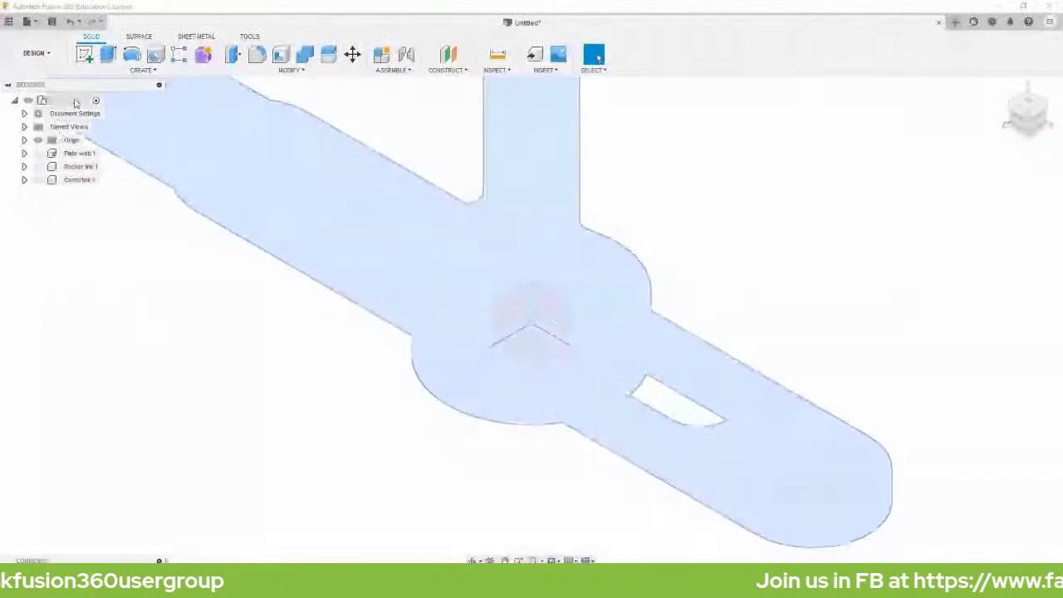
pyautogui.rightClick(74, 101)
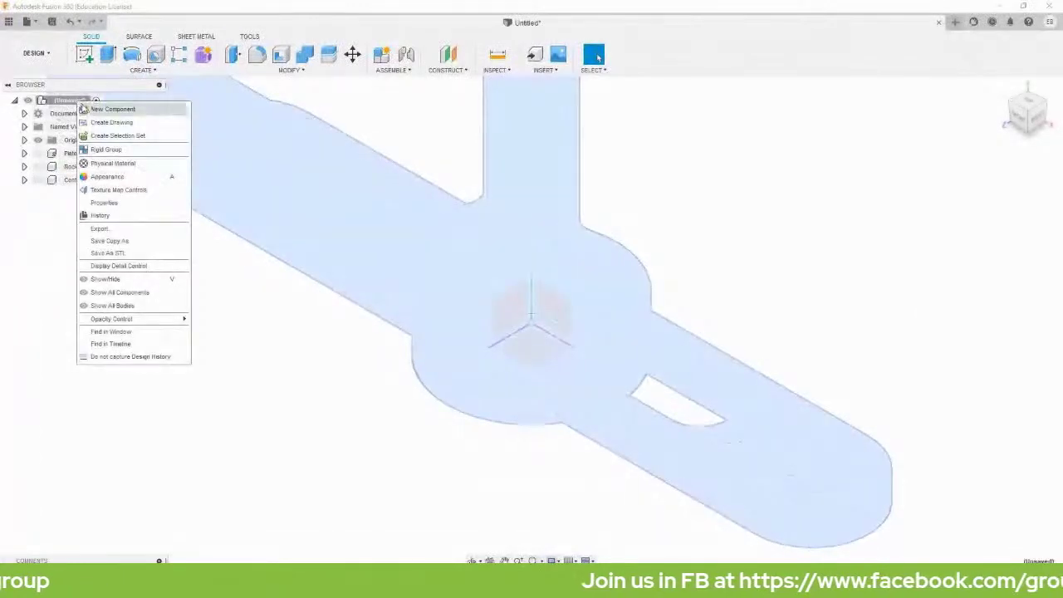
pyautogui.click(94, 110)
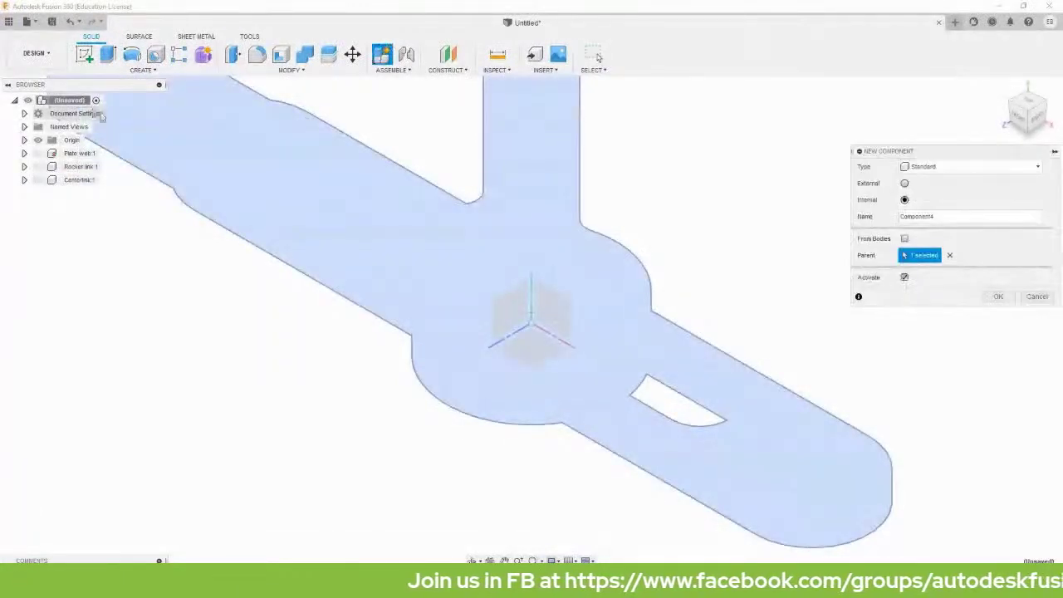
pyautogui.moveTo(956, 215); pyautogui.dragTo(898, 218)
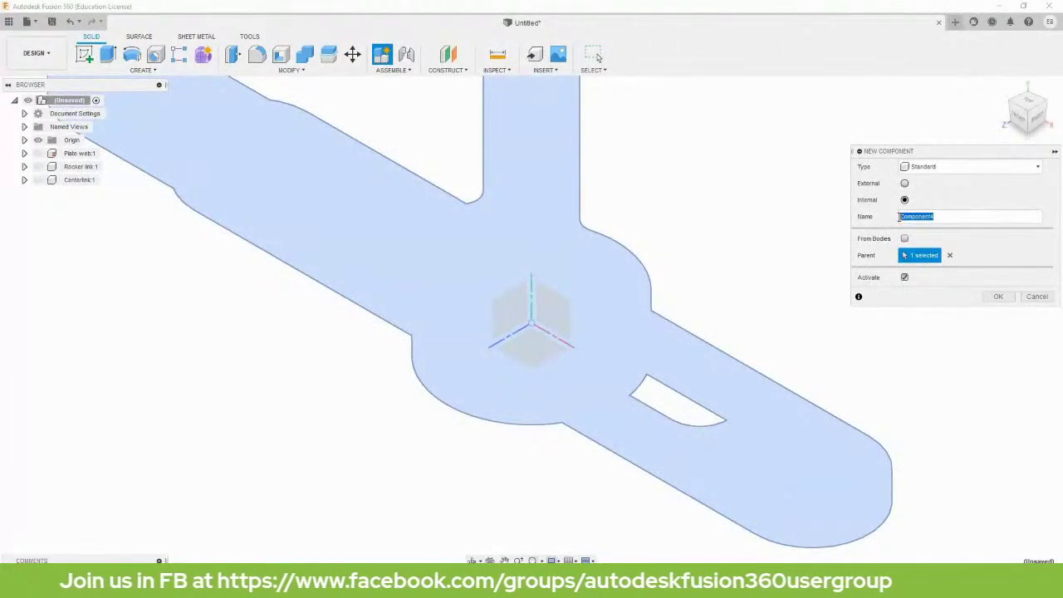
pyautogui.write('Pr')
pyautogui.write('ivelink')
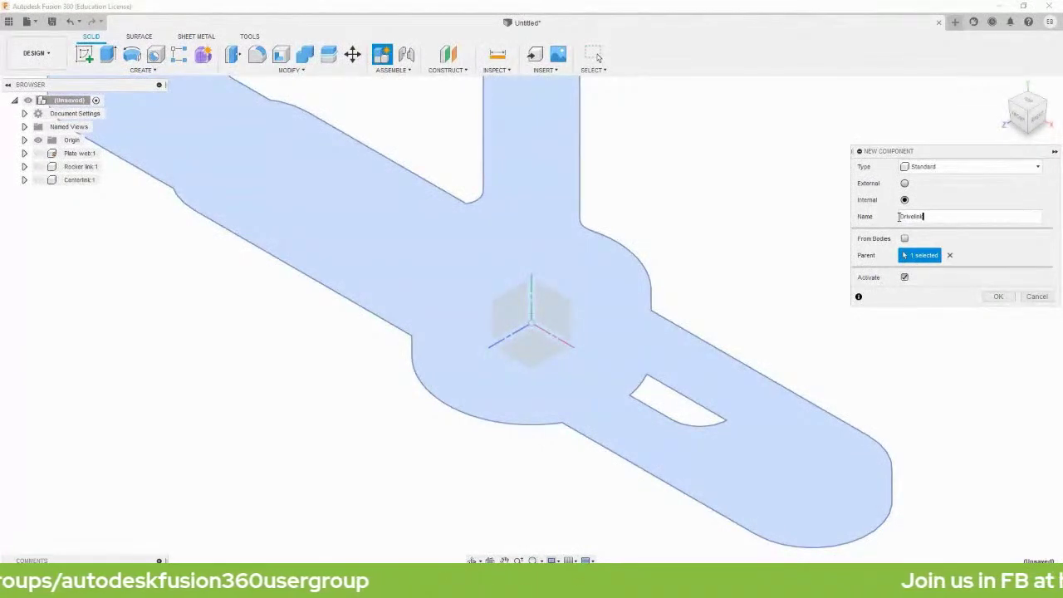
pyautogui.click(996, 297)
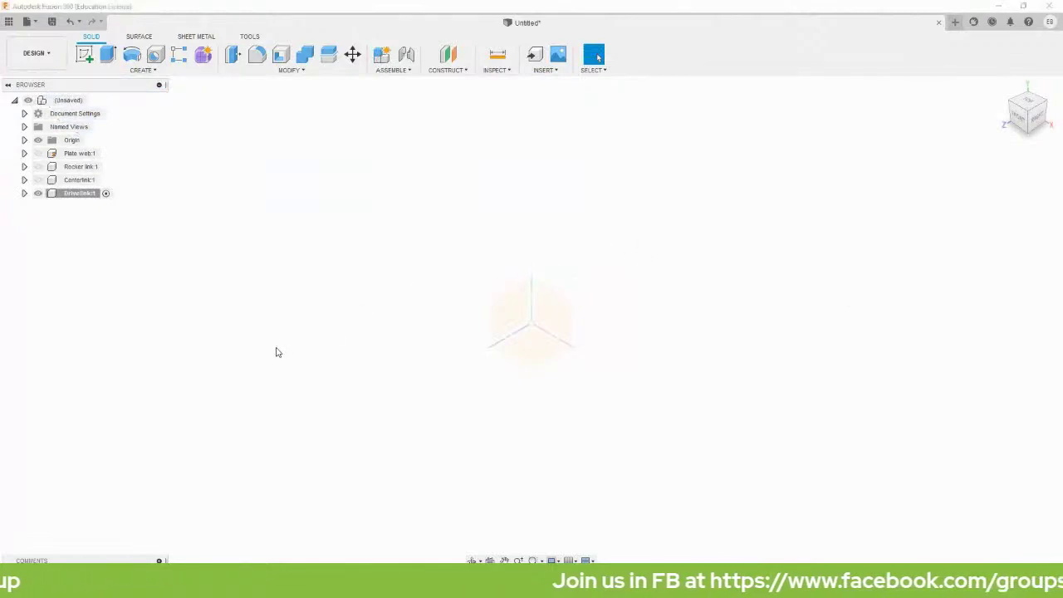
# On the XZ ground plane, sketch an overall slot along the X axis, 40 mm long and 14 mm wide.
pyautogui.press('s')
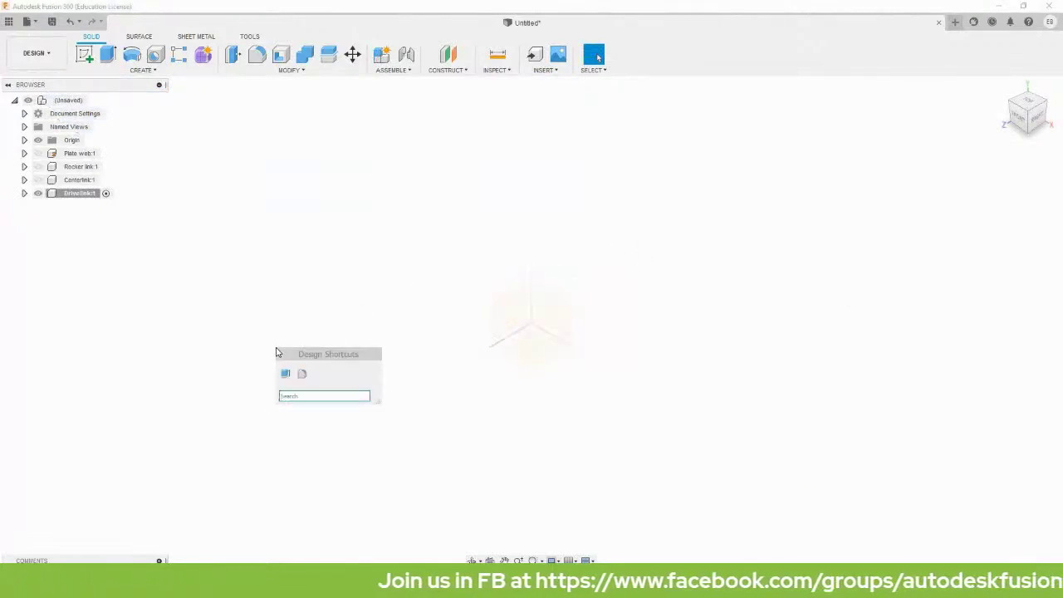
pyautogui.write('sl')
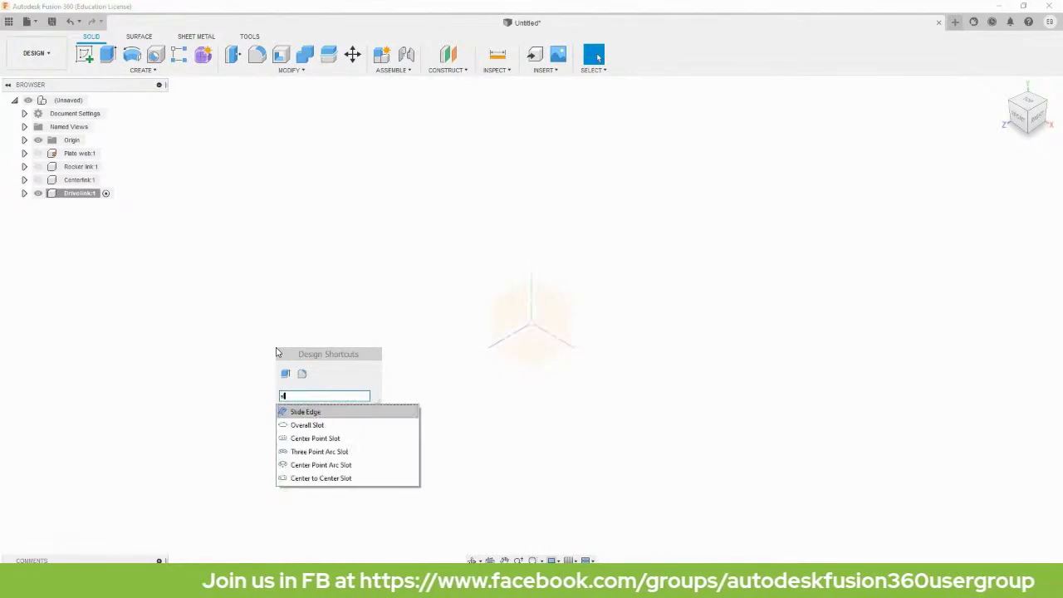
pyautogui.click(320, 428)
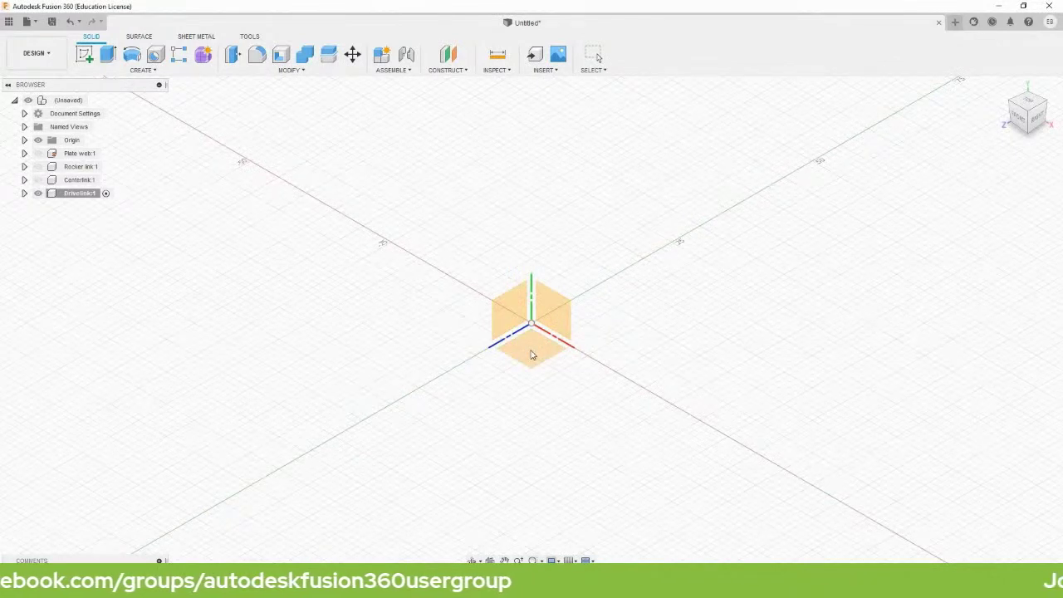
pyautogui.click(532, 355)
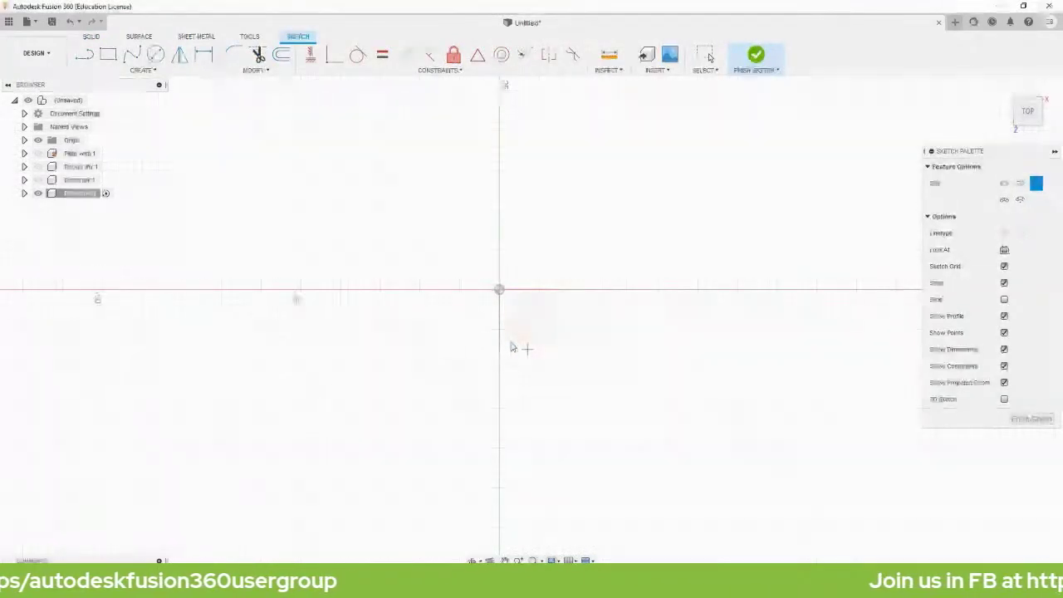
pyautogui.click(348, 290)
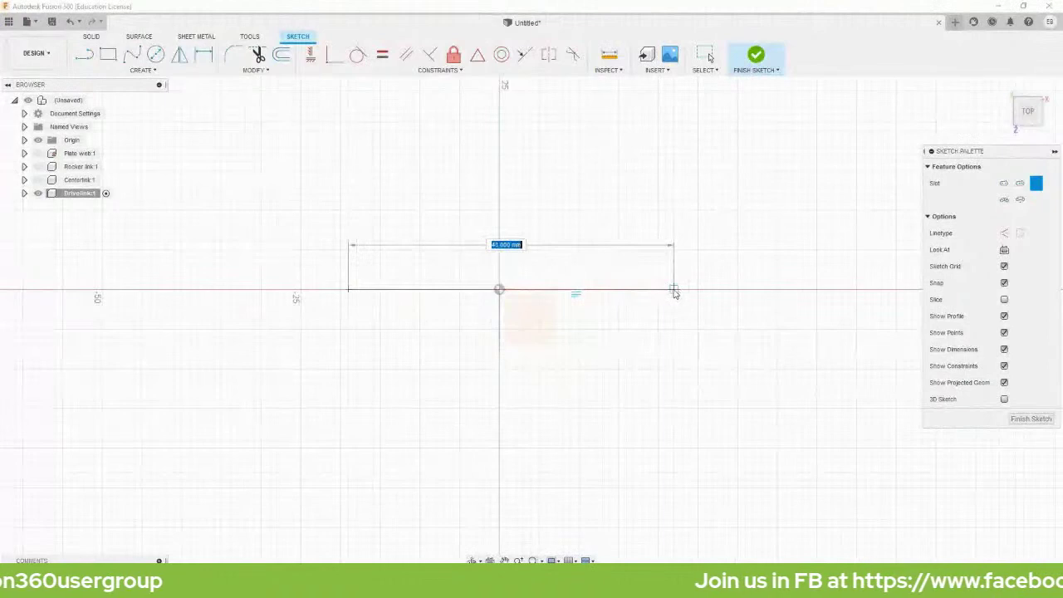
pyautogui.click(673, 290)
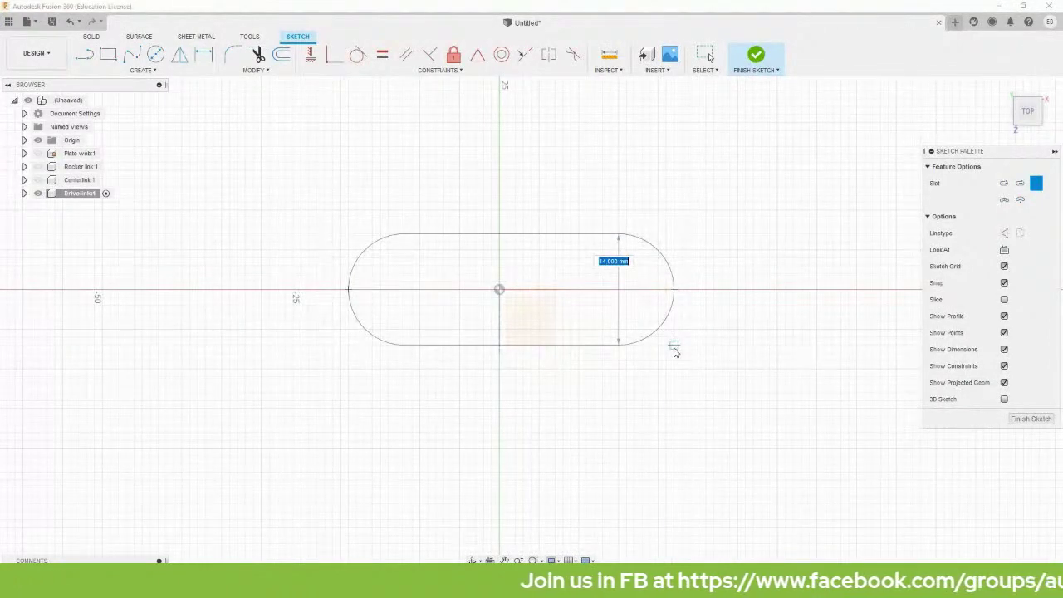
pyautogui.click(672, 348)
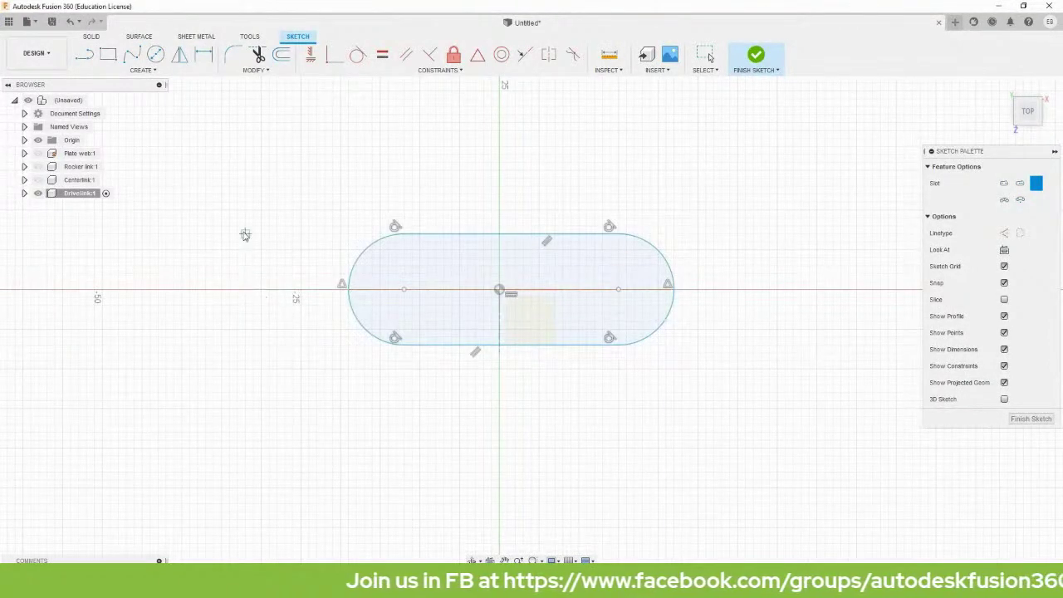
pyautogui.press('Escape')
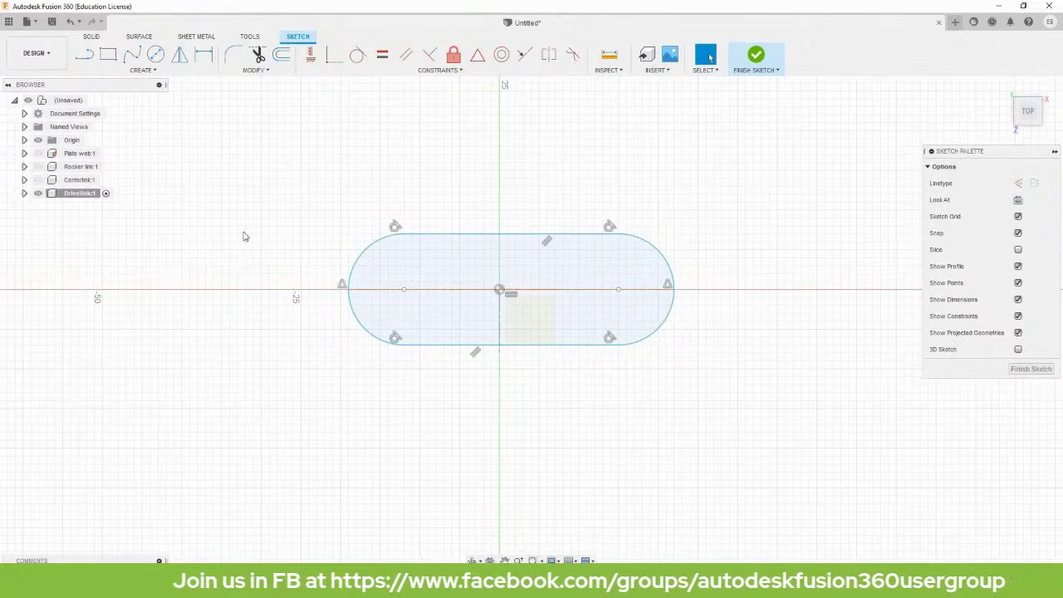
pyautogui.press('c')
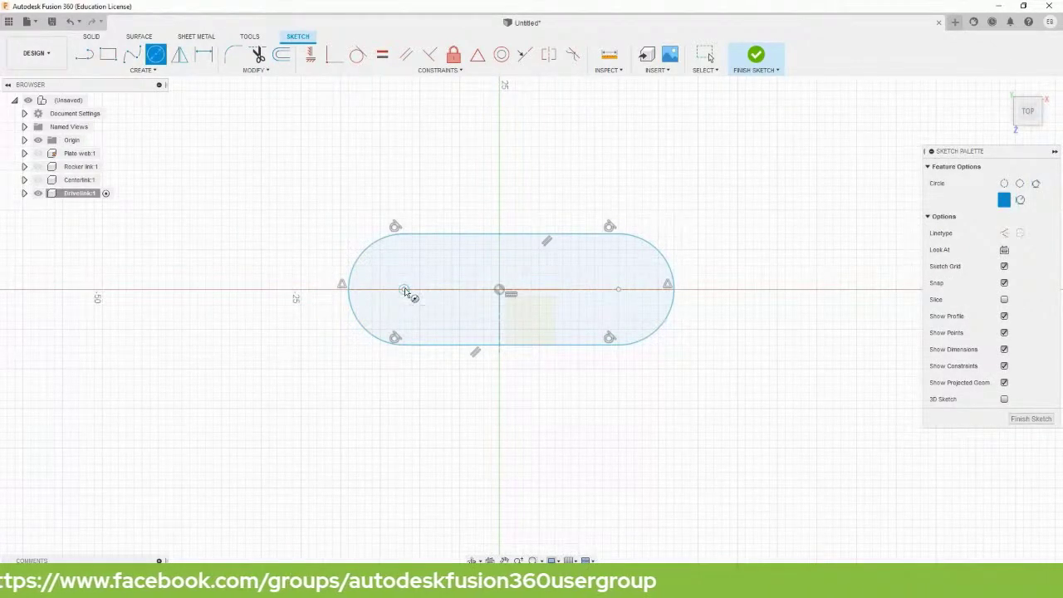
# Draw two matching circles centred on the left and right slot arc centres.
pyautogui.click(403, 289)
pyautogui.click(428, 311)
pyautogui.click(617, 289)
pyautogui.click(621, 325)
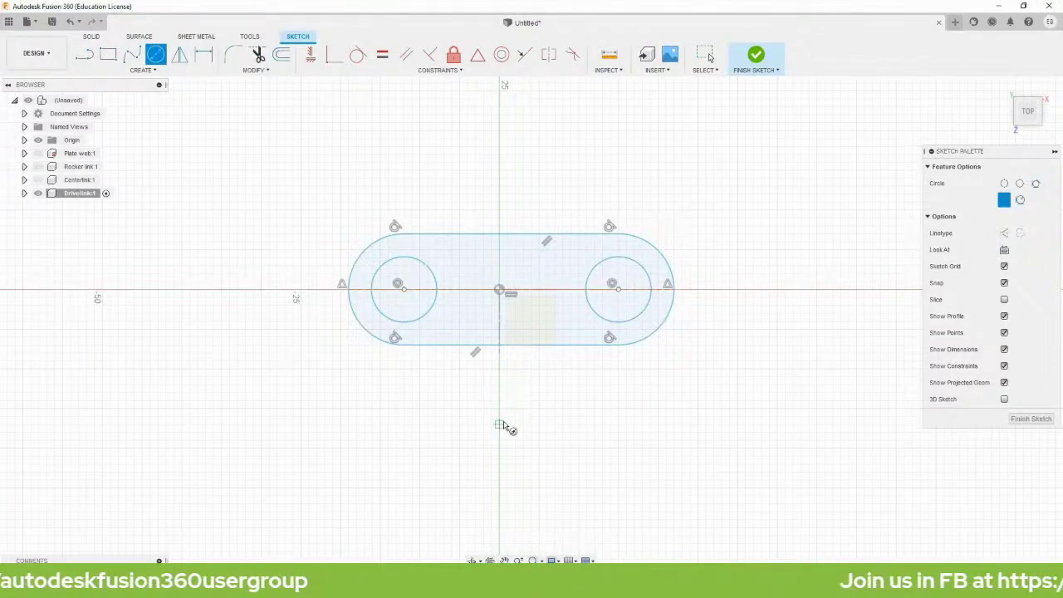
pyautogui.press('Escape')
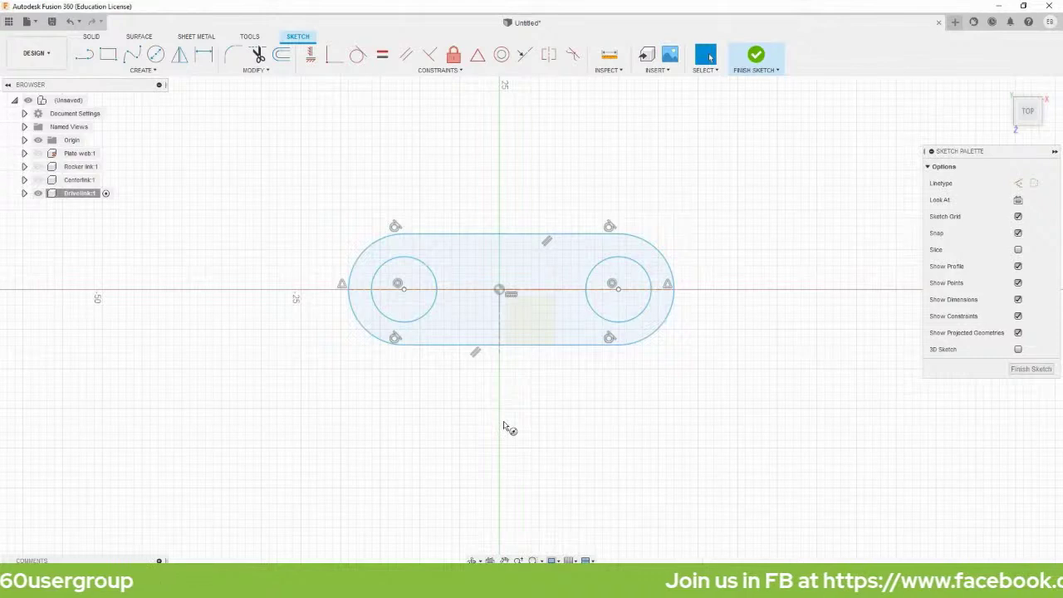
pyautogui.press('d')
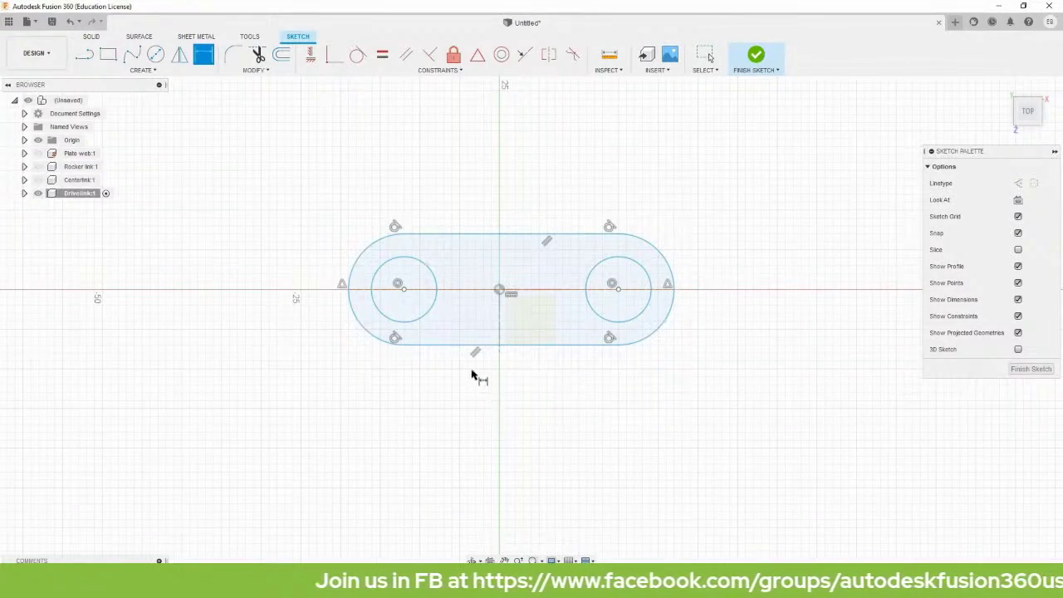
# Dimension the distance between the two hole centres to 20 mm.
pyautogui.click(404, 291)
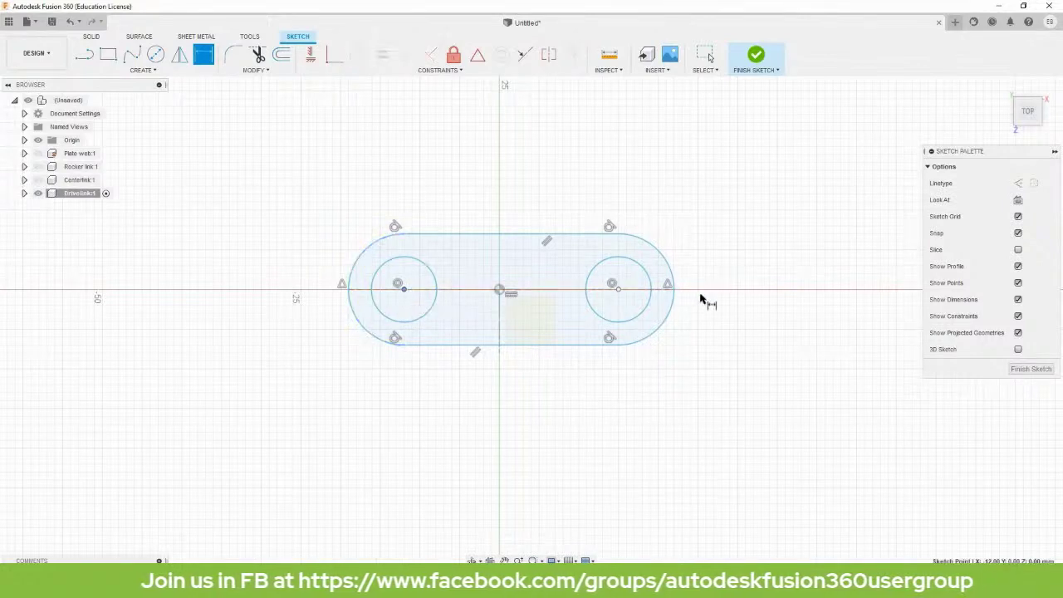
pyautogui.click(618, 290)
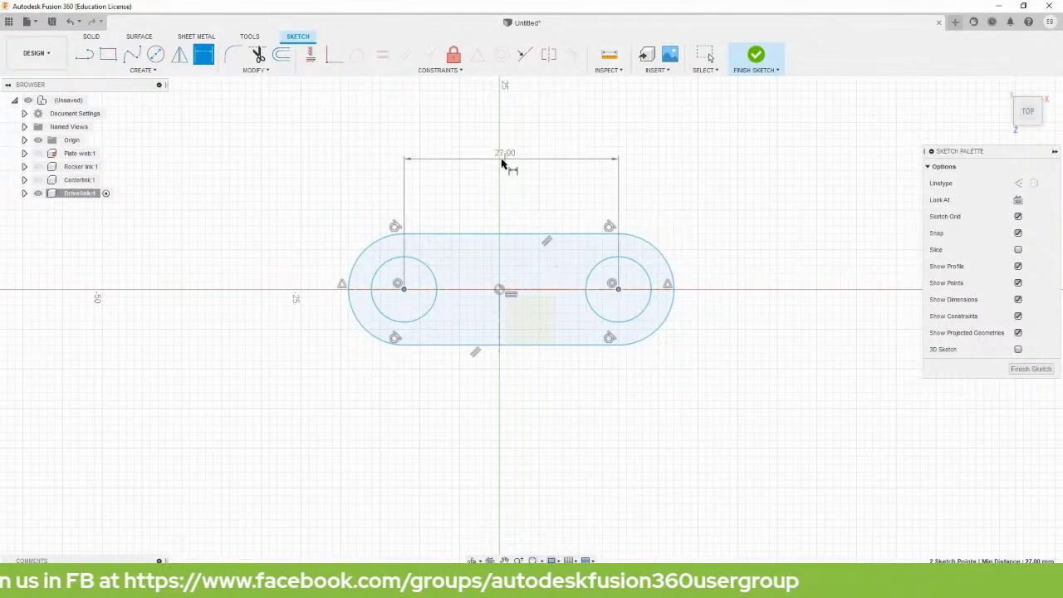
pyautogui.click(499, 162)
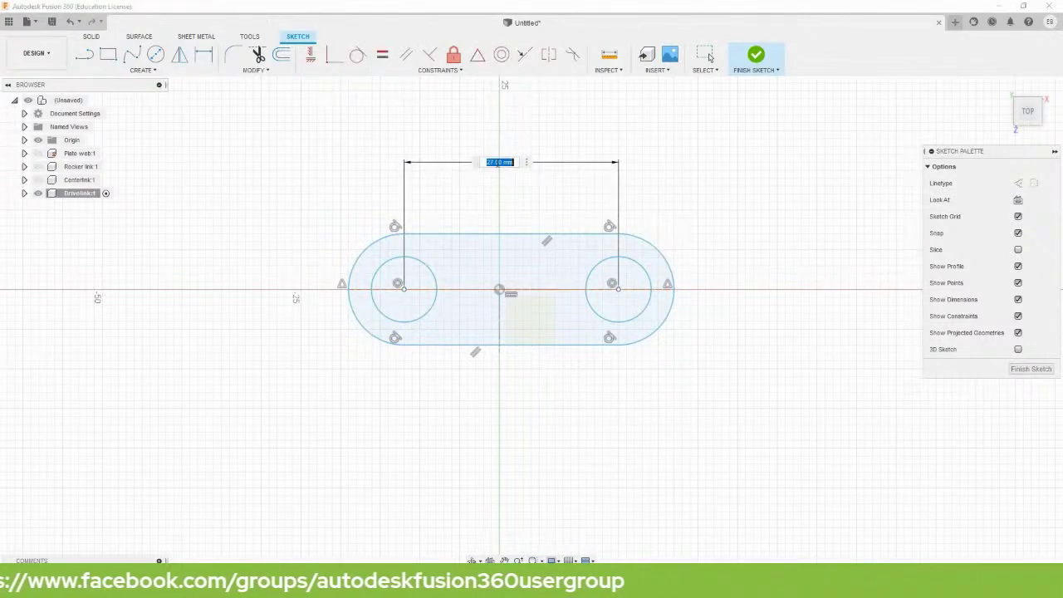
pyautogui.write('4')
pyautogui.press('Return')
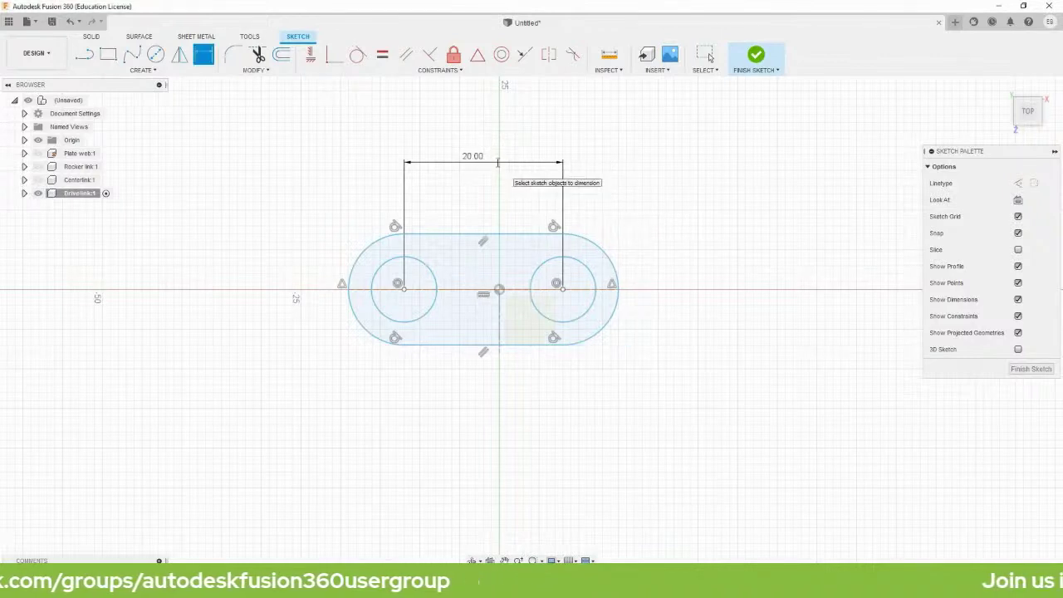
pyautogui.scroll(3, 399, 290)
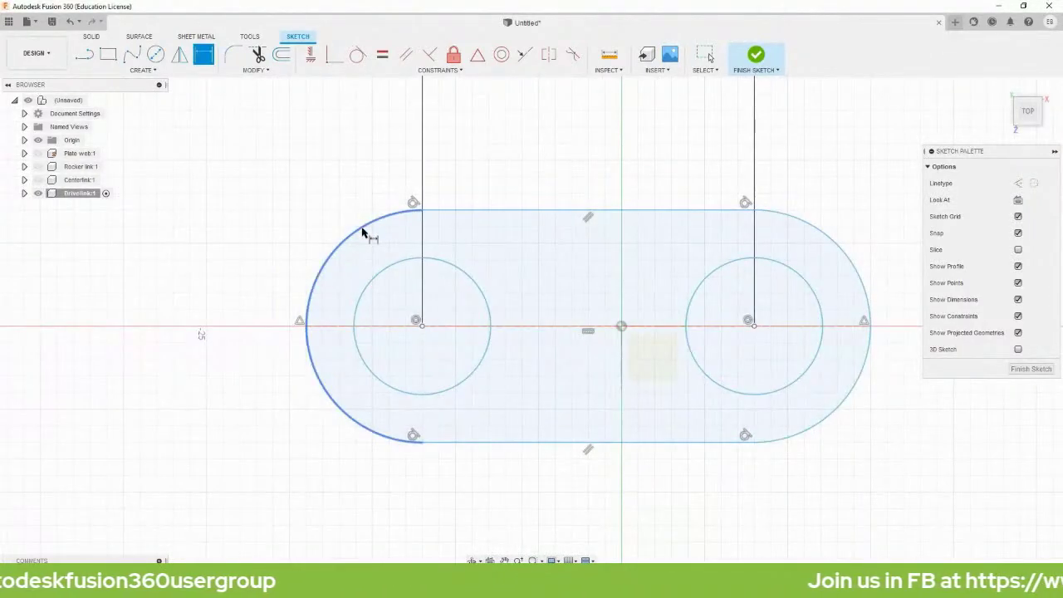
# Dimension the slot's end arc to R10 and the left hole to Ø10.
pyautogui.click(363, 230)
pyautogui.click(233, 157)
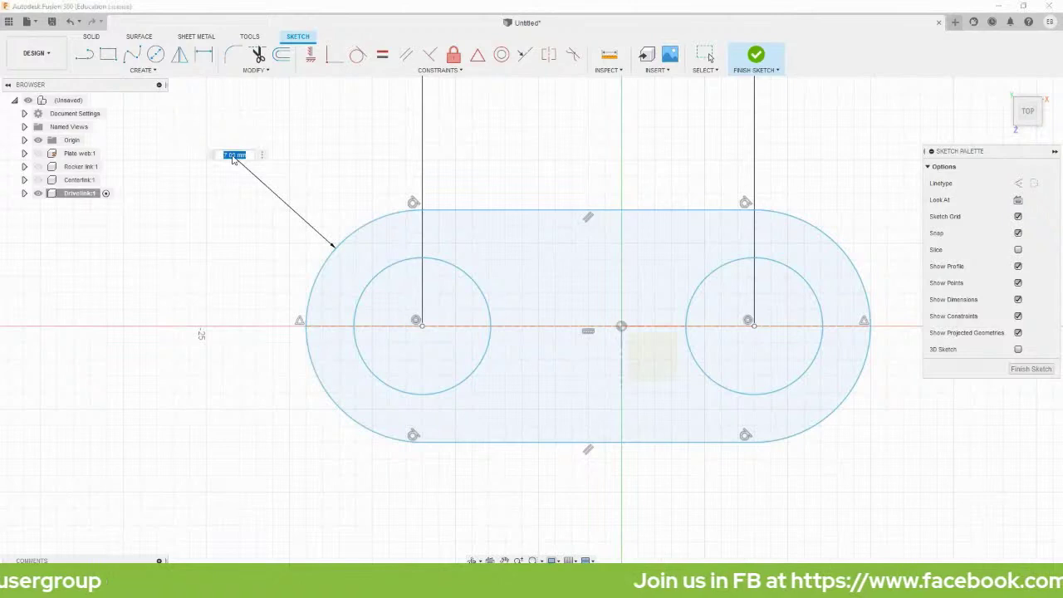
pyautogui.write('10')
pyautogui.press('Return')
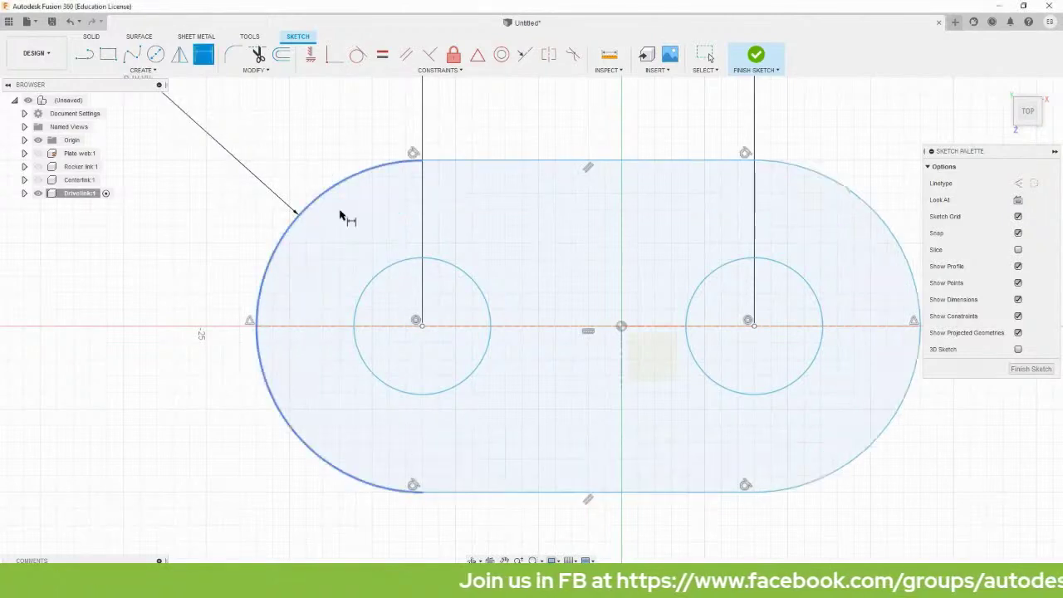
pyautogui.click(371, 292)
pyautogui.click(170, 405)
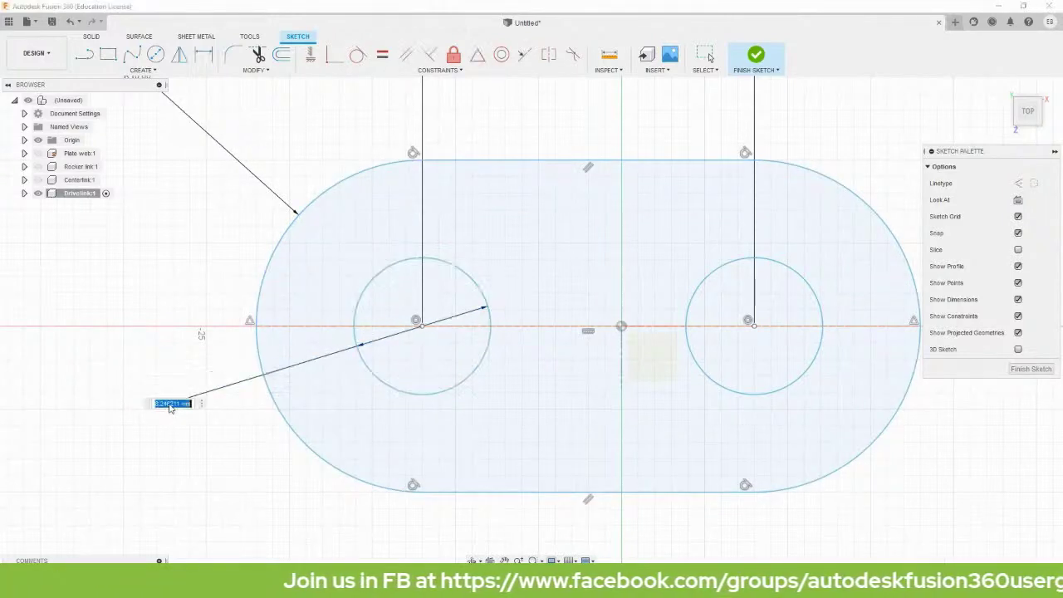
pyautogui.write('10')
pyautogui.press('Return')
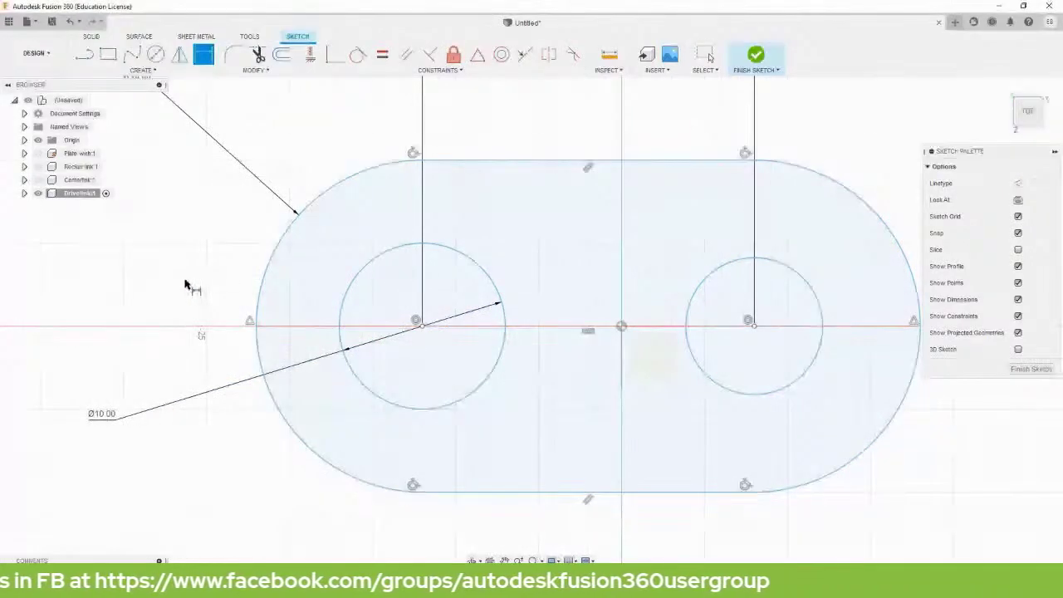
pyautogui.press('Escape')
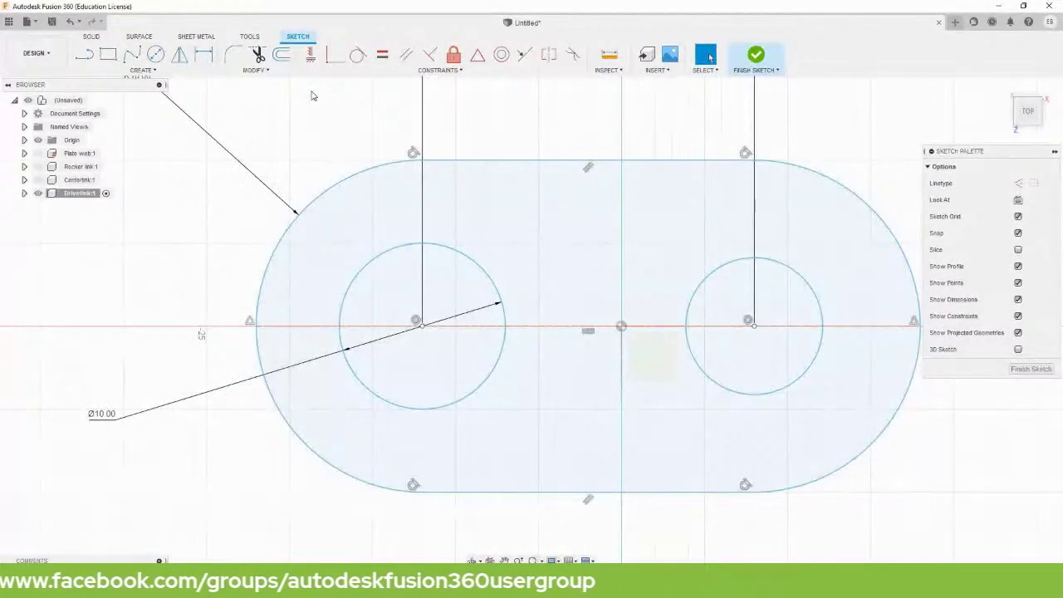
# Constrain the right hole equal to the left Ø10 hole.
pyautogui.click(383, 55)
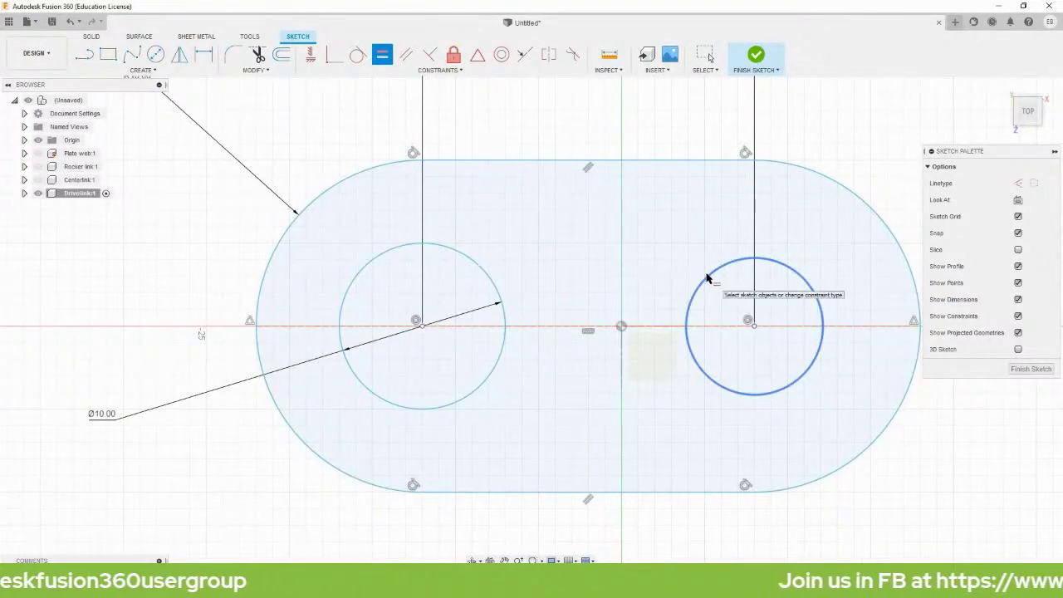
pyautogui.click(470, 259)
pyautogui.click(702, 279)
pyautogui.scroll(-3, 762, 353)
pyautogui.press('Escape')
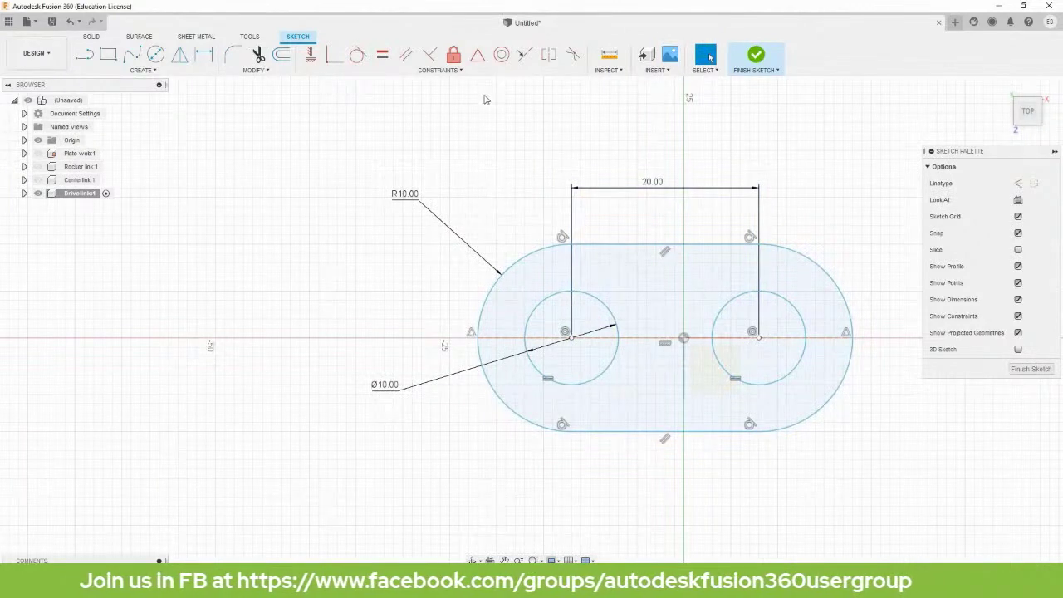
# Centre the slot's centre line on the origin with a Midpoint constraint, then finish the sketch.
pyautogui.click(479, 59)
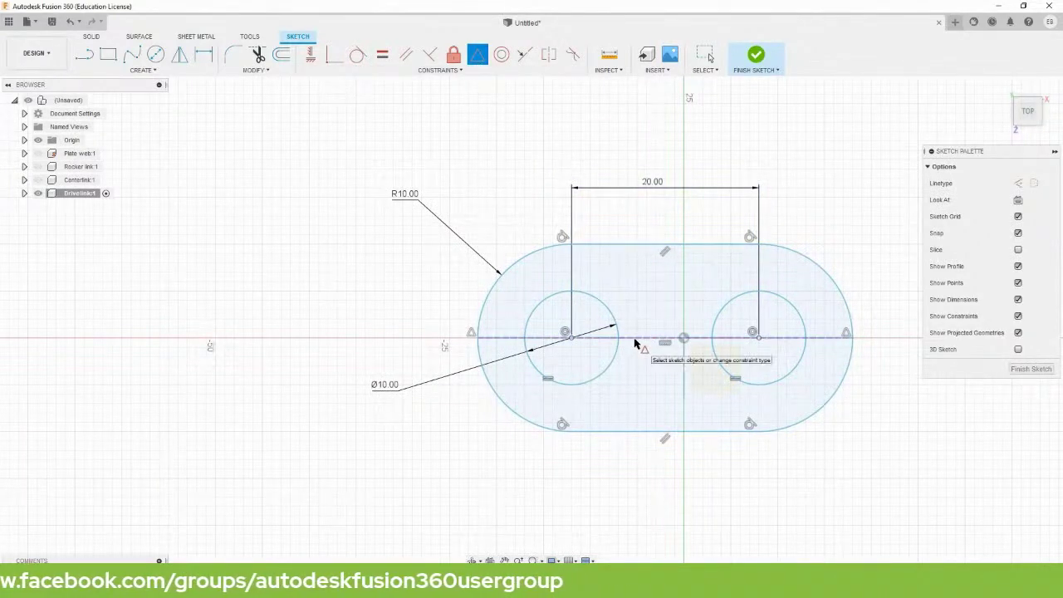
pyautogui.click(664, 338)
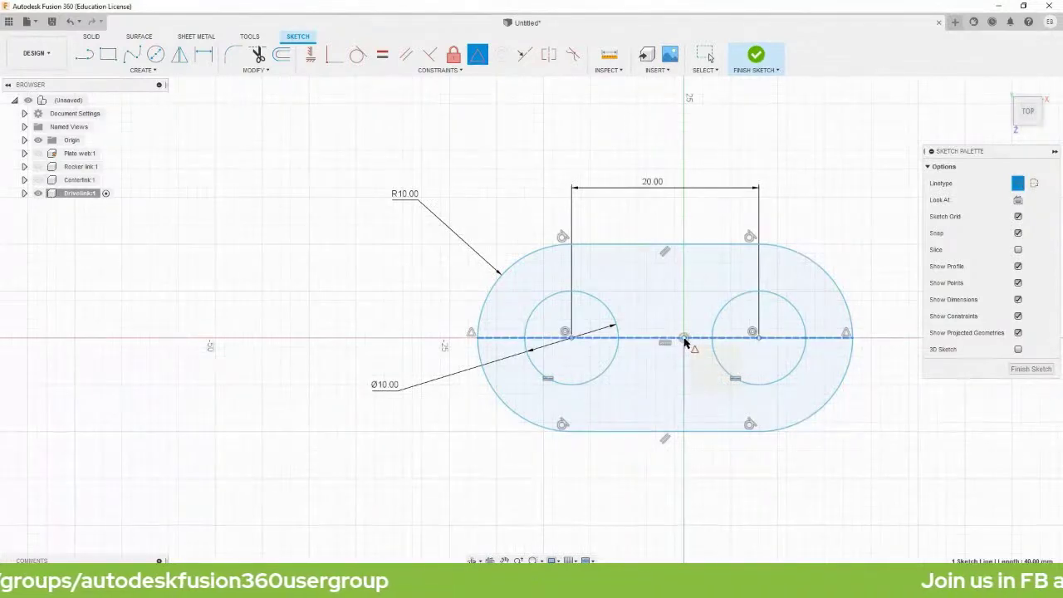
pyautogui.click(684, 339)
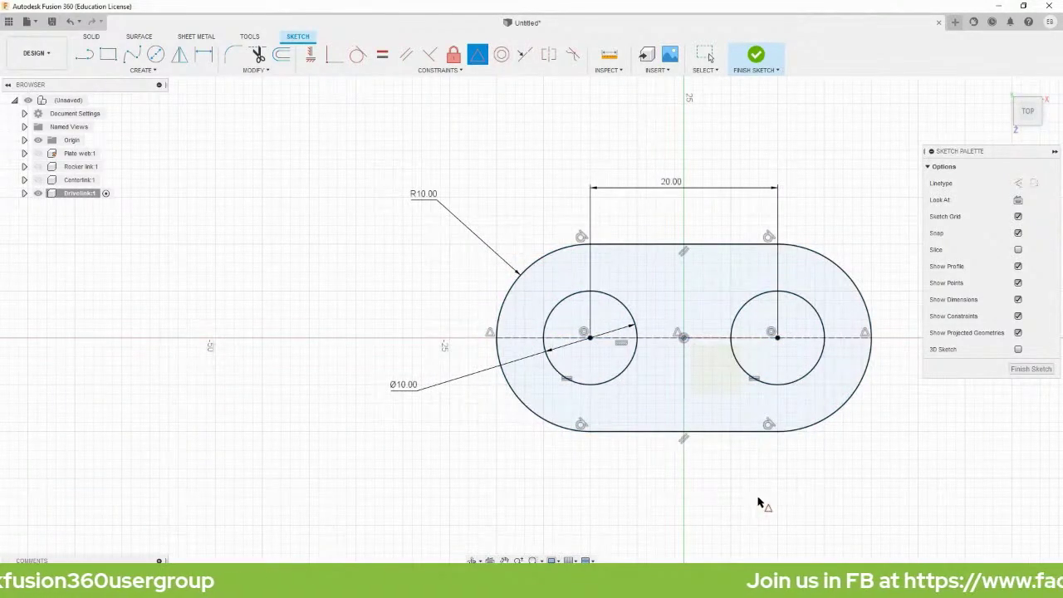
pyautogui.press('Escape')
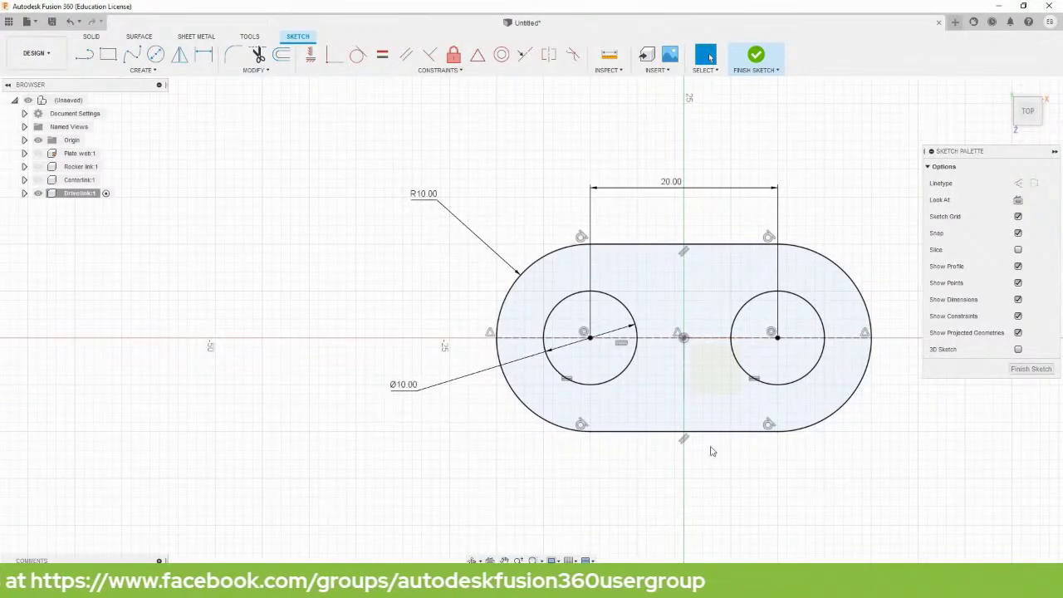
pyautogui.click(755, 56)
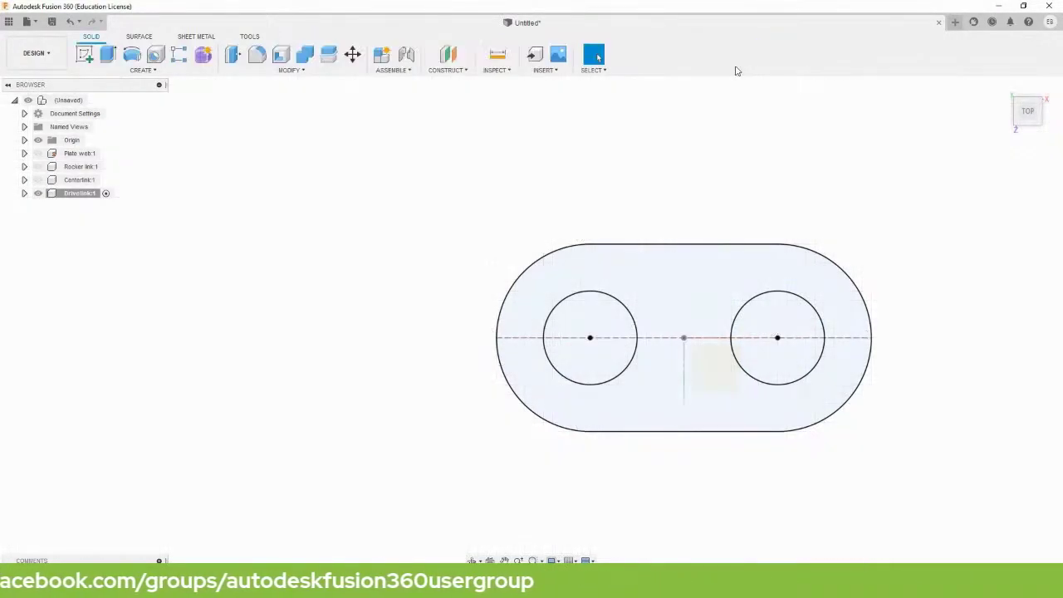
# Extrude the Drivelink profile symmetrically, whole length, into a 5 mm thick link.
pyautogui.click(108, 56)
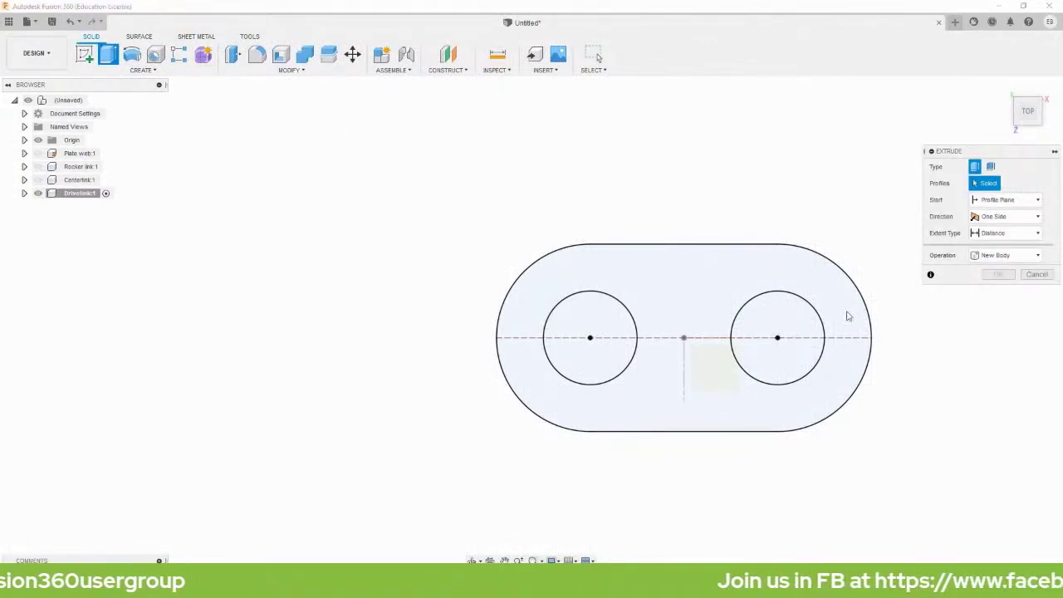
pyautogui.click(676, 296)
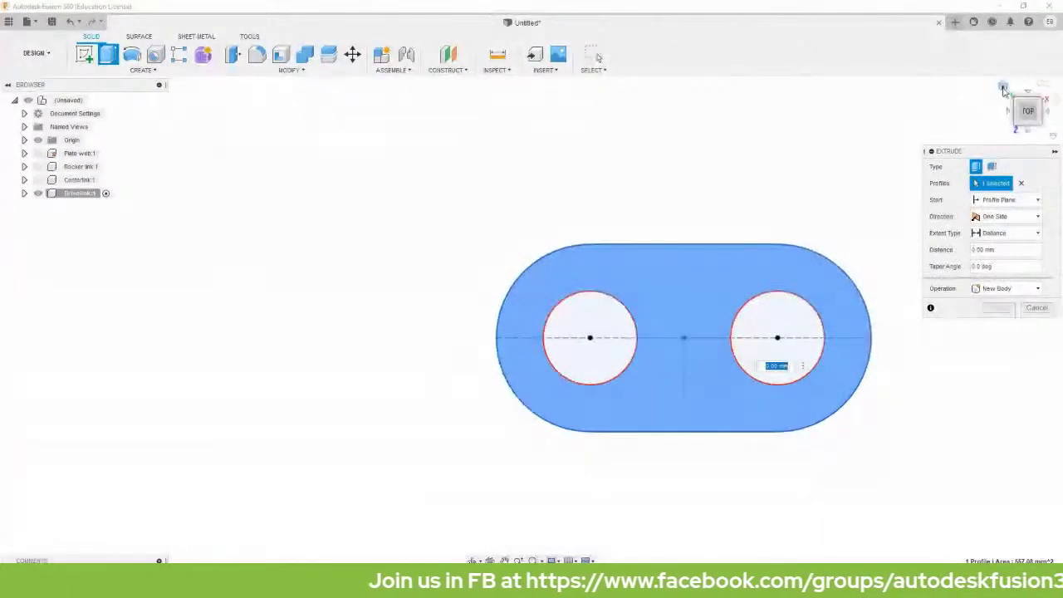
pyautogui.click(1003, 88)
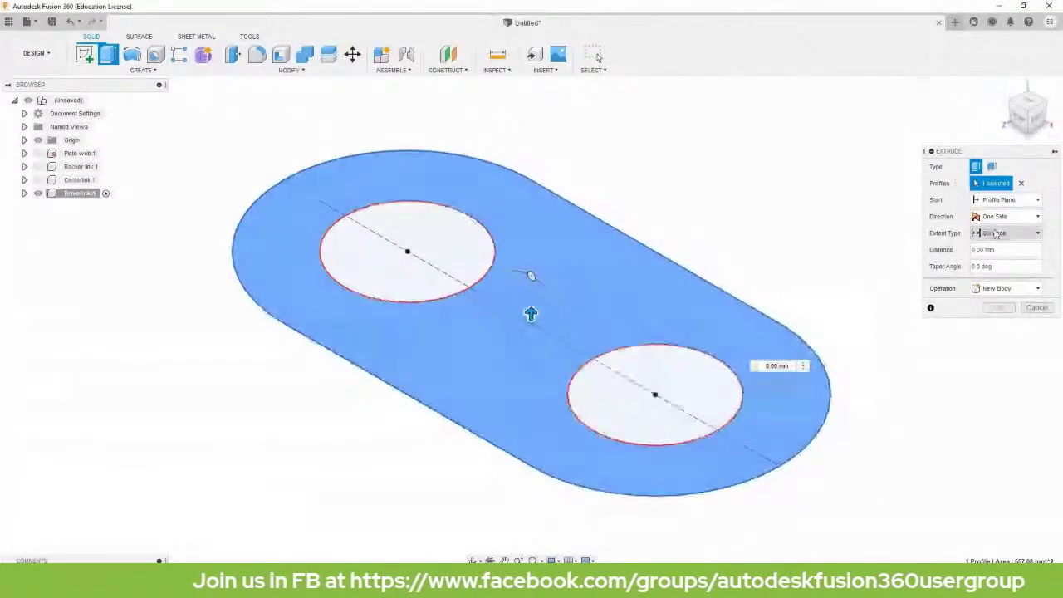
pyautogui.click(996, 249)
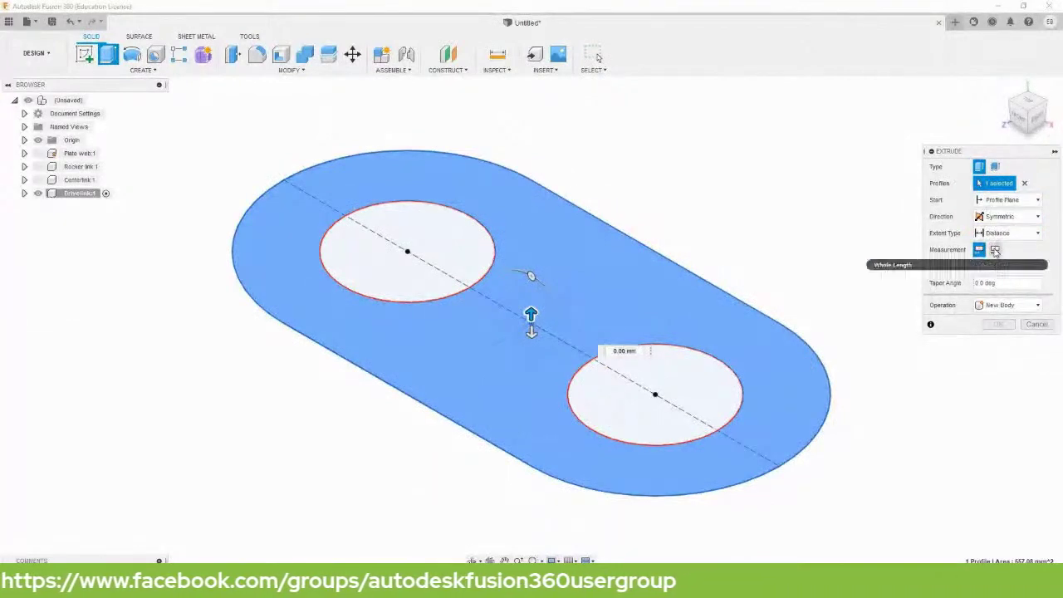
pyautogui.click(995, 250)
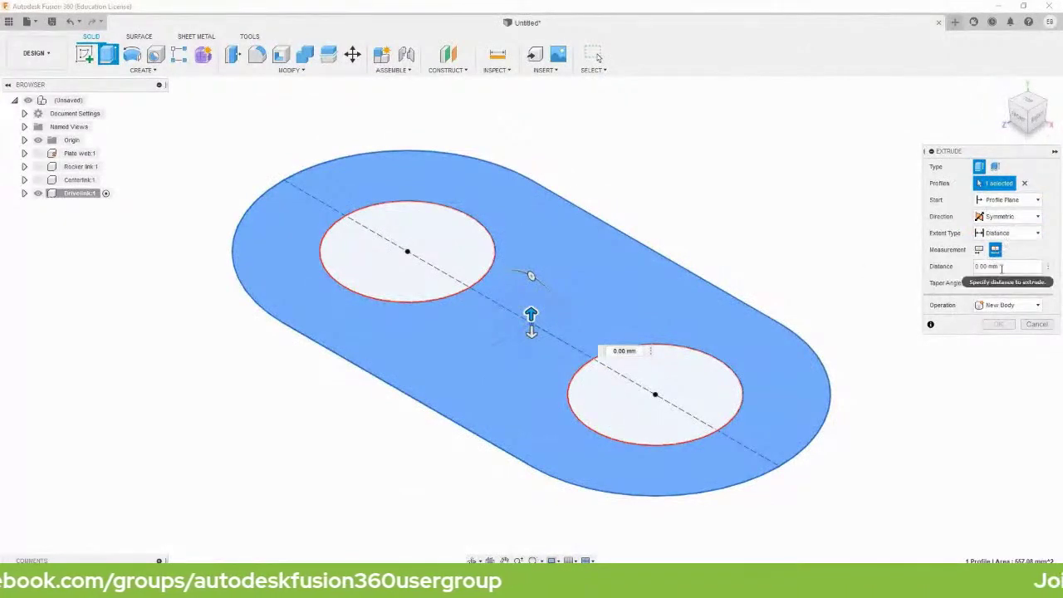
pyautogui.click(1008, 267)
pyautogui.write('1')
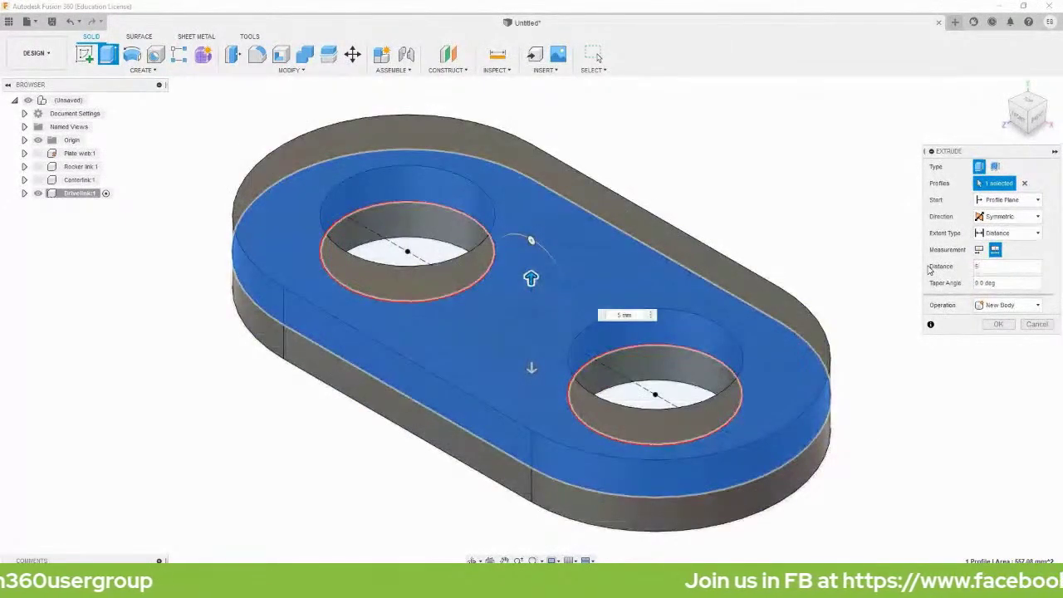
pyautogui.press('Return')
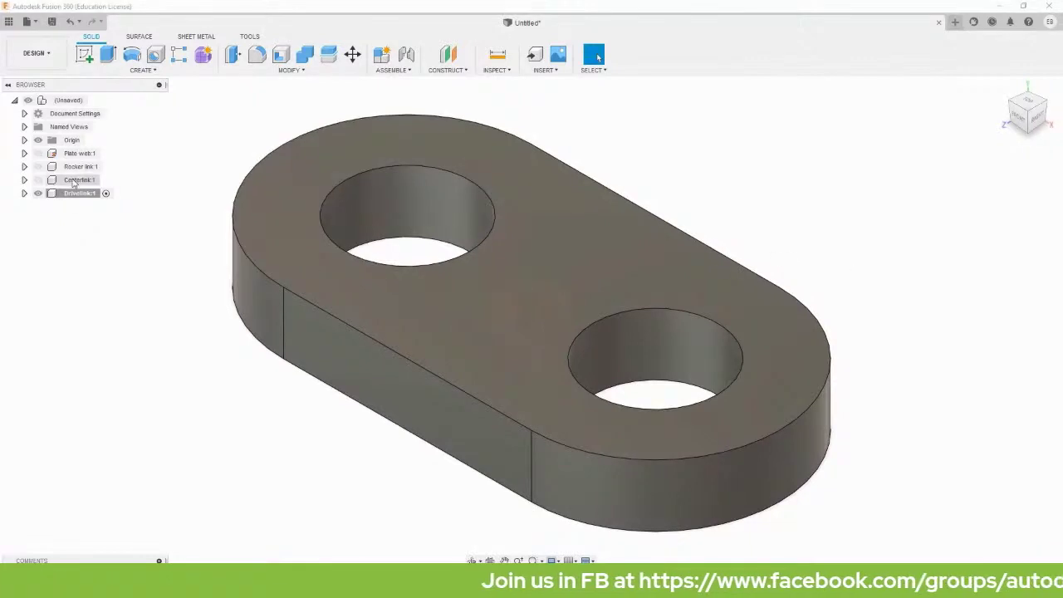
# Hide Drivelink and add a new root component named 'pin 10x10'.
pyautogui.click(91, 100)
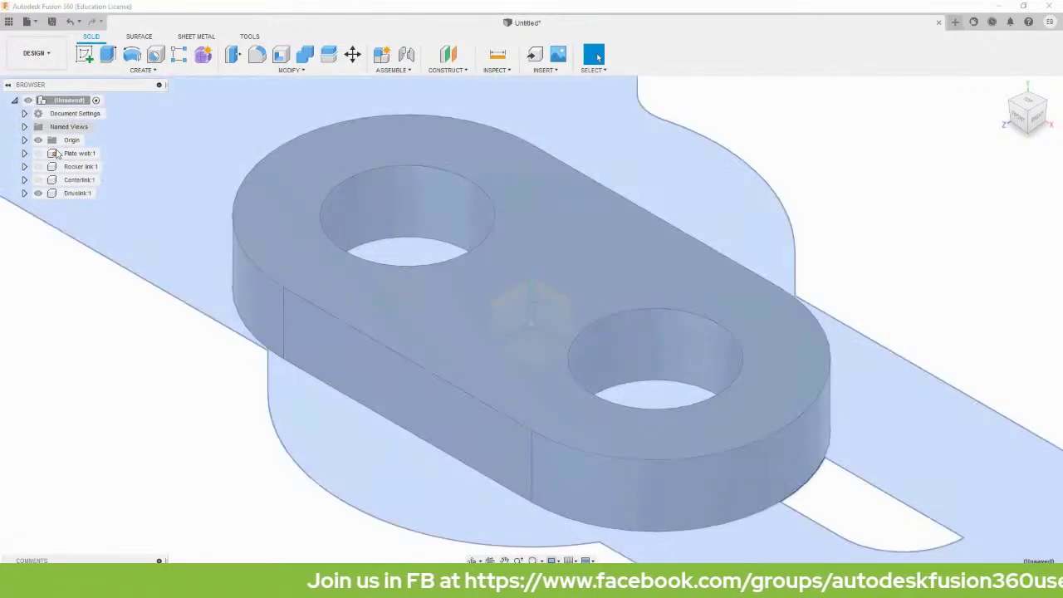
pyautogui.click(37, 192)
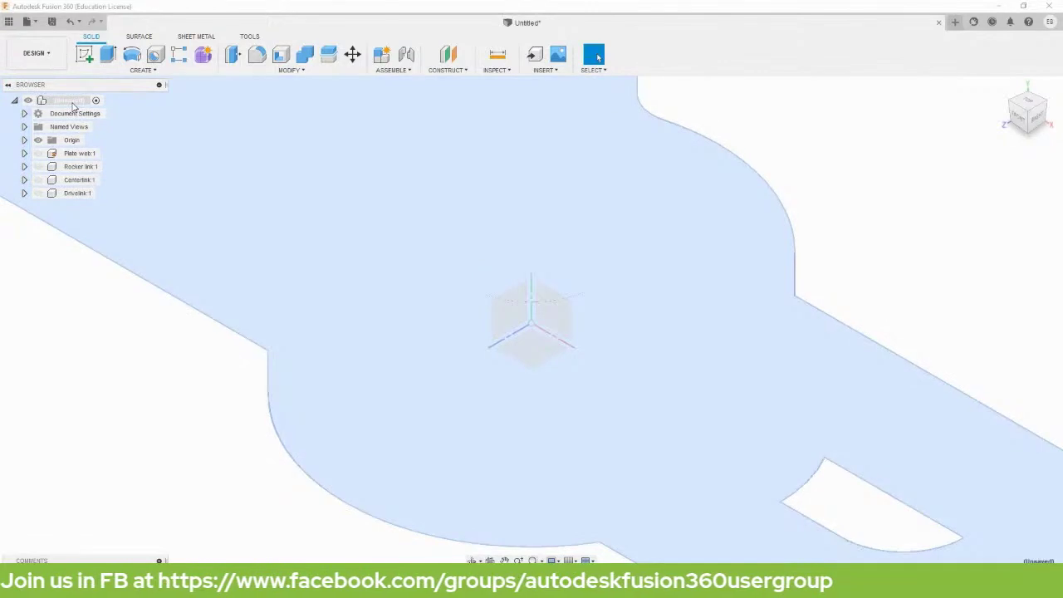
pyautogui.rightClick(74, 106)
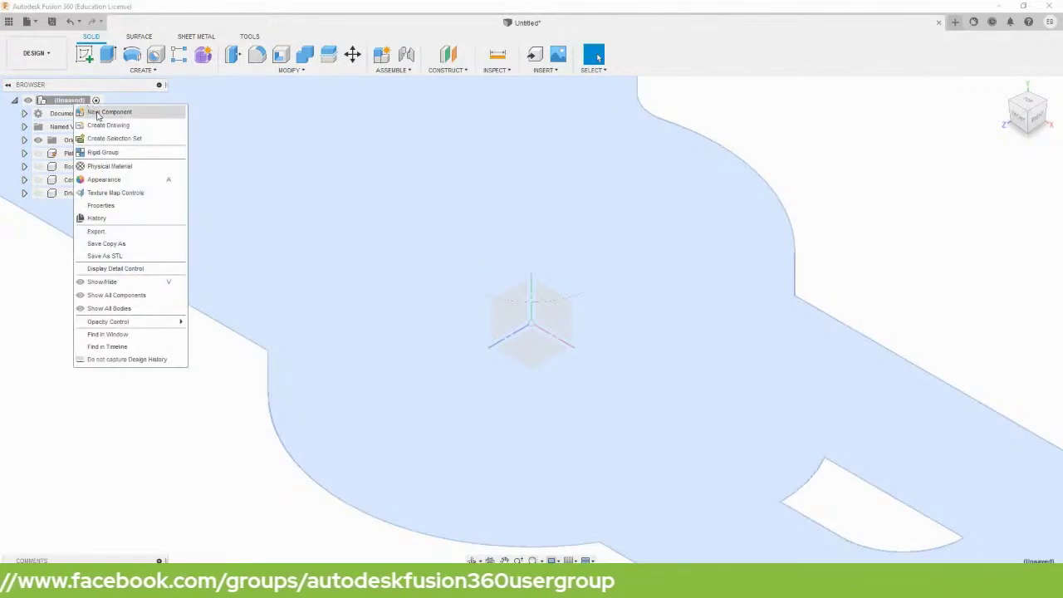
pyautogui.click(100, 112)
pyautogui.moveTo(932, 217); pyautogui.dragTo(836, 224)
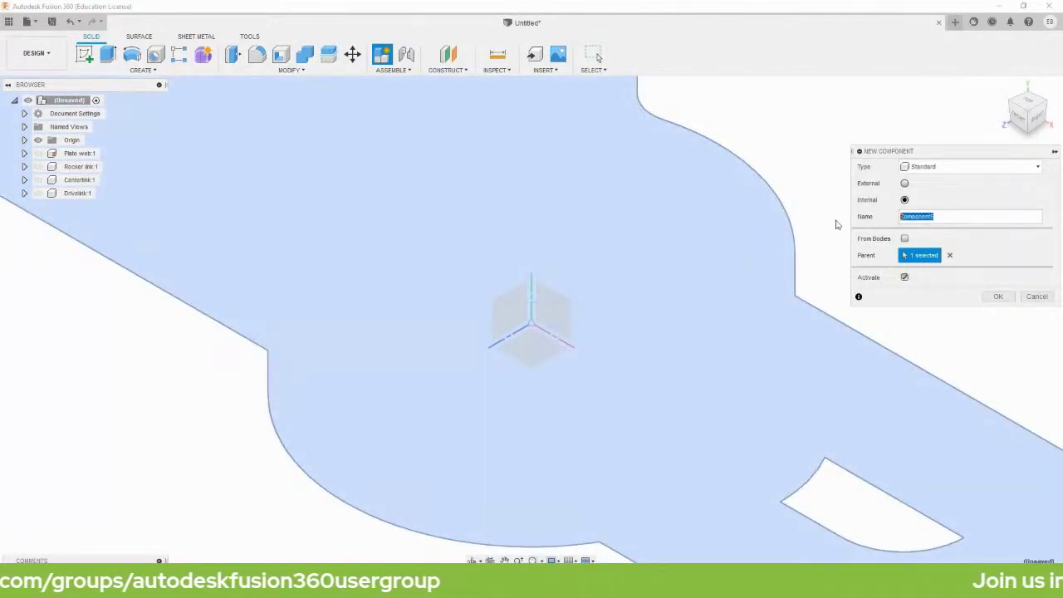
pyautogui.write('I')
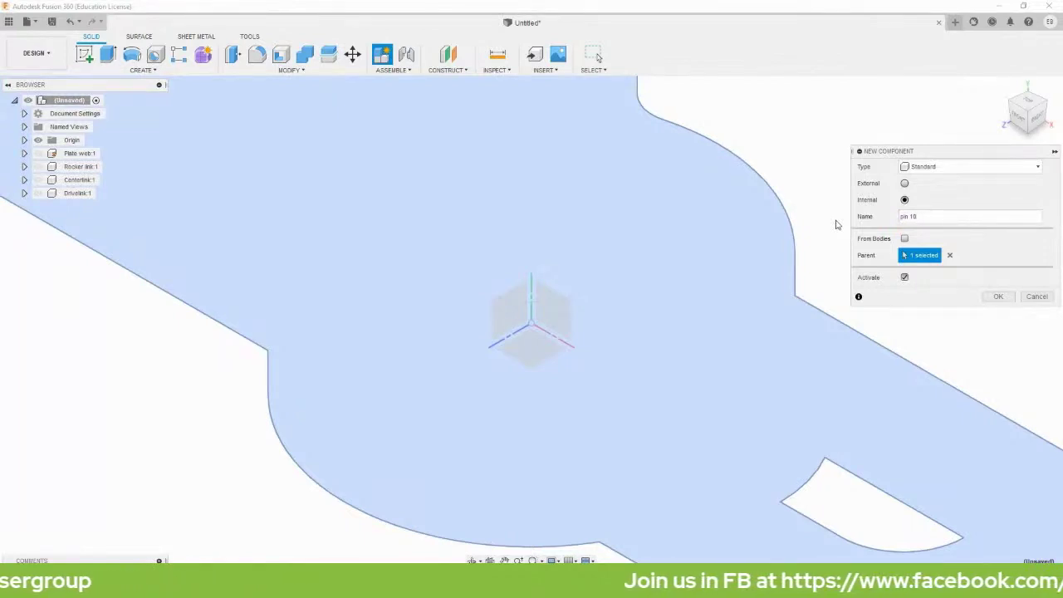
pyautogui.write('in 10x16')
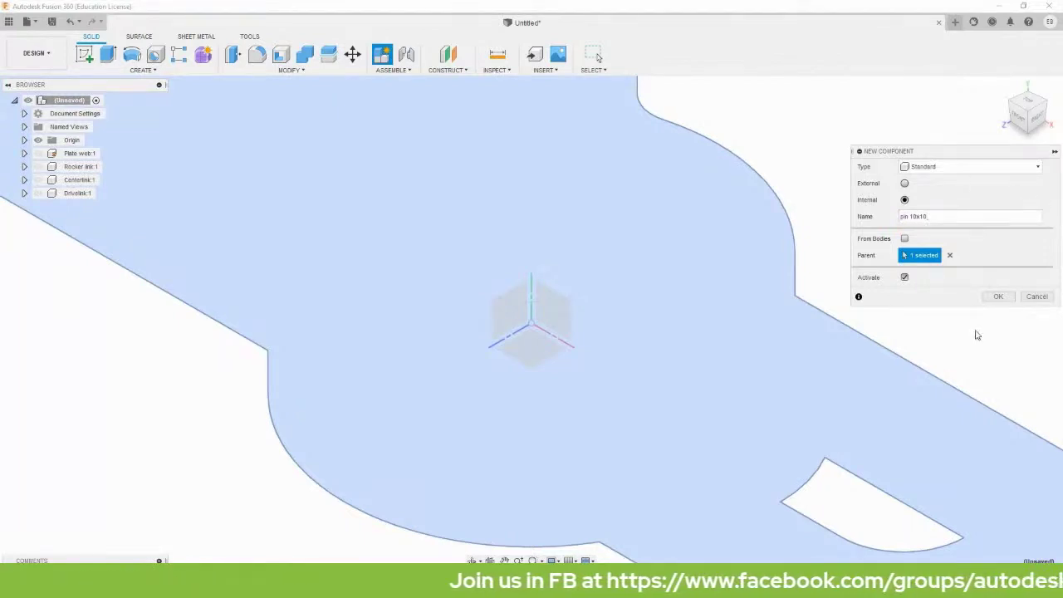
pyautogui.click(998, 296)
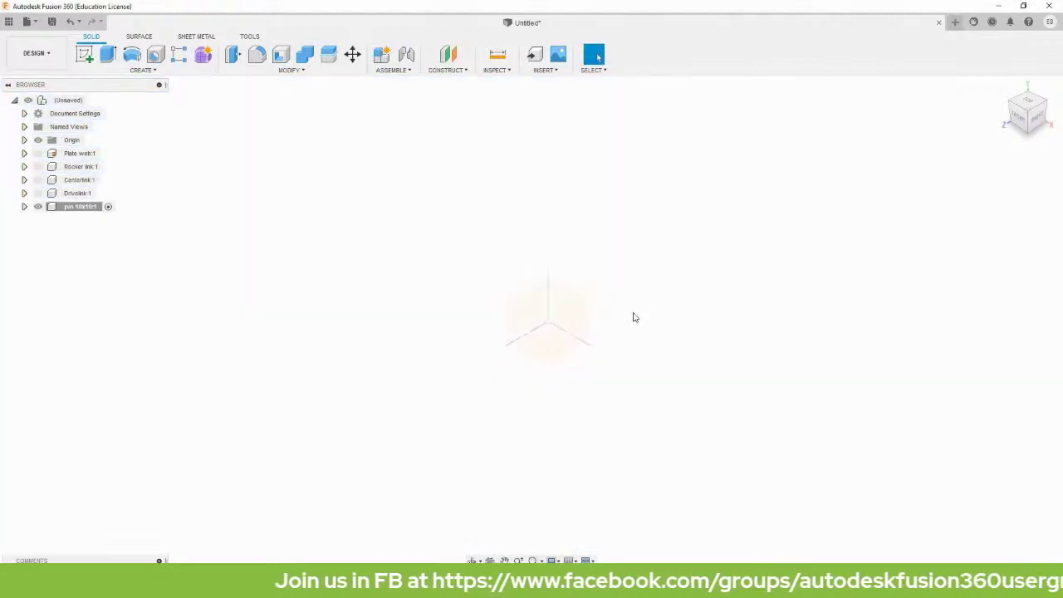
# Sketch a Ø10 mm circle at the origin on the XY plane and extrude it 10 mm.
pyautogui.press('c')
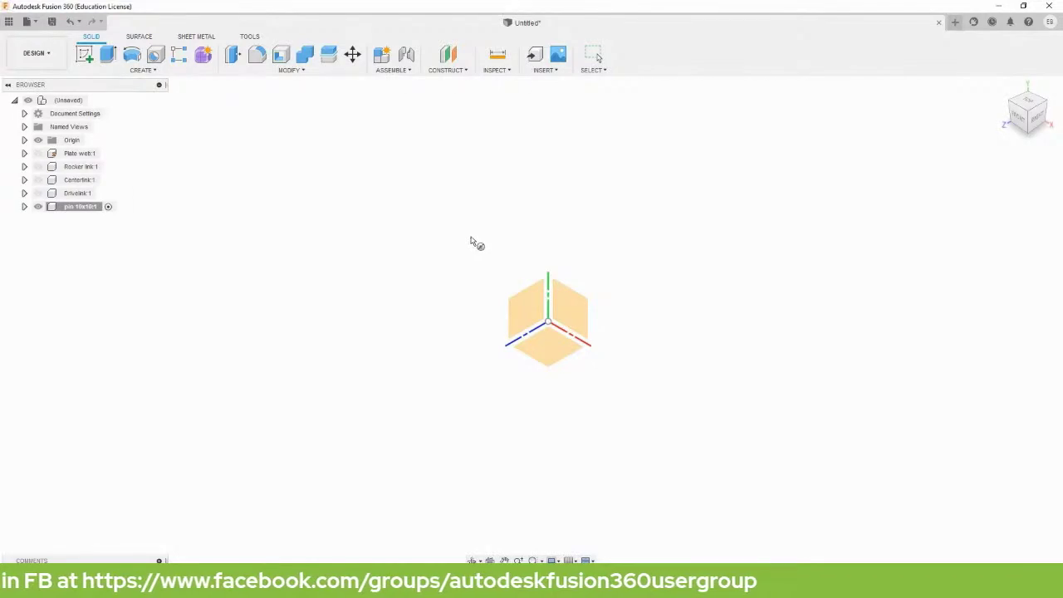
pyautogui.click(545, 352)
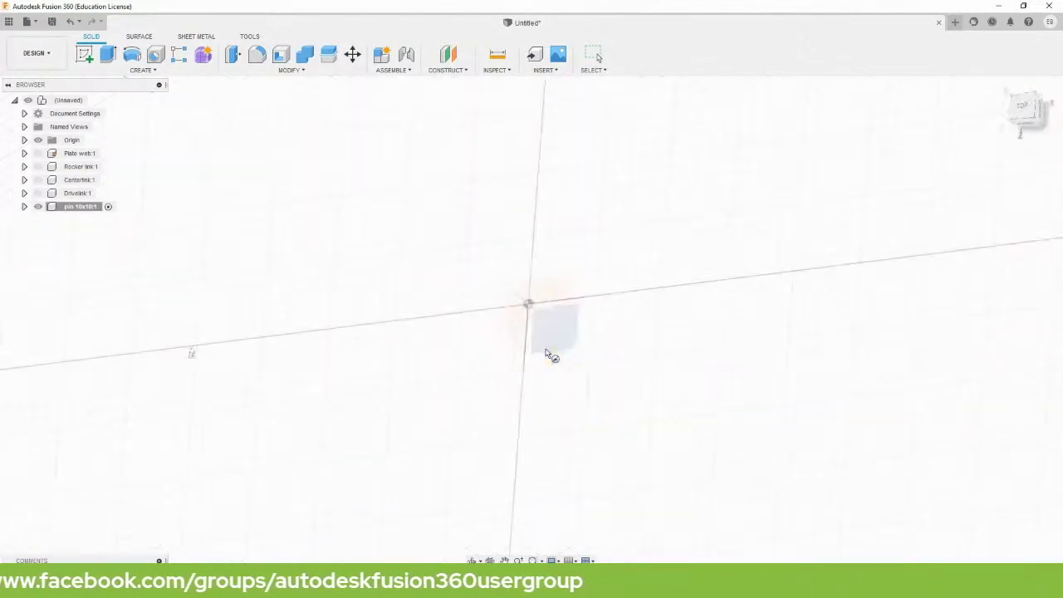
pyautogui.click(499, 288)
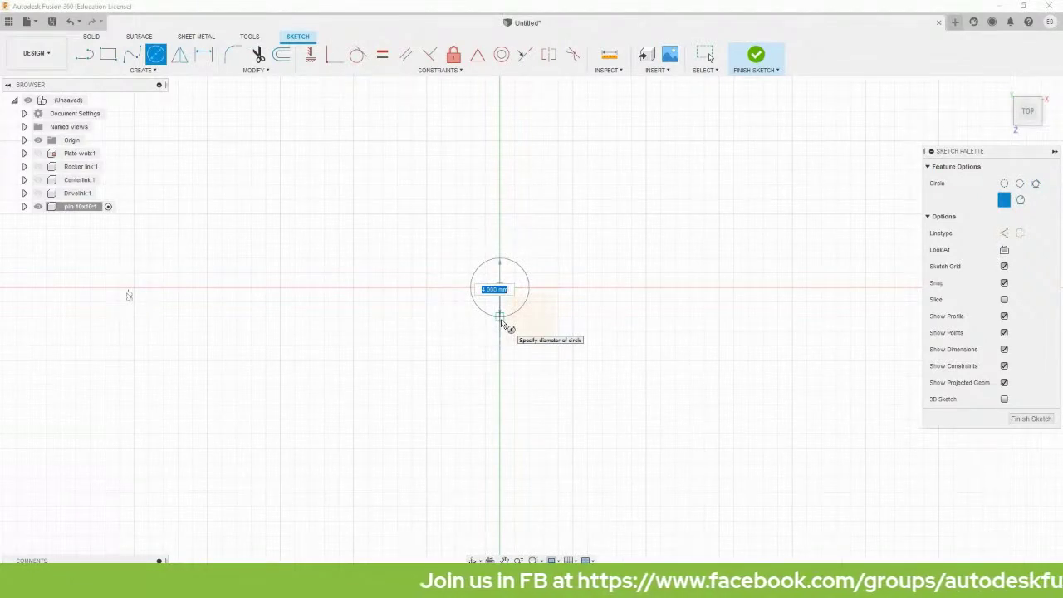
pyautogui.write('10')
pyautogui.press('Return')
pyautogui.press('Escape')
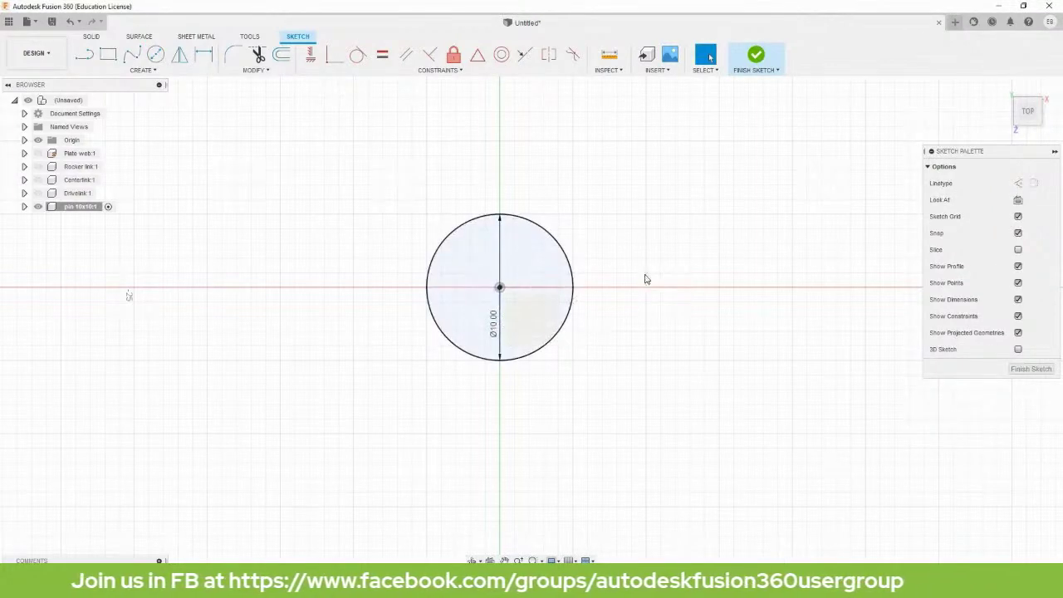
pyautogui.press('e')
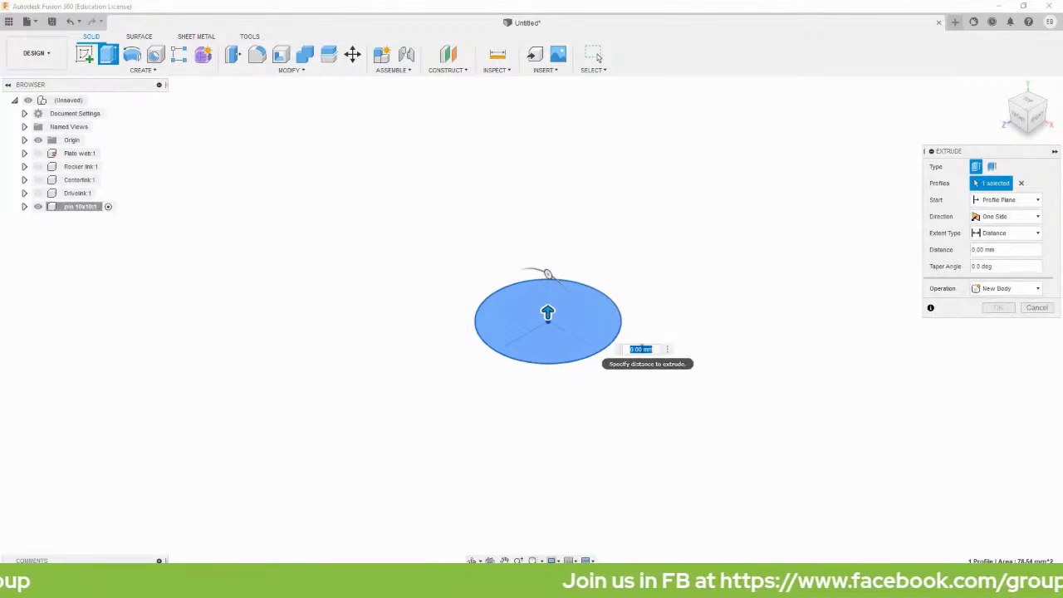
pyautogui.write('10')
pyautogui.press('Return')
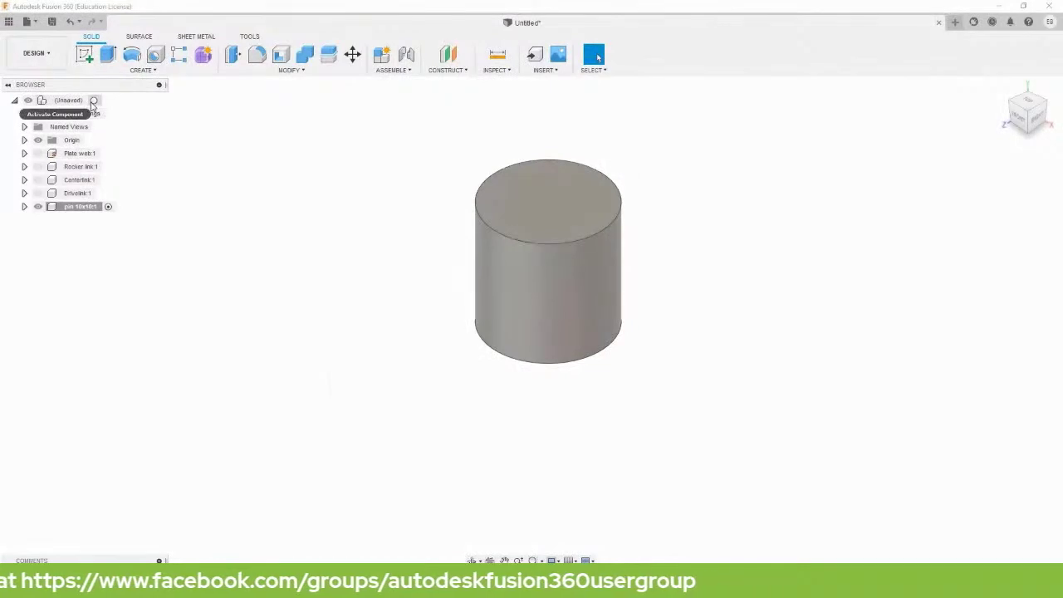
# Hide the pin 10x10 part and add a new root component named 'pin 10x15'.
pyautogui.click(93, 101)
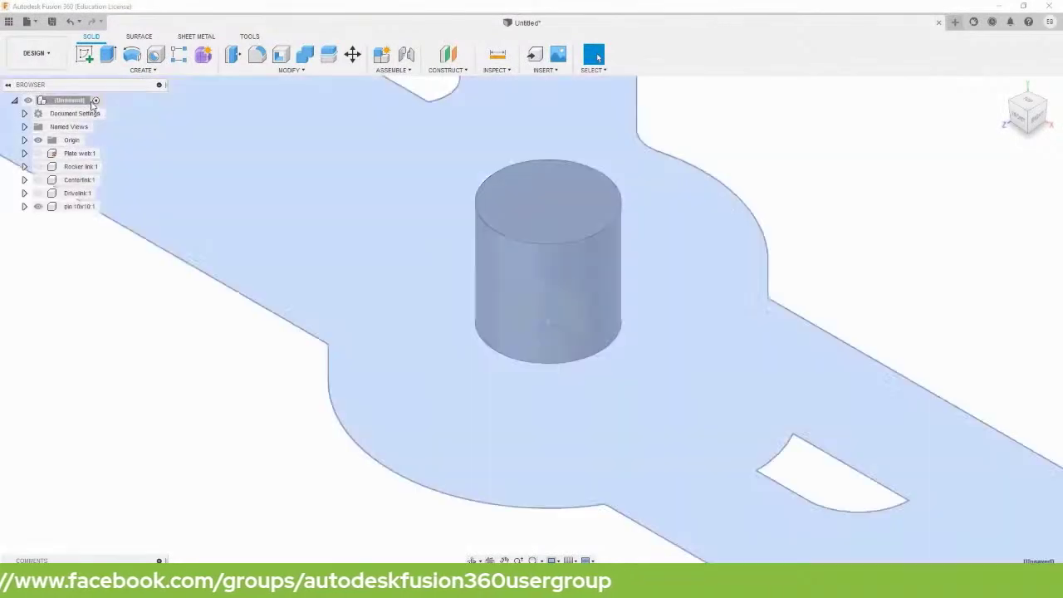
pyautogui.click(48, 207)
pyautogui.click(38, 207)
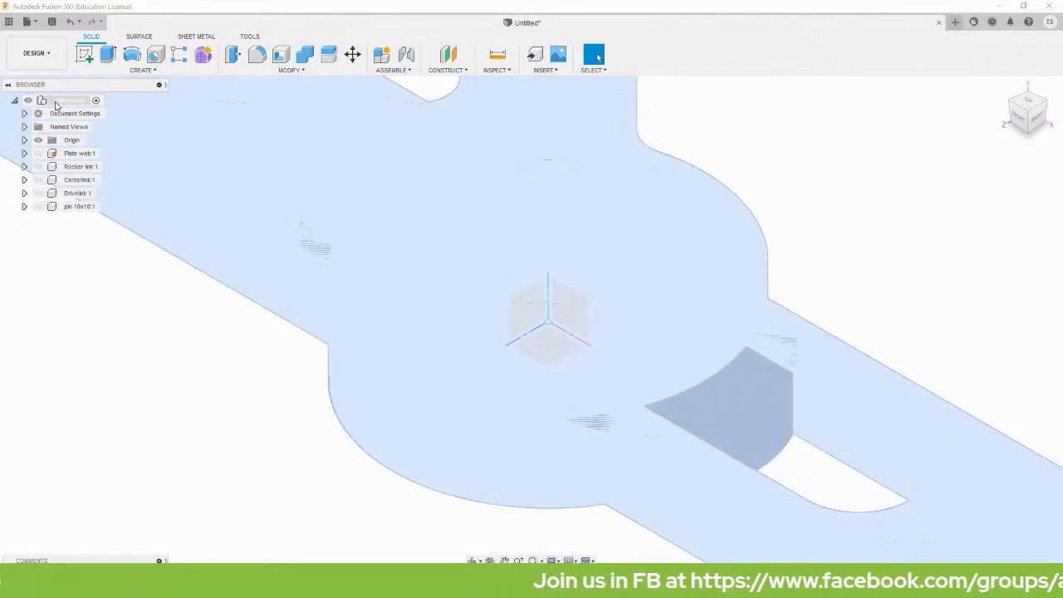
pyautogui.rightClick(56, 105)
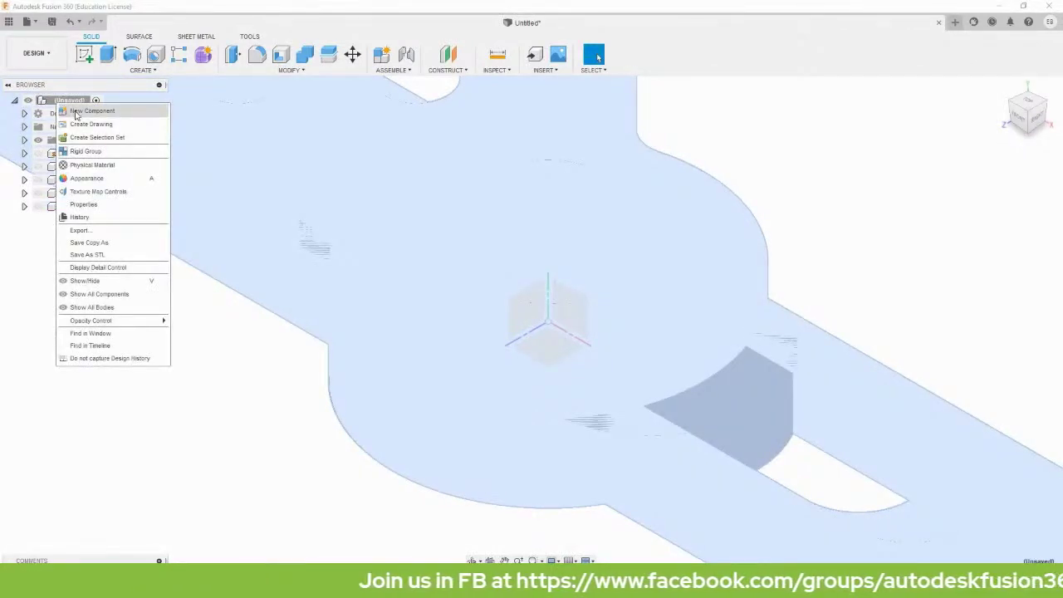
pyautogui.click(76, 114)
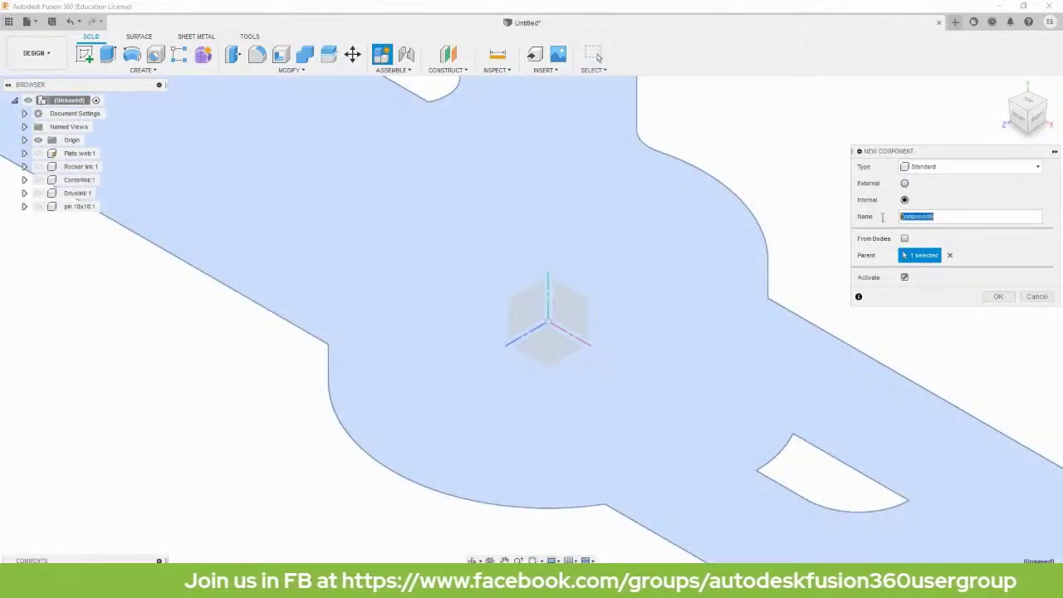
pyautogui.write('f')
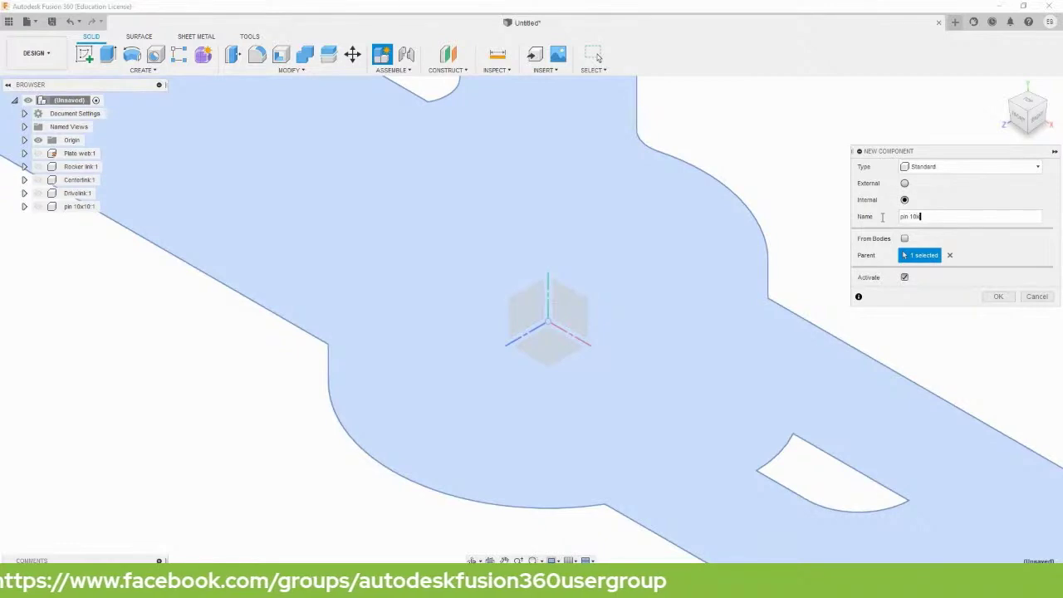
pyautogui.click(999, 299)
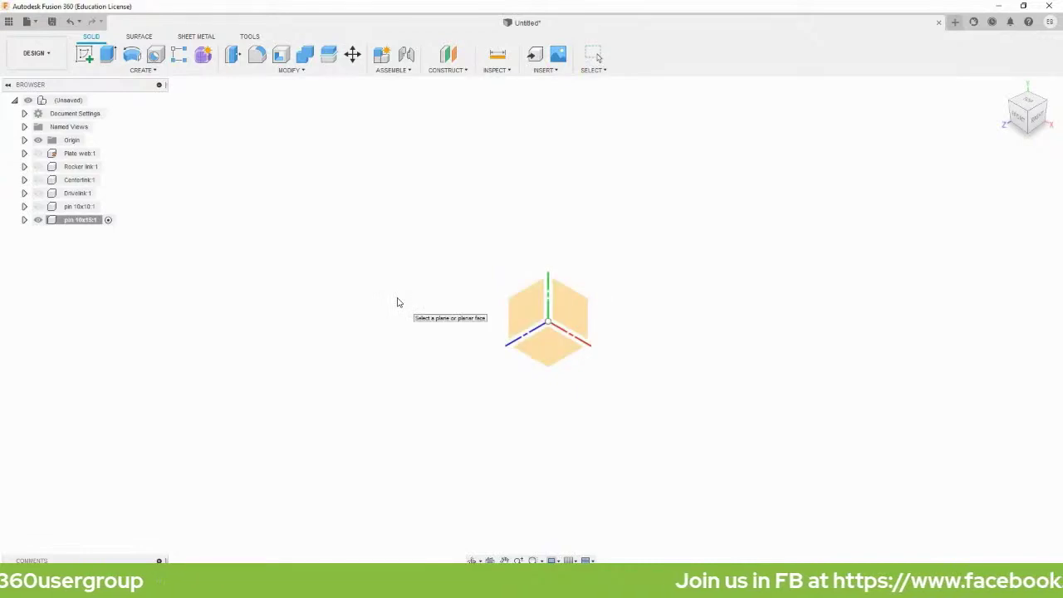
# Sketch a Ø10 mm circle at the origin on the bottom plane and extrude it 15 mm.
pyautogui.click(548, 352)
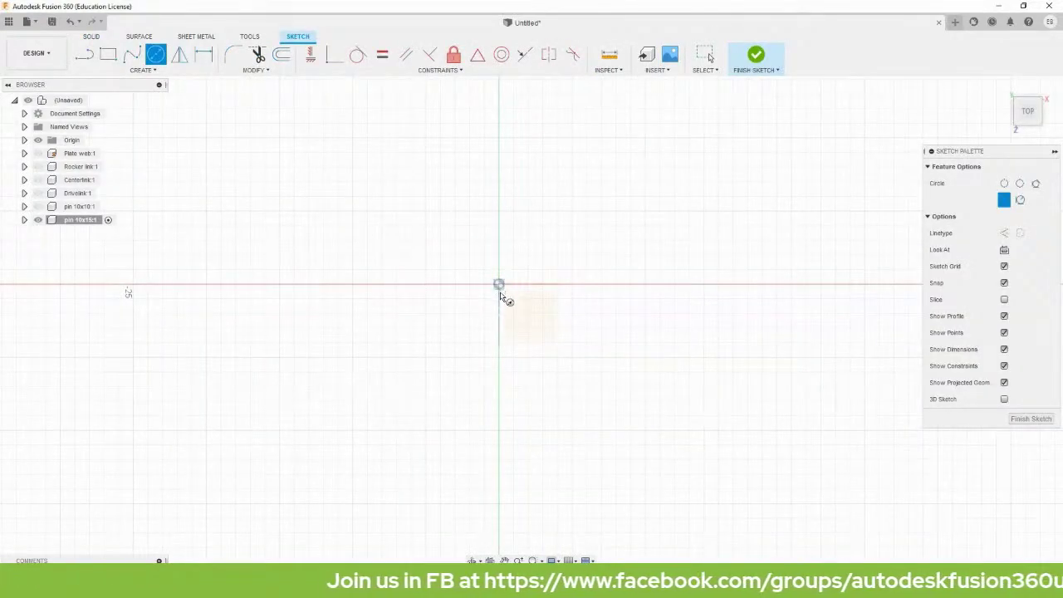
pyautogui.click(498, 284)
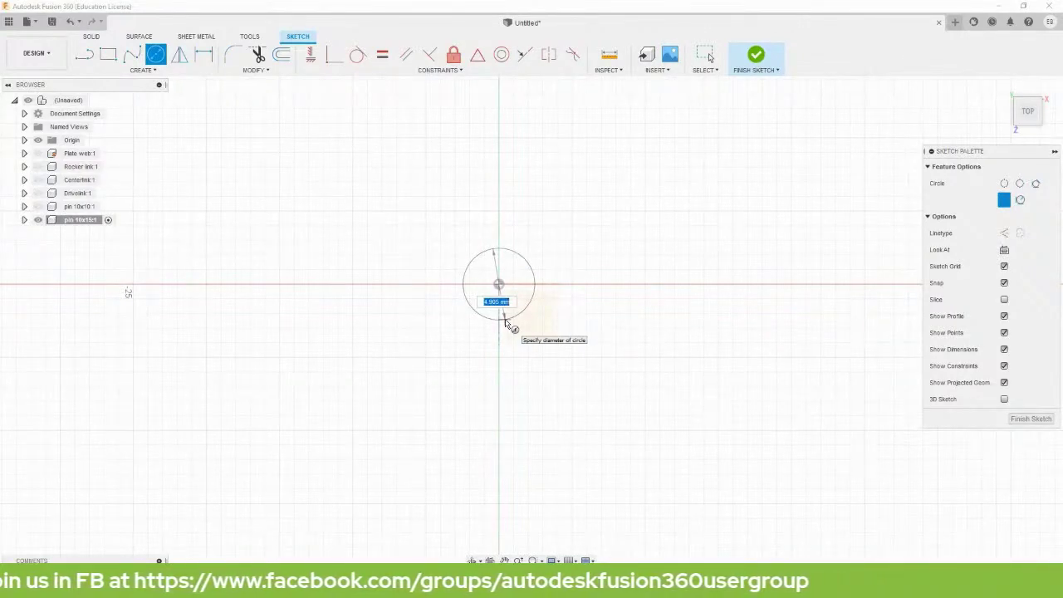
pyautogui.write('10')
pyautogui.press('Return')
pyautogui.press('Escape')
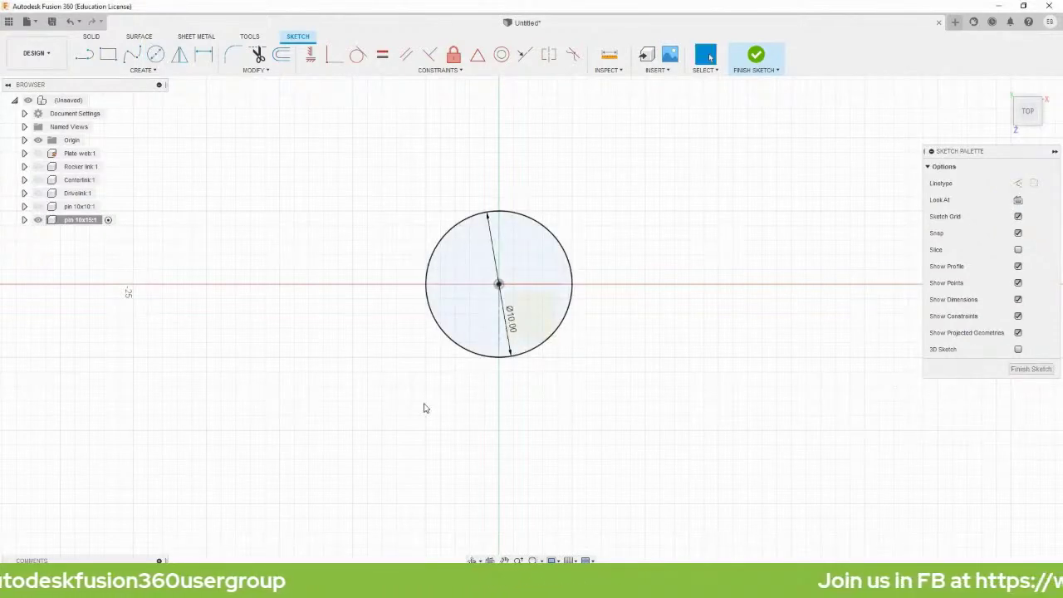
pyautogui.press('e')
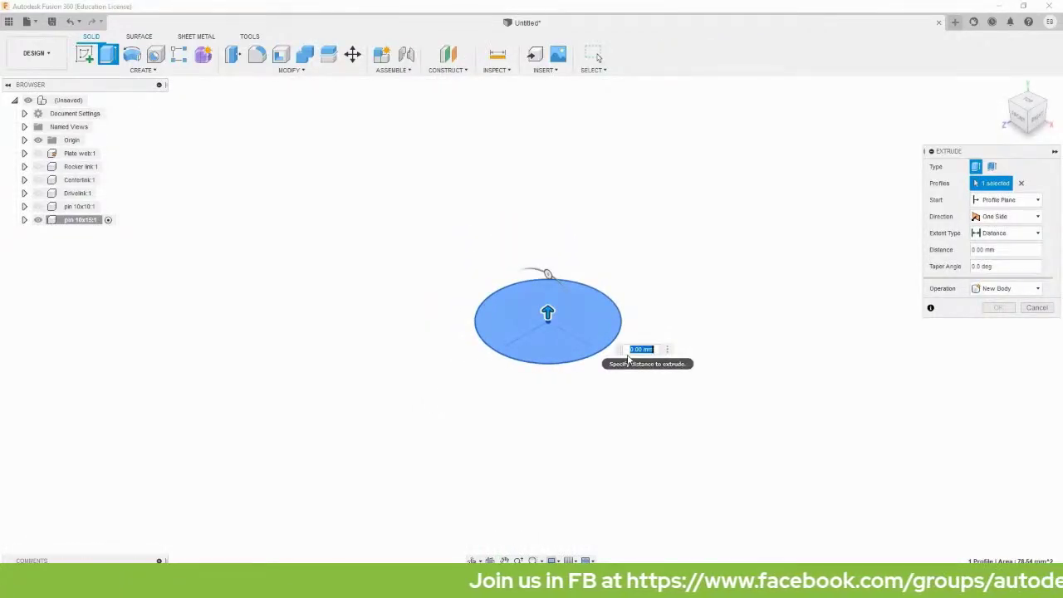
pyautogui.write('15')
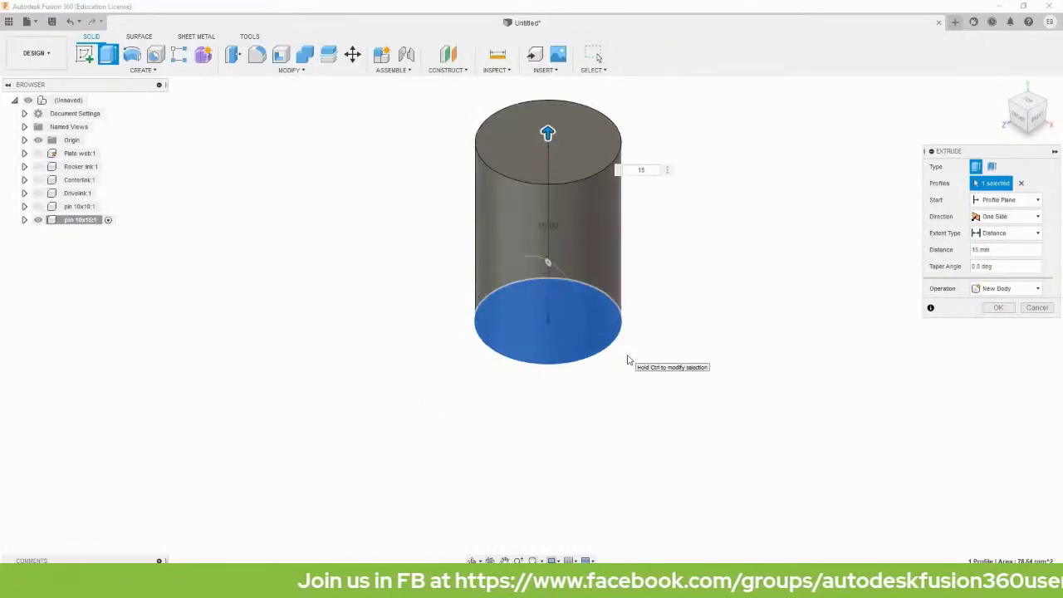
pyautogui.press('Return')
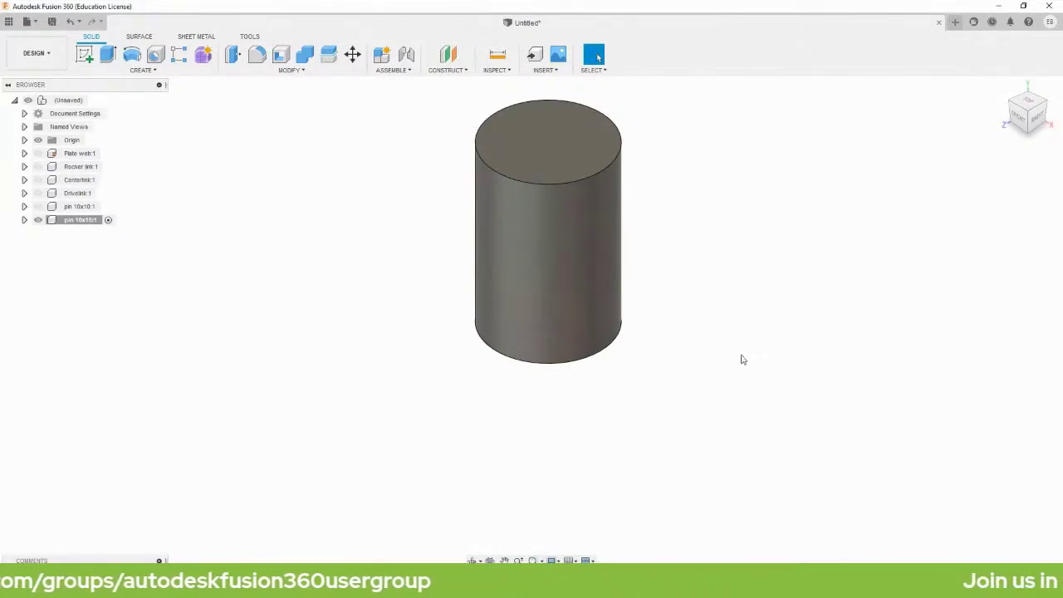
pyautogui.hotkey('ctrl', 'z')
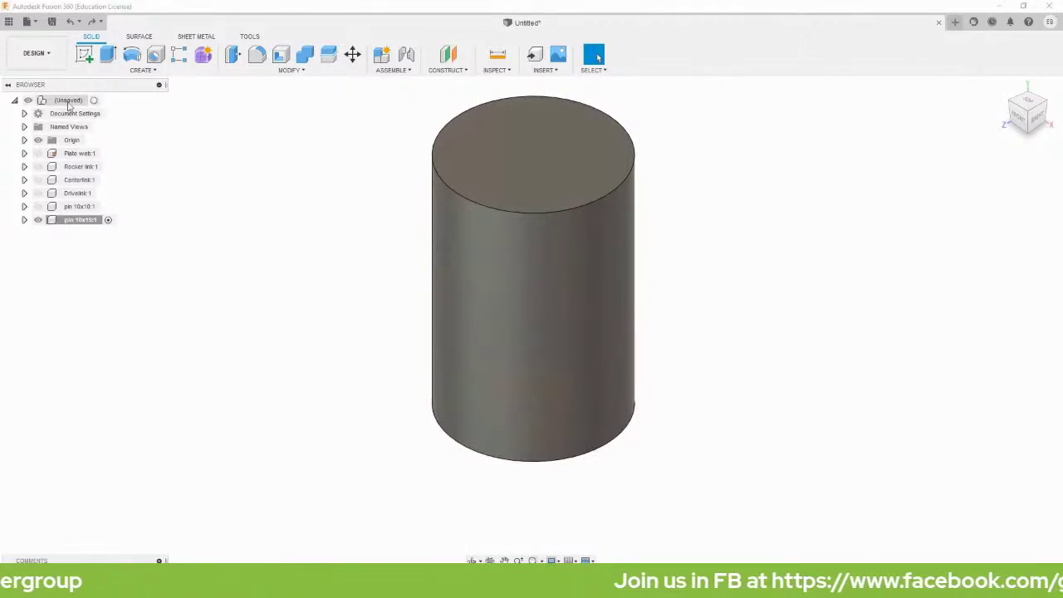
# With the root component active, show the Rocker link, Centerlink and Drivelink again.
pyautogui.doubleClick(69, 102)
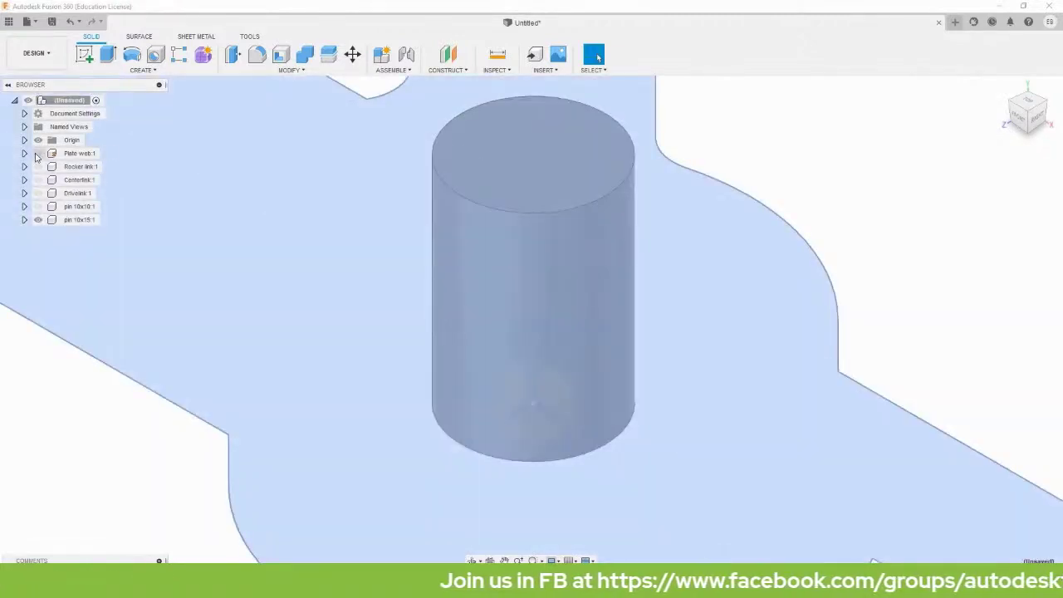
pyautogui.click(39, 156)
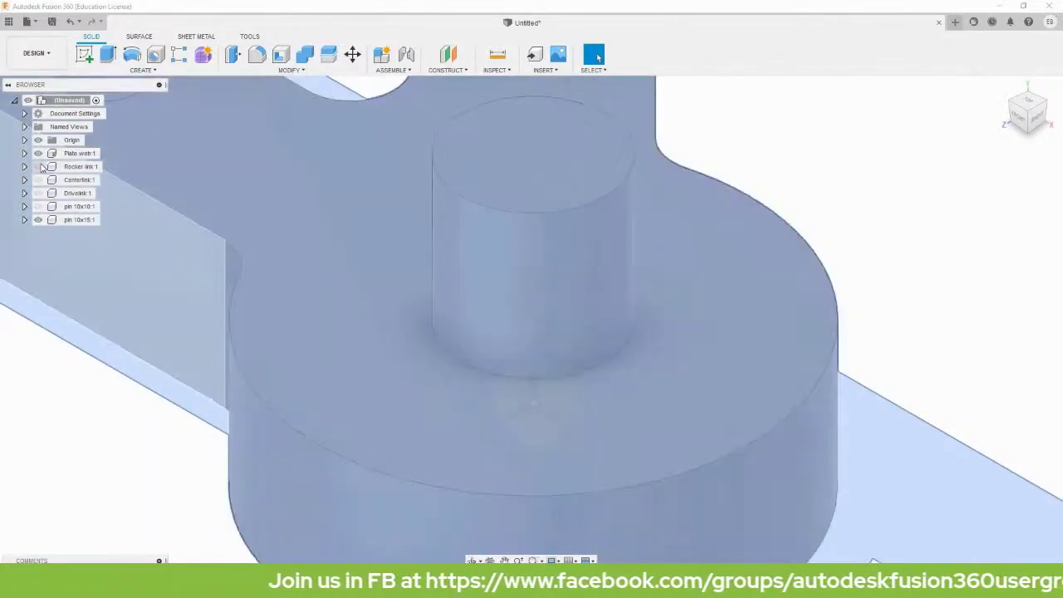
pyautogui.click(38, 166)
pyautogui.click(38, 179)
pyautogui.click(38, 193)
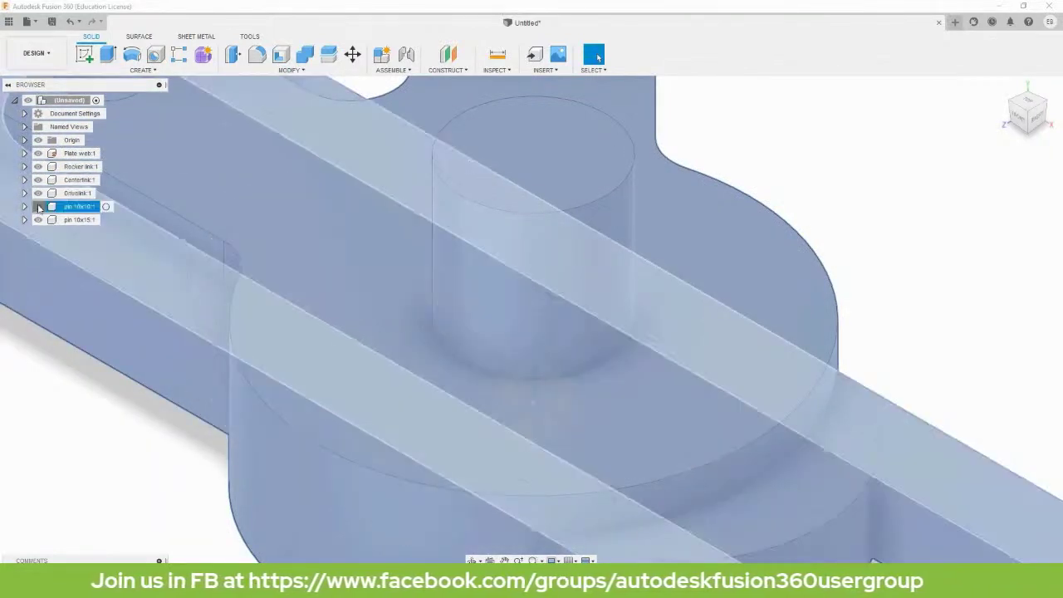
# Drag the three links and both pins apart around the plate web.
pyautogui.scroll(-5, 149, 268)
pyautogui.moveTo(449, 202); pyautogui.dragTo(605, 287, button='middle')
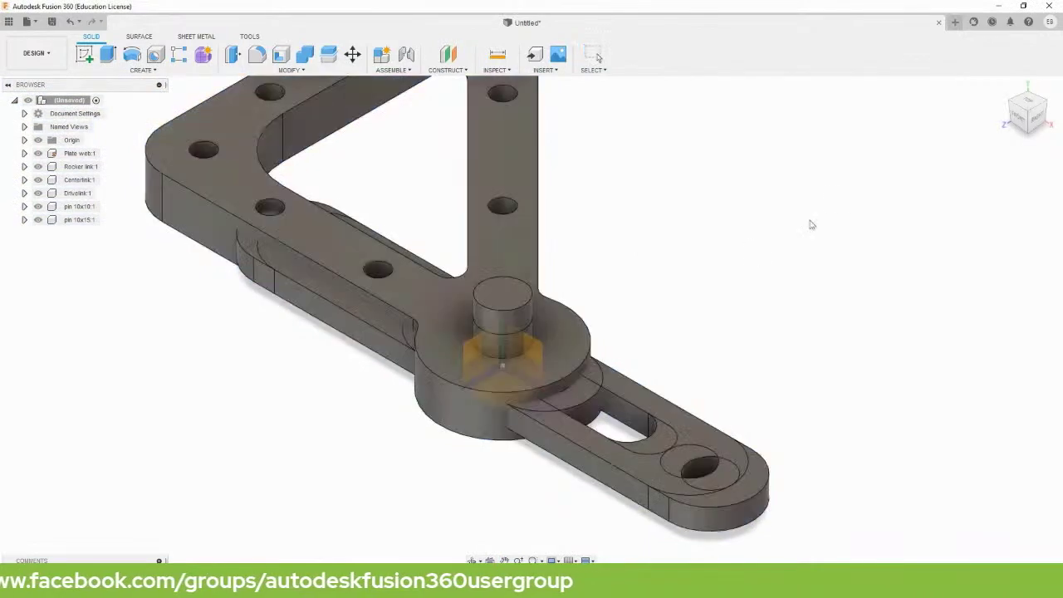
pyautogui.moveTo(640, 368); pyautogui.dragTo(883, 224)
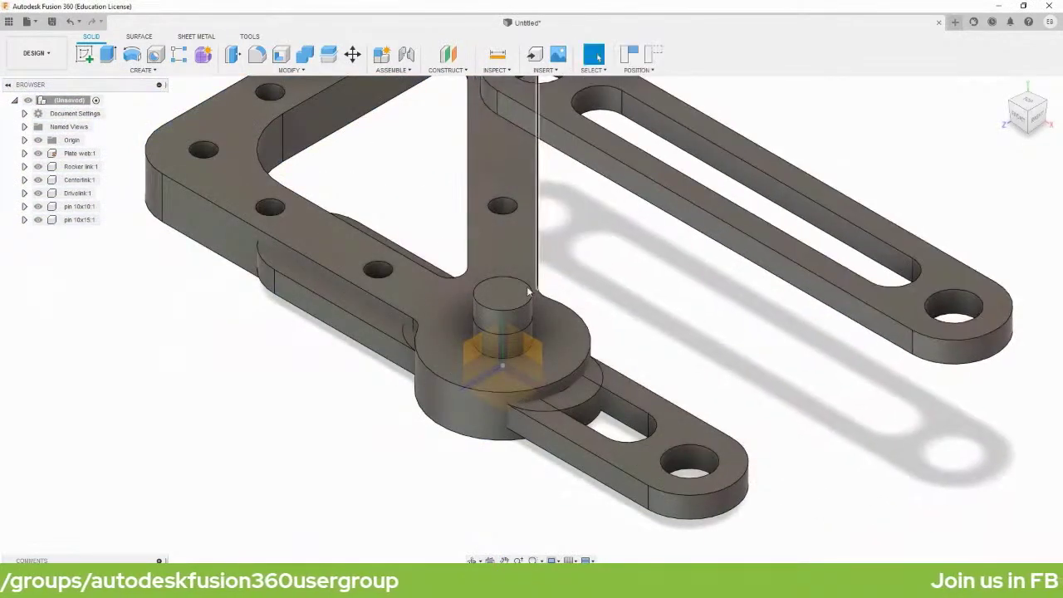
pyautogui.moveTo(492, 319); pyautogui.dragTo(153, 457)
pyautogui.moveTo(672, 413); pyautogui.dragTo(1023, 442)
pyautogui.moveTo(573, 410); pyautogui.dragTo(349, 424)
pyautogui.scroll(-3, 428, 393)
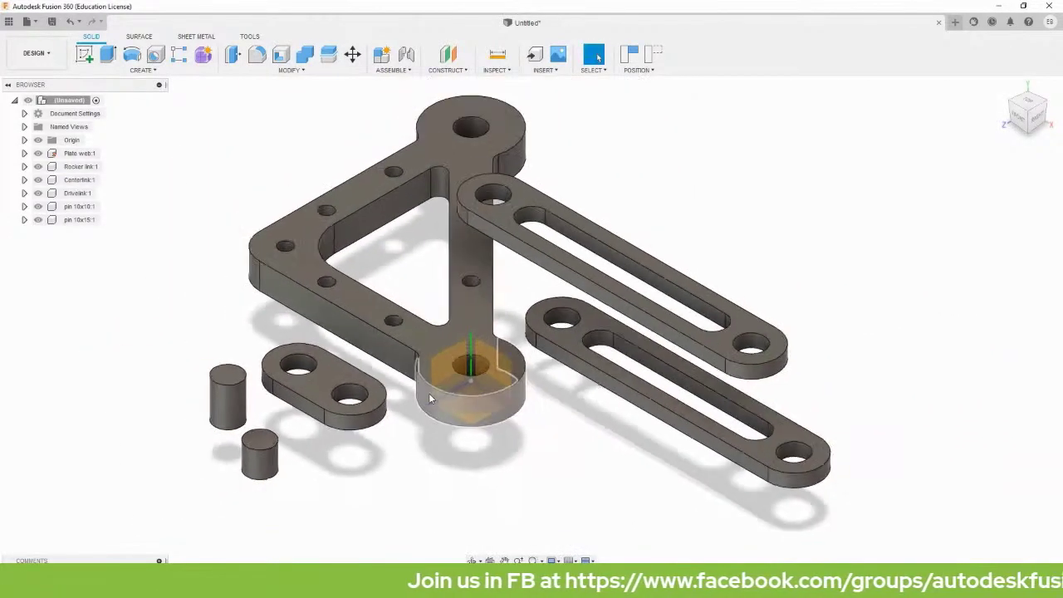
pyautogui.scroll(1, 405, 164)
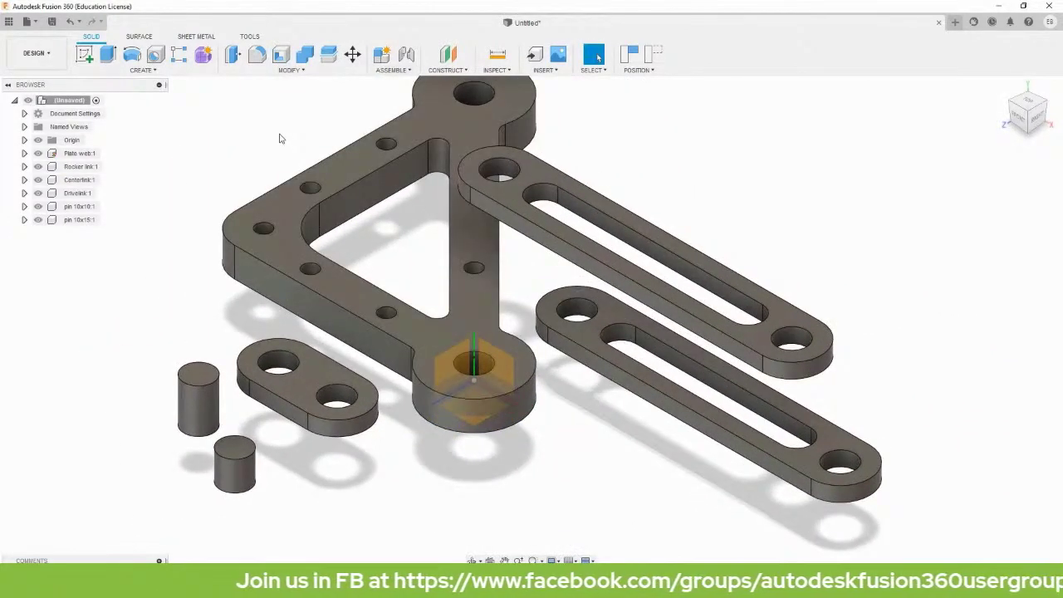
pyautogui.moveTo(341, 169); pyautogui.dragTo(318, 195)
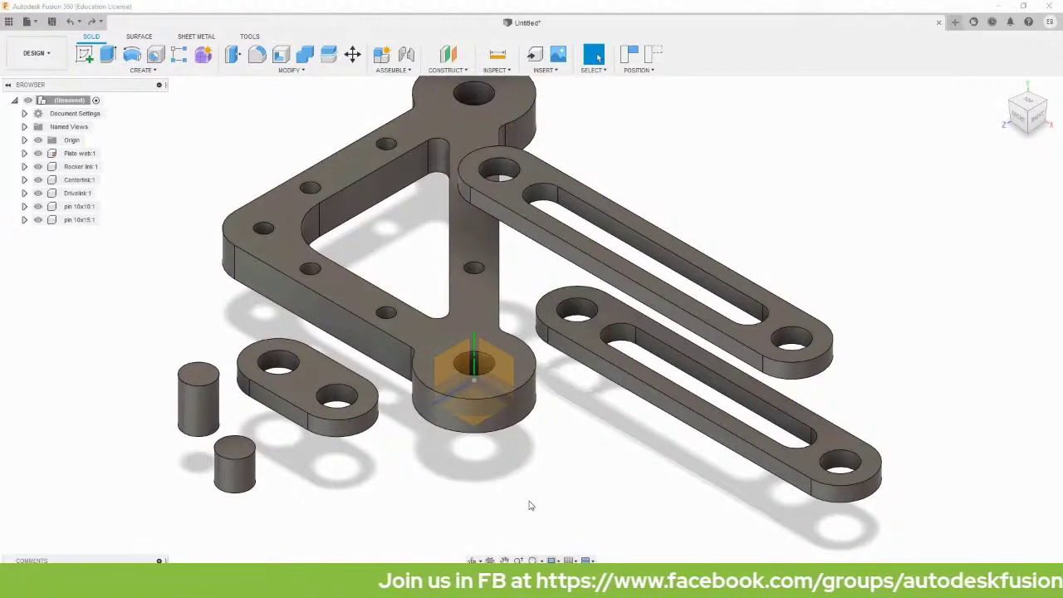
# Copy pin 10x10 with Capture Position and place the second instance to the left.
pyautogui.click(68, 207)
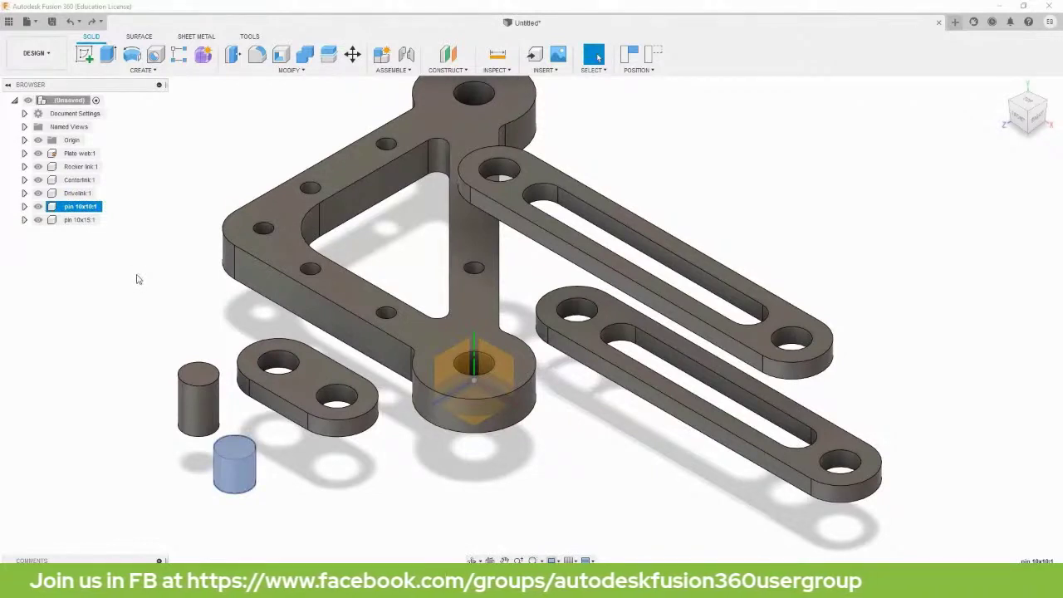
pyautogui.press('j')
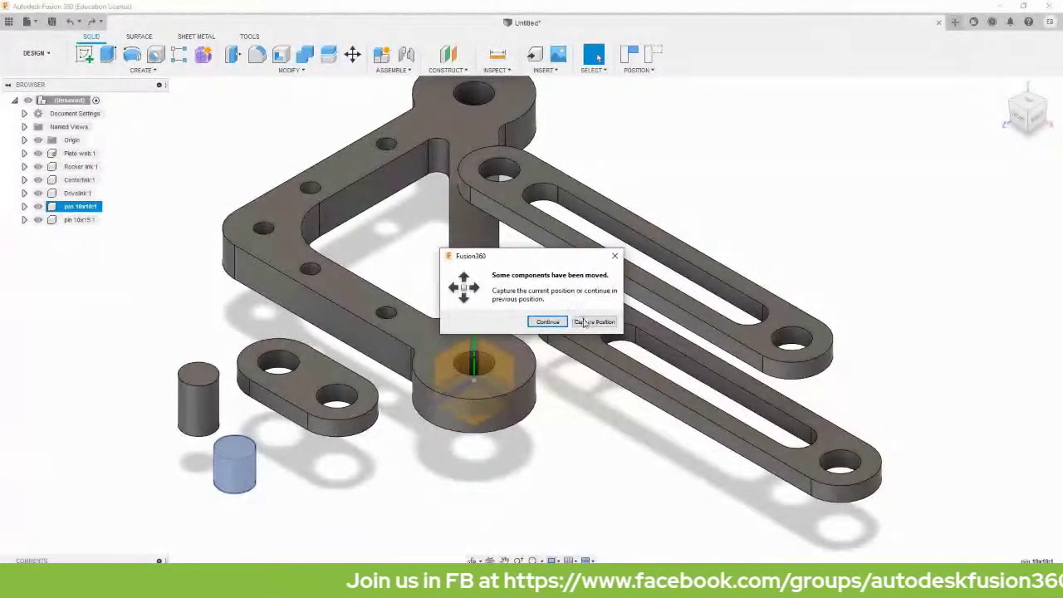
pyautogui.click(593, 322)
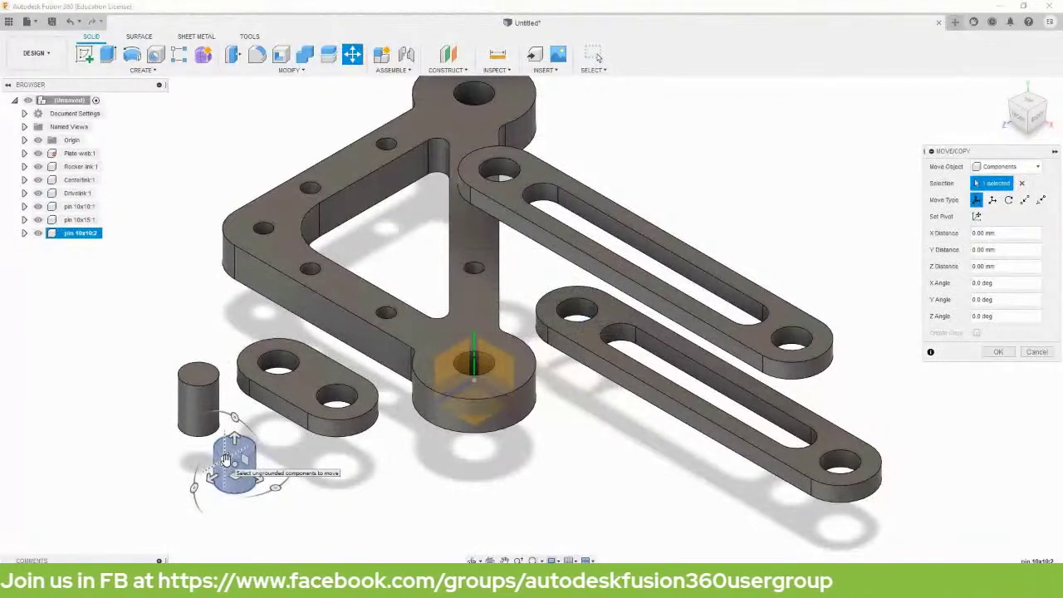
pyautogui.moveTo(226, 456); pyautogui.dragTo(143, 465)
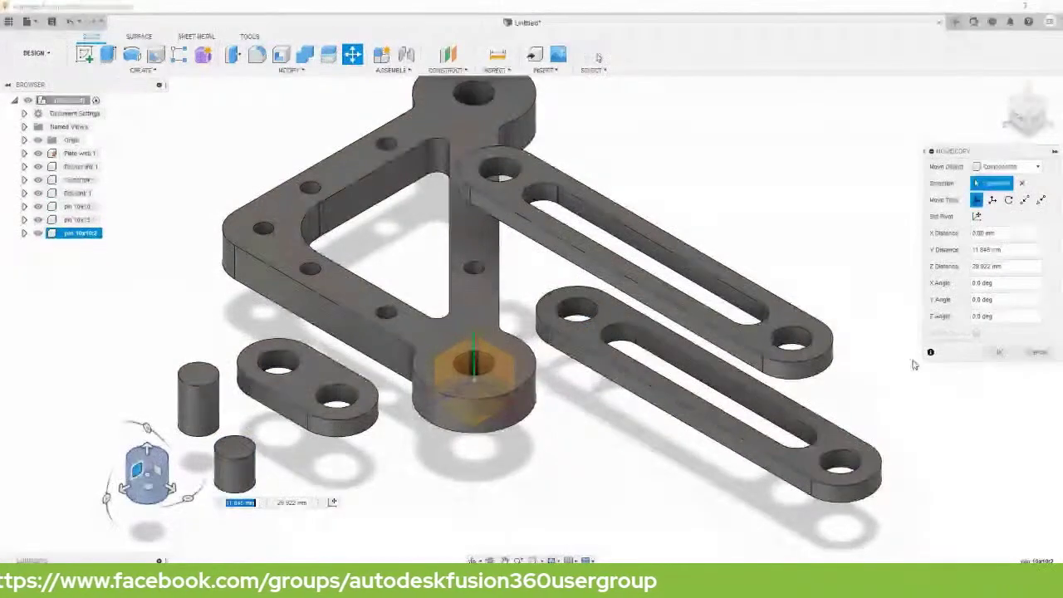
pyautogui.click(998, 351)
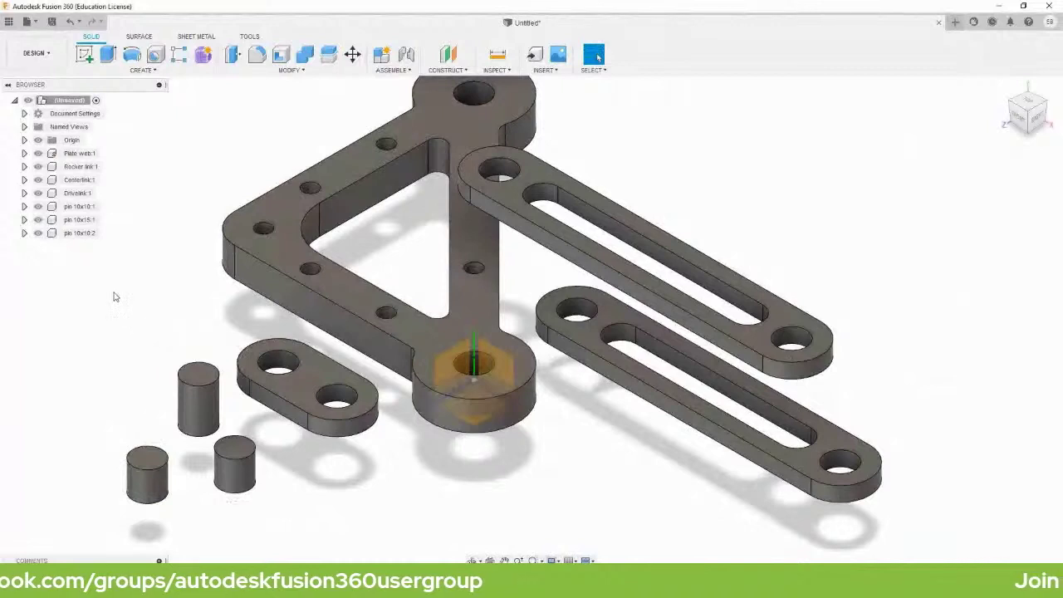
# Copy and paste pin 10x15, moving the second instance to the far left.
pyautogui.click(83, 220)
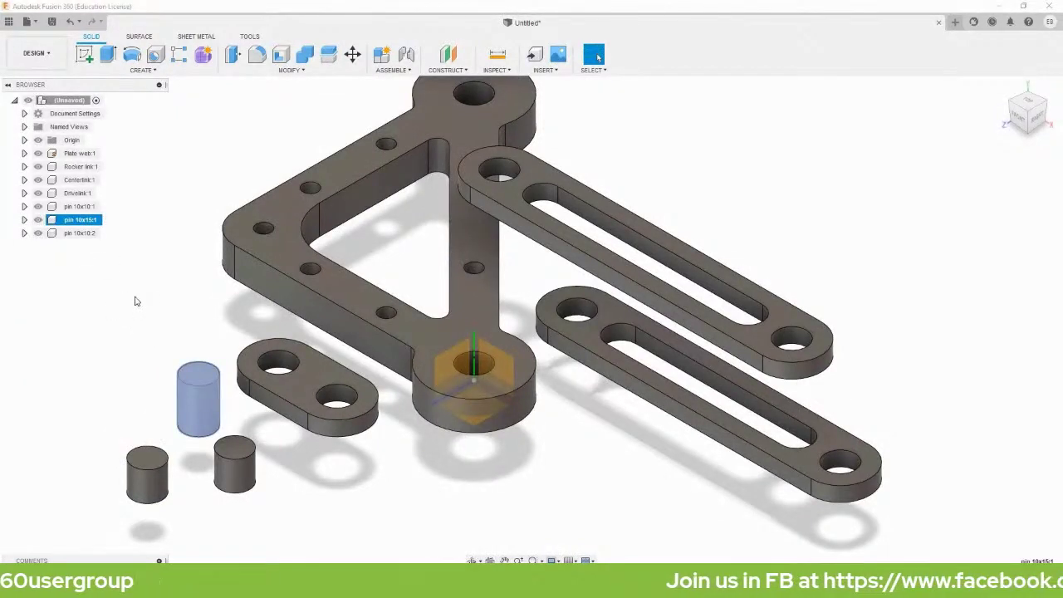
pyautogui.hotkey('ctrl', 'c')
pyautogui.hotkey('ctrl', 'v')
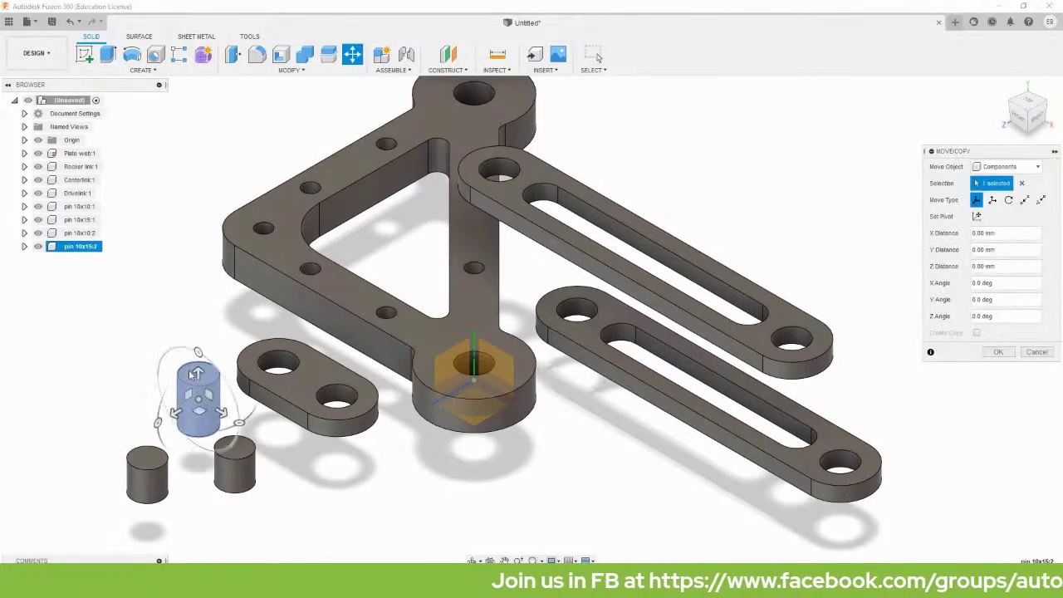
pyautogui.moveTo(187, 397); pyautogui.dragTo(93, 407)
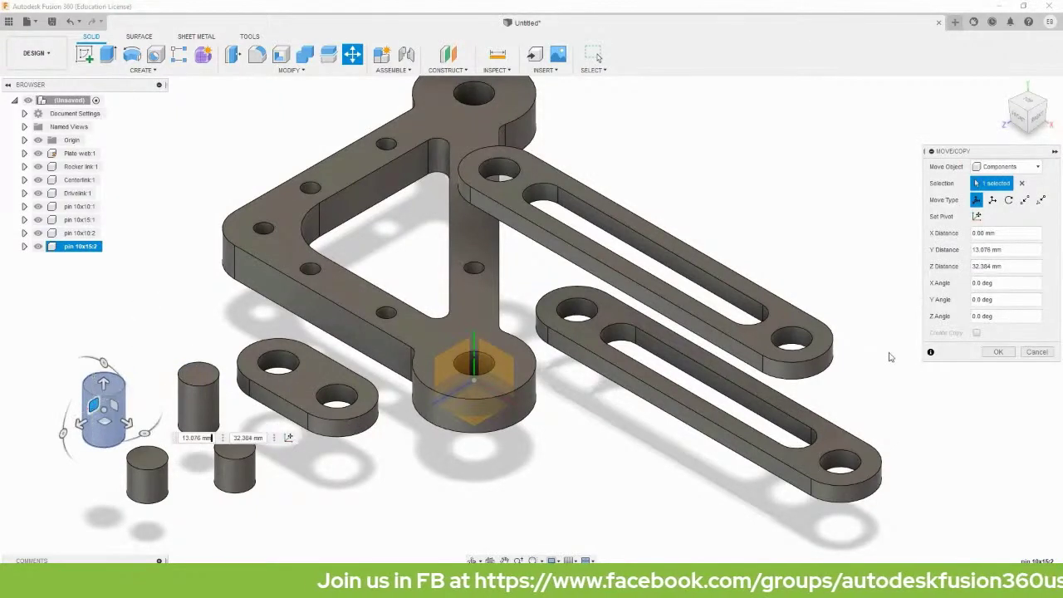
pyautogui.press('Return')
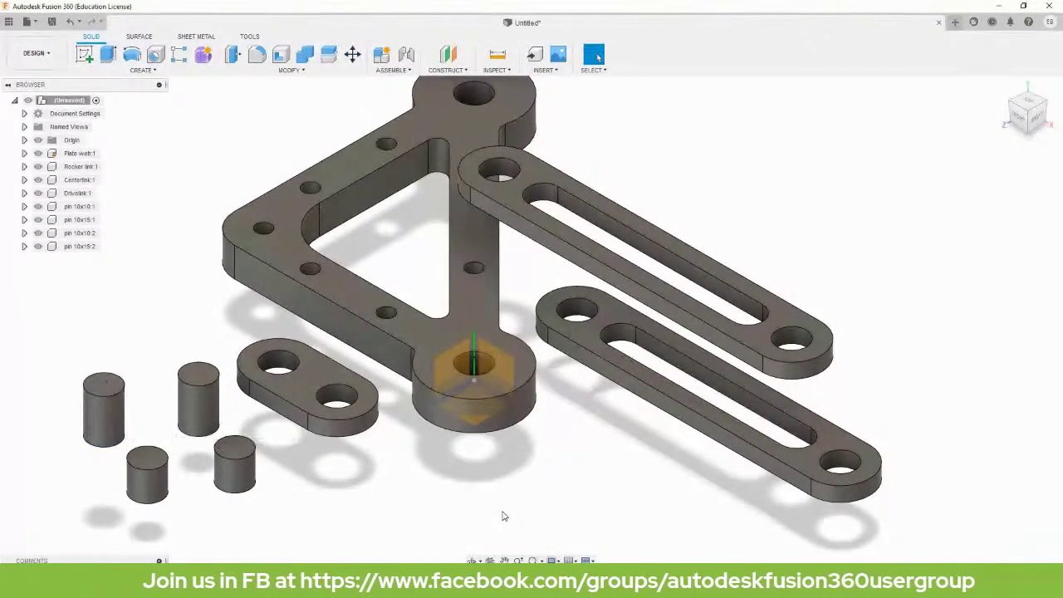
pyautogui.moveTo(508, 501); pyautogui.dragTo(572, 522, button='middle')
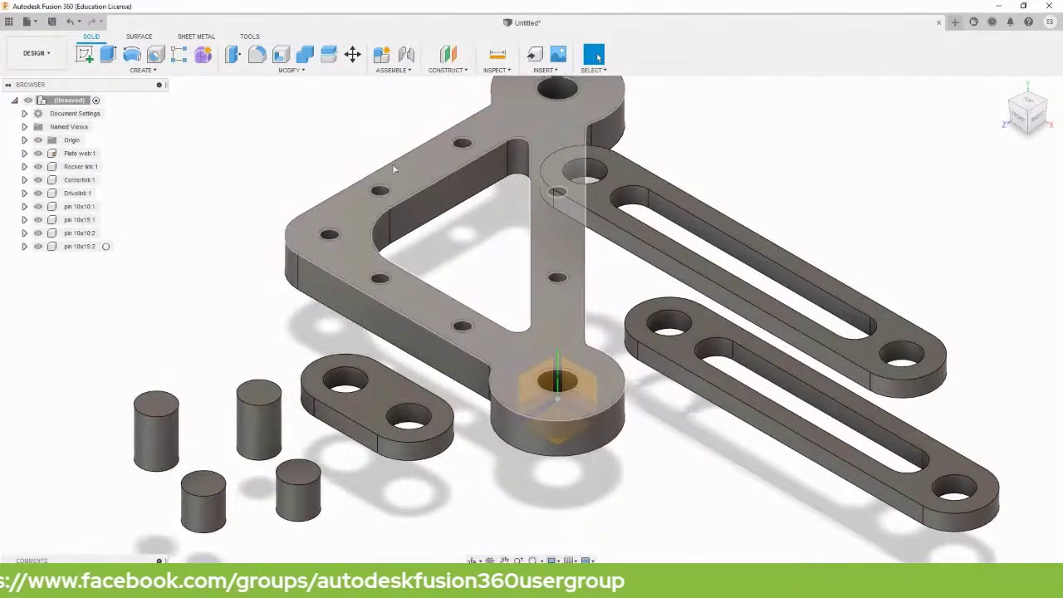
# Join the 15 mm pin's bottom face to the plate web's top hole with a revolute joint.
pyautogui.click(406, 55)
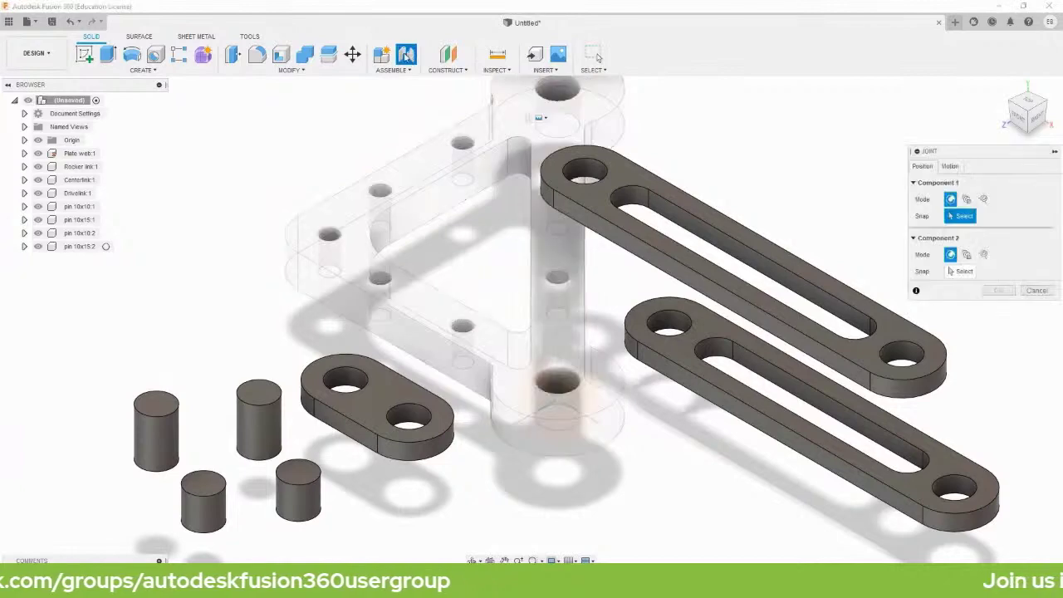
pyautogui.scroll(2, 203, 406)
pyautogui.scroll(3, 203, 406)
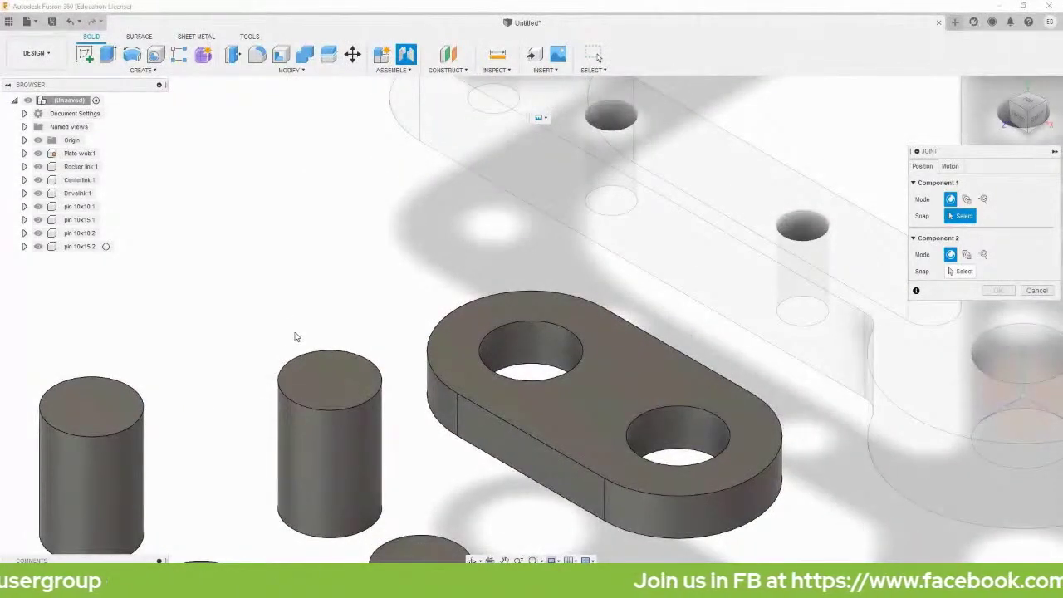
pyautogui.moveTo(289, 339); pyautogui.dragTo(398, 240, button='middle')
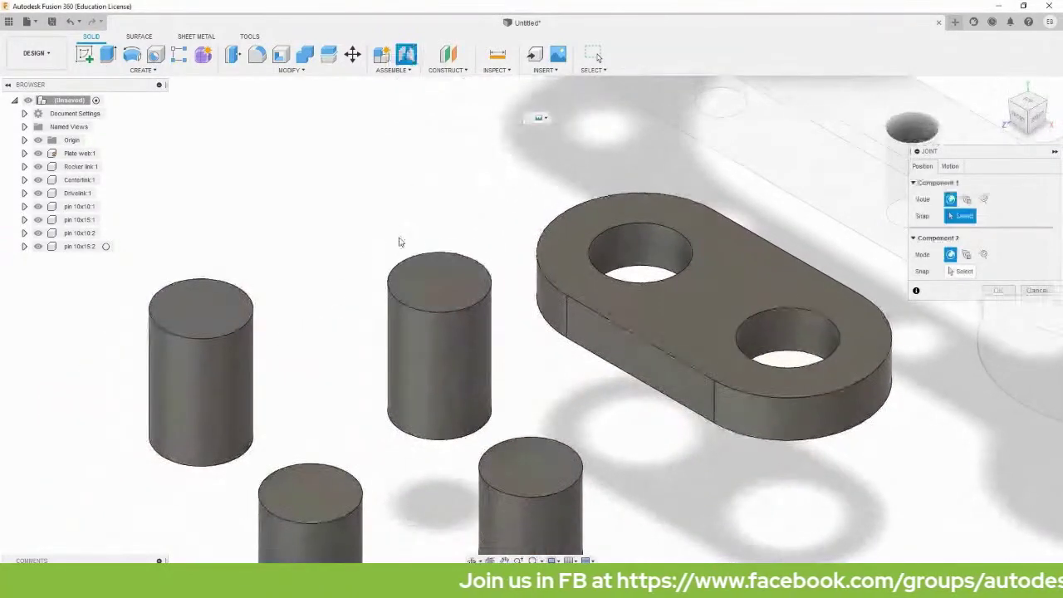
pyautogui.keyDown('shift'); pyautogui.moveTo(393, 240); pyautogui.dragTo(464, 171, button='middle'); pyautogui.keyUp('shift')
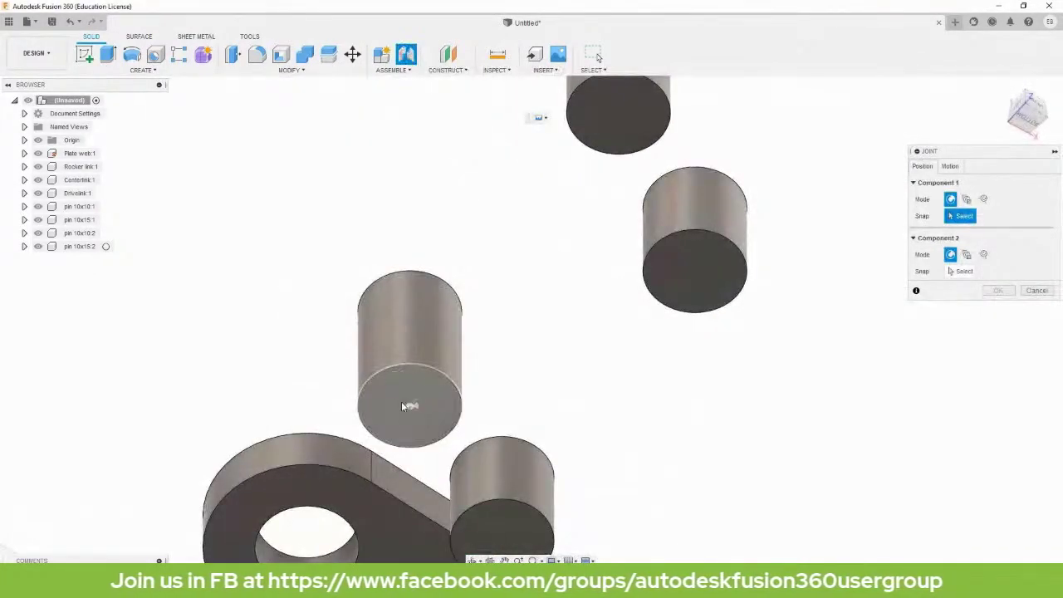
pyautogui.click(410, 404)
pyautogui.keyDown('shift'); pyautogui.moveTo(474, 311); pyautogui.dragTo(456, 281, button='middle'); pyautogui.keyUp('shift')
pyautogui.scroll(5, 456, 281)
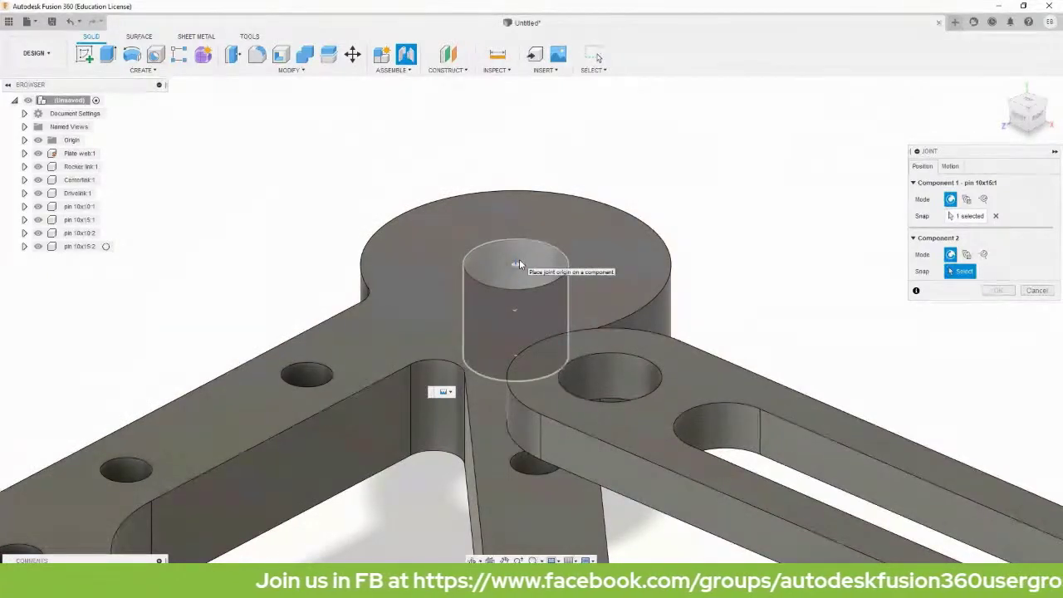
pyautogui.click(516, 360)
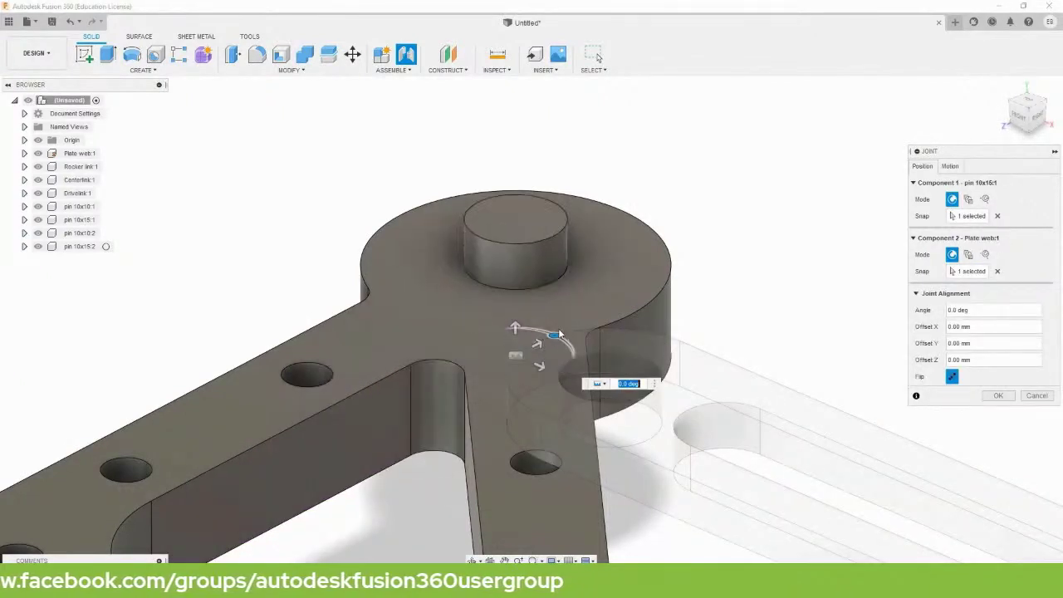
pyautogui.click(959, 167)
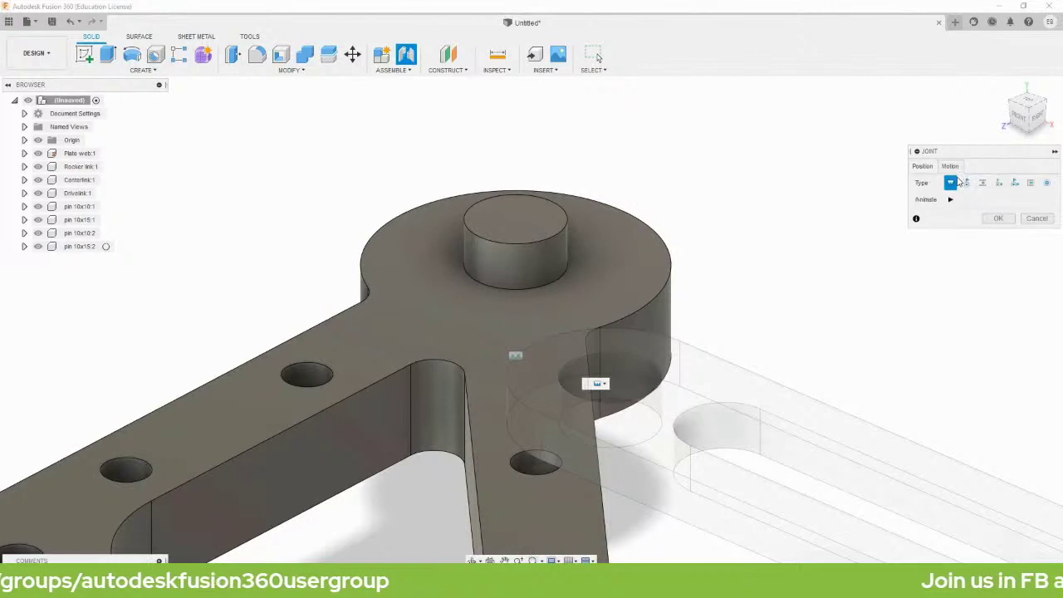
pyautogui.click(966, 184)
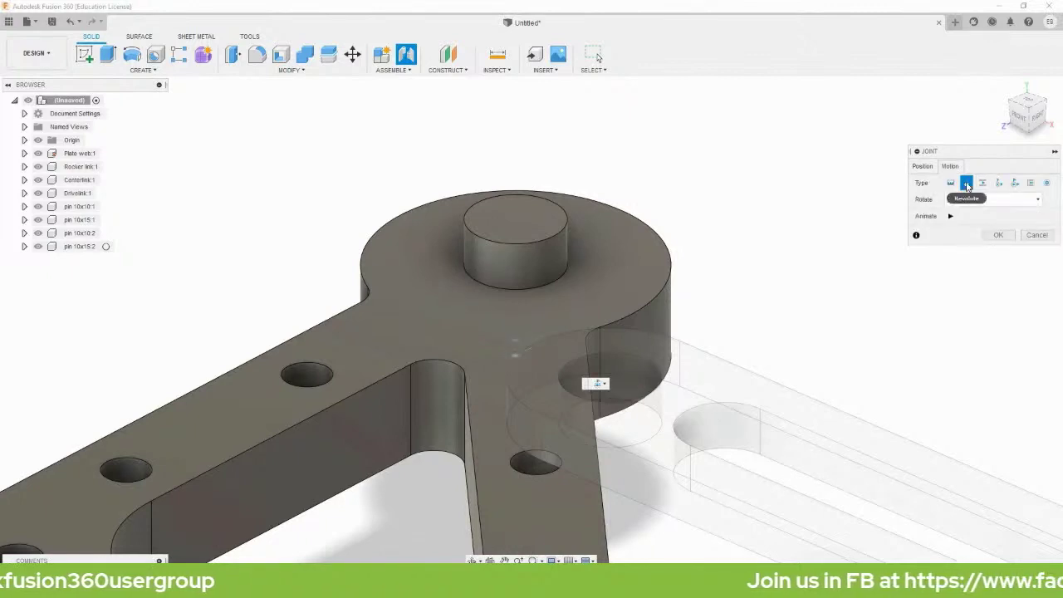
pyautogui.click(997, 238)
pyautogui.scroll(-5, 872, 298)
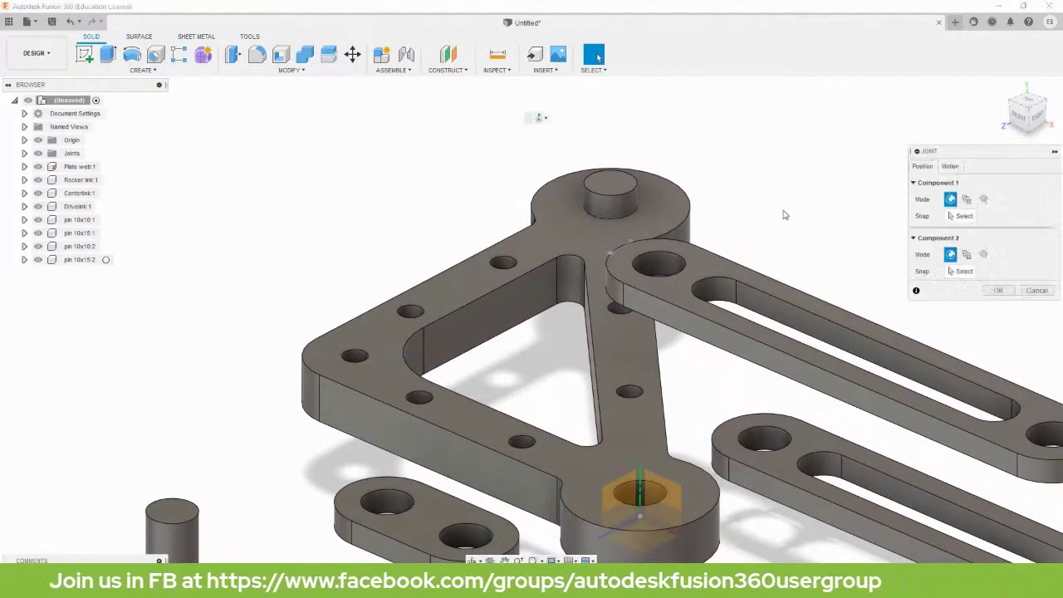
# Start a new joint and pick the Drivelink's end hole as the first component.
pyautogui.press('j')
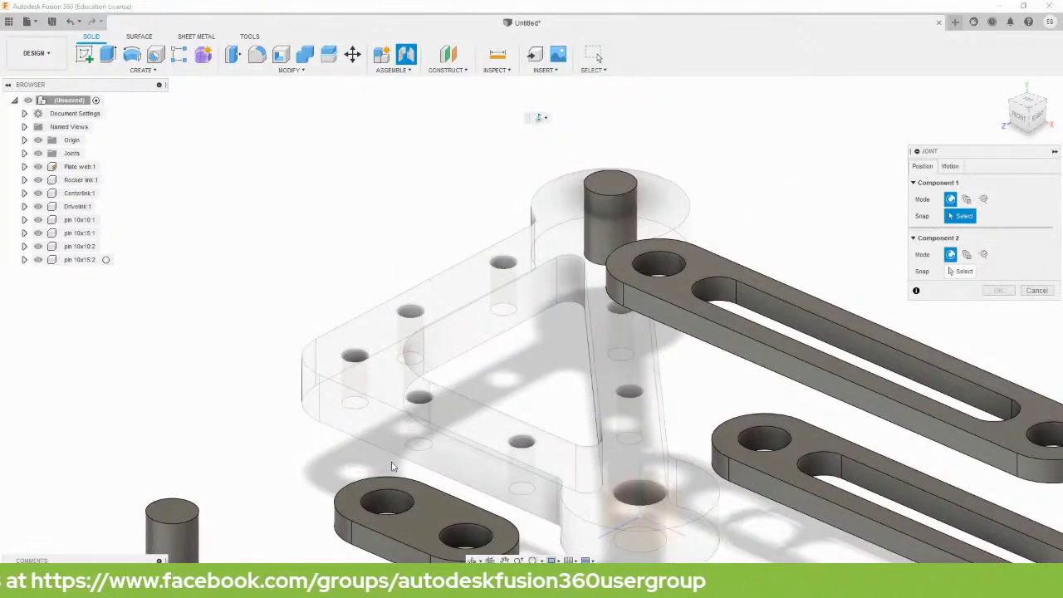
pyautogui.moveTo(389, 465)
pyautogui.keyDown('shift'); pyautogui.mouseDown(button='middle')
pyautogui.moveTo(425, 436)
pyautogui.moveTo(384, 481)
pyautogui.mouseUp(button='middle'); pyautogui.keyUp('shift')
pyautogui.scroll(5, 388, 511)
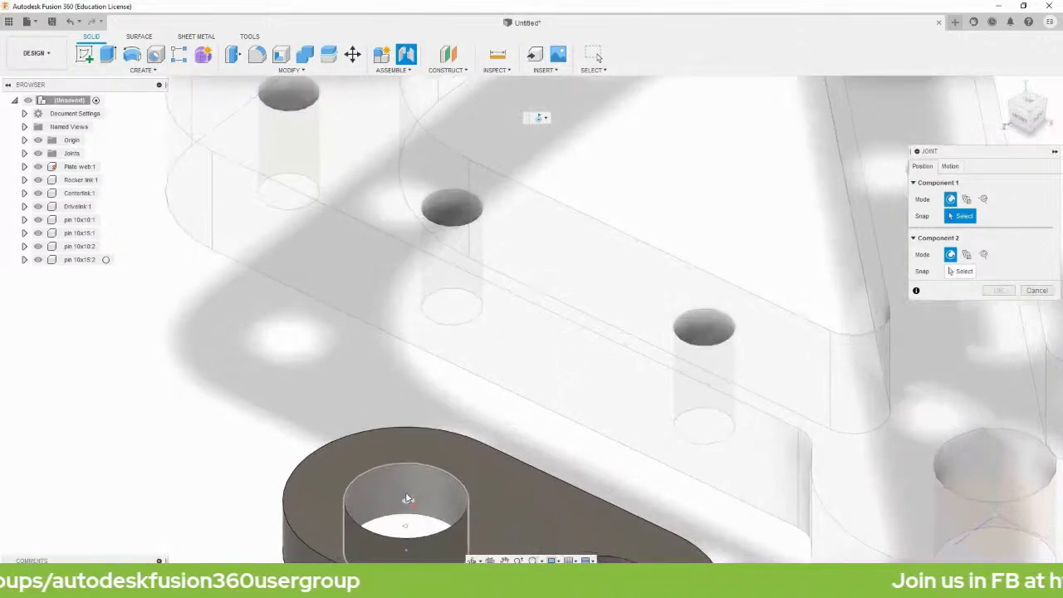
pyautogui.moveTo(427, 477); pyautogui.dragTo(489, 419, button='middle')
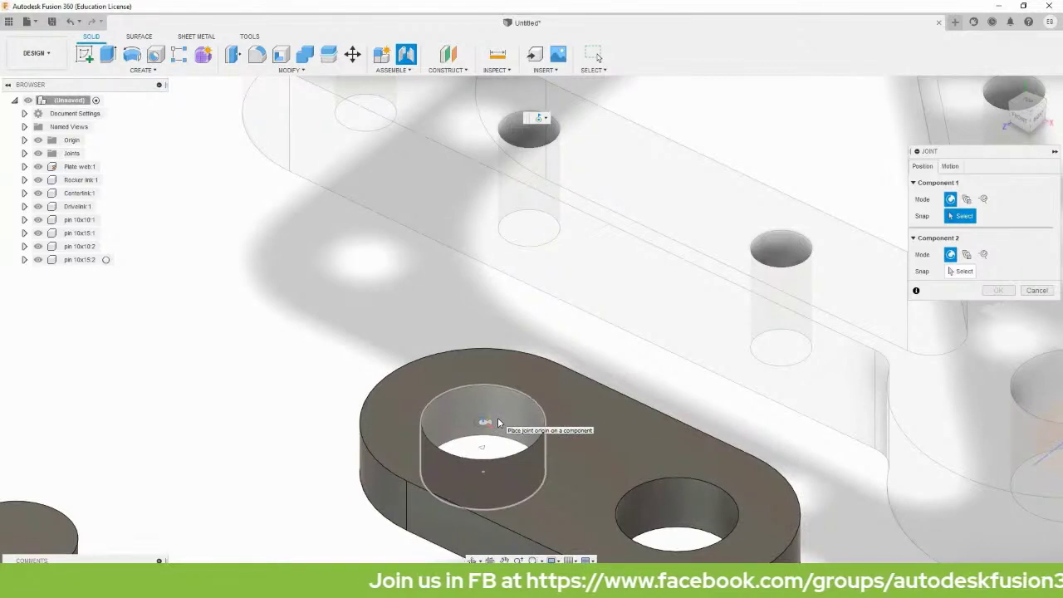
pyautogui.click(486, 475)
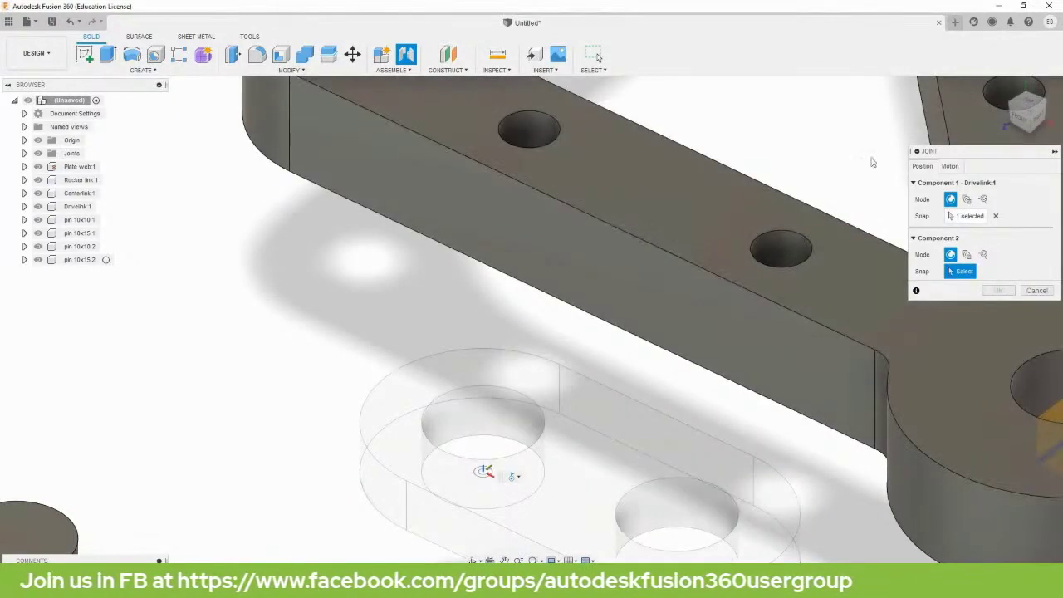
# Attach the Drivelink at the plate web's top pivot hole centre and confirm the joint.
pyautogui.scroll(5, 481, 467)
pyautogui.moveTo(481, 468); pyautogui.dragTo(621, 501, button='middle')
pyautogui.scroll(-5, 737, 296)
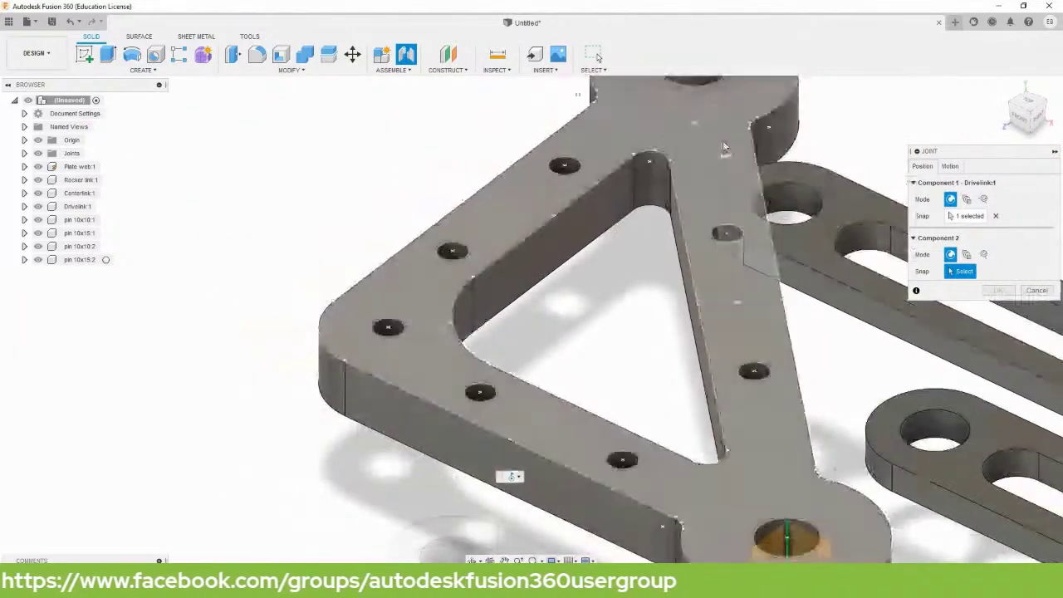
pyautogui.scroll(5, 609, 407)
pyautogui.scroll(2, 609, 407)
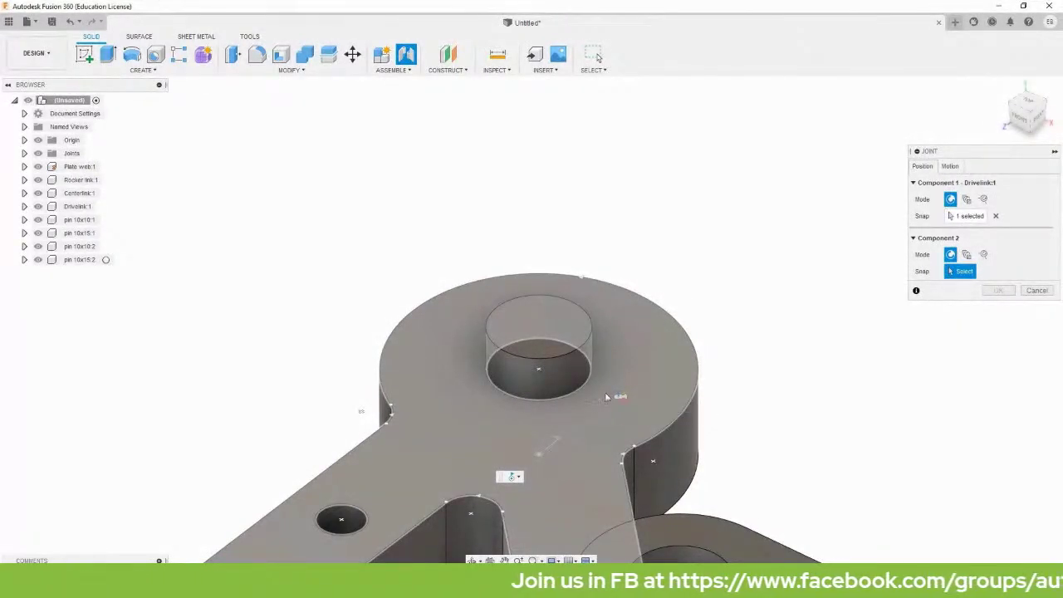
pyautogui.click(541, 370)
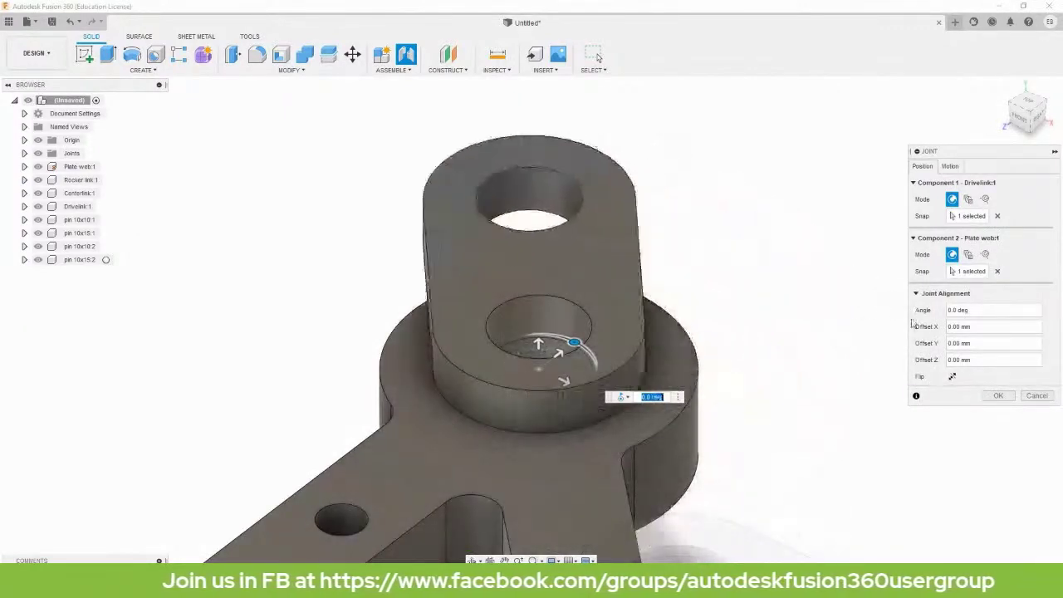
pyautogui.click(998, 395)
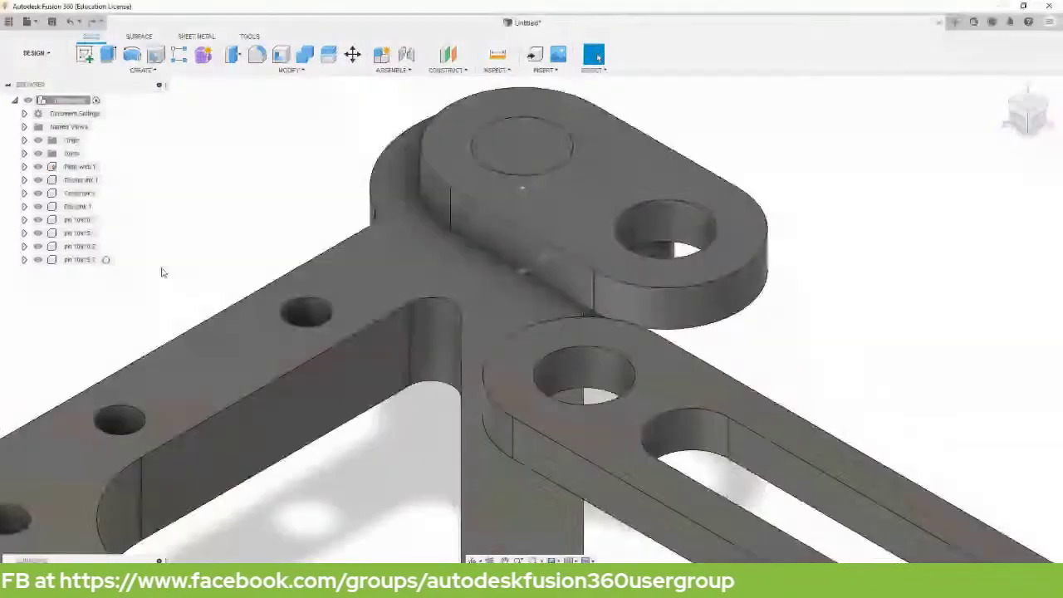
pyautogui.scroll(-5, 162, 272)
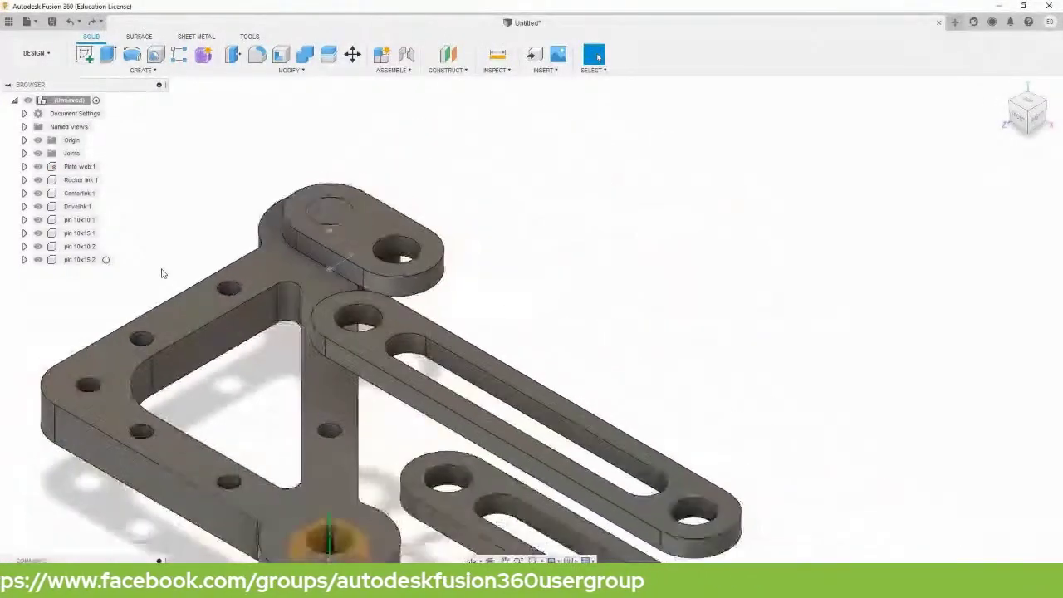
pyautogui.moveTo(156, 274); pyautogui.dragTo(365, 134, button='middle')
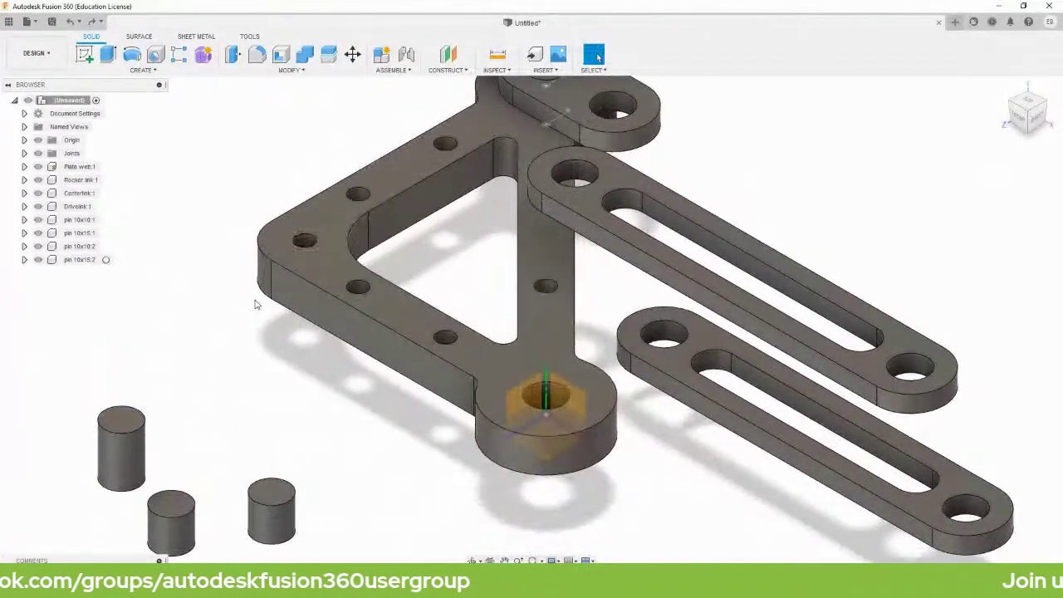
# Joint pin 10x10:1 into the Drivelink's other end hole as revolute about the Z axis.
pyautogui.press('j')
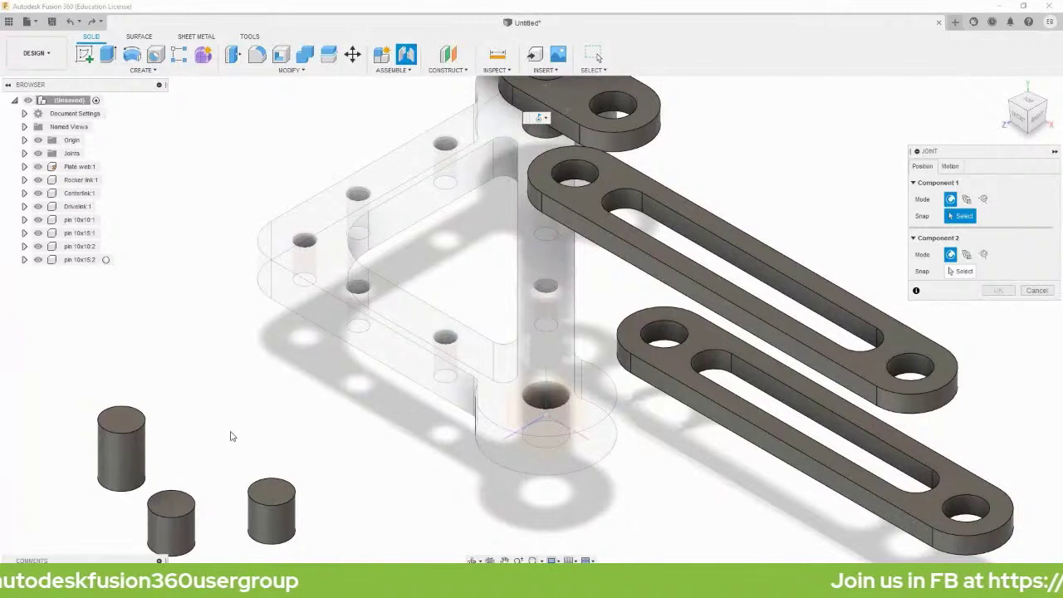
pyautogui.scroll(2, 256, 447)
pyautogui.scroll(3, 254, 453)
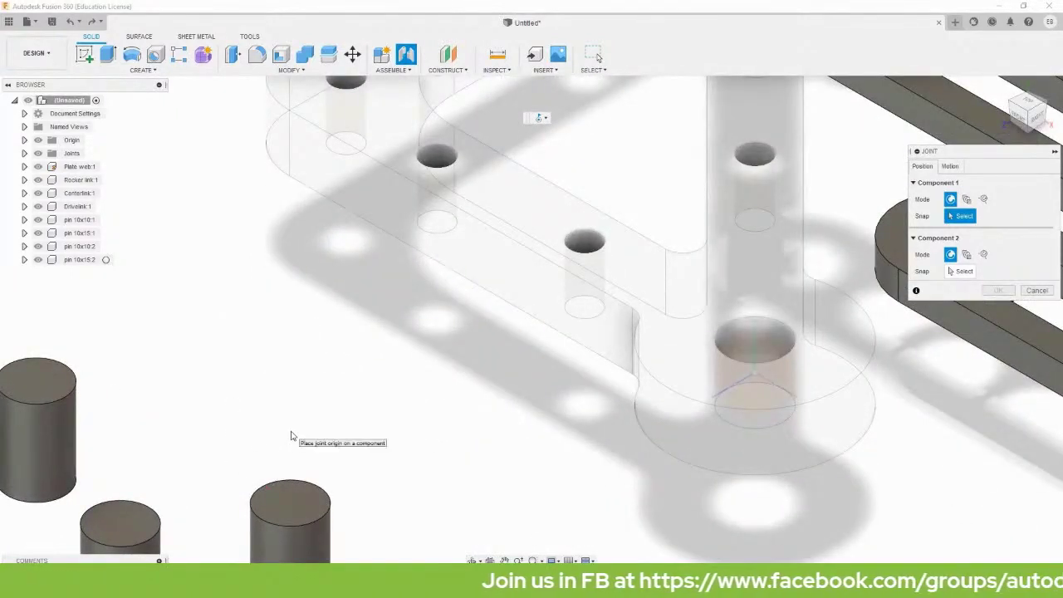
pyautogui.keyDown('shift'); pyautogui.moveTo(307, 431); pyautogui.dragTo(433, 333, button='middle'); pyautogui.keyUp('shift')
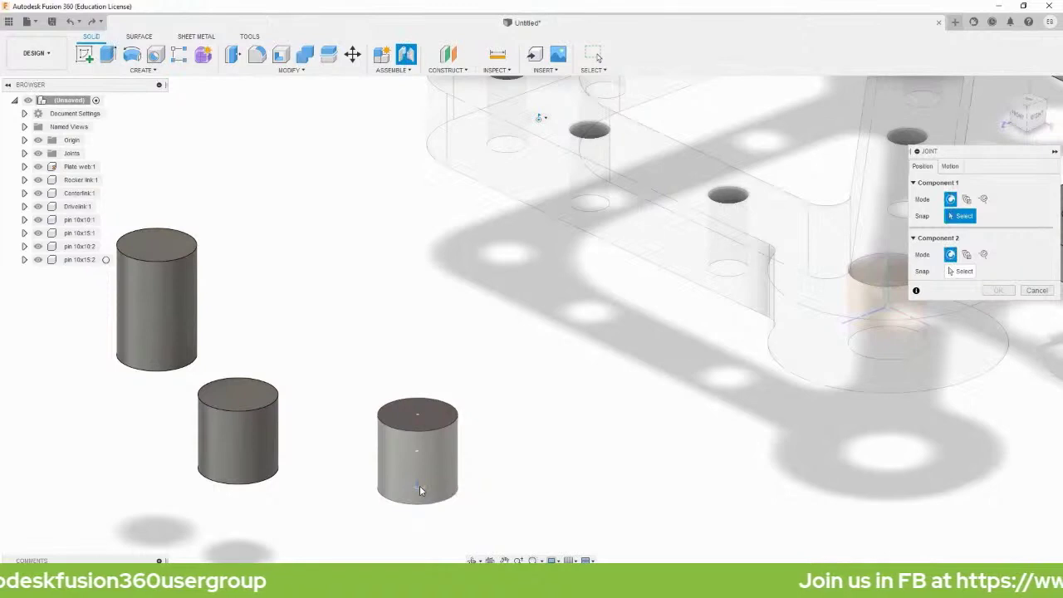
pyautogui.click(419, 487)
pyautogui.scroll(-3, 636, 333)
pyautogui.scroll(-2, 636, 332)
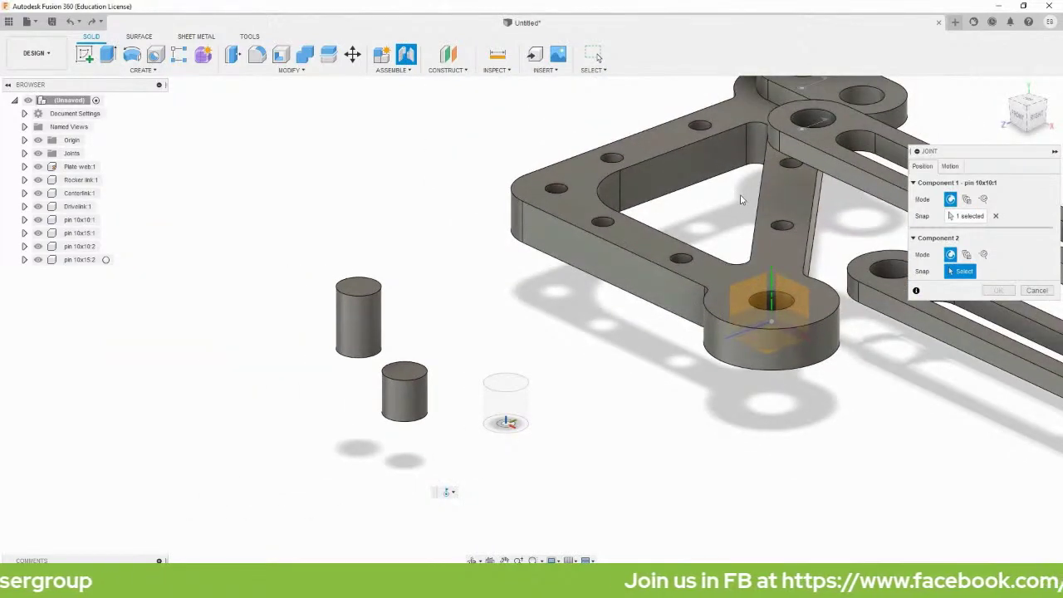
pyautogui.scroll(5, 562, 363)
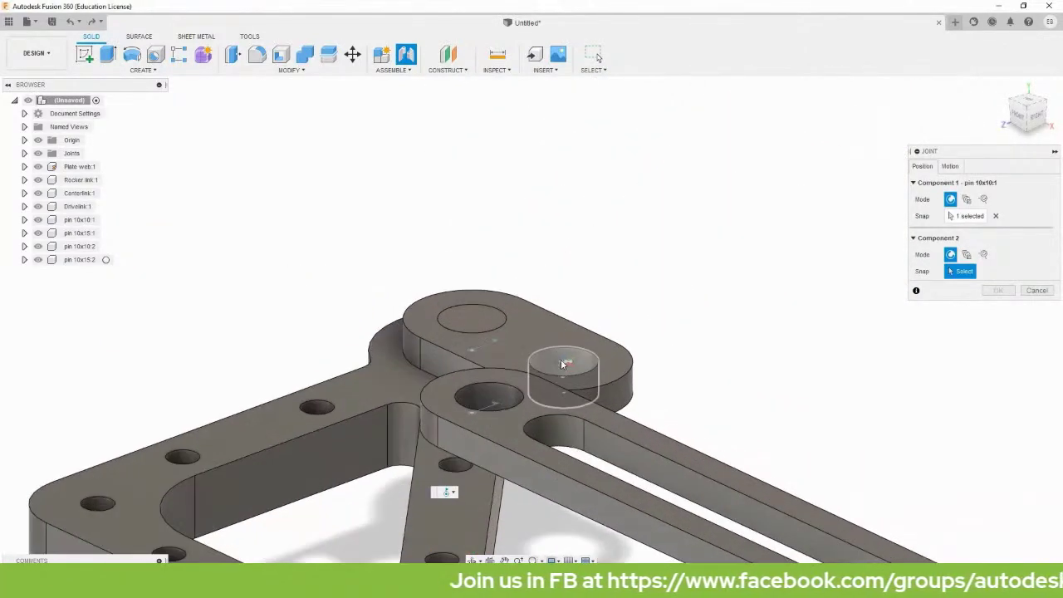
pyautogui.scroll(2, 562, 363)
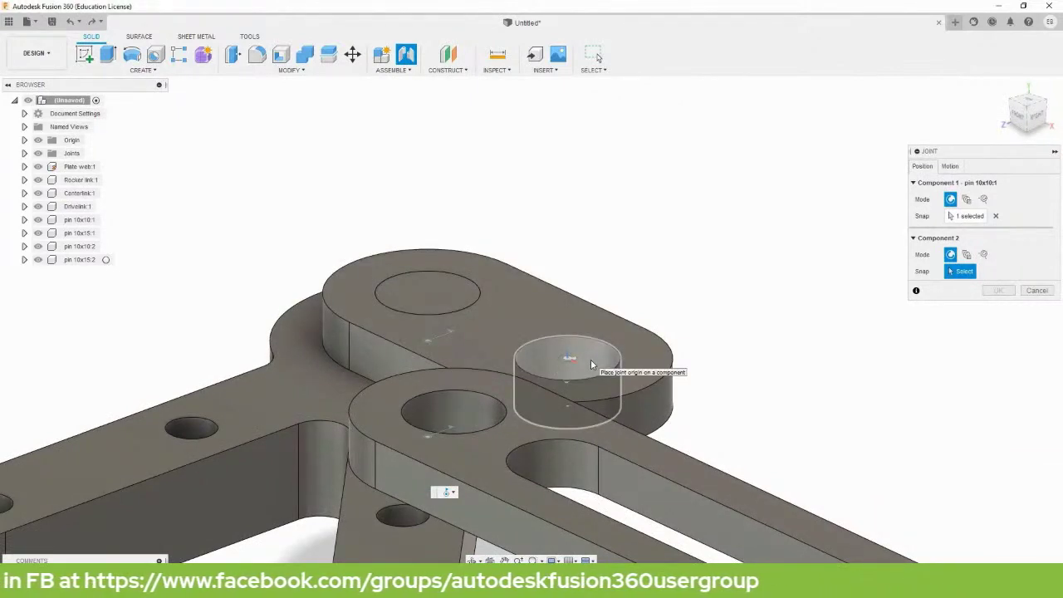
pyautogui.click(568, 403)
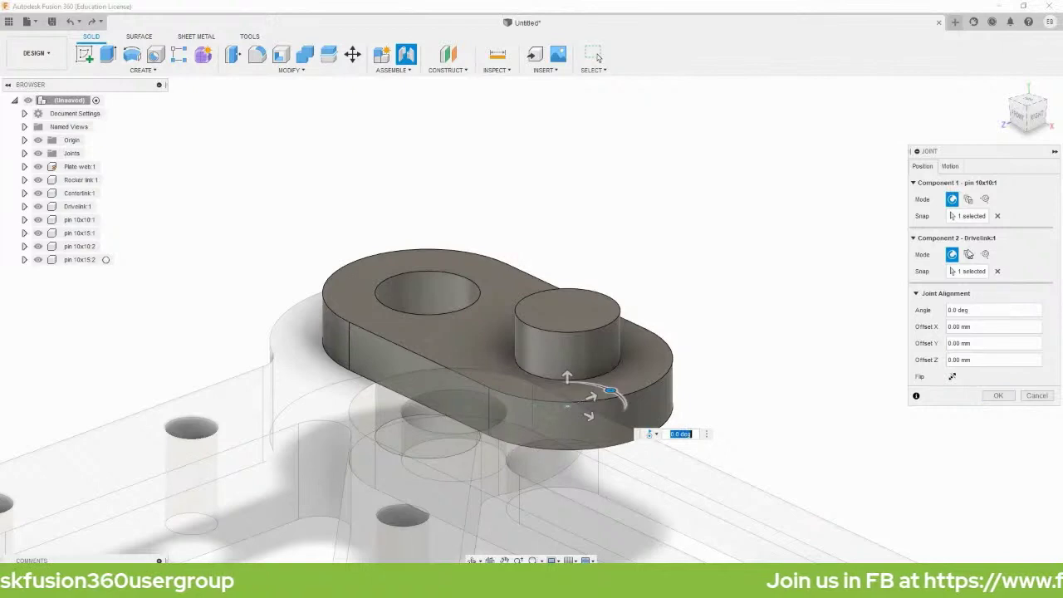
pyautogui.click(950, 166)
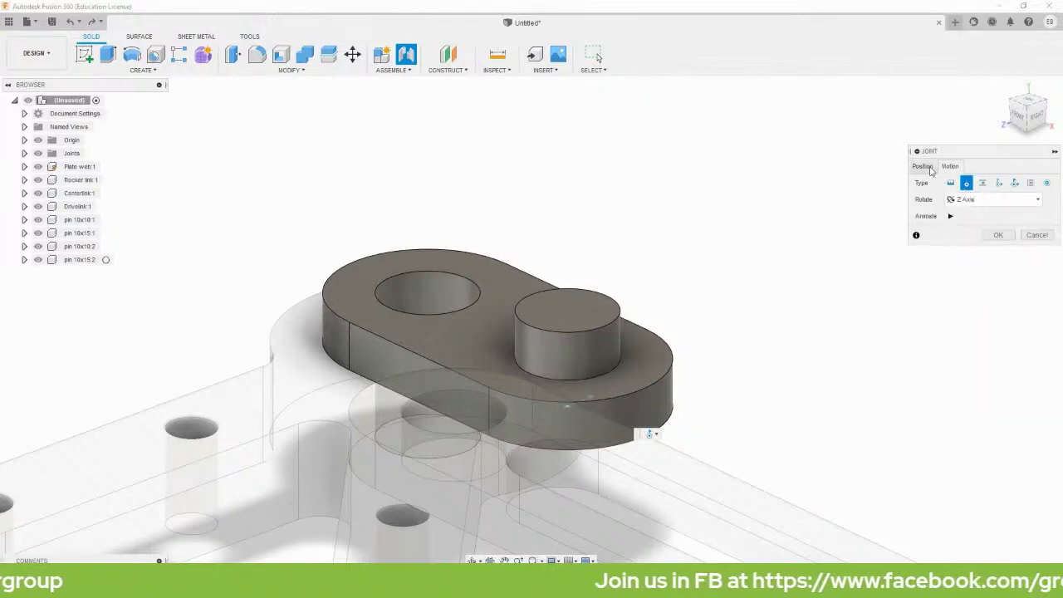
pyautogui.click(988, 239)
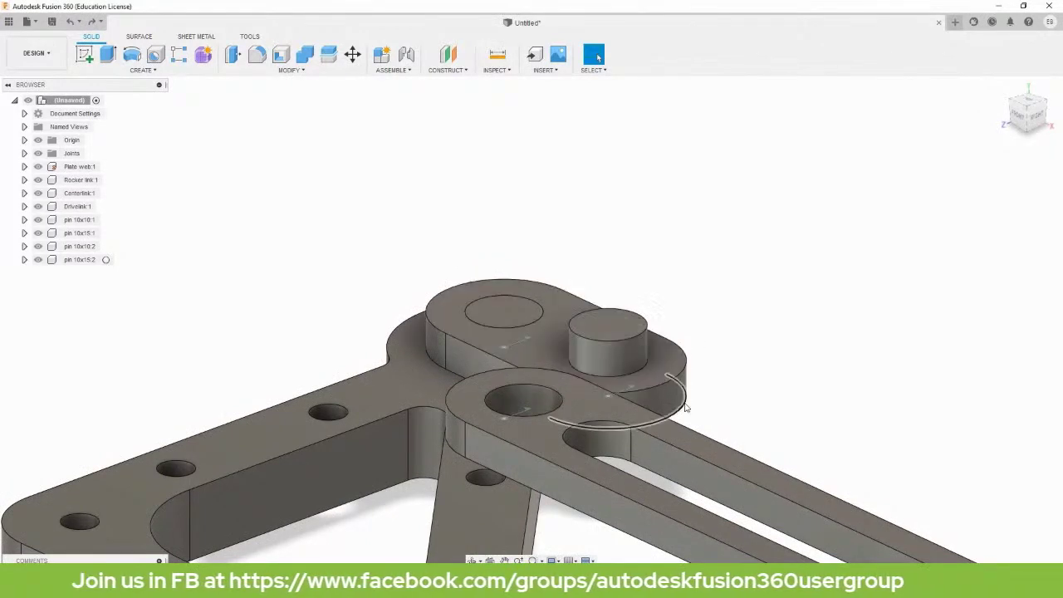
pyautogui.scroll(-2, 630, 339)
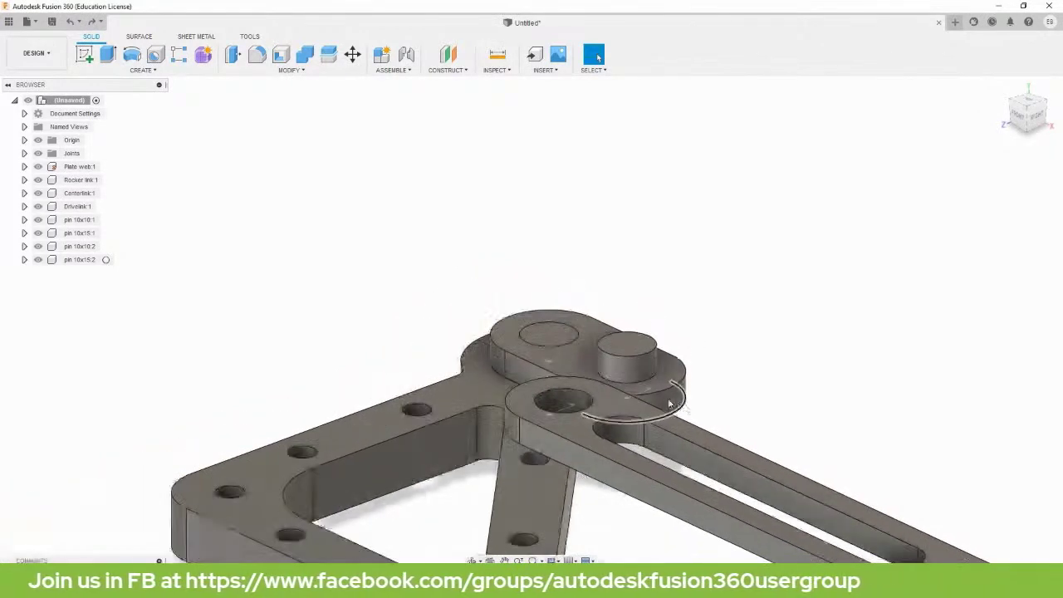
# Joint the Centerlink's end hole onto the top face of the 10x10 pin.
pyautogui.click(80, 193)
pyautogui.scroll(-2, 697, 372)
pyautogui.moveTo(786, 386); pyautogui.dragTo(695, 227, button='middle')
pyautogui.click(595, 338)
pyautogui.press('j')
pyautogui.scroll(3, 595, 339)
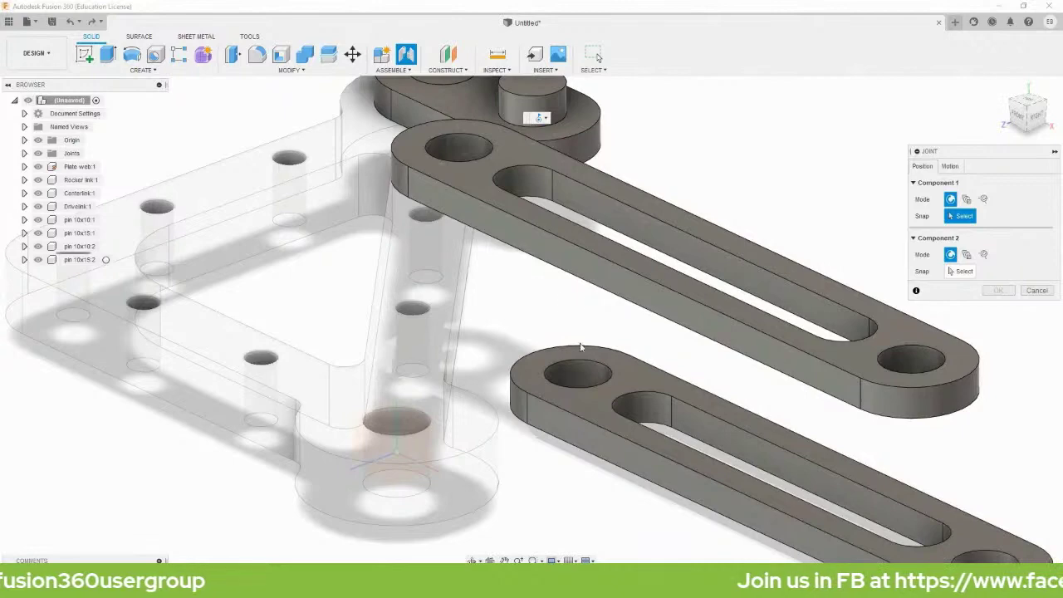
pyautogui.click(582, 377)
pyautogui.keyDown('shift'); pyautogui.moveTo(672, 151); pyautogui.dragTo(683, 275, button='middle'); pyautogui.keyUp('shift')
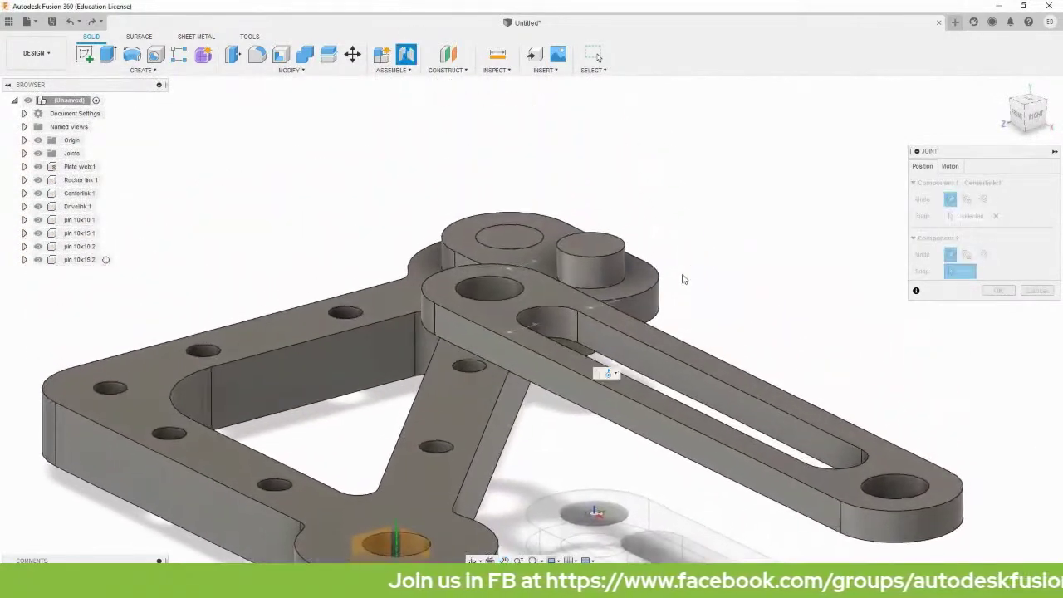
pyautogui.click(590, 247)
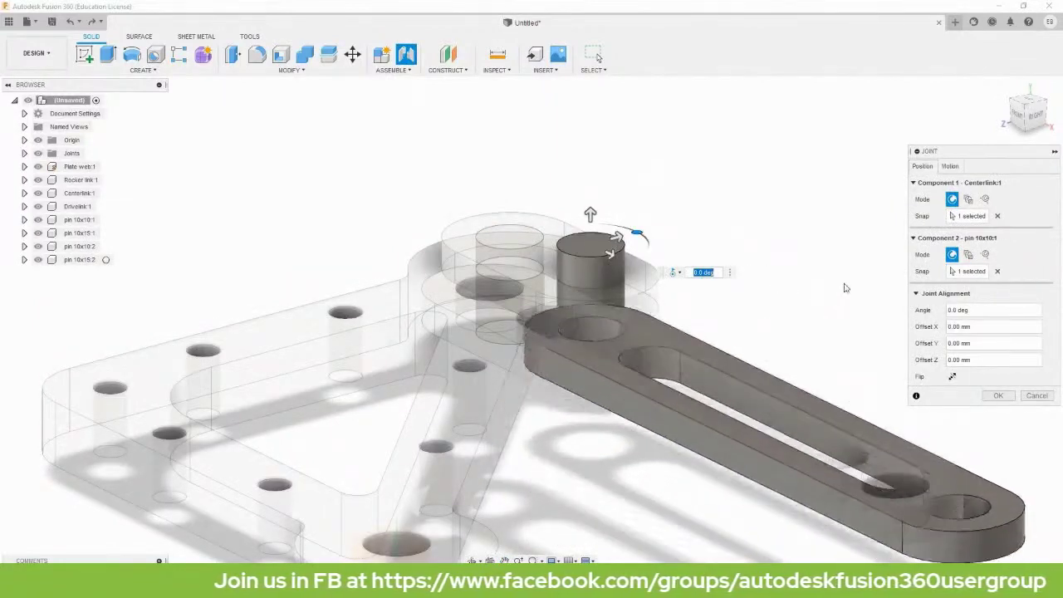
pyautogui.click(949, 166)
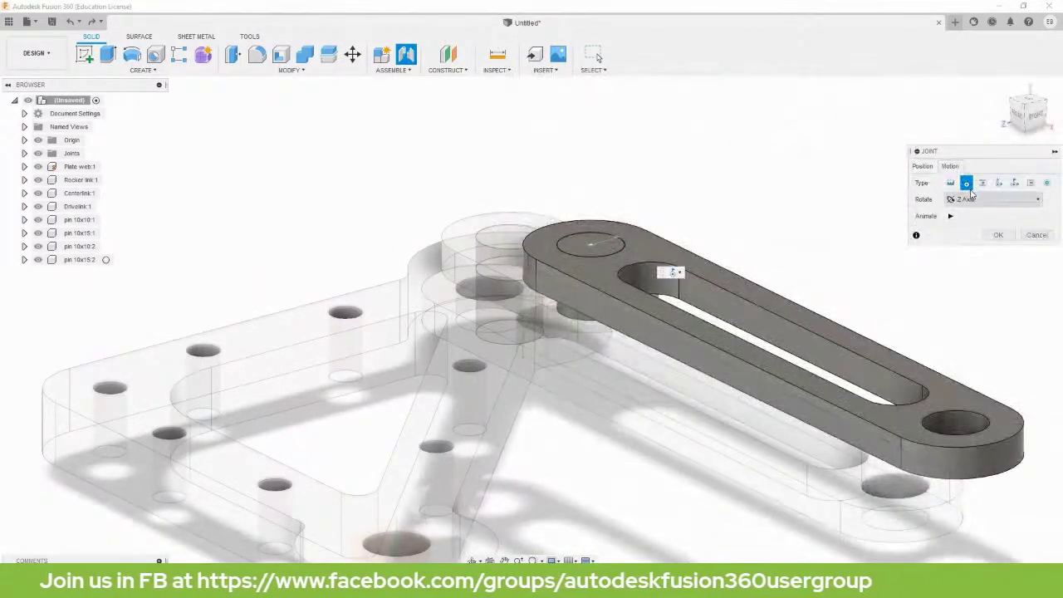
pyautogui.click(997, 235)
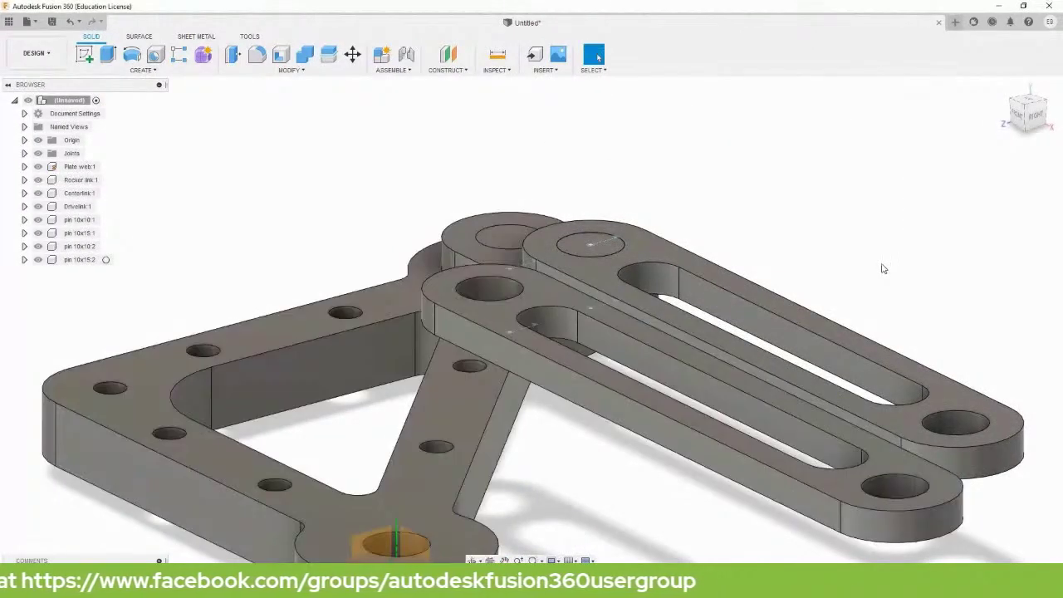
# Swing the links to test the new pin joint, then zoom out.
pyautogui.scroll(-2, 883, 268)
pyautogui.moveTo(598, 278); pyautogui.dragTo(201, 240)
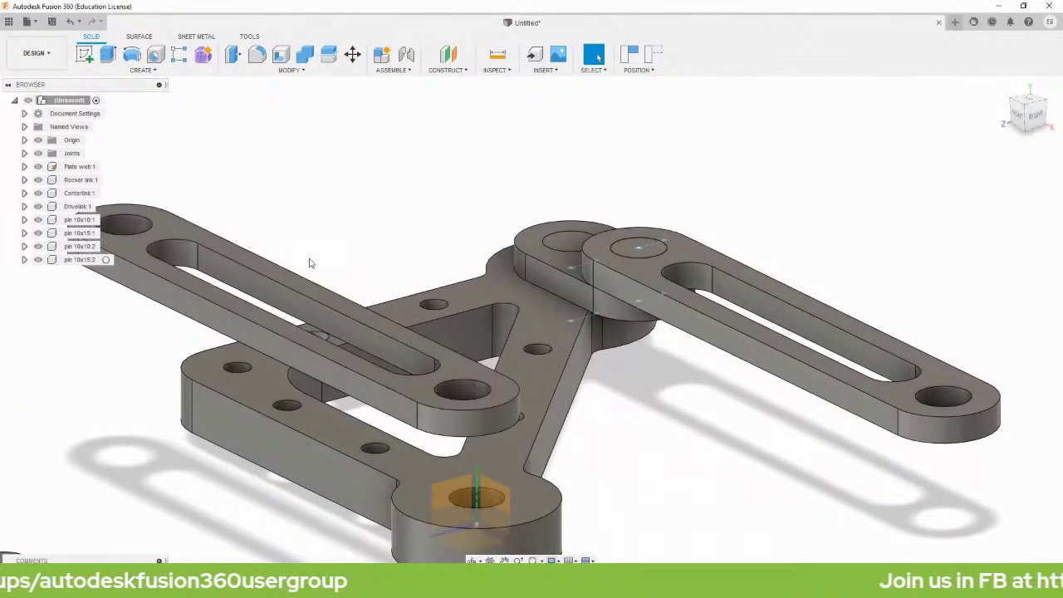
pyautogui.scroll(-3, 305, 262)
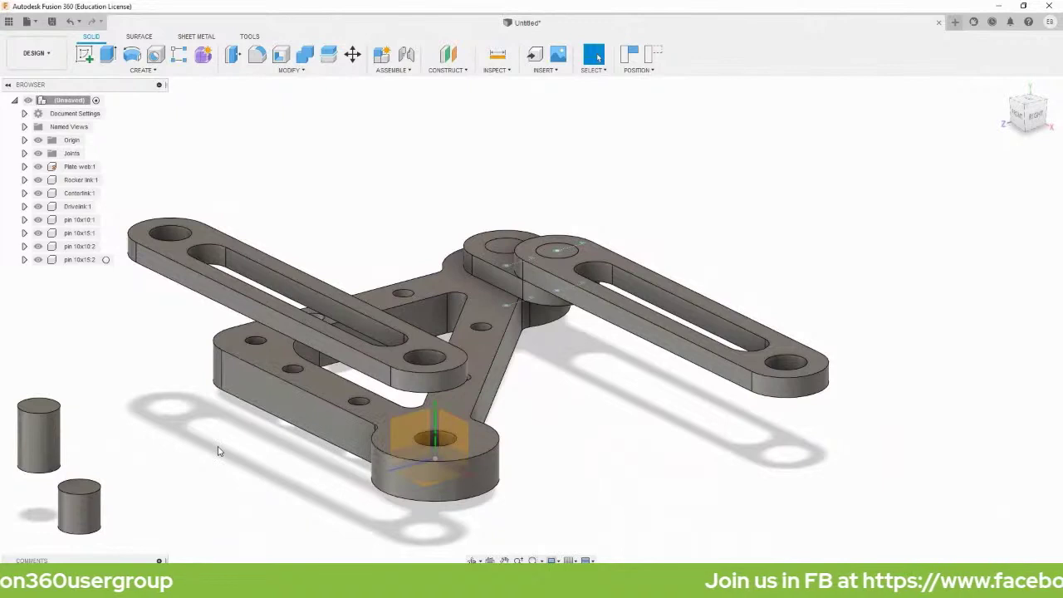
pyautogui.press('j')
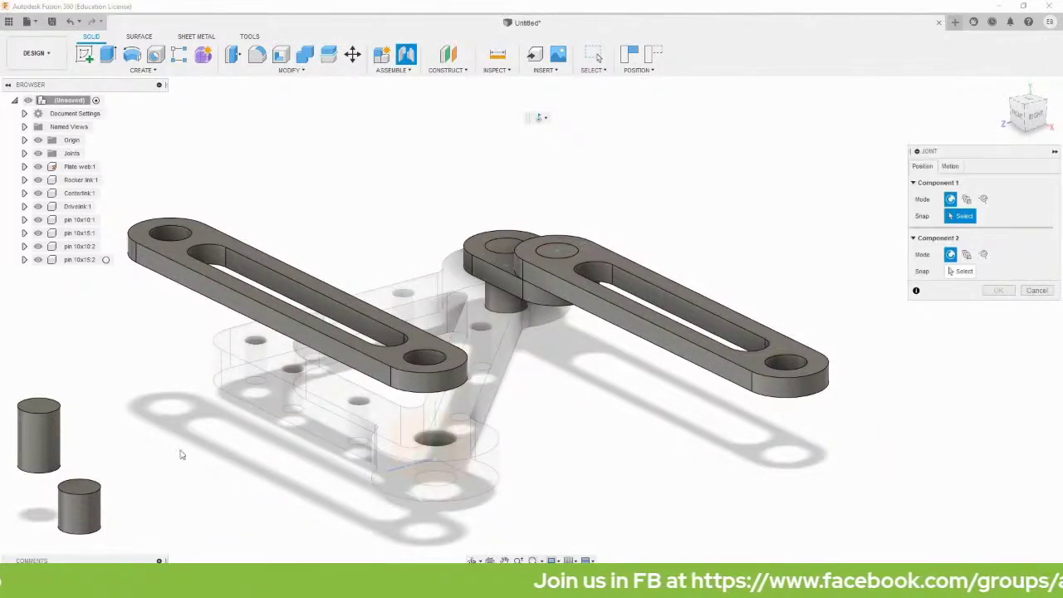
# Joint pin 10x10:2 into the Centerlink:1 outer end hole as revolute about Z.
pyautogui.click(79, 488)
pyautogui.scroll(5, 758, 354)
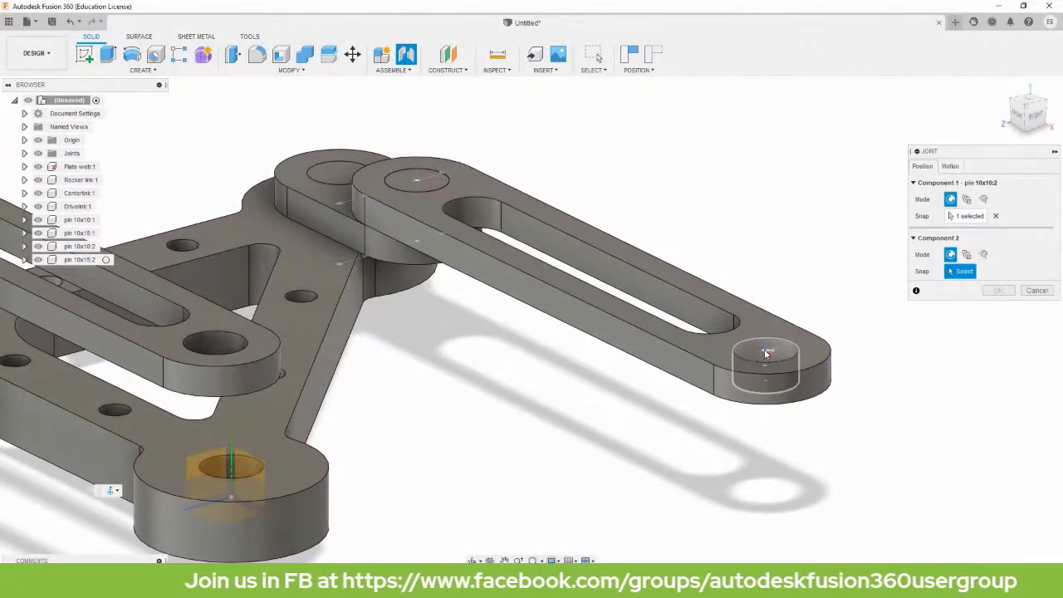
pyautogui.click(766, 355)
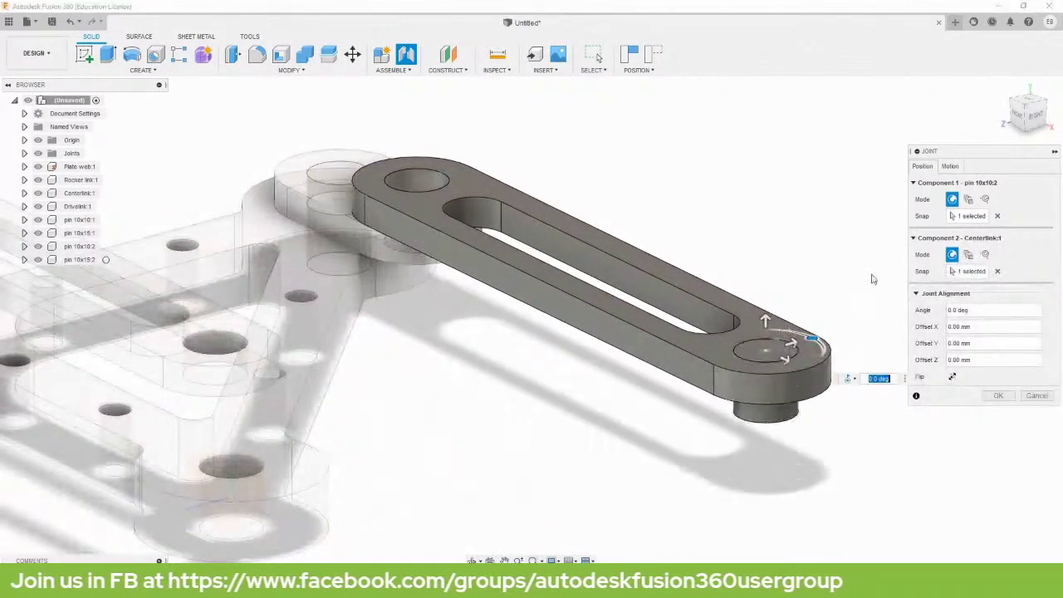
pyautogui.click(950, 167)
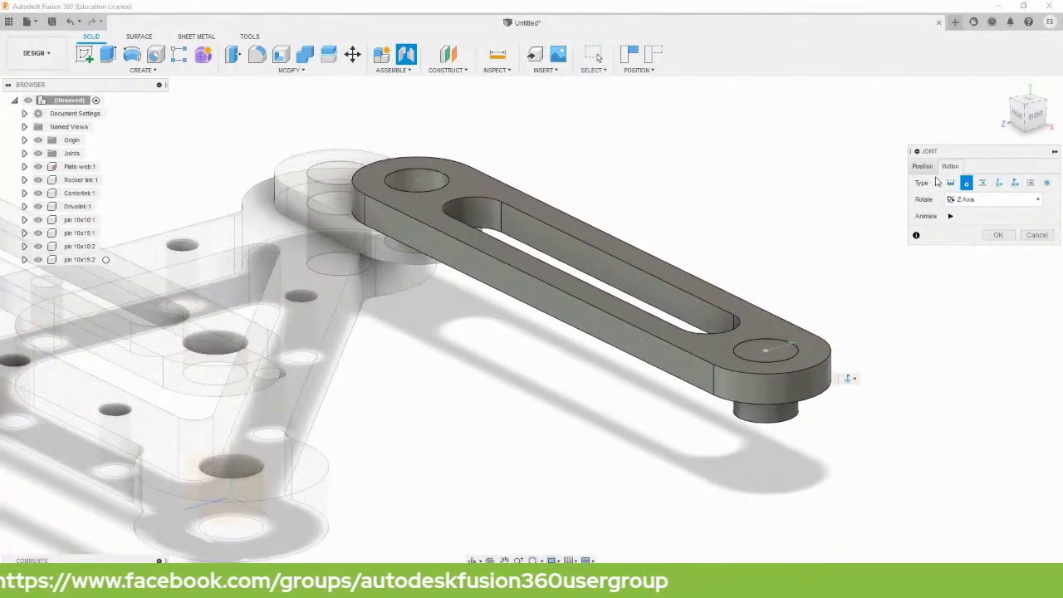
pyautogui.click(996, 237)
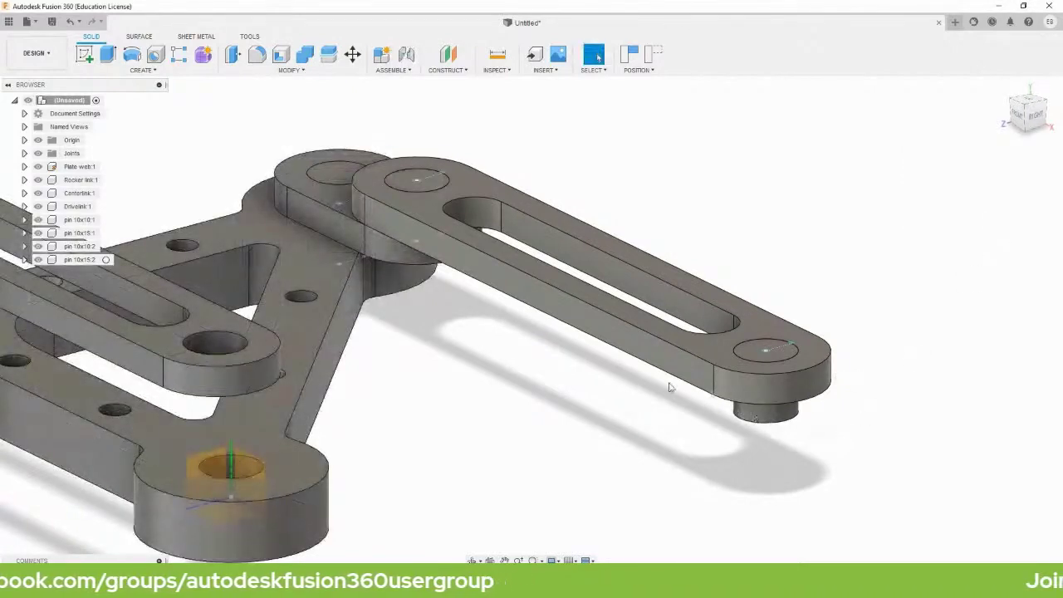
pyautogui.scroll(-2, 670, 386)
pyautogui.scroll(2, 557, 380)
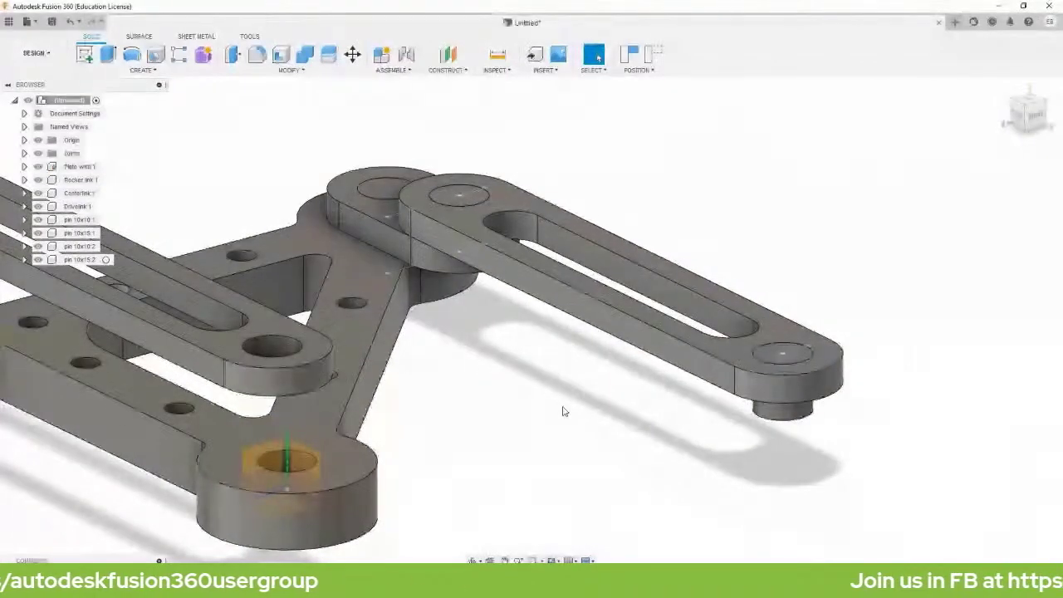
pyautogui.press('j')
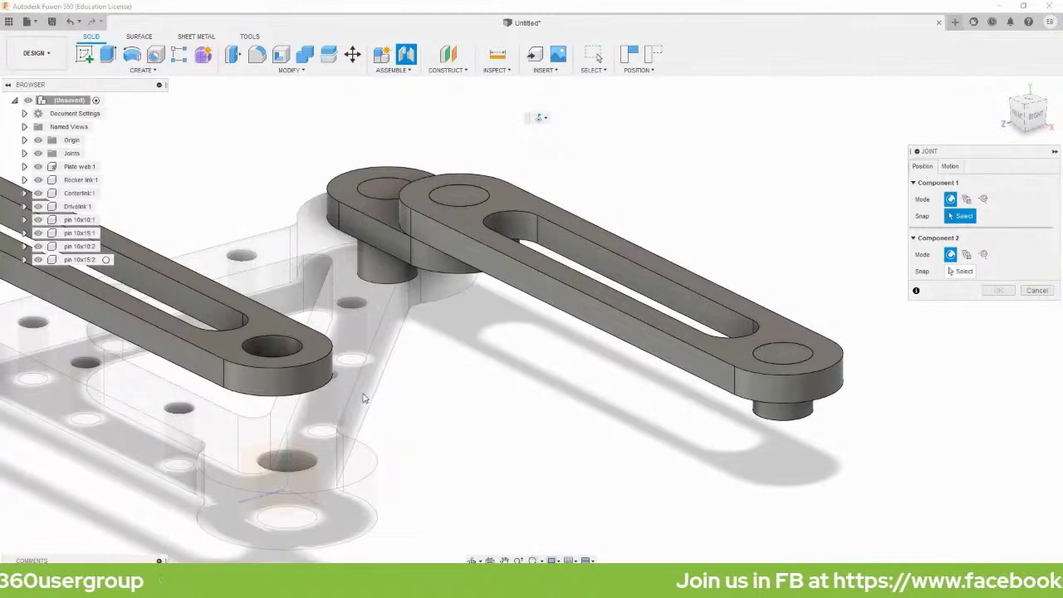
# Joint the Rocker link:1 hole to the Centerlink's outer end hole as revolute.
pyautogui.scroll(4, 363, 398)
pyautogui.moveTo(443, 340); pyautogui.dragTo(433, 346, button='middle')
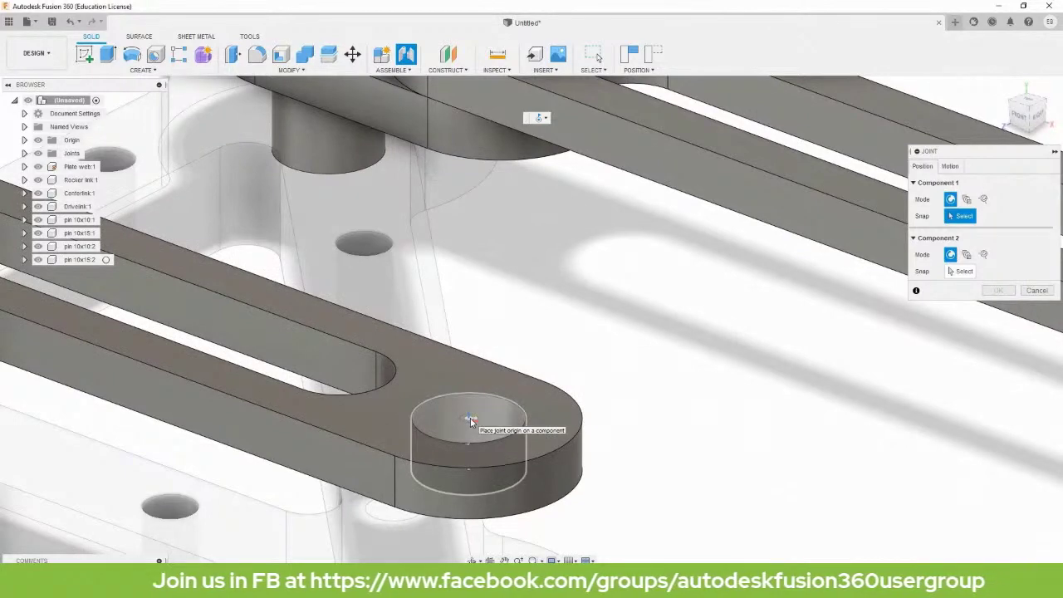
pyautogui.click(470, 417)
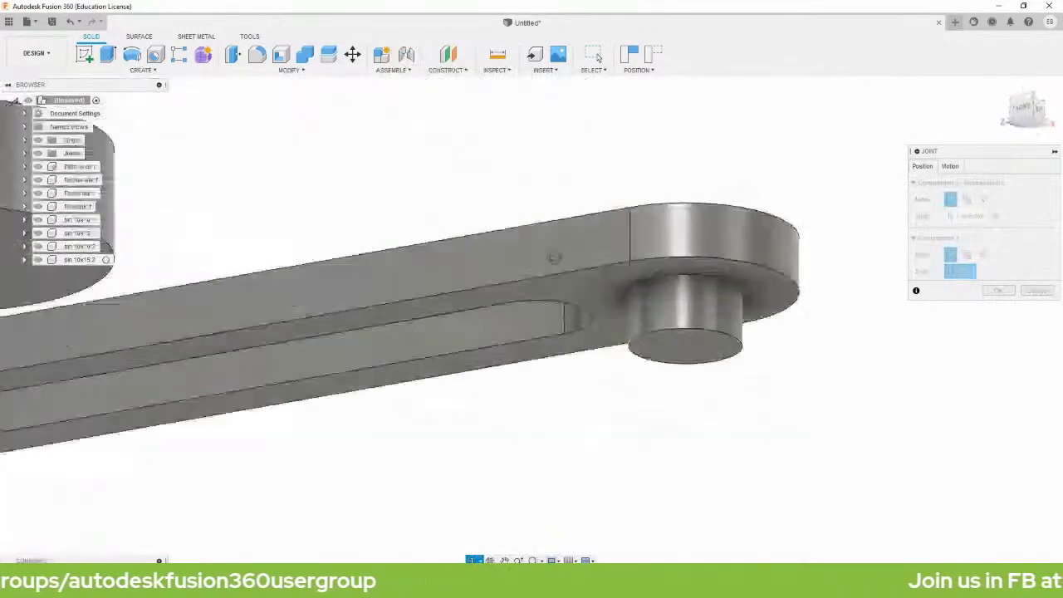
pyautogui.keyDown('shift'); pyautogui.moveTo(550, 282); pyautogui.dragTo(589, 275, button='middle'); pyautogui.keyUp('shift')
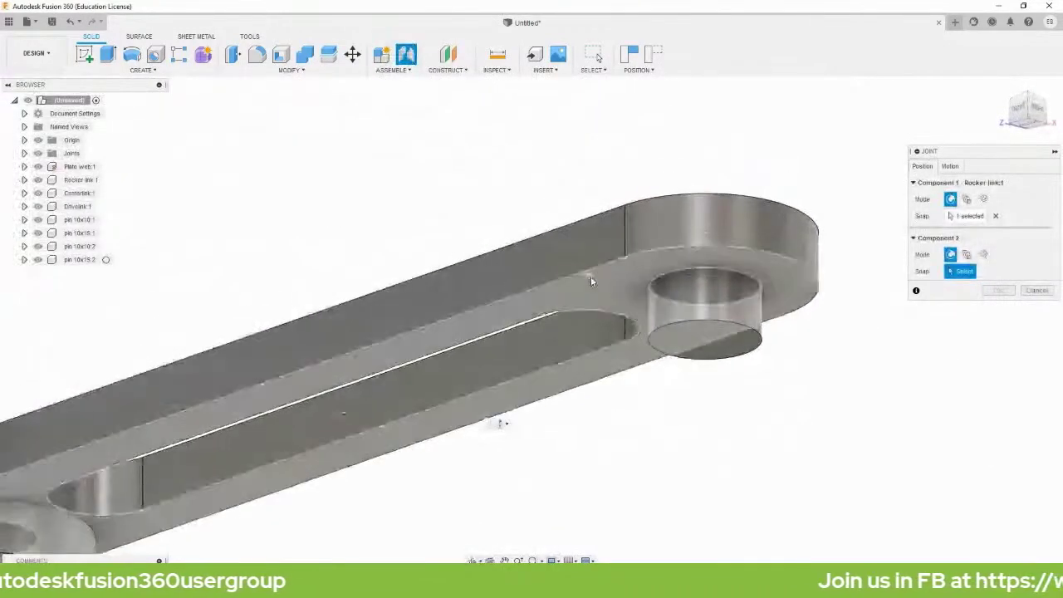
pyautogui.scroll(3, 628, 286)
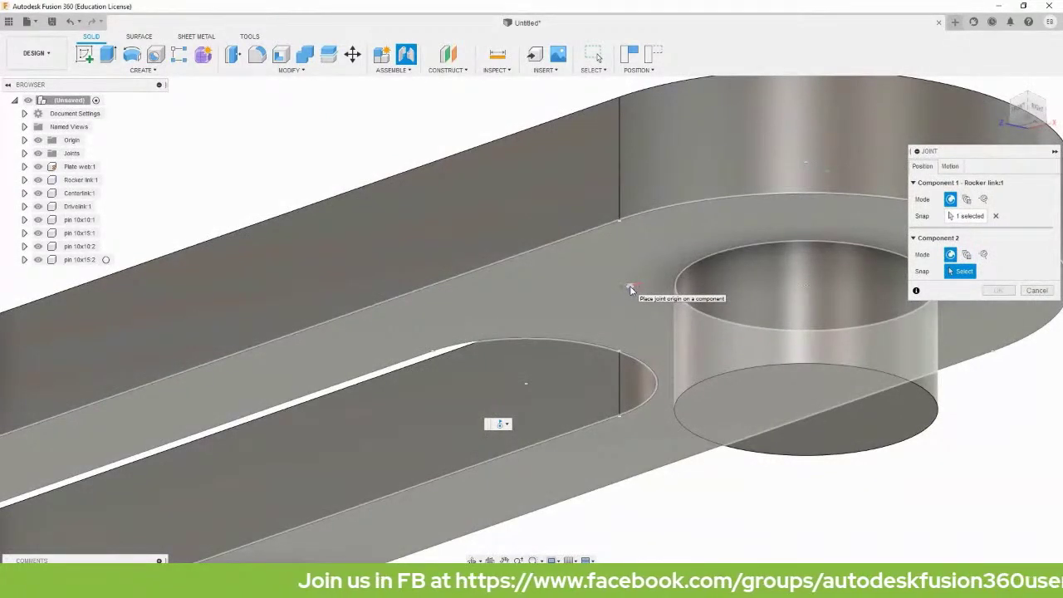
pyautogui.click(806, 287)
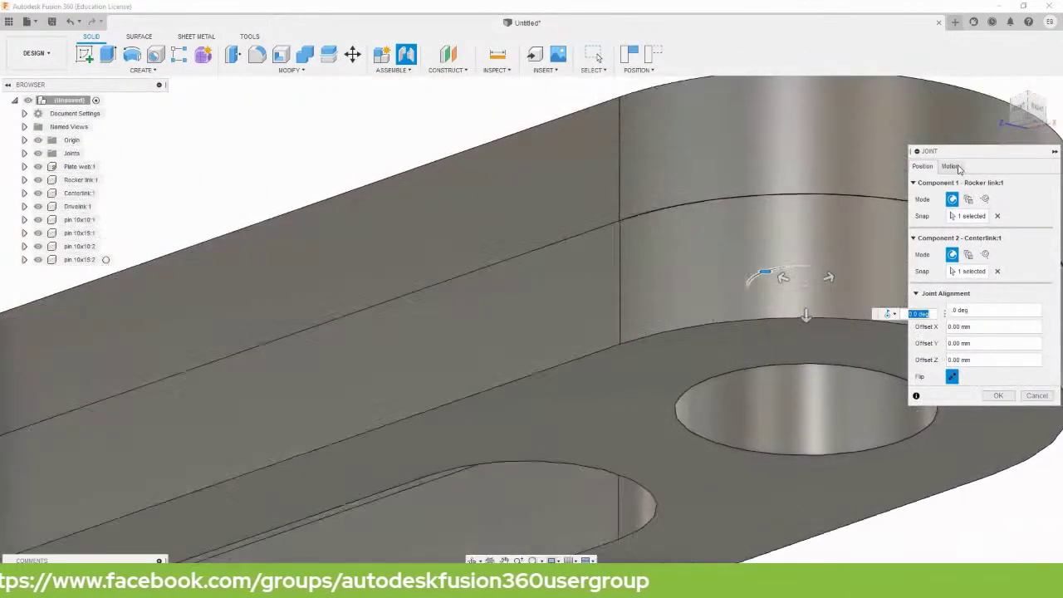
pyautogui.click(955, 168)
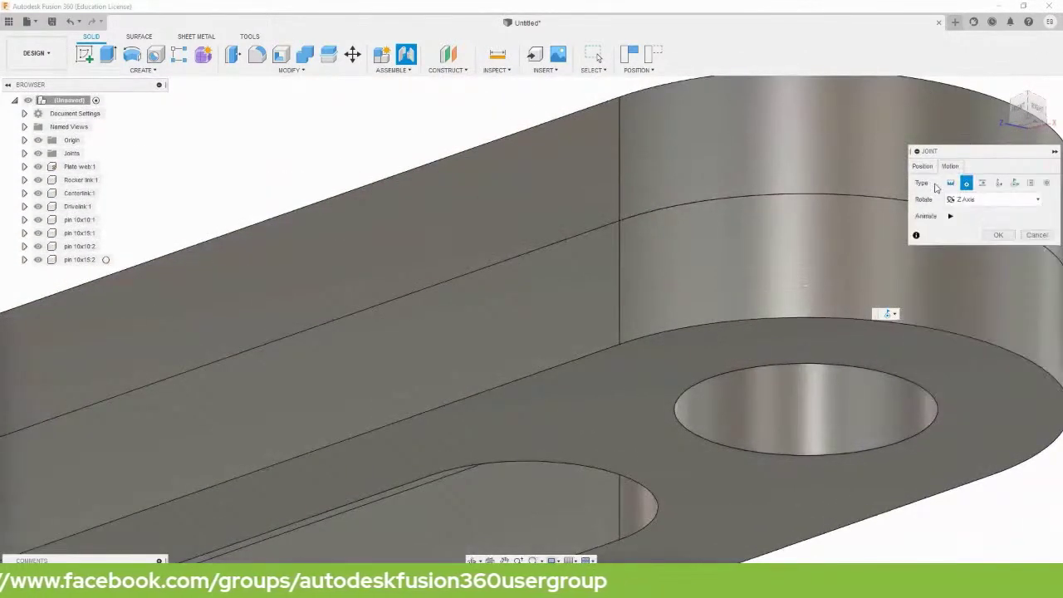
pyautogui.click(995, 236)
# Swing the Rocker link down and move the loose pin beside the plate's boss.
pyautogui.scroll(-6, 930, 367)
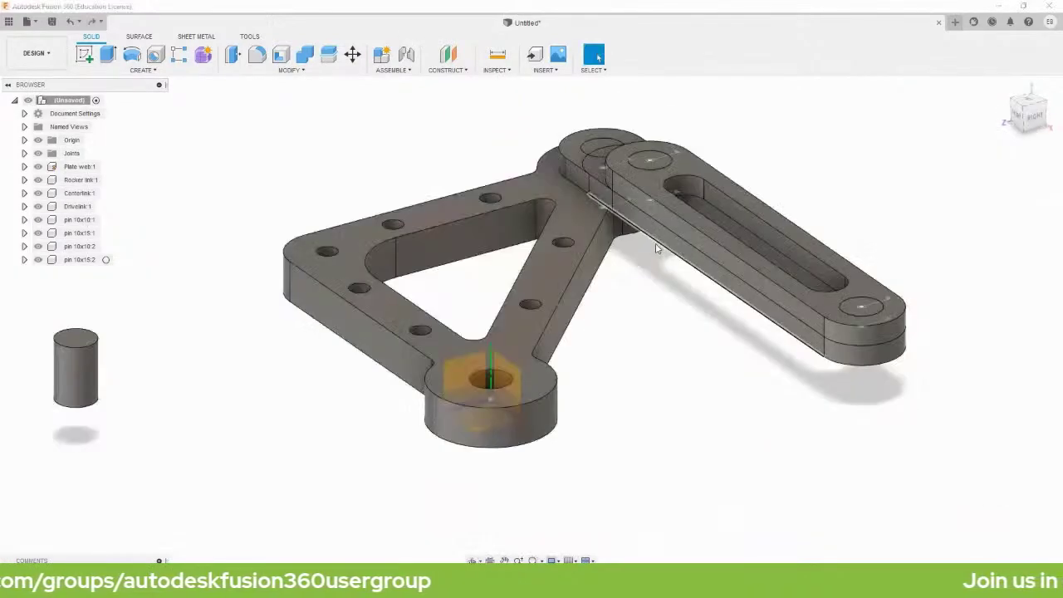
pyautogui.moveTo(656, 247); pyautogui.dragTo(754, 501)
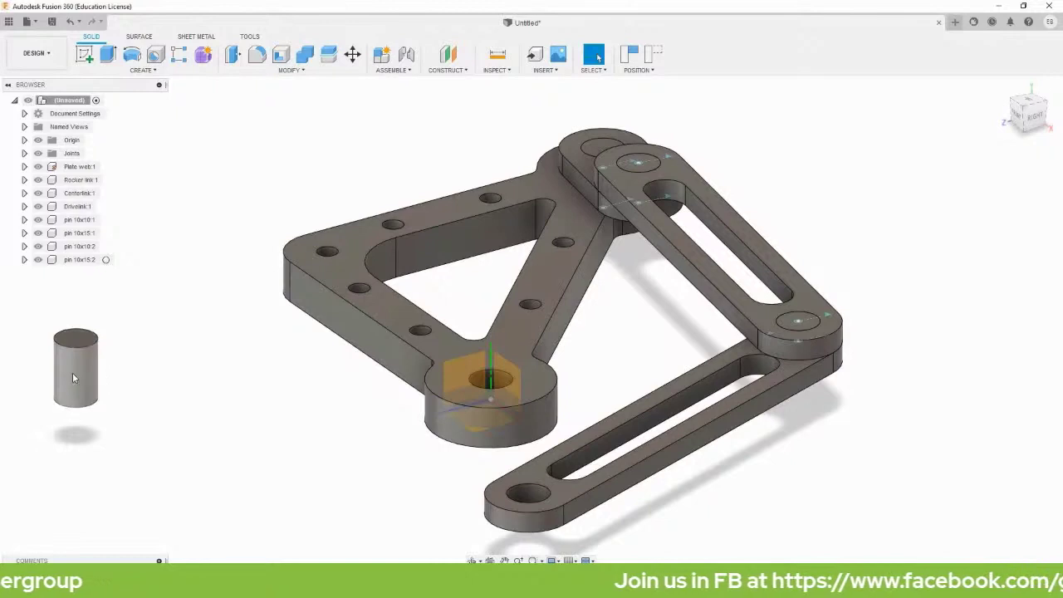
pyautogui.moveTo(72, 377); pyautogui.dragTo(316, 544)
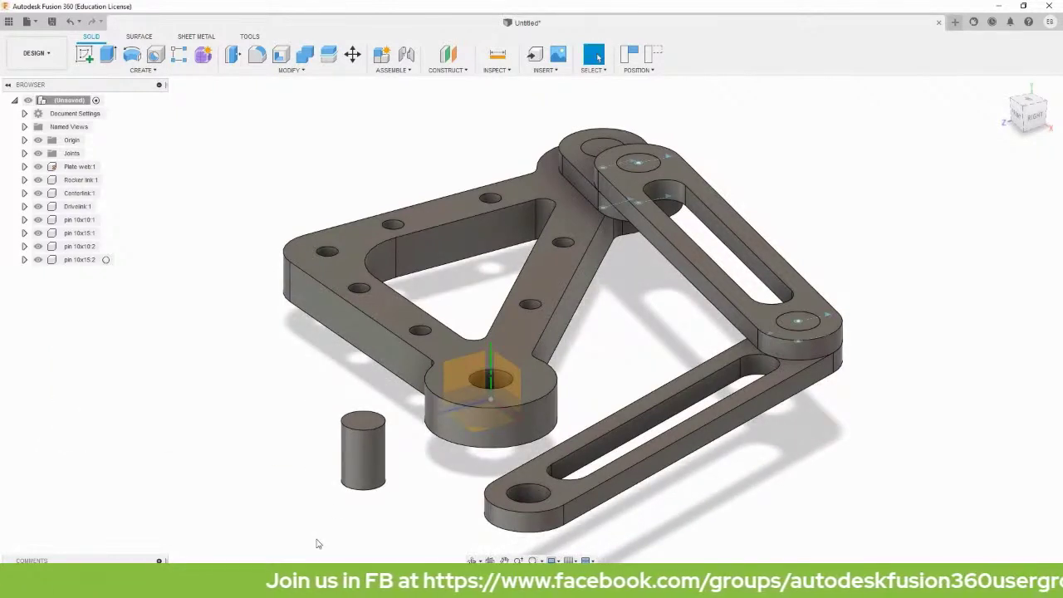
# Joint pin 10x15:2's bottom centre into the hole in the plate web's boss.
pyautogui.press('j')
pyautogui.scroll(5, 366, 455)
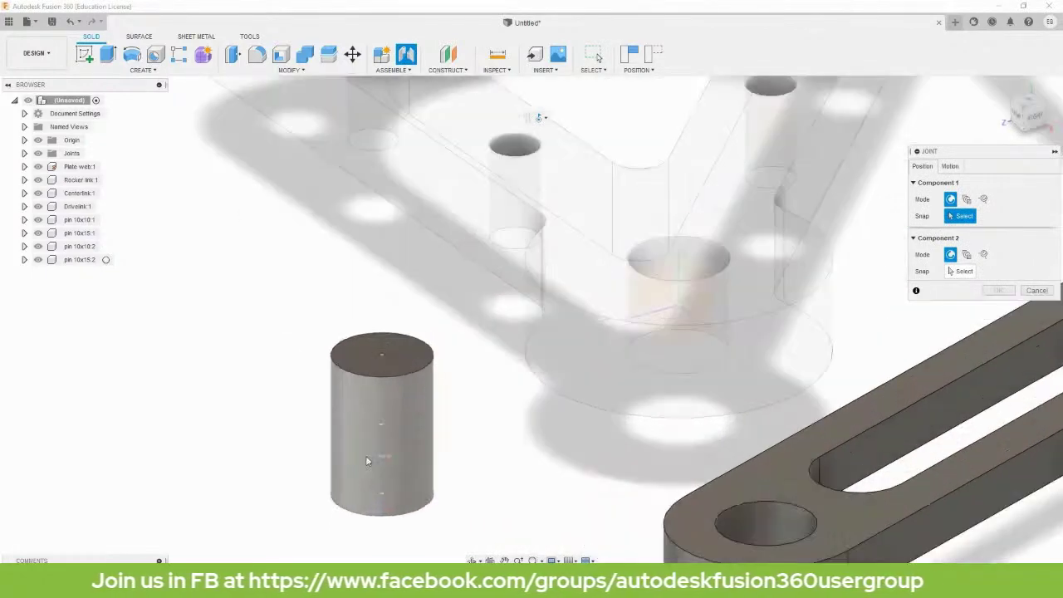
pyautogui.click(387, 496)
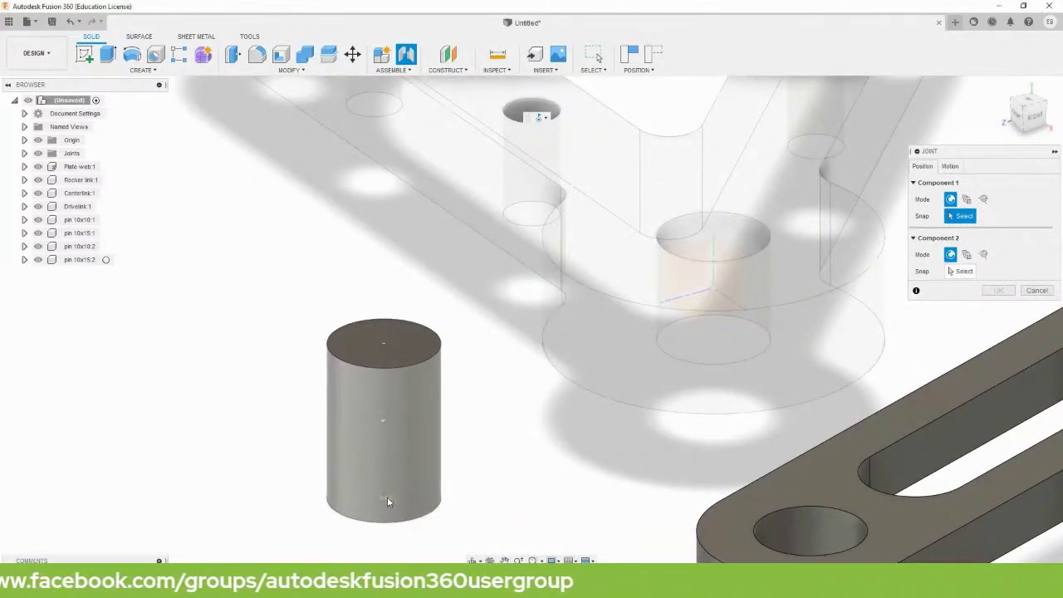
pyautogui.keyDown('shift'); pyautogui.moveTo(608, 426); pyautogui.dragTo(637, 370, button='middle'); pyautogui.keyUp('shift')
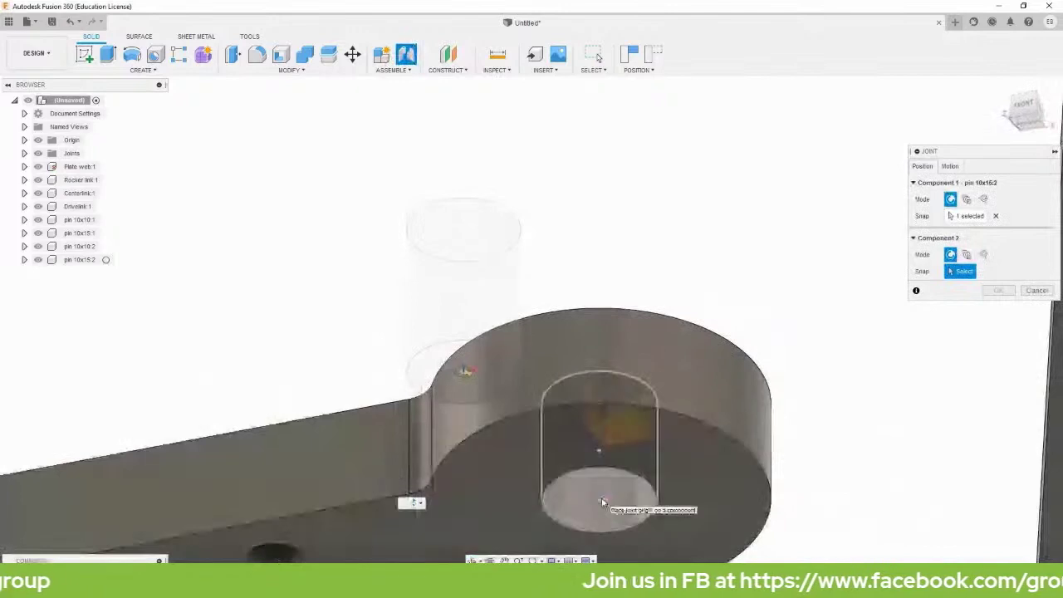
pyautogui.click(603, 502)
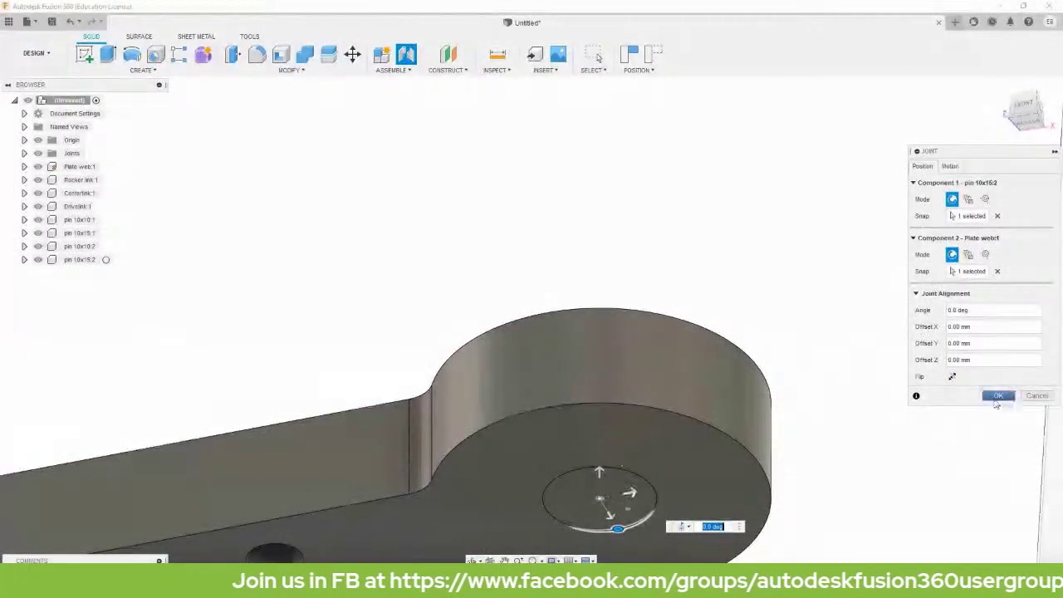
pyautogui.click(999, 395)
pyautogui.keyDown('shift'); pyautogui.moveTo(848, 460); pyautogui.dragTo(454, 382, button='middle'); pyautogui.keyUp('shift')
pyautogui.press('j')
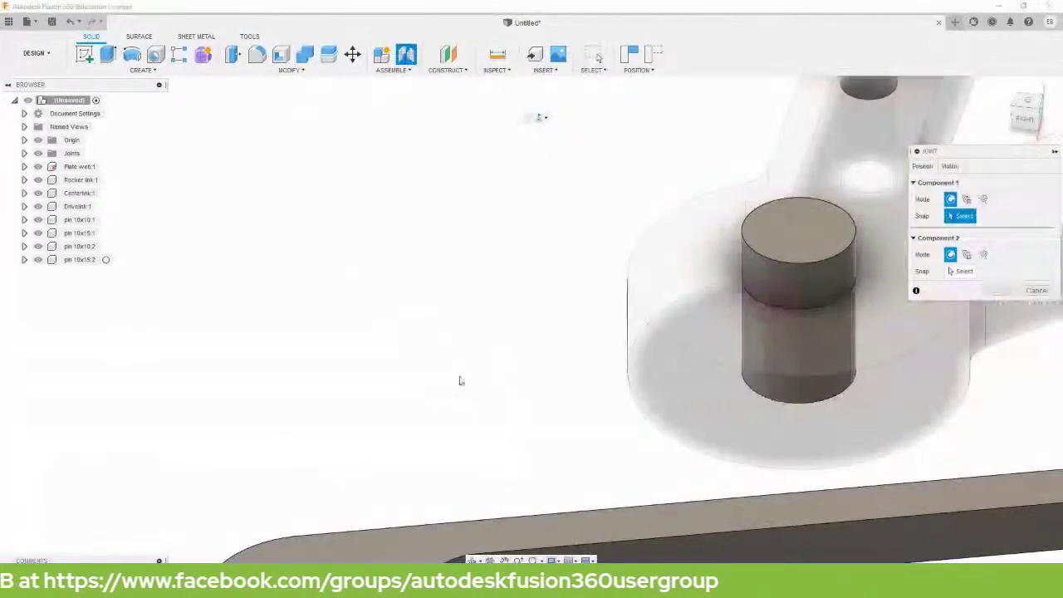
# Joint the Rocker link's free end hole onto the boss pin, then return to the Home view.
pyautogui.scroll(-5, 468, 408)
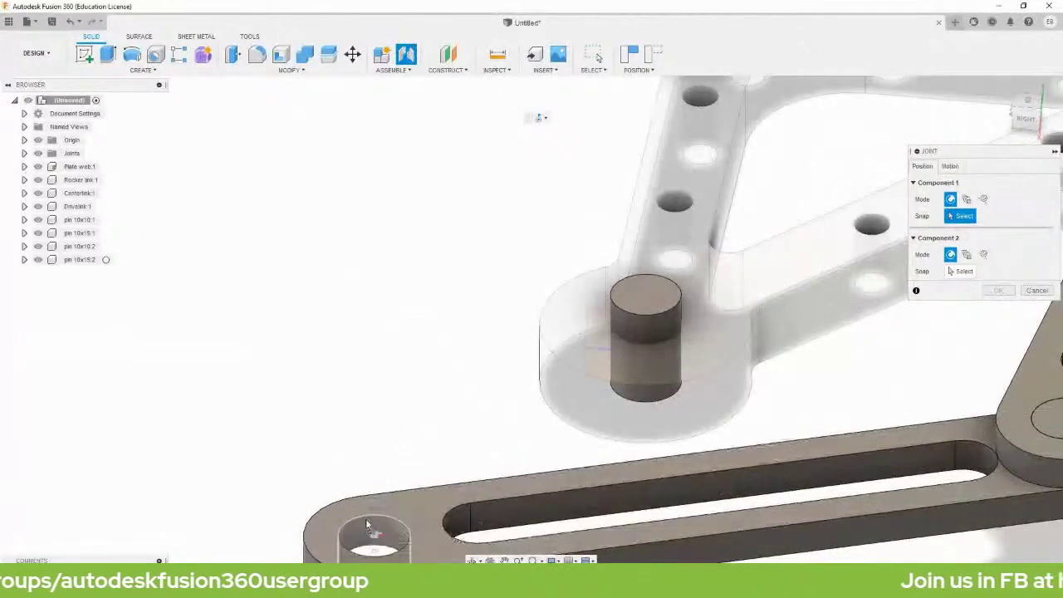
pyautogui.scroll(5, 368, 524)
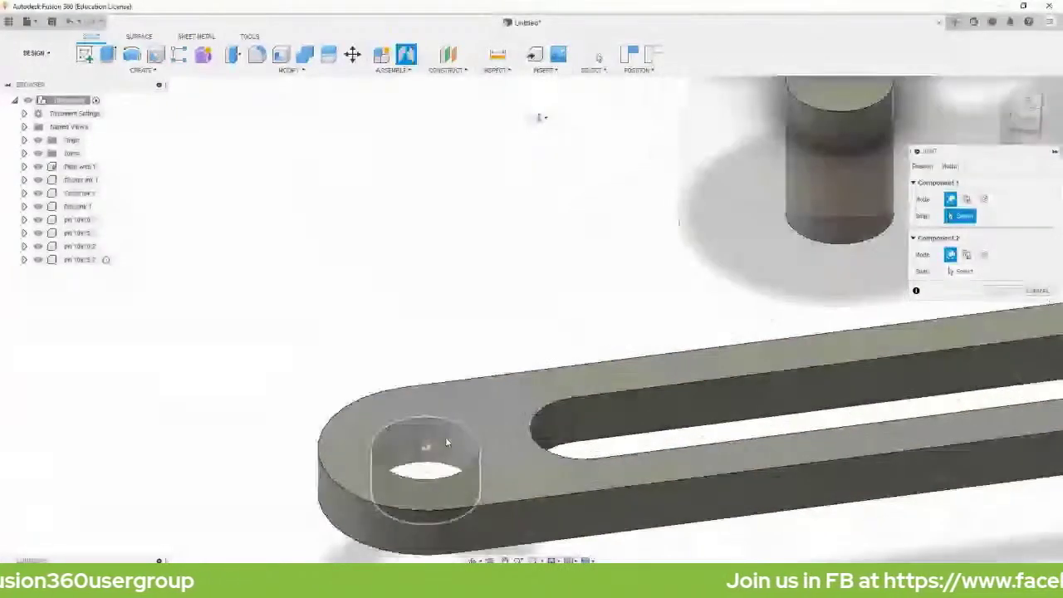
pyautogui.click(425, 493)
pyautogui.keyDown('shift'); pyautogui.moveTo(638, 308); pyautogui.dragTo(812, 191, button='middle'); pyautogui.keyUp('shift')
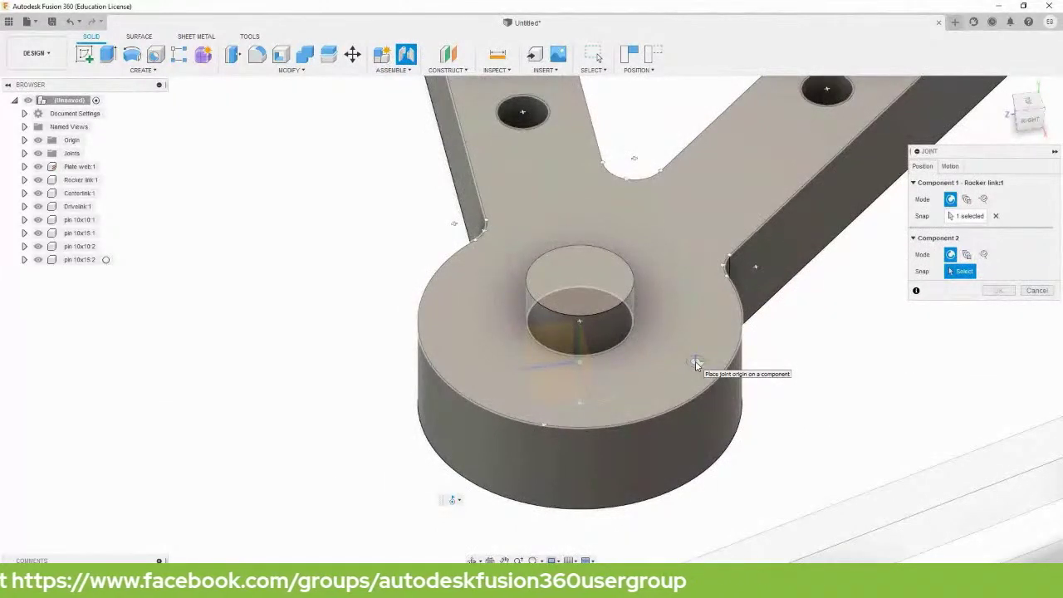
pyautogui.click(579, 325)
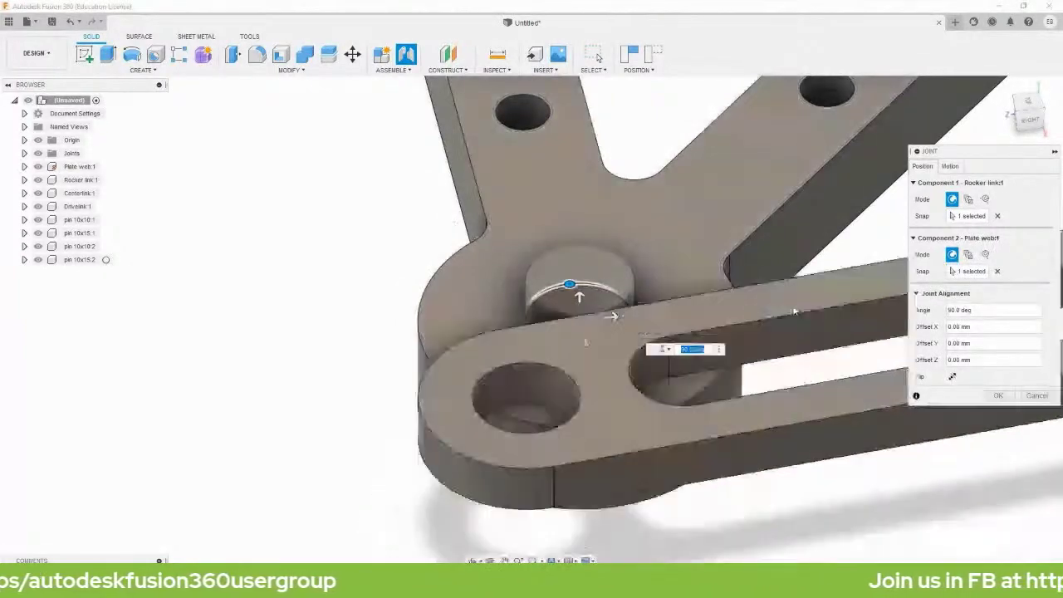
pyautogui.click(998, 395)
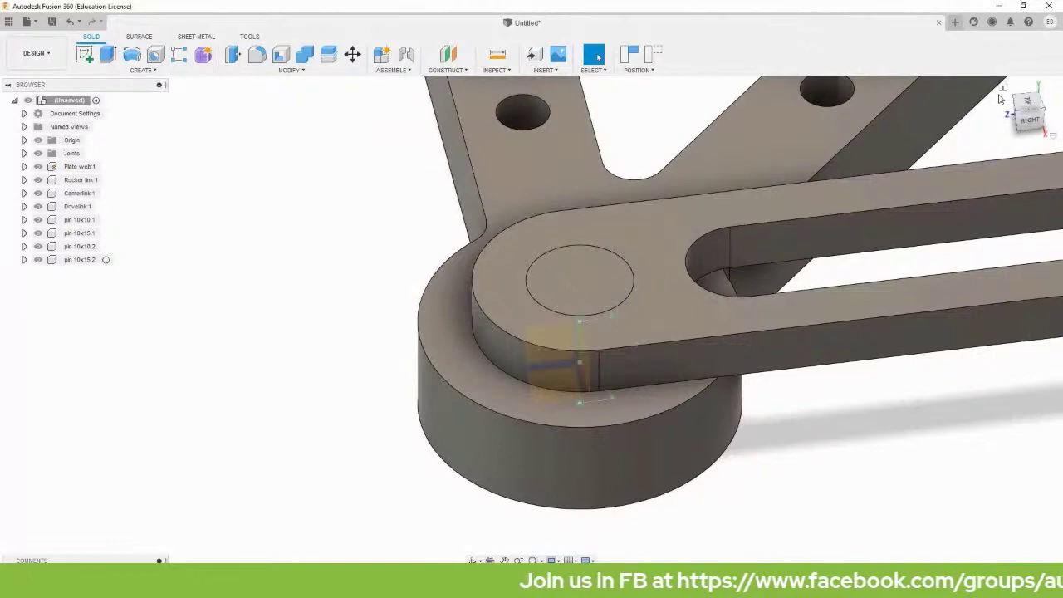
pyautogui.click(1003, 87)
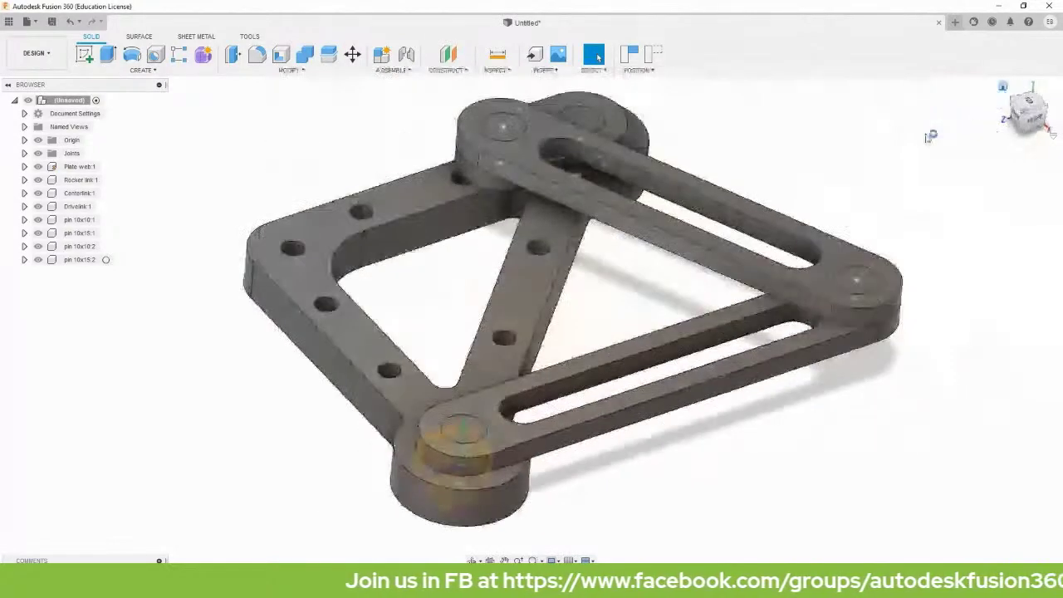
# Drag the top-right rocker link so the four-bar linkage swings into a new pose.
pyautogui.moveTo(473, 236); pyautogui.dragTo(610, 224)
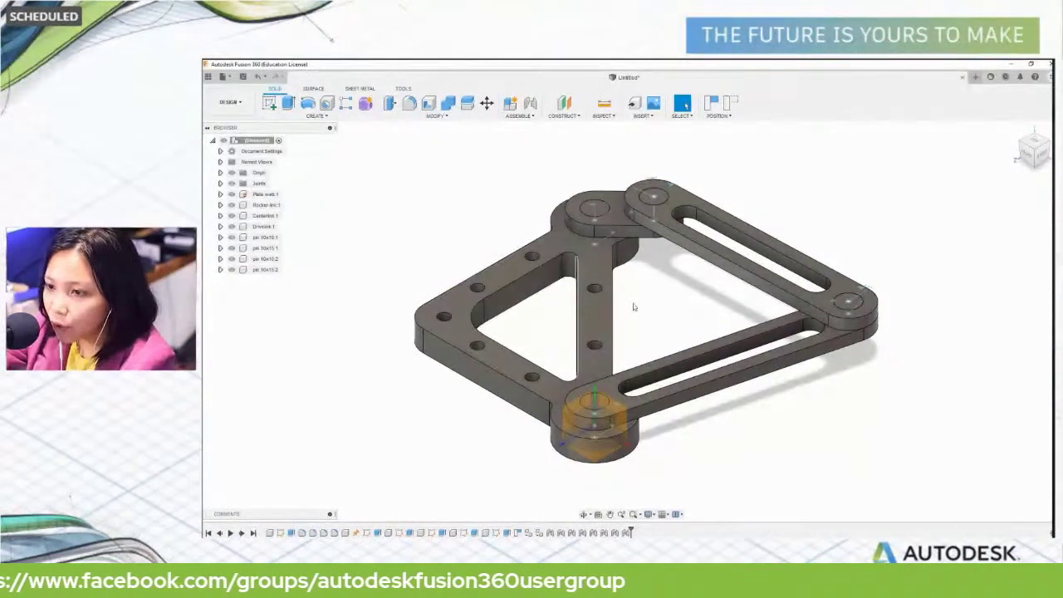
pyautogui.click(695, 205)
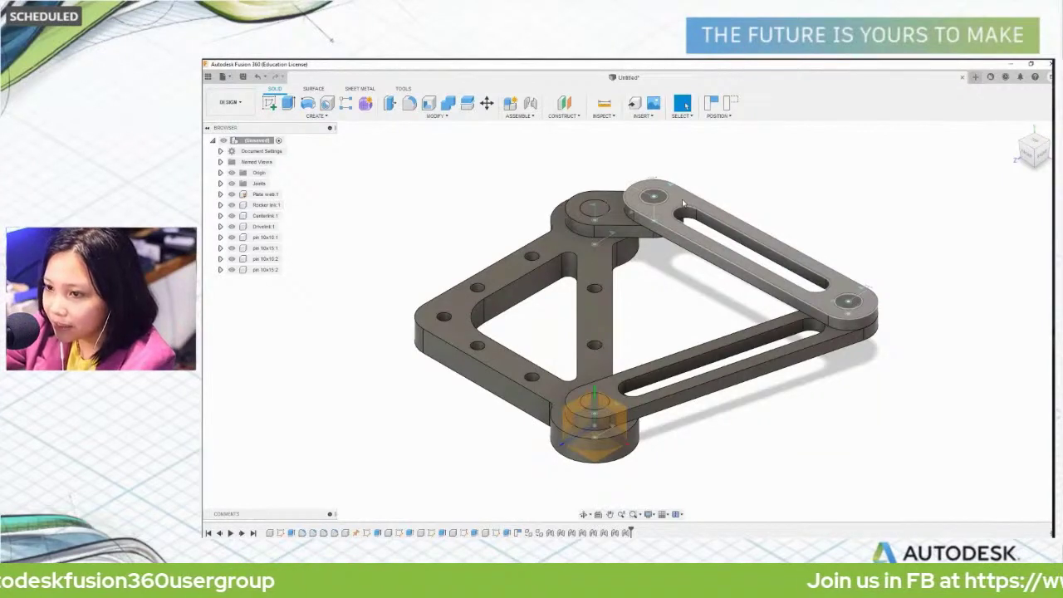
pyautogui.moveTo(679, 216); pyautogui.dragTo(607, 226)
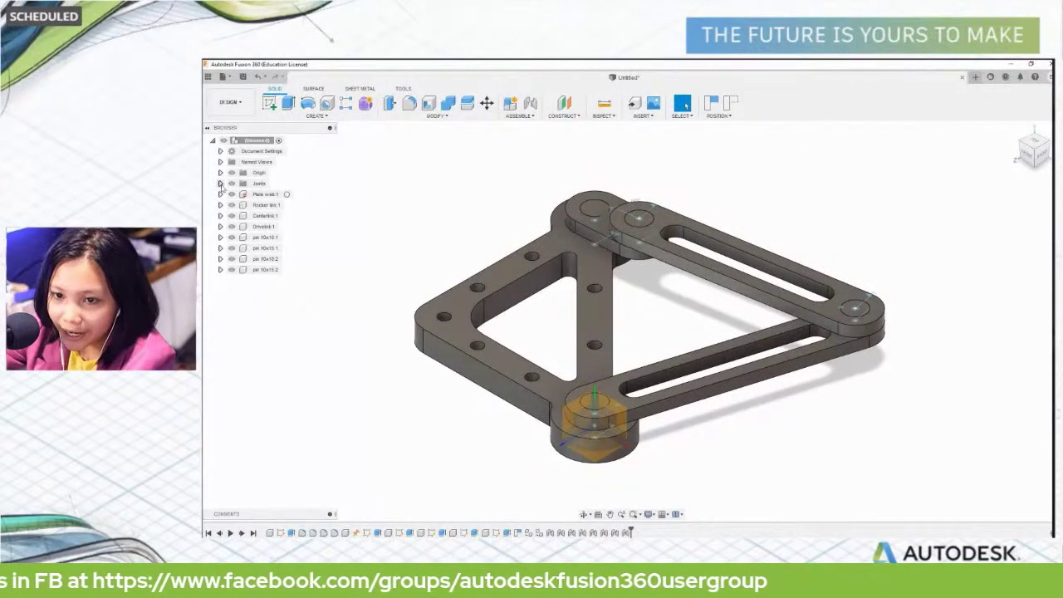
# Animate the whole model from joint Rev2 in the Joints folder, then stop the animation.
pyautogui.click(220, 183)
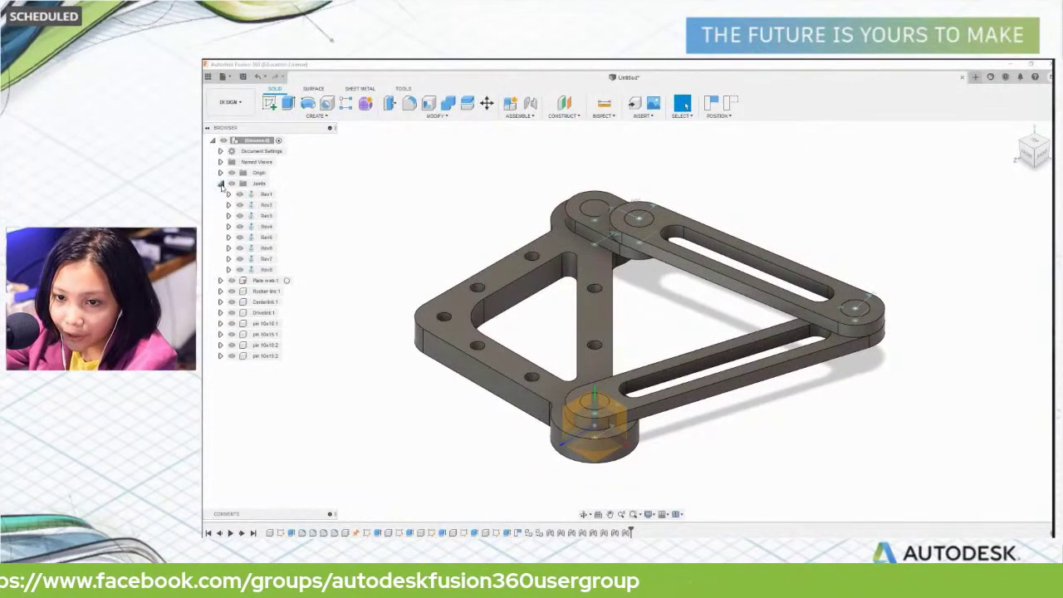
pyautogui.click(264, 204)
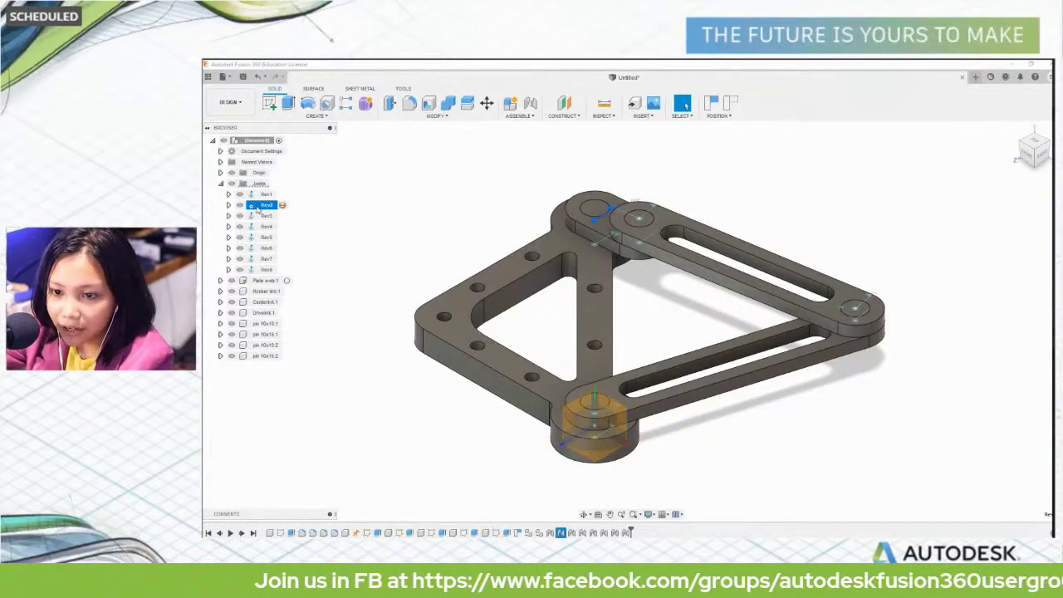
pyautogui.rightClick(262, 208)
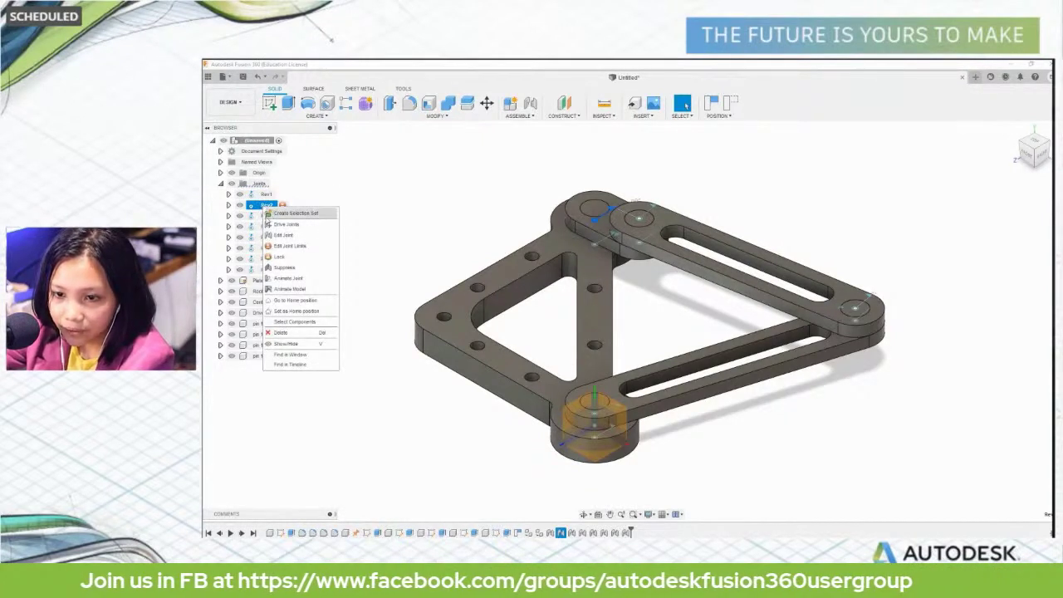
pyautogui.click(301, 290)
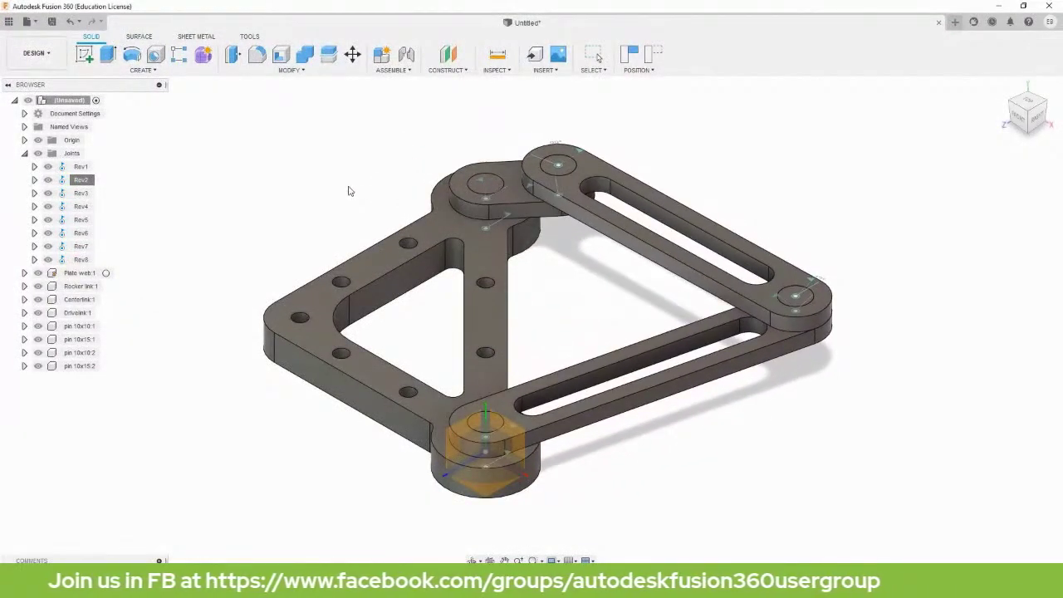
pyautogui.press('Escape')
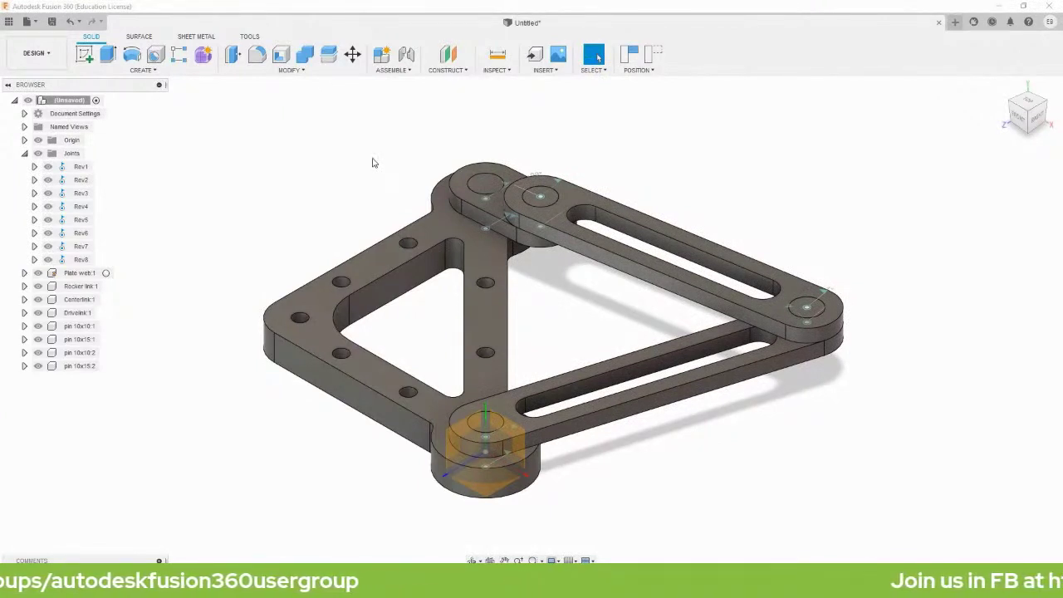
# Start a new Motion Study from the Assemble menu and reposition its panel.
pyautogui.click(404, 69)
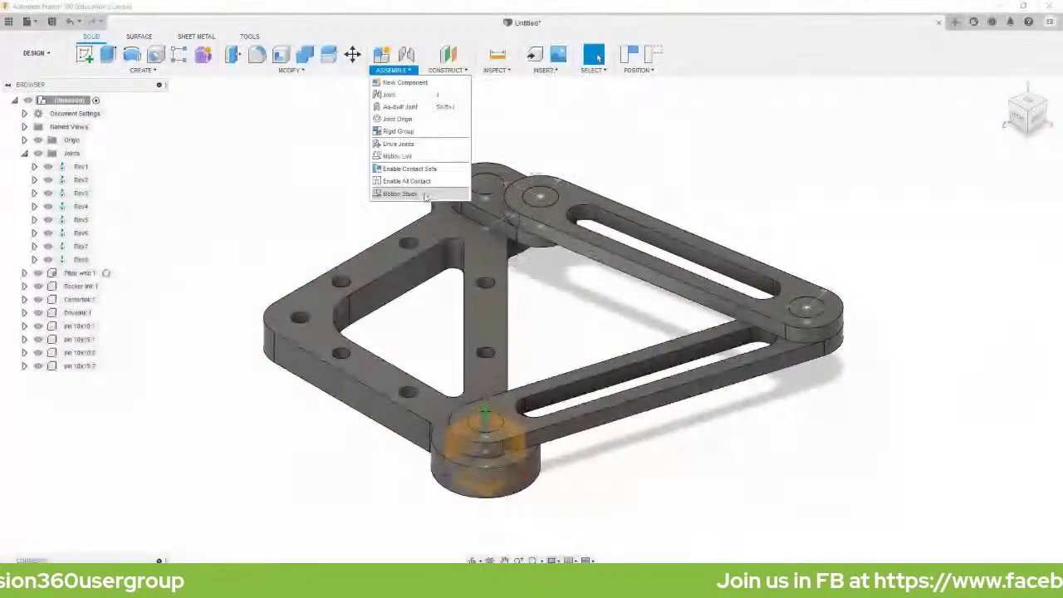
pyautogui.click(419, 195)
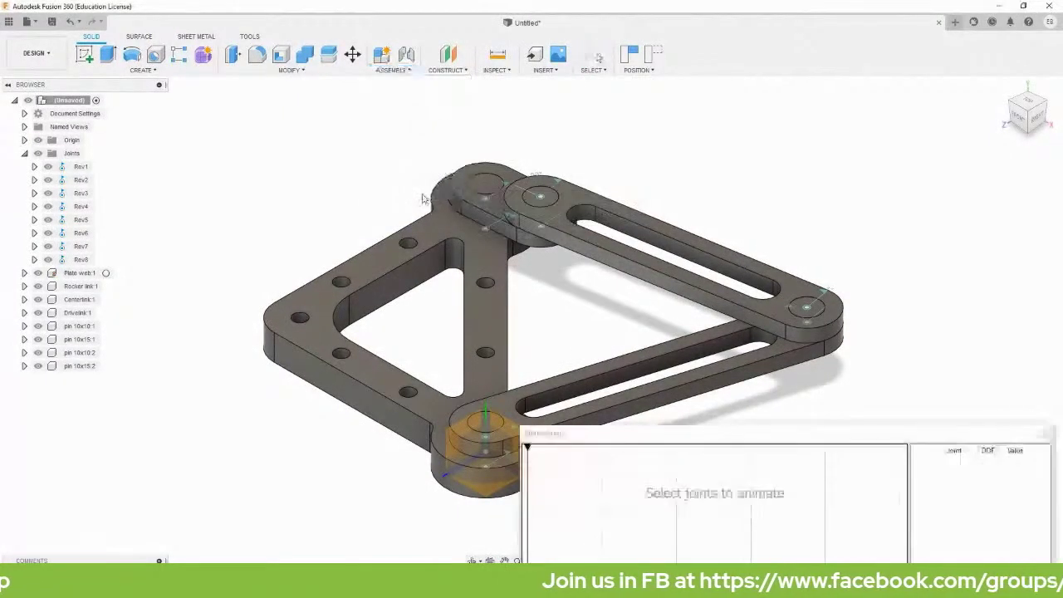
pyautogui.moveTo(719, 438); pyautogui.dragTo(535, 204)
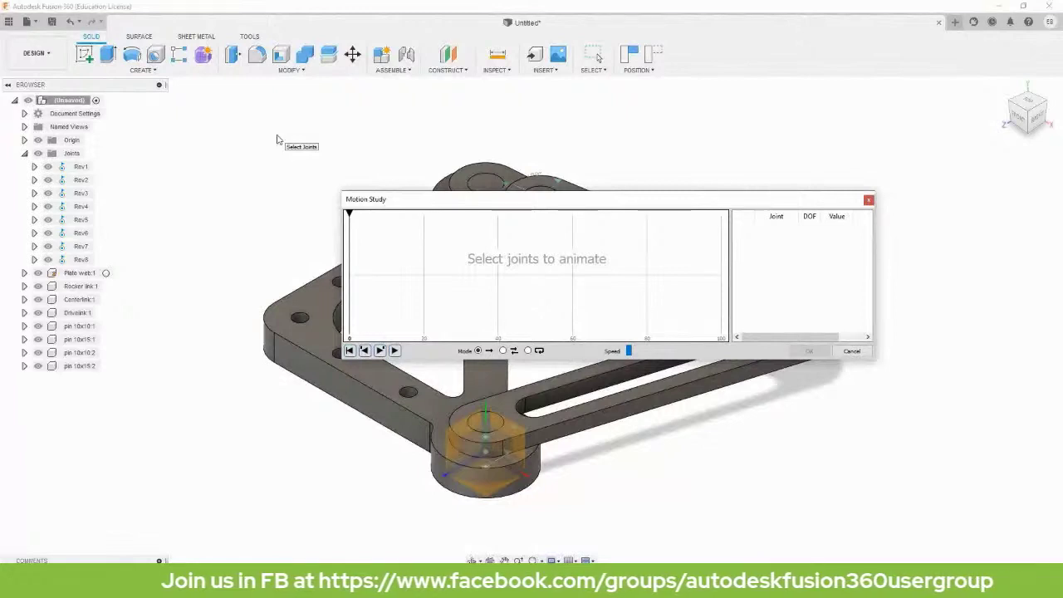
pyautogui.moveTo(447, 205); pyautogui.dragTo(538, 268)
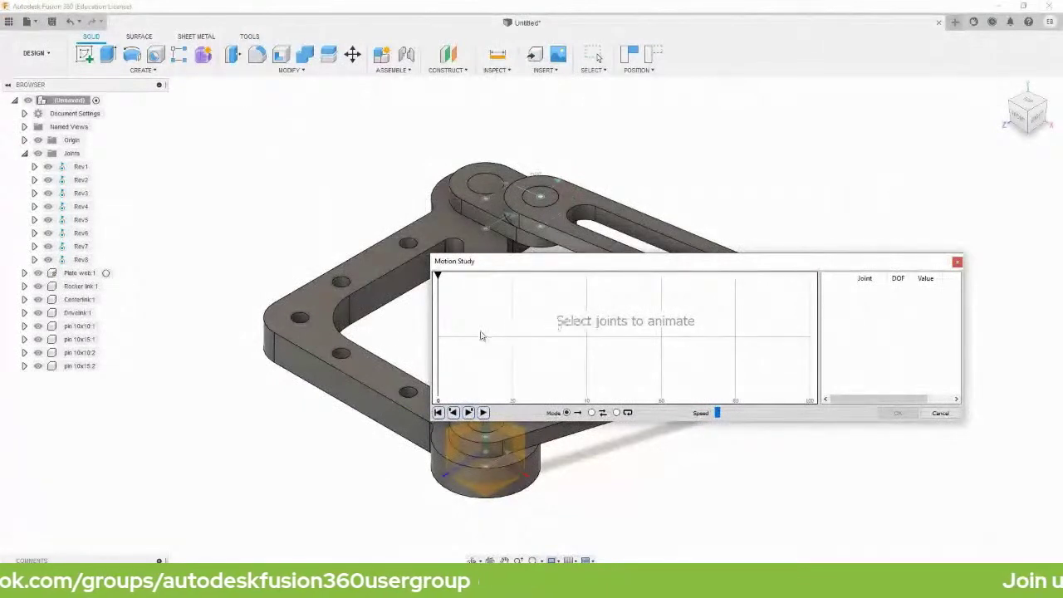
# Add joint Rev2 with start and end timeline points, entering 360 as the end angle.
pyautogui.click(80, 180)
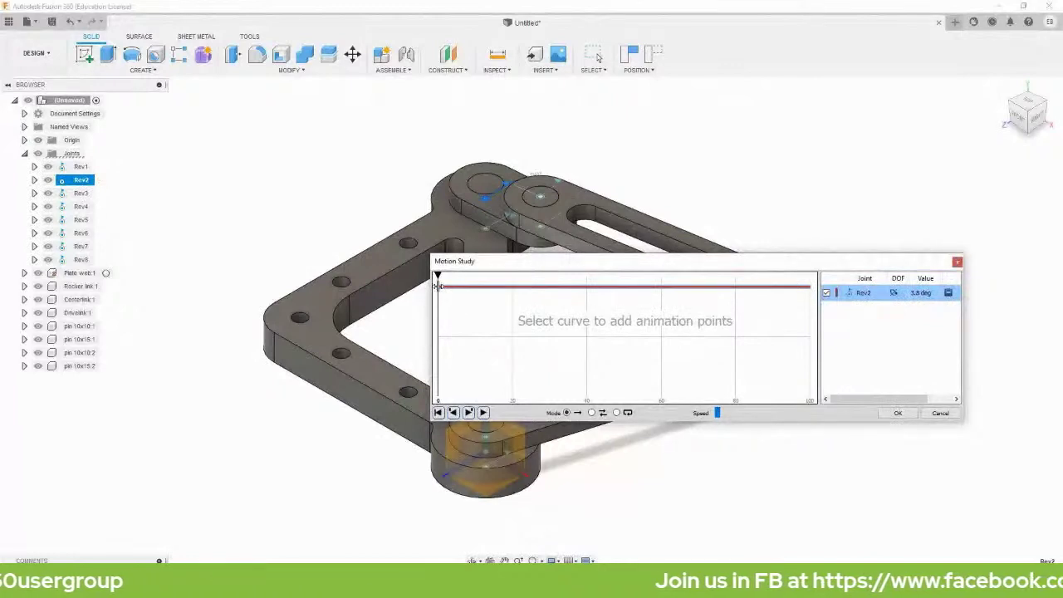
pyautogui.click(440, 287)
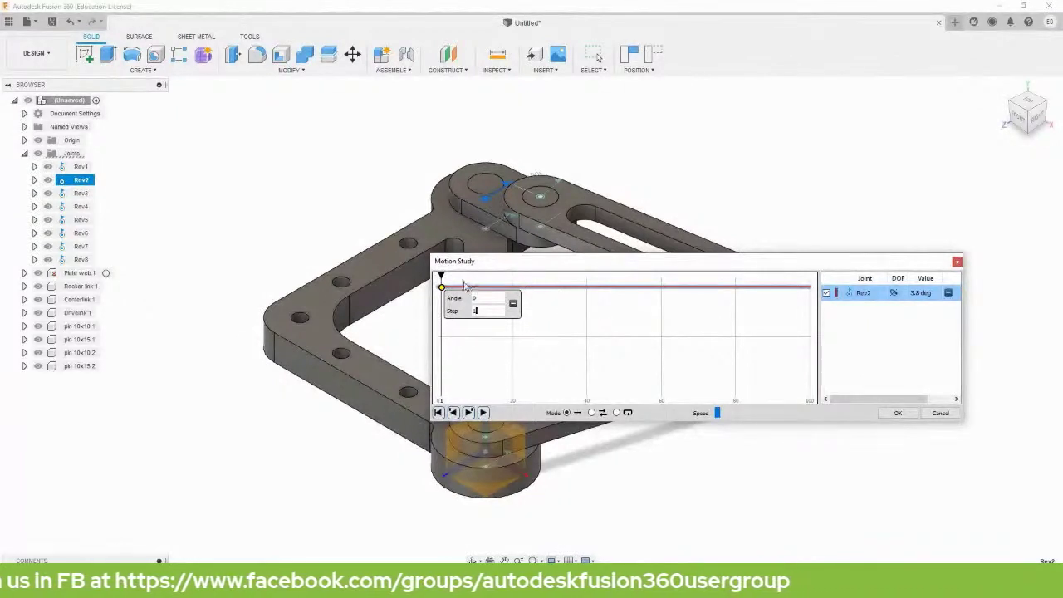
pyautogui.moveTo(441, 276); pyautogui.dragTo(797, 301)
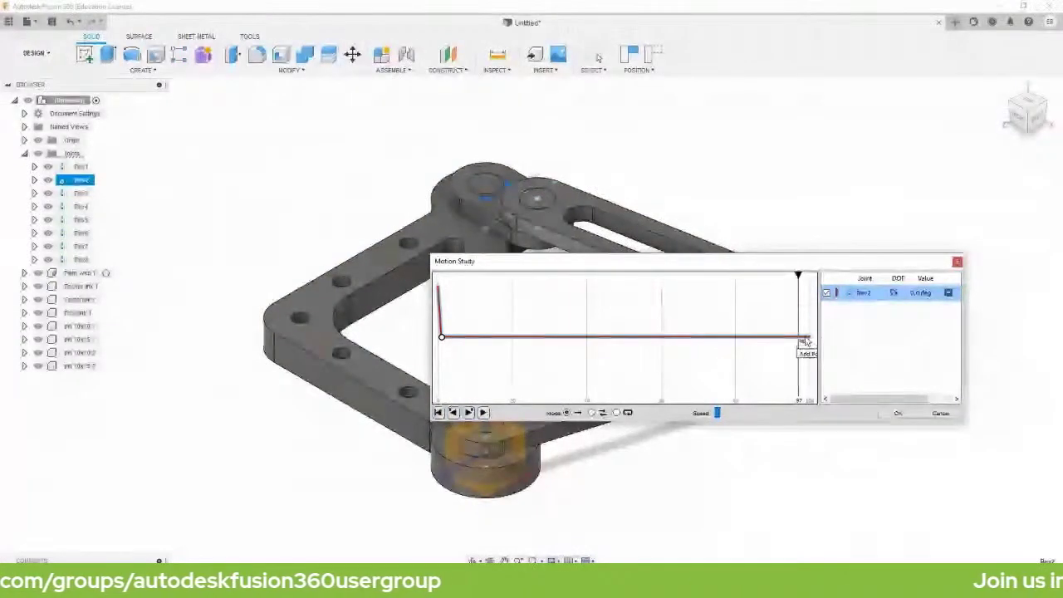
pyautogui.click(806, 339)
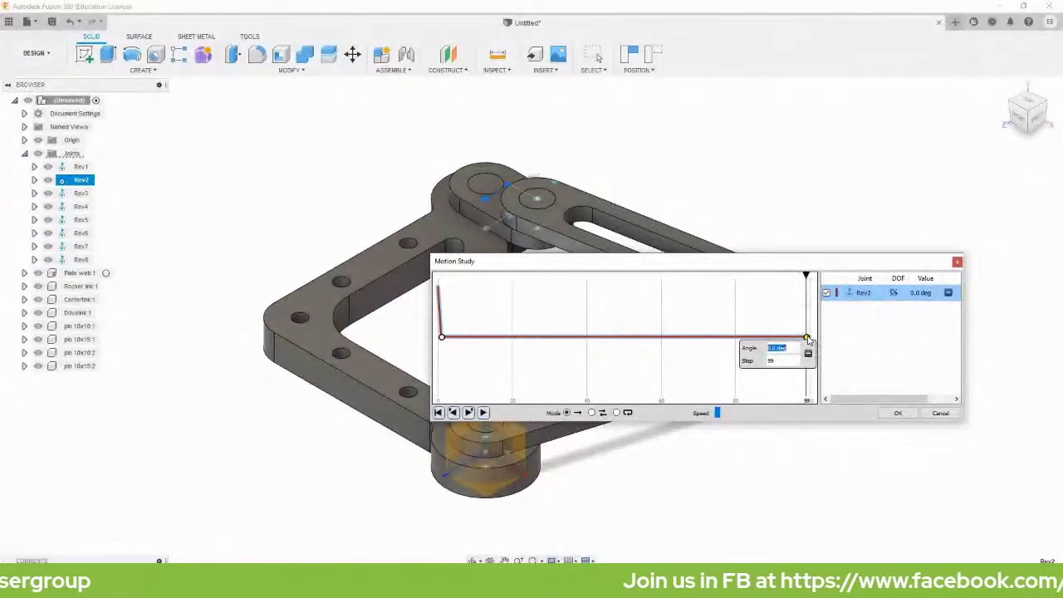
pyautogui.write('360')
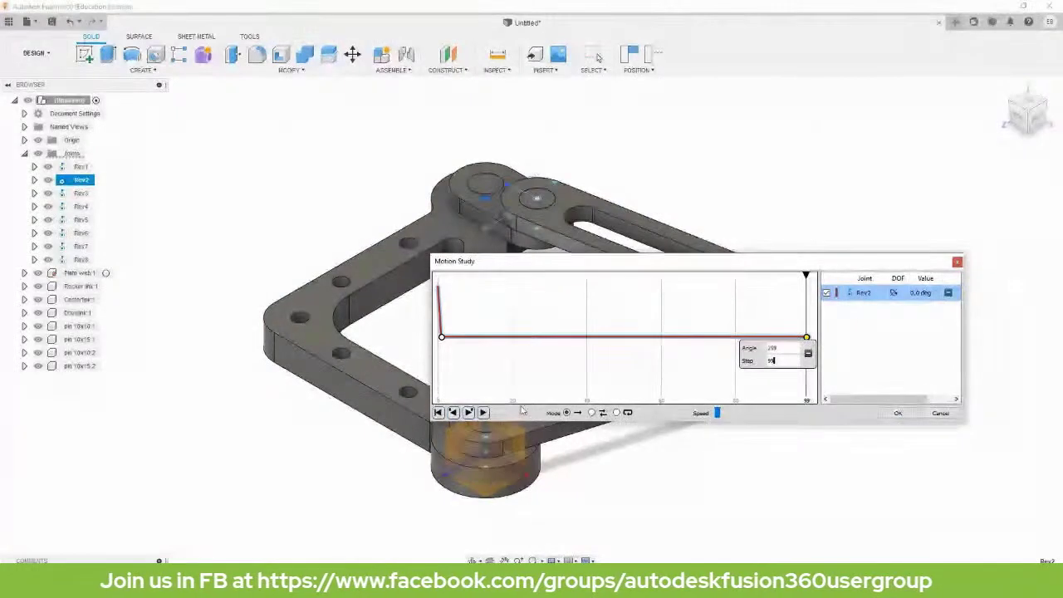
pyautogui.click(758, 391)
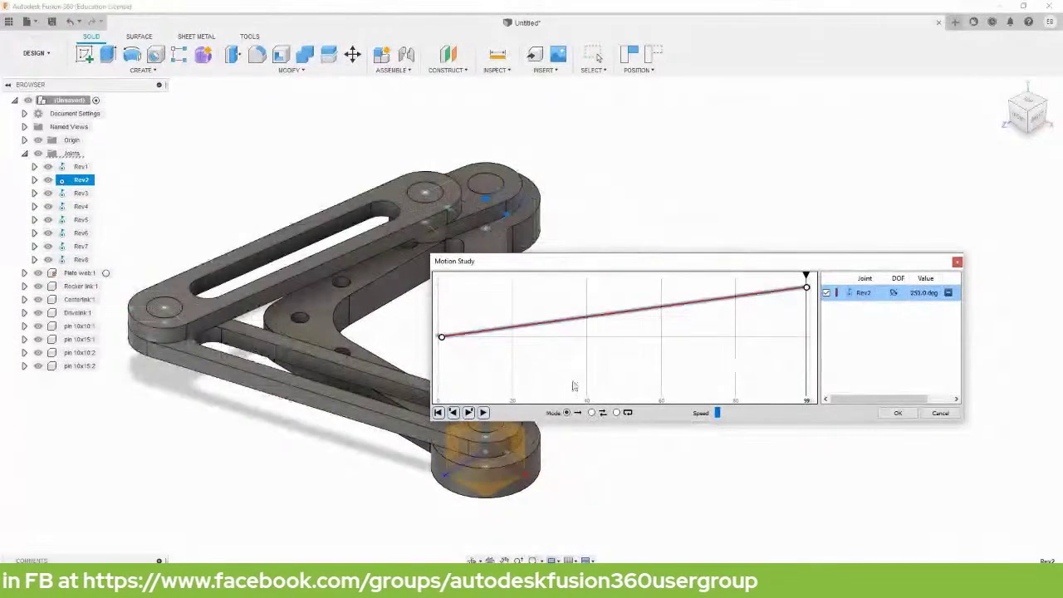
# Play the motion study, drop playback speed to its minimum, and accept the study.
pyautogui.click(483, 412)
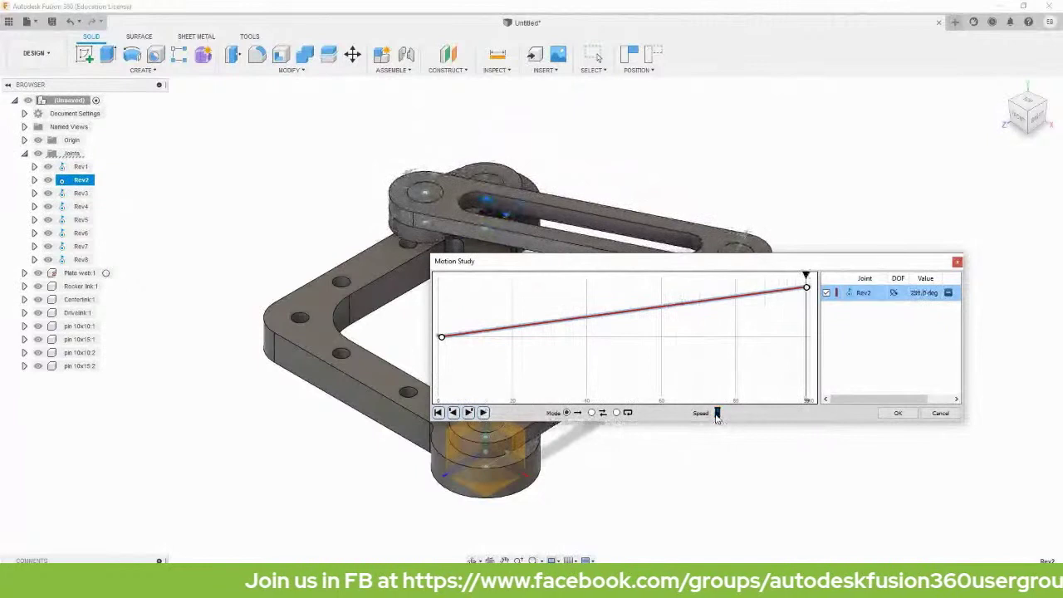
pyautogui.click(483, 412)
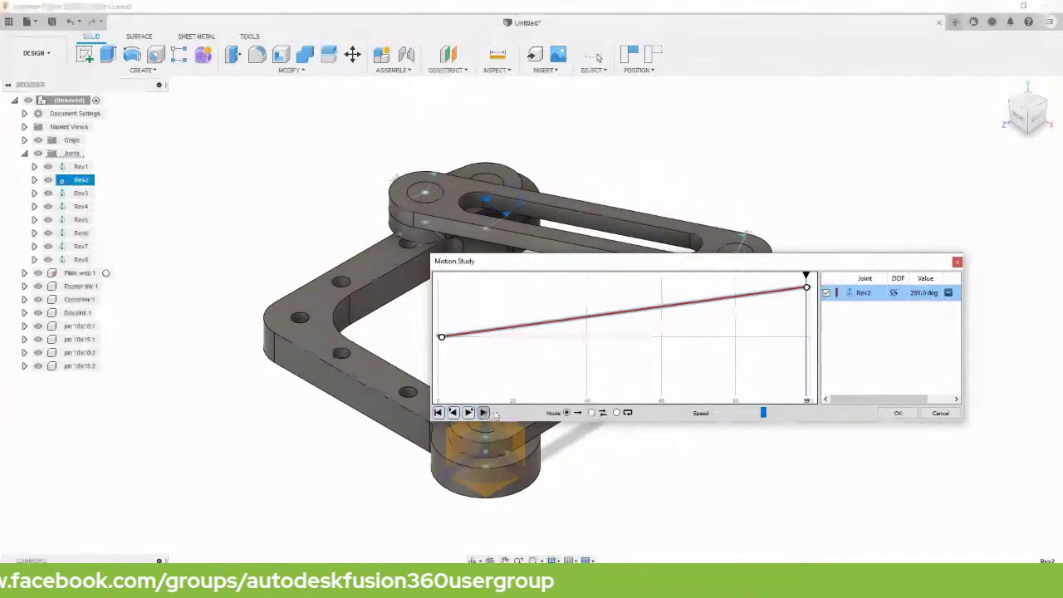
pyautogui.click(713, 415)
pyautogui.click(707, 416)
pyautogui.click(734, 417)
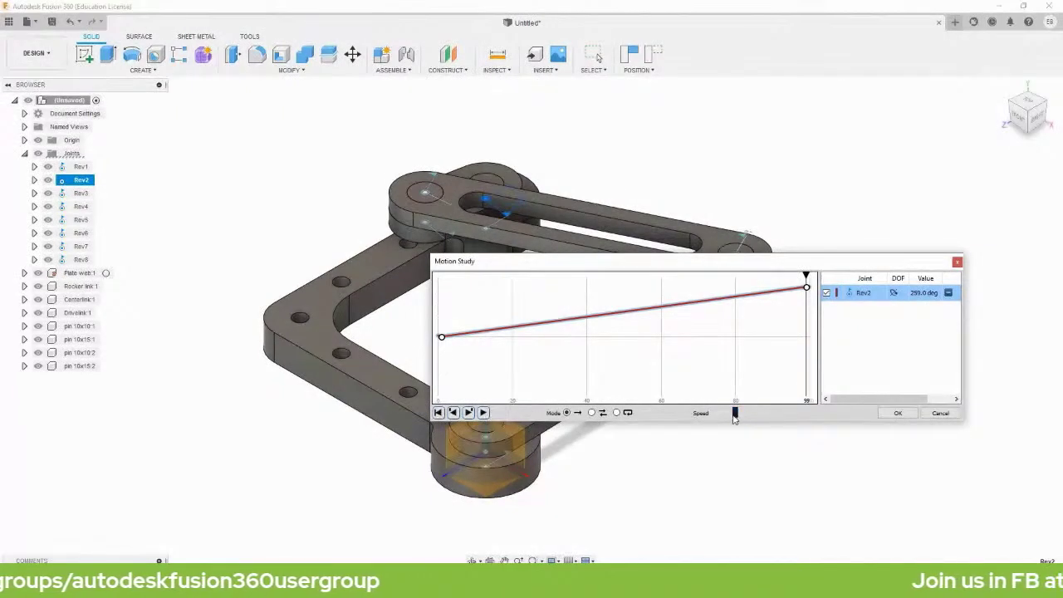
pyautogui.moveTo(735, 418); pyautogui.dragTo(626, 418)
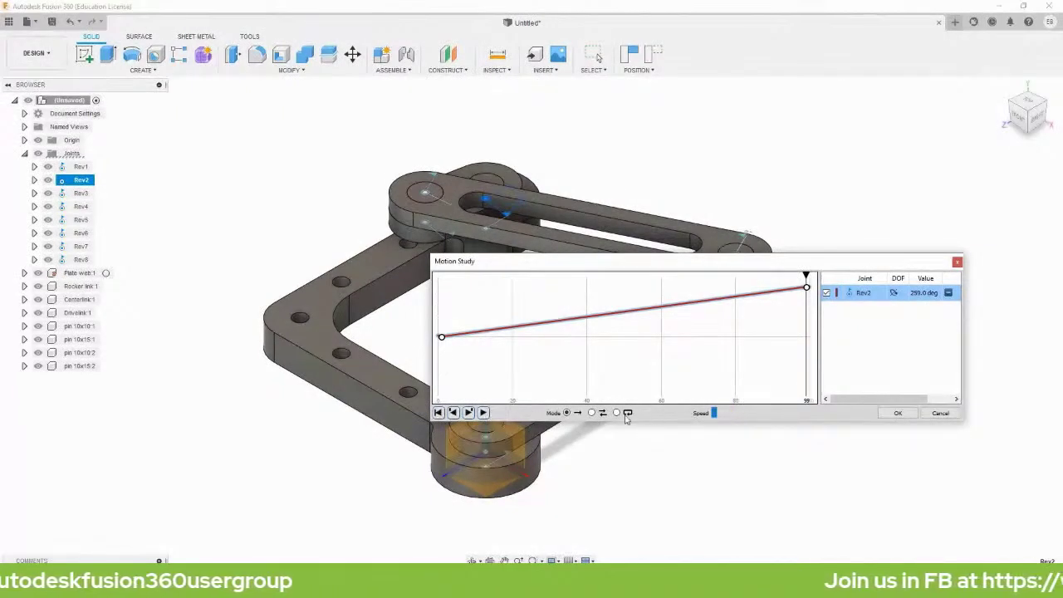
pyautogui.click(482, 413)
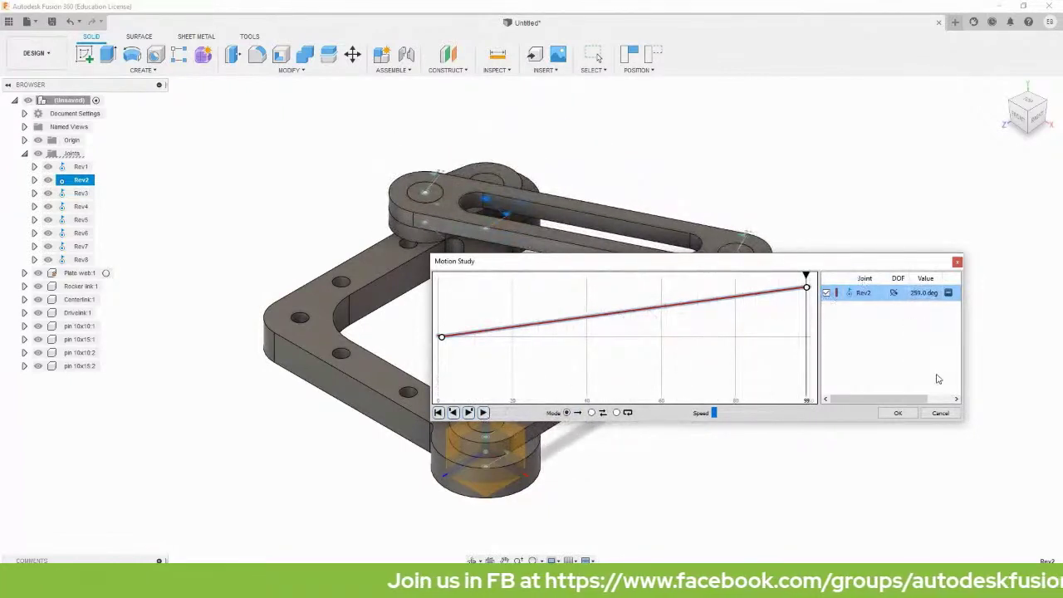
pyautogui.click(897, 414)
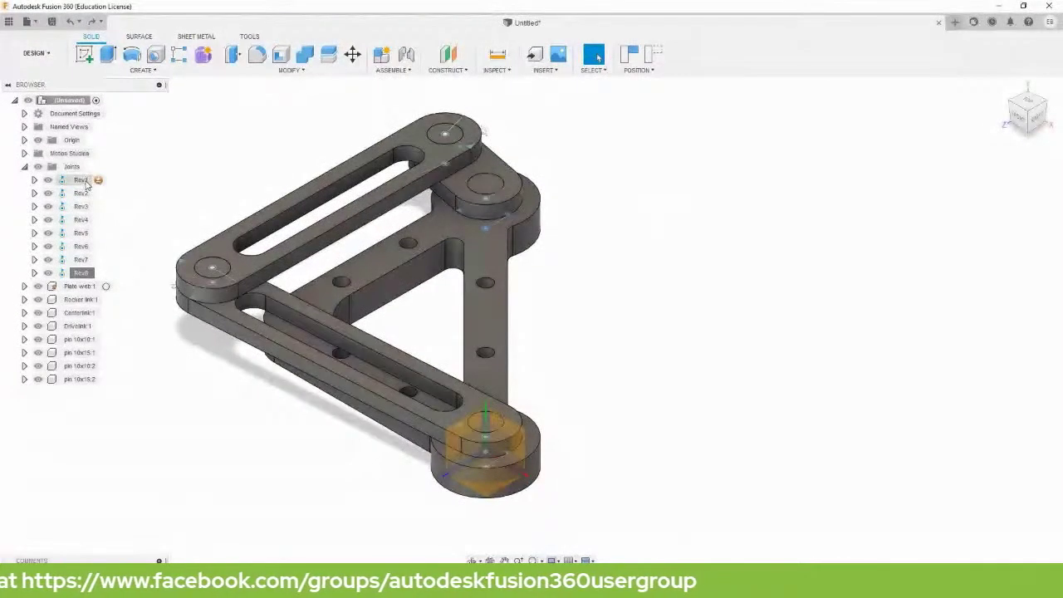
# Send joints Rev1–Rev8 to their home position, then animate the model from Rev2.
pyautogui.click(80, 180)
pyautogui.keyDown('shift'); pyautogui.click(81, 273); pyautogui.keyUp('shift')
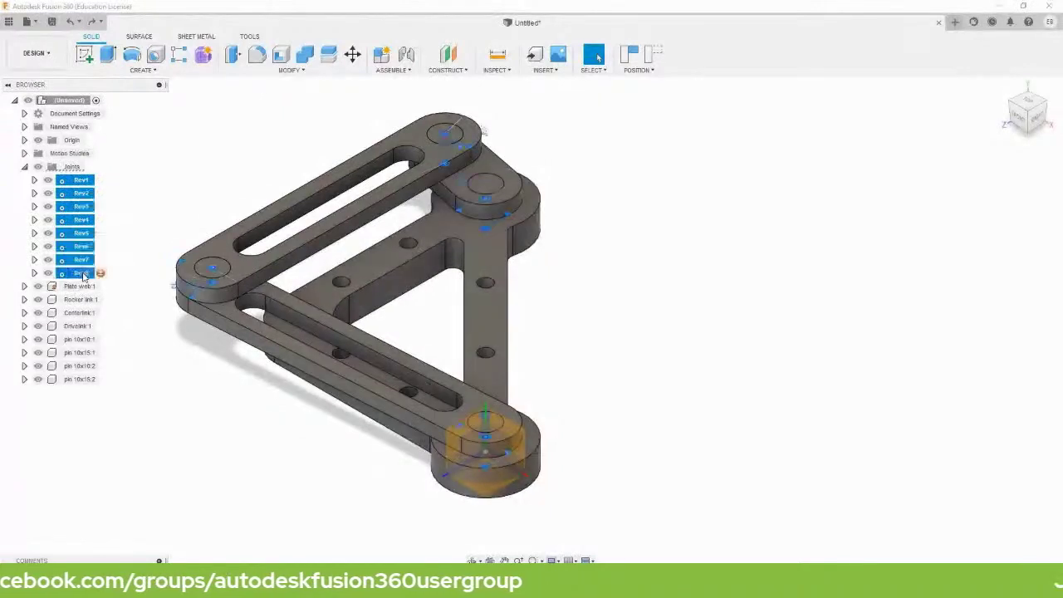
pyautogui.rightClick(83, 277)
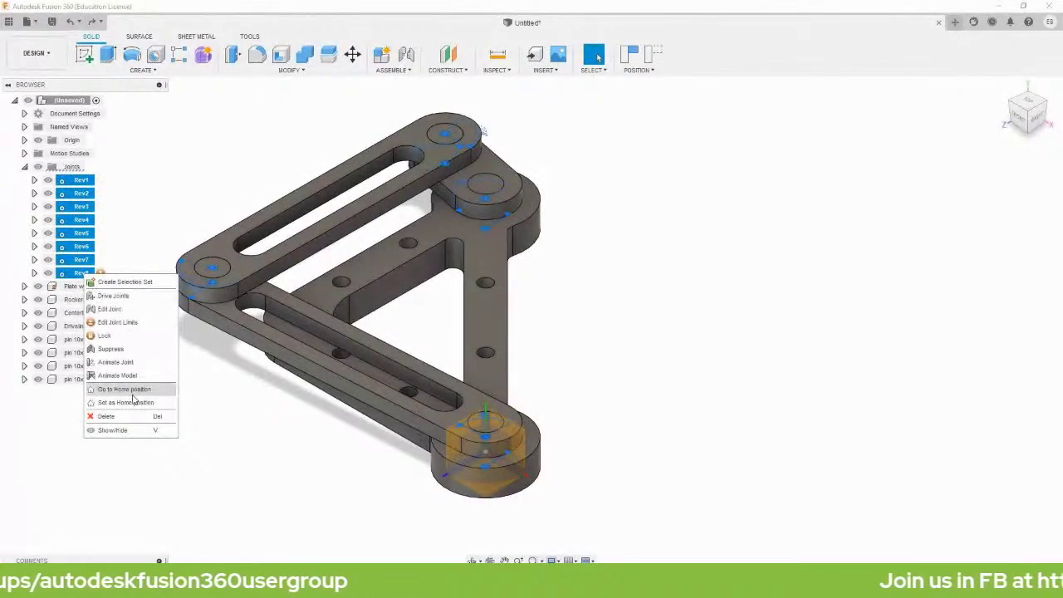
pyautogui.click(125, 391)
pyautogui.click(318, 175)
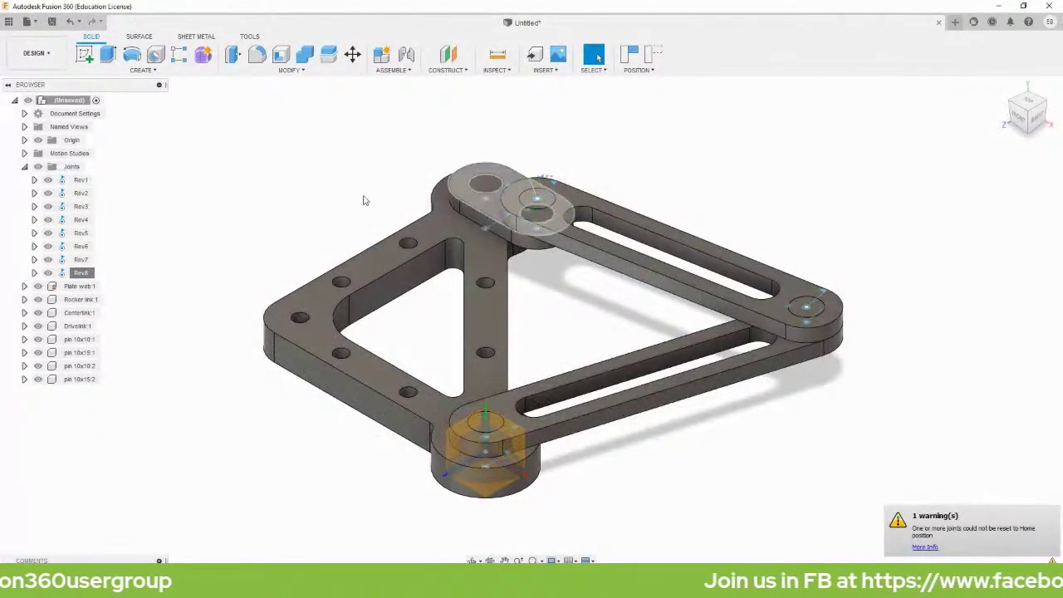
pyautogui.rightClick(79, 194)
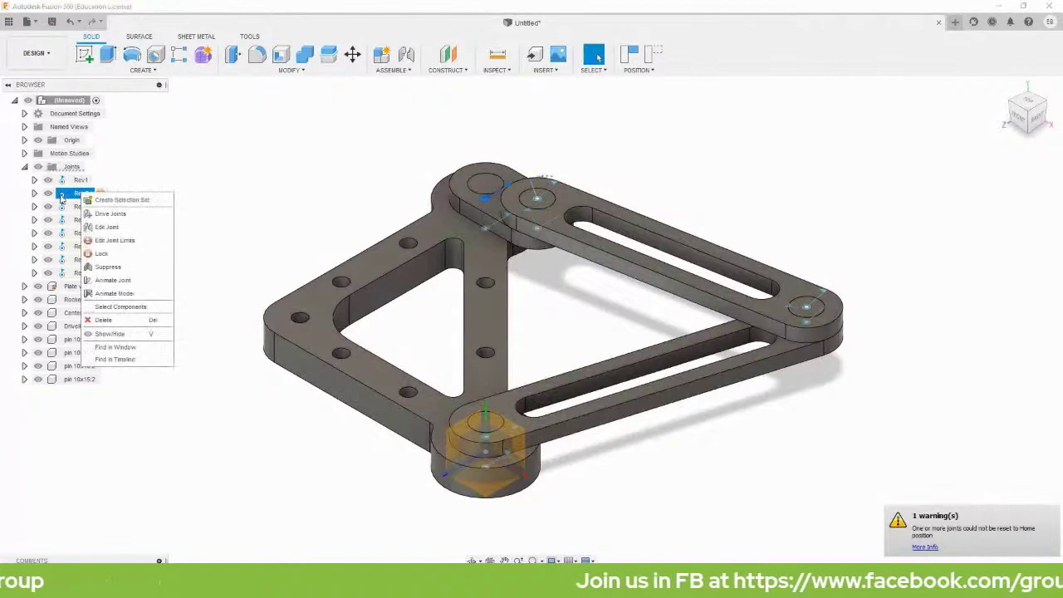
pyautogui.click(113, 294)
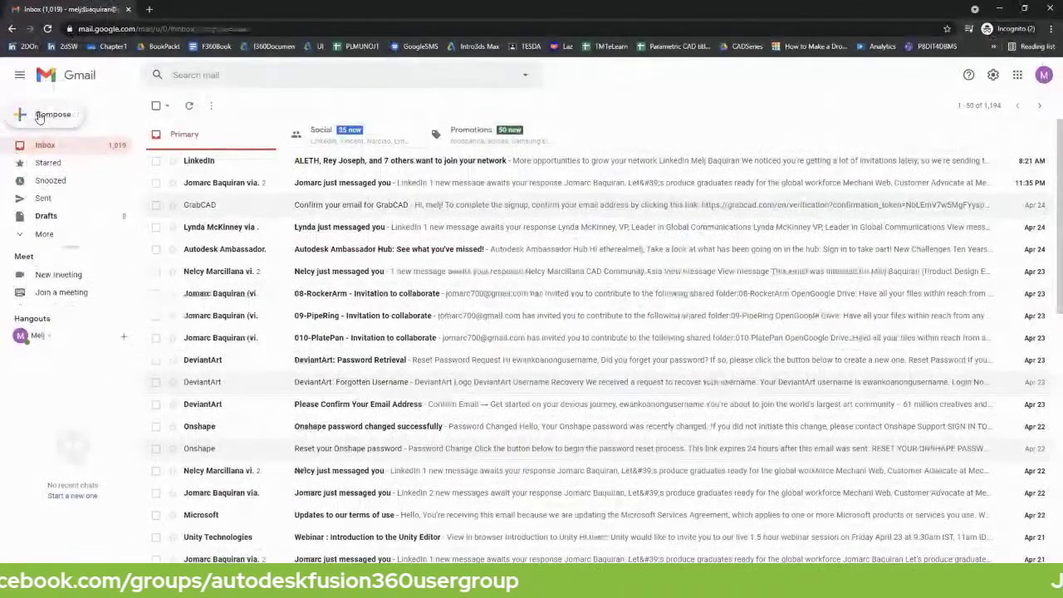
# Address a new Gmail message to the community group's e-mail with subject 'COMPLETED: Fusion 360 Rocker Assembly'.
pyautogui.click(46, 114)
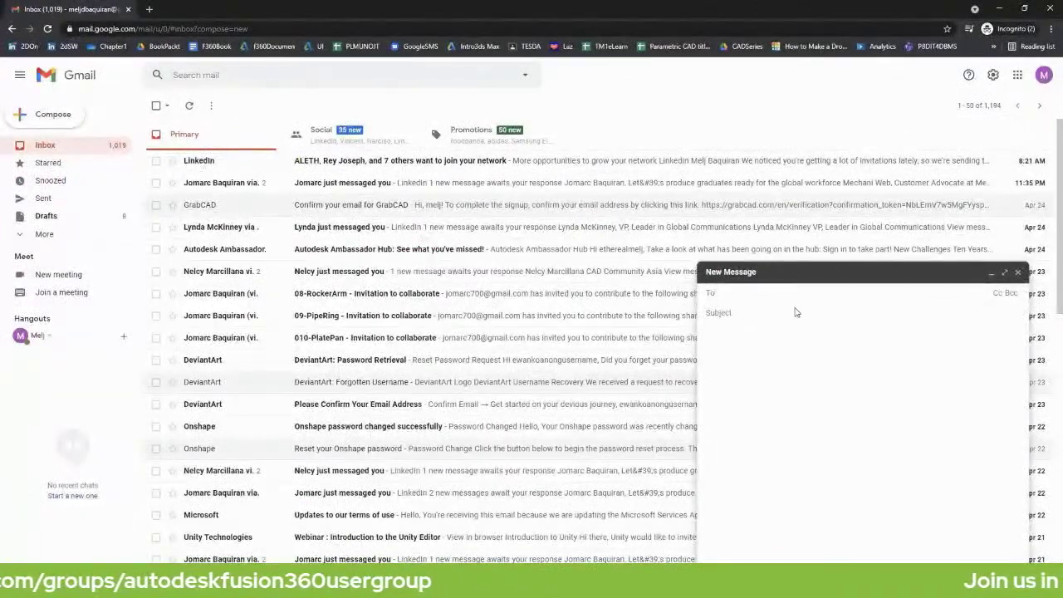
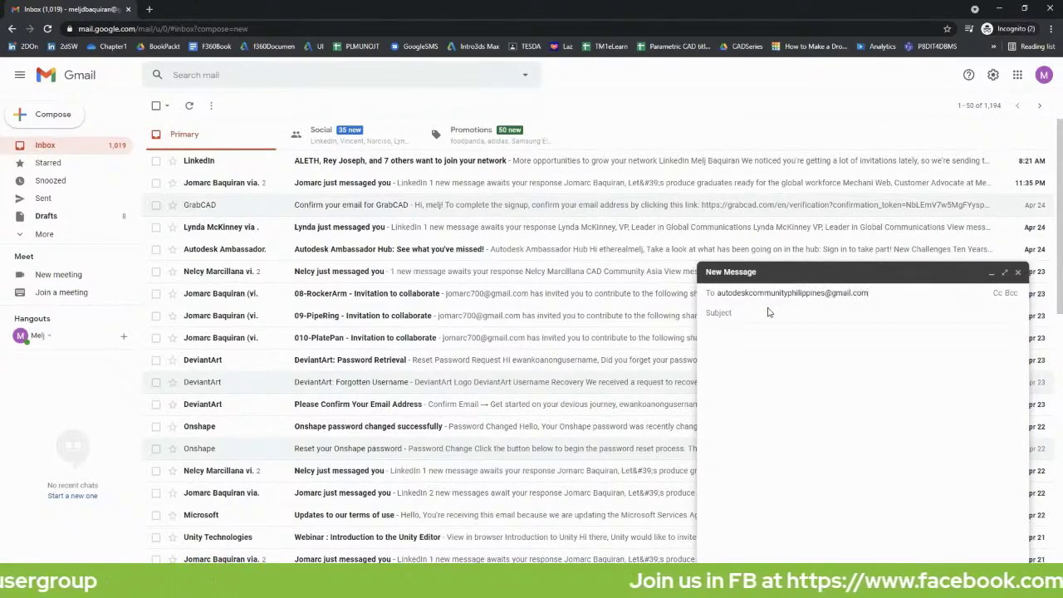
pyautogui.click(768, 312)
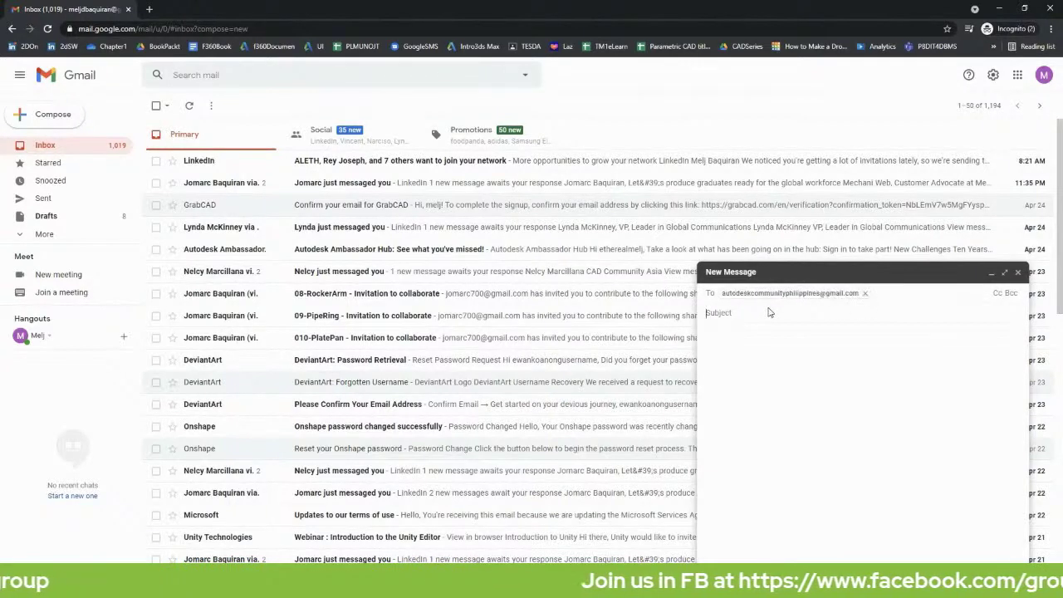
pyautogui.write('COMPLETED')
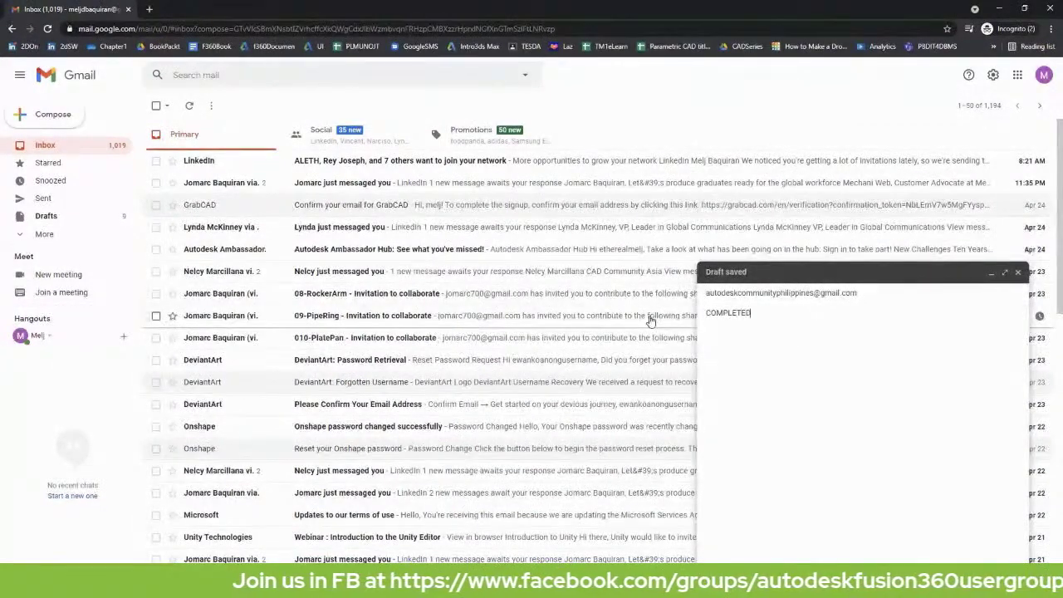
pyautogui.write(': Fusion')
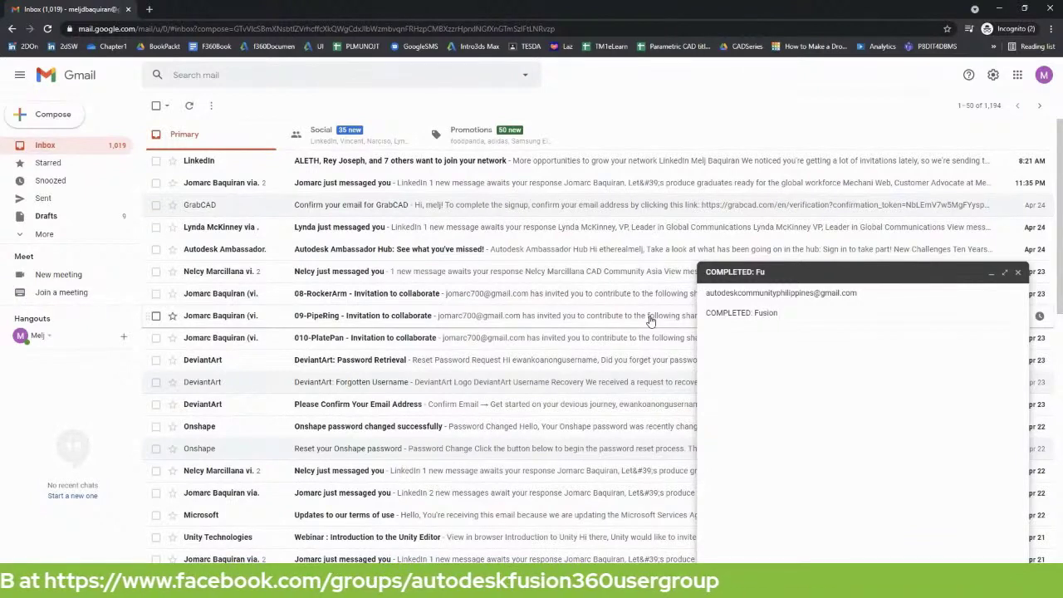
pyautogui.write(' 360 Rocekt')
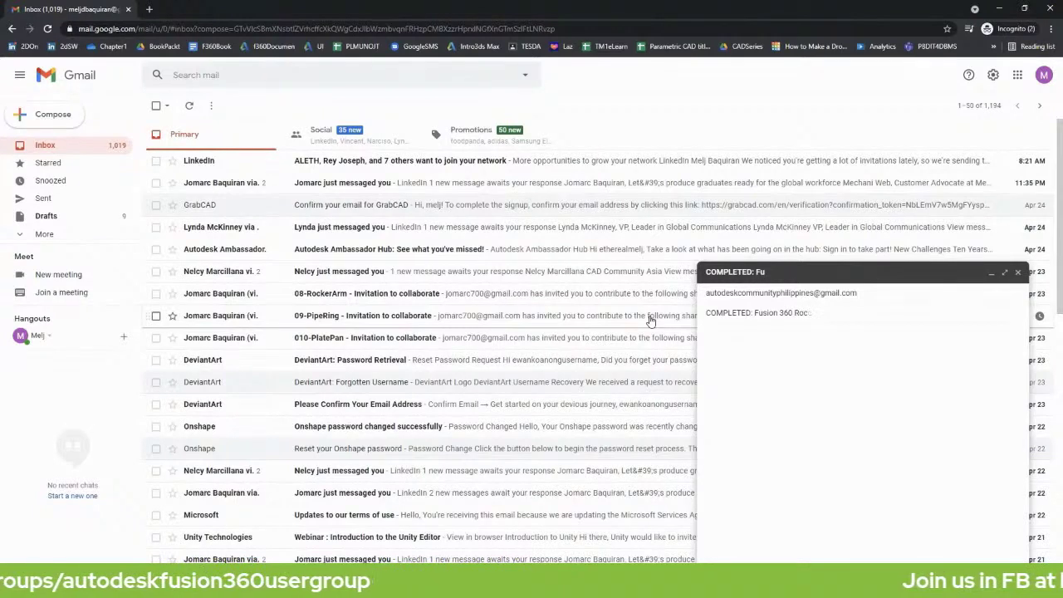
pyautogui.write('ker Assemblyly')
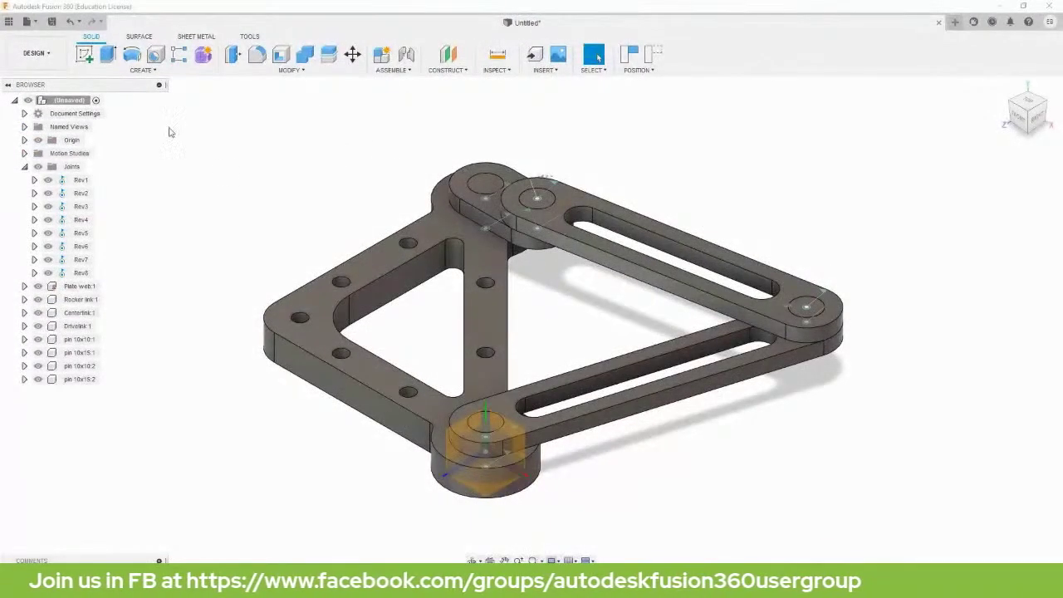
# Export the design as a Fusion 360 Archive (*.f3d) named Rocker Assembly.
pyautogui.click(36, 23)
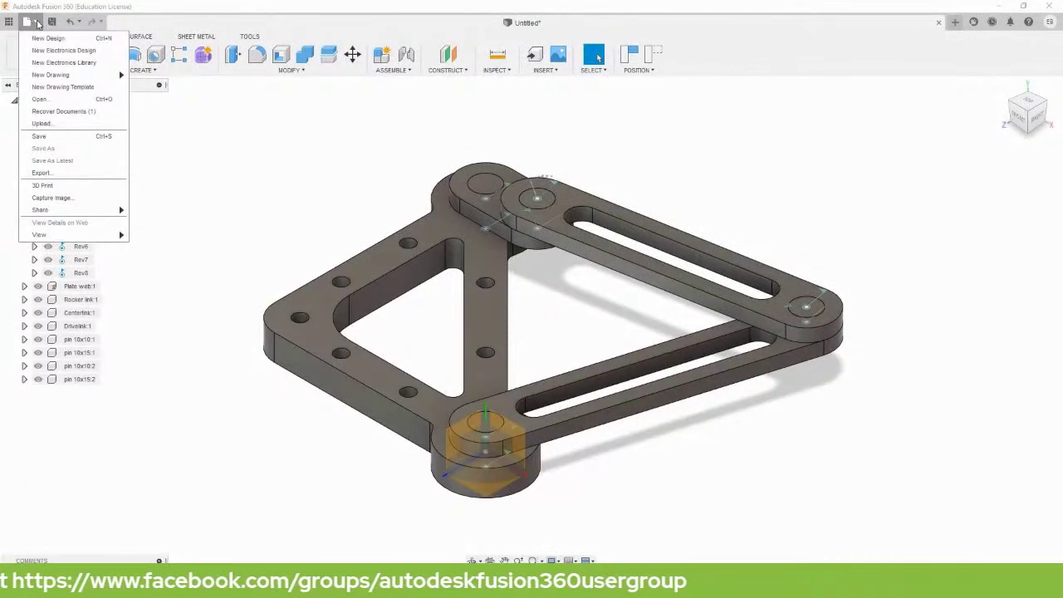
pyautogui.click(53, 175)
pyautogui.click(415, 143)
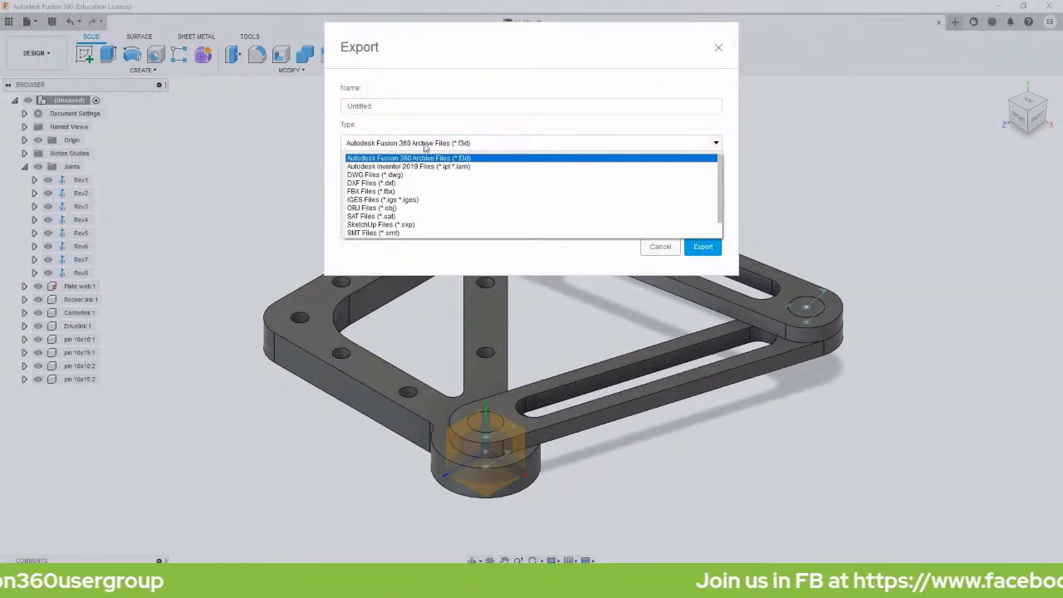
pyautogui.click(489, 147)
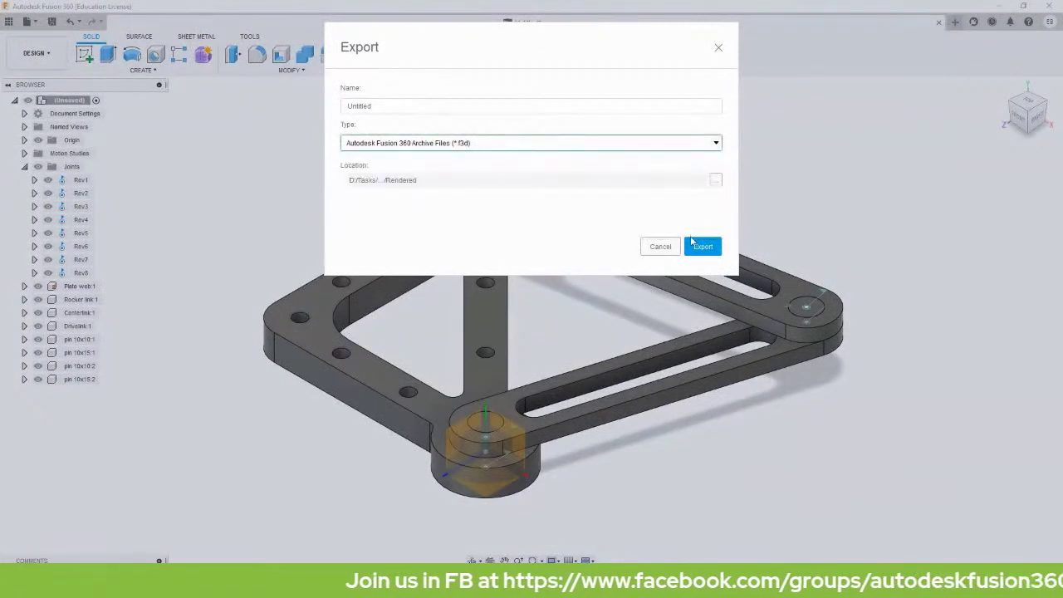
pyautogui.click(489, 103)
pyautogui.doubleClick(466, 107)
pyautogui.write('Rocker')
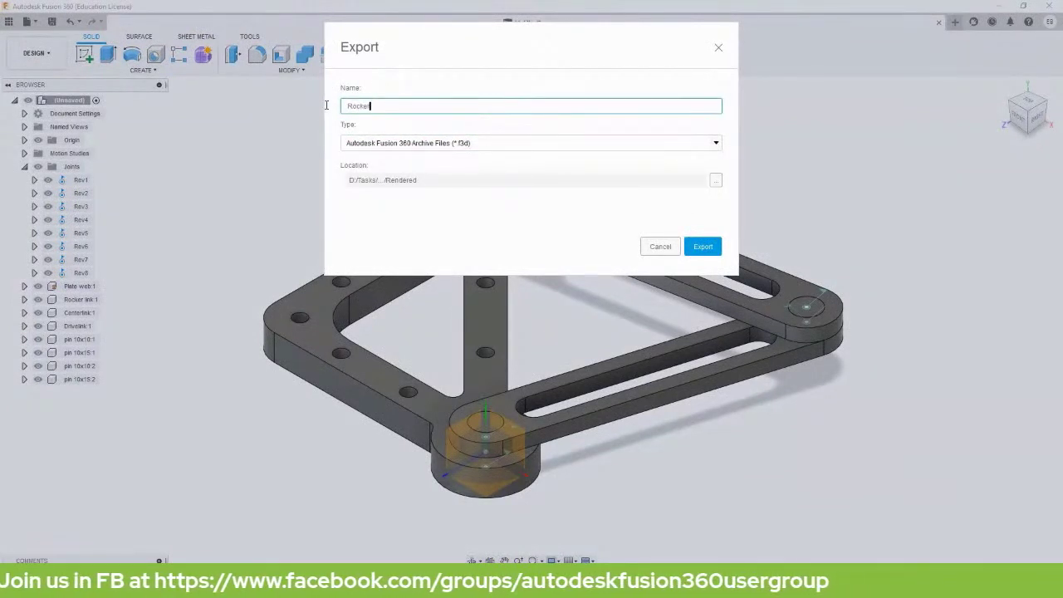
pyautogui.write(' Assembly')
pyautogui.click(696, 248)
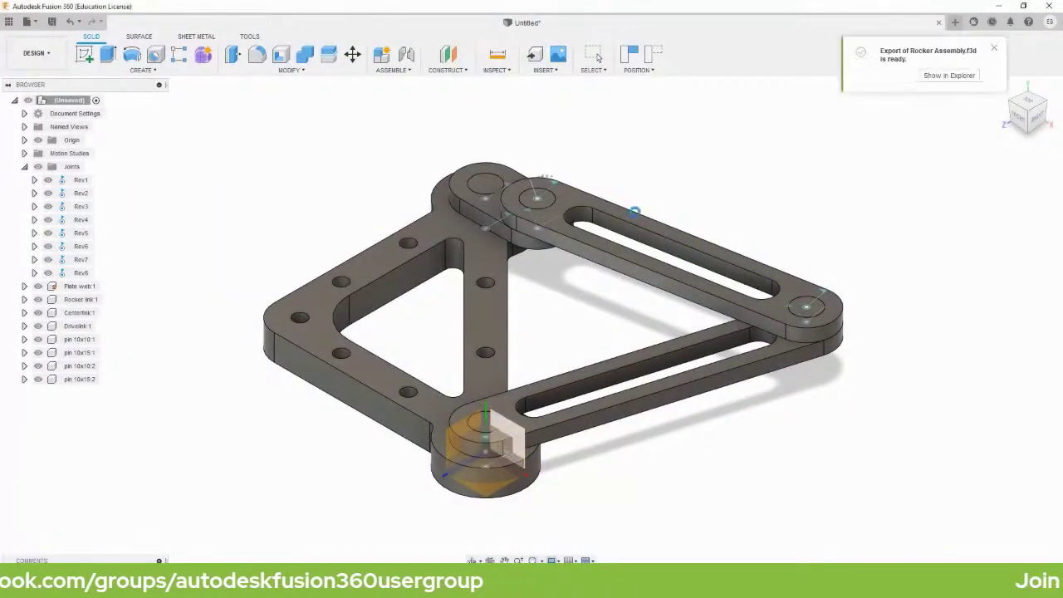
pyautogui.click(941, 77)
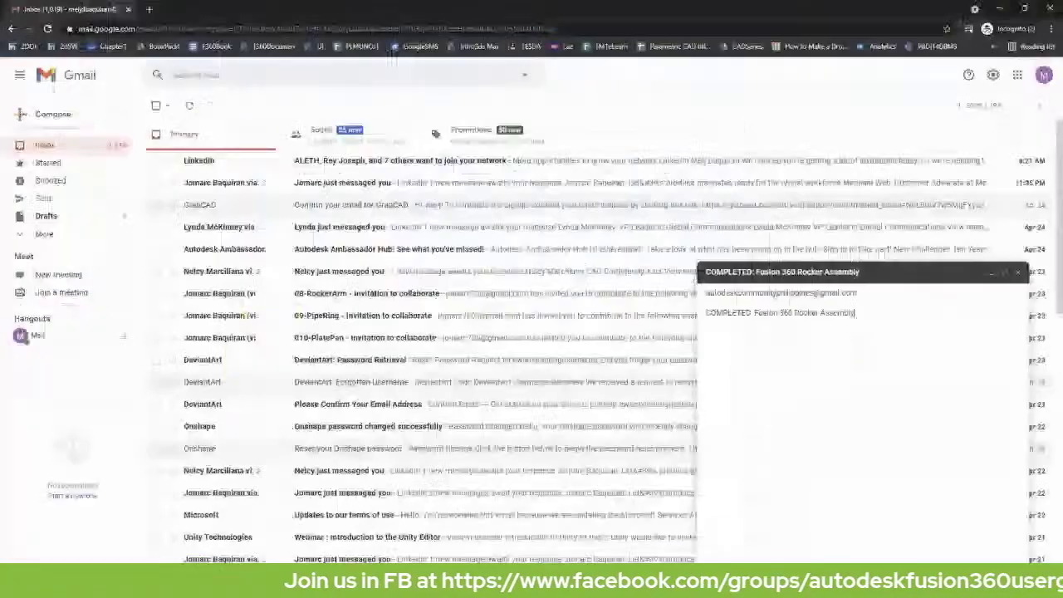
# Attach Rocker Assembly.f3d from File Explorer to the Gmail draft and send it.
pyautogui.hotkey('alt', 'Tab')
pyautogui.moveTo(428, 287); pyautogui.dragTo(898, 425)
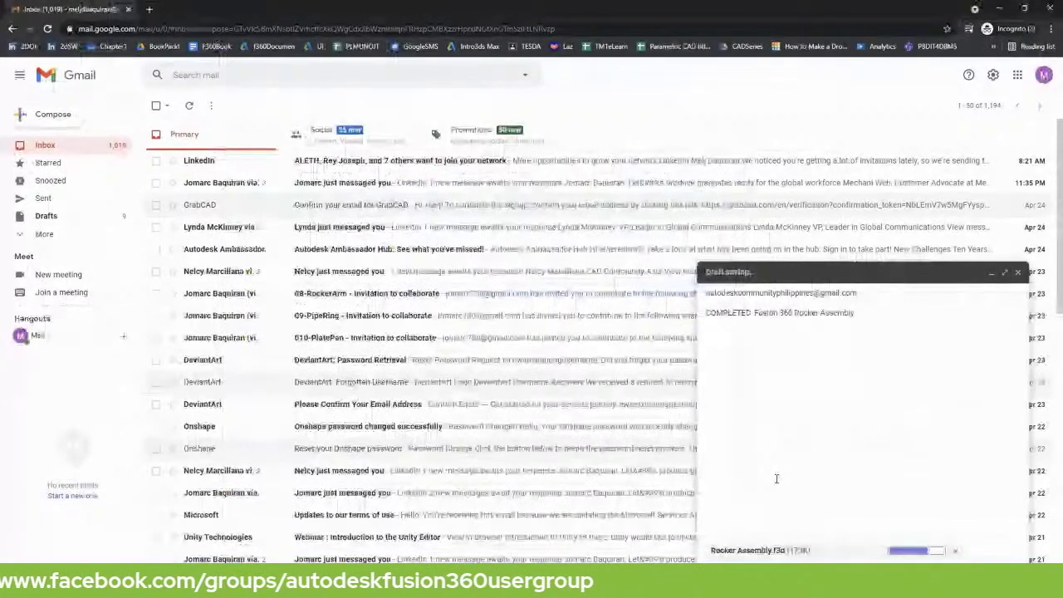
pyautogui.hotkey('ctrl', 'Return')
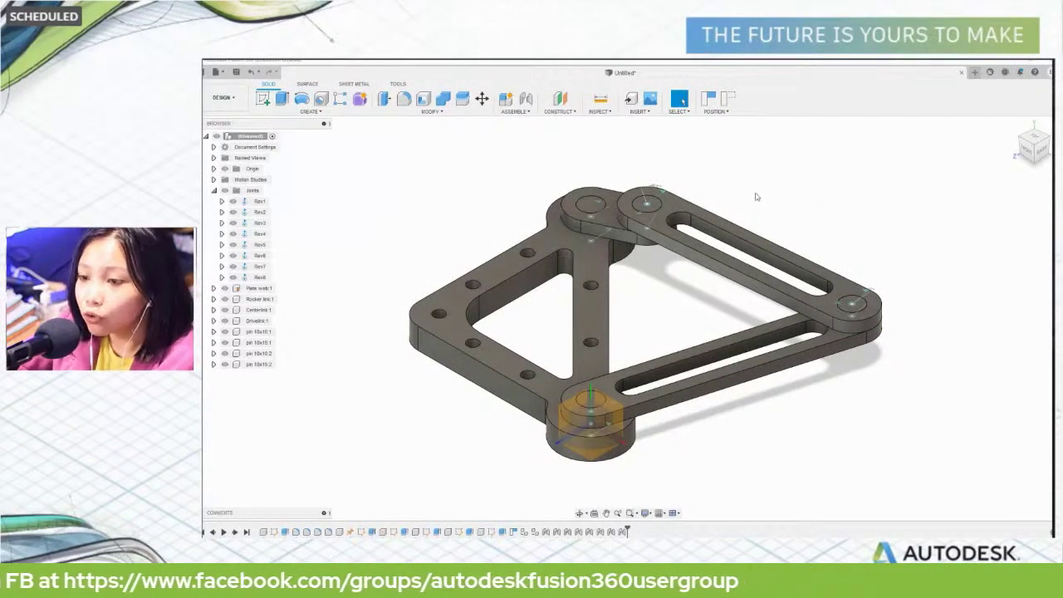
# Drag the upper link's pin to swing the linkage to a new position.
pyautogui.moveTo(640, 207); pyautogui.dragTo(624, 156)
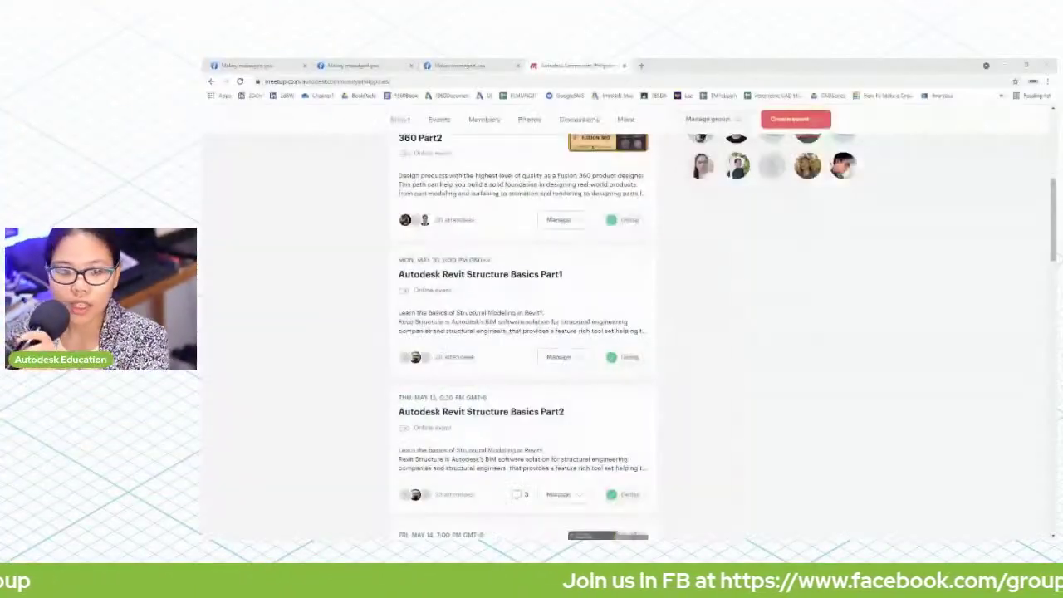
pyautogui.scroll(5, 581, 365)
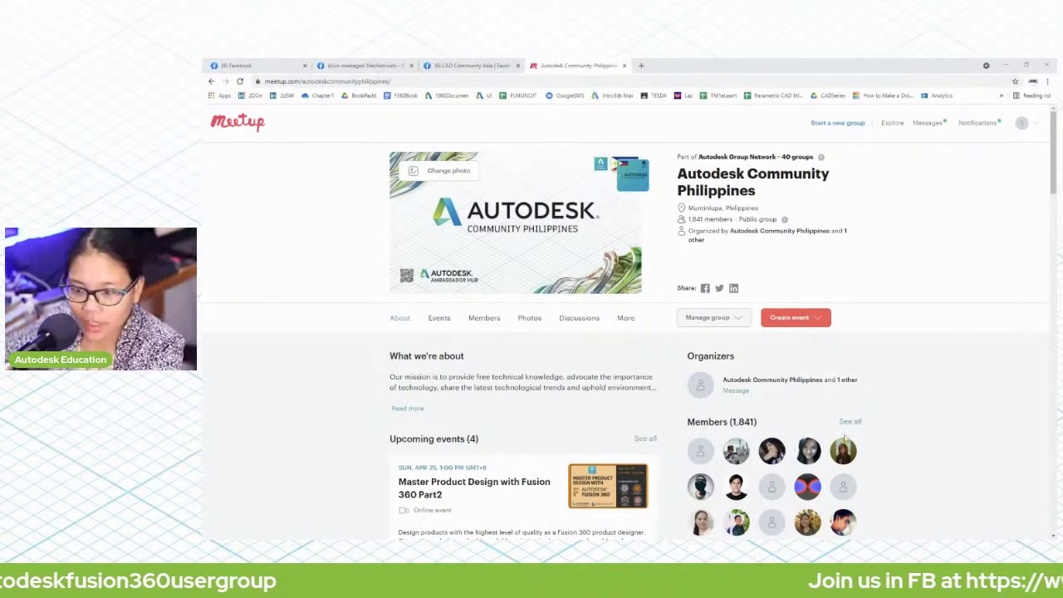
# Open the Master Part Modeling in Fusion 360 event from the upcoming events in a new tab.
pyautogui.scroll(-1, 834, 336)
pyautogui.scroll(-2, 540, 317)
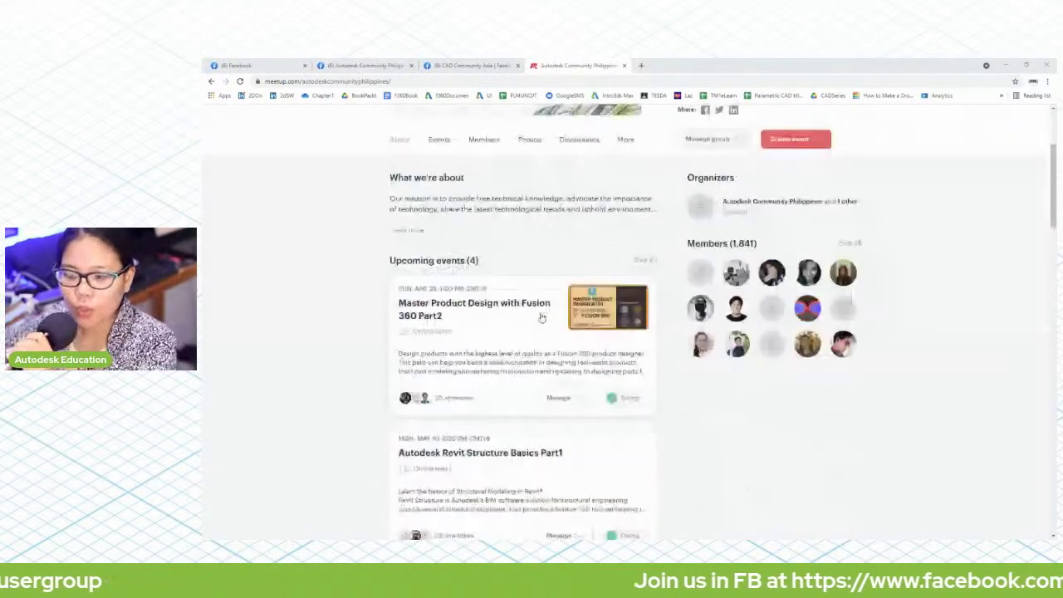
pyautogui.scroll(-3, 548, 324)
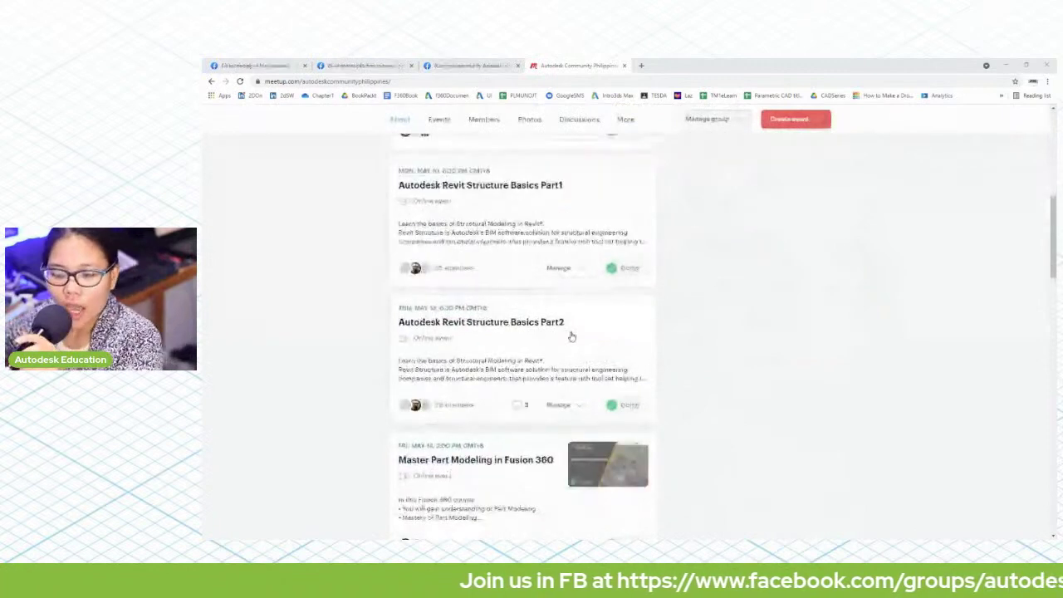
pyautogui.rightClick(518, 465)
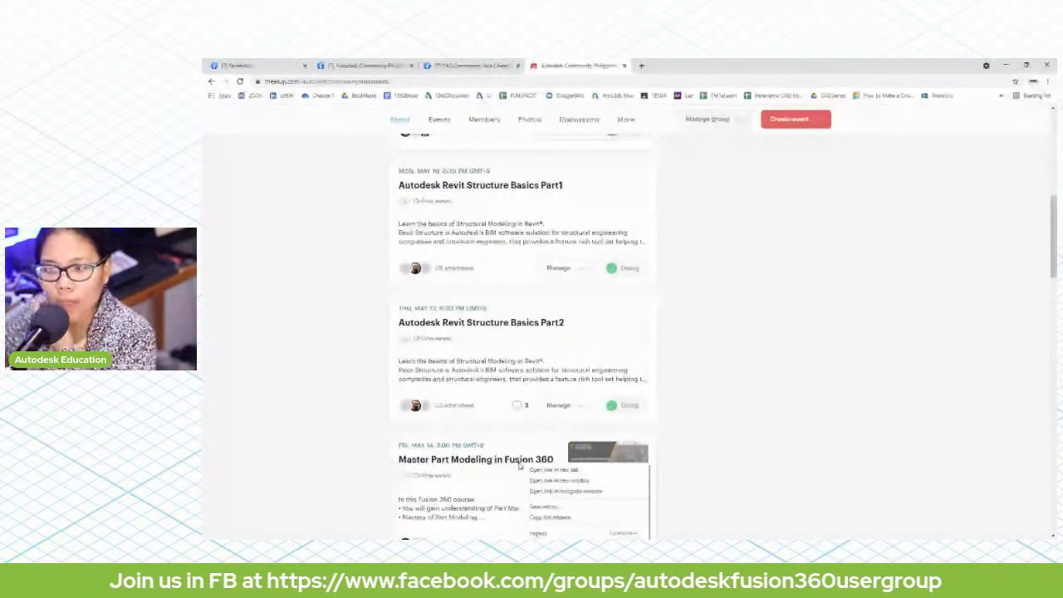
pyautogui.click(553, 469)
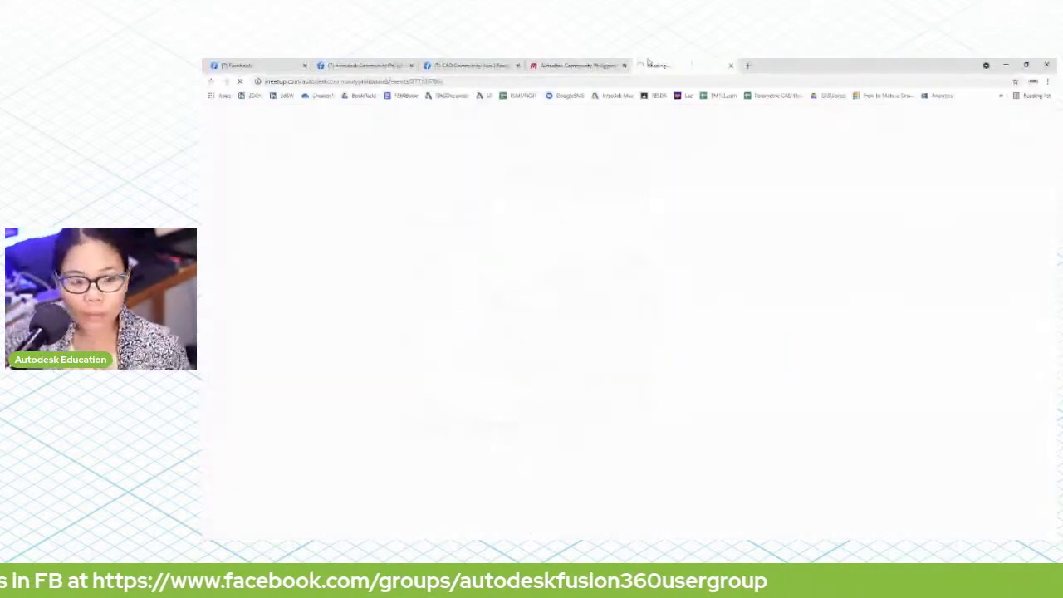